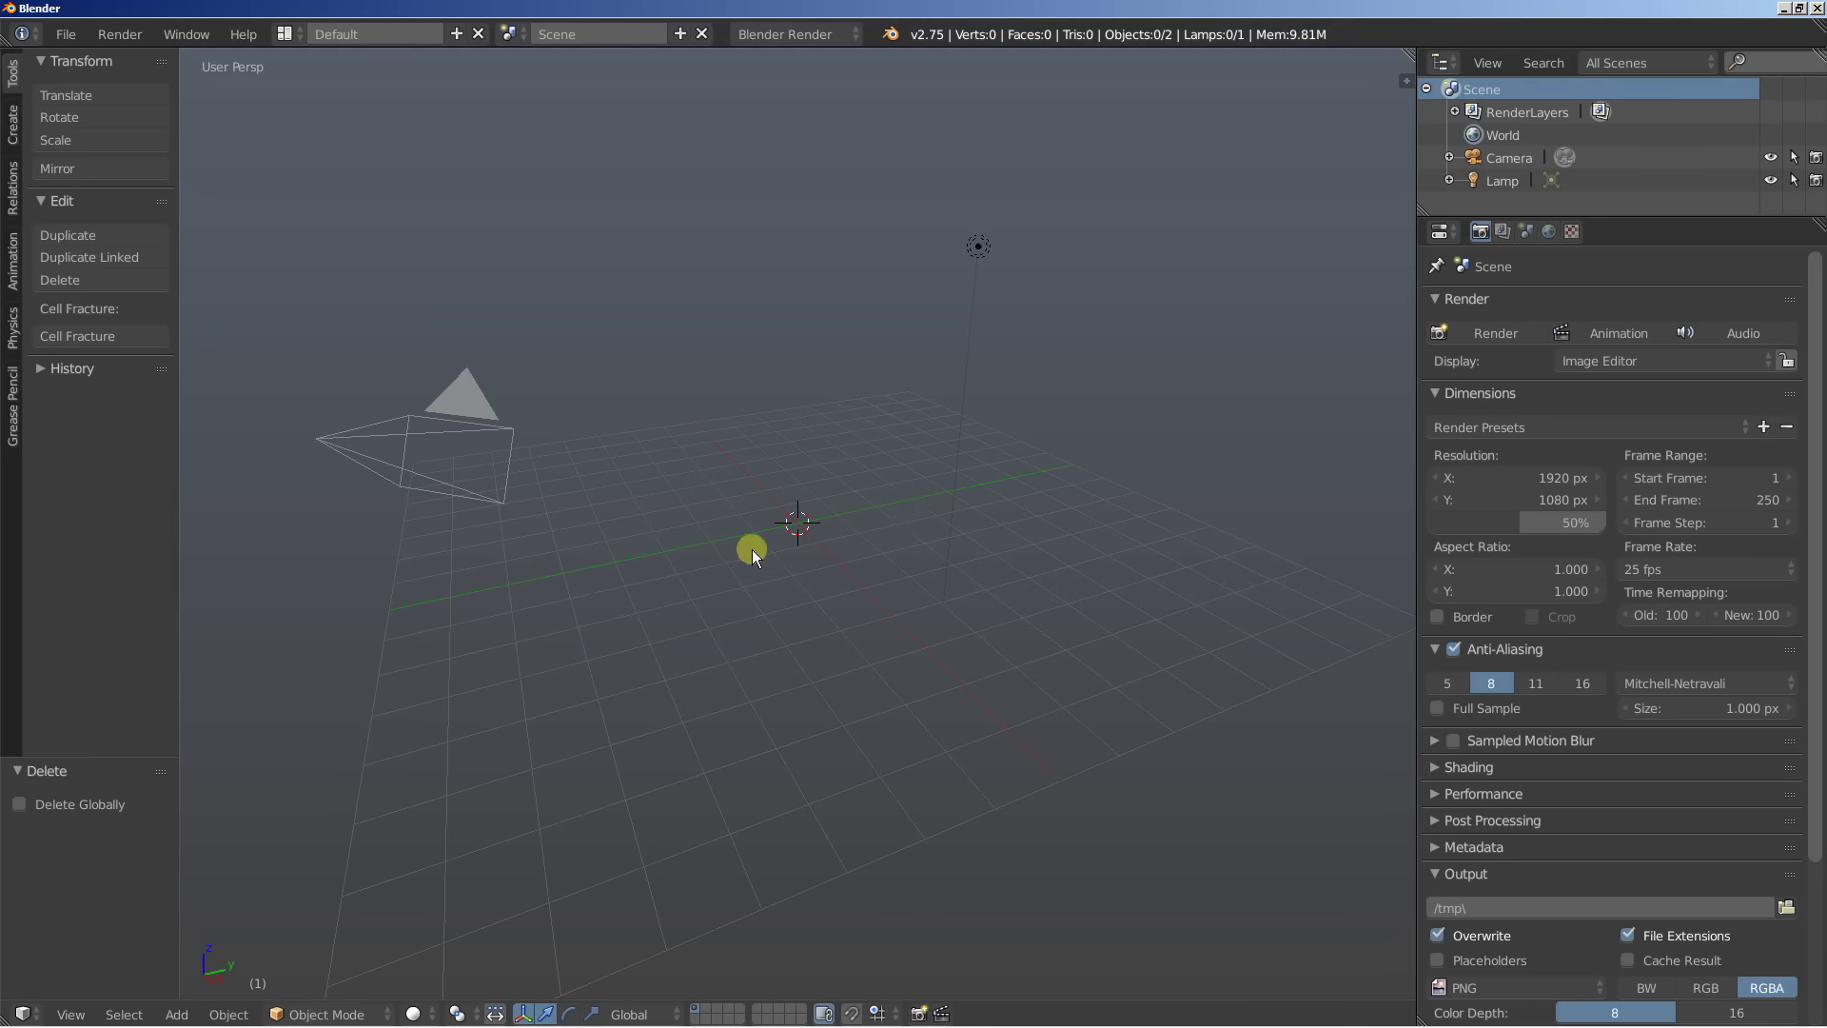
# Tilt the viewport to a steeper top-down view of the now mesh-free scene
pyautogui.moveTo(752, 550); pyautogui.dragTo(755, 578, button='middle')
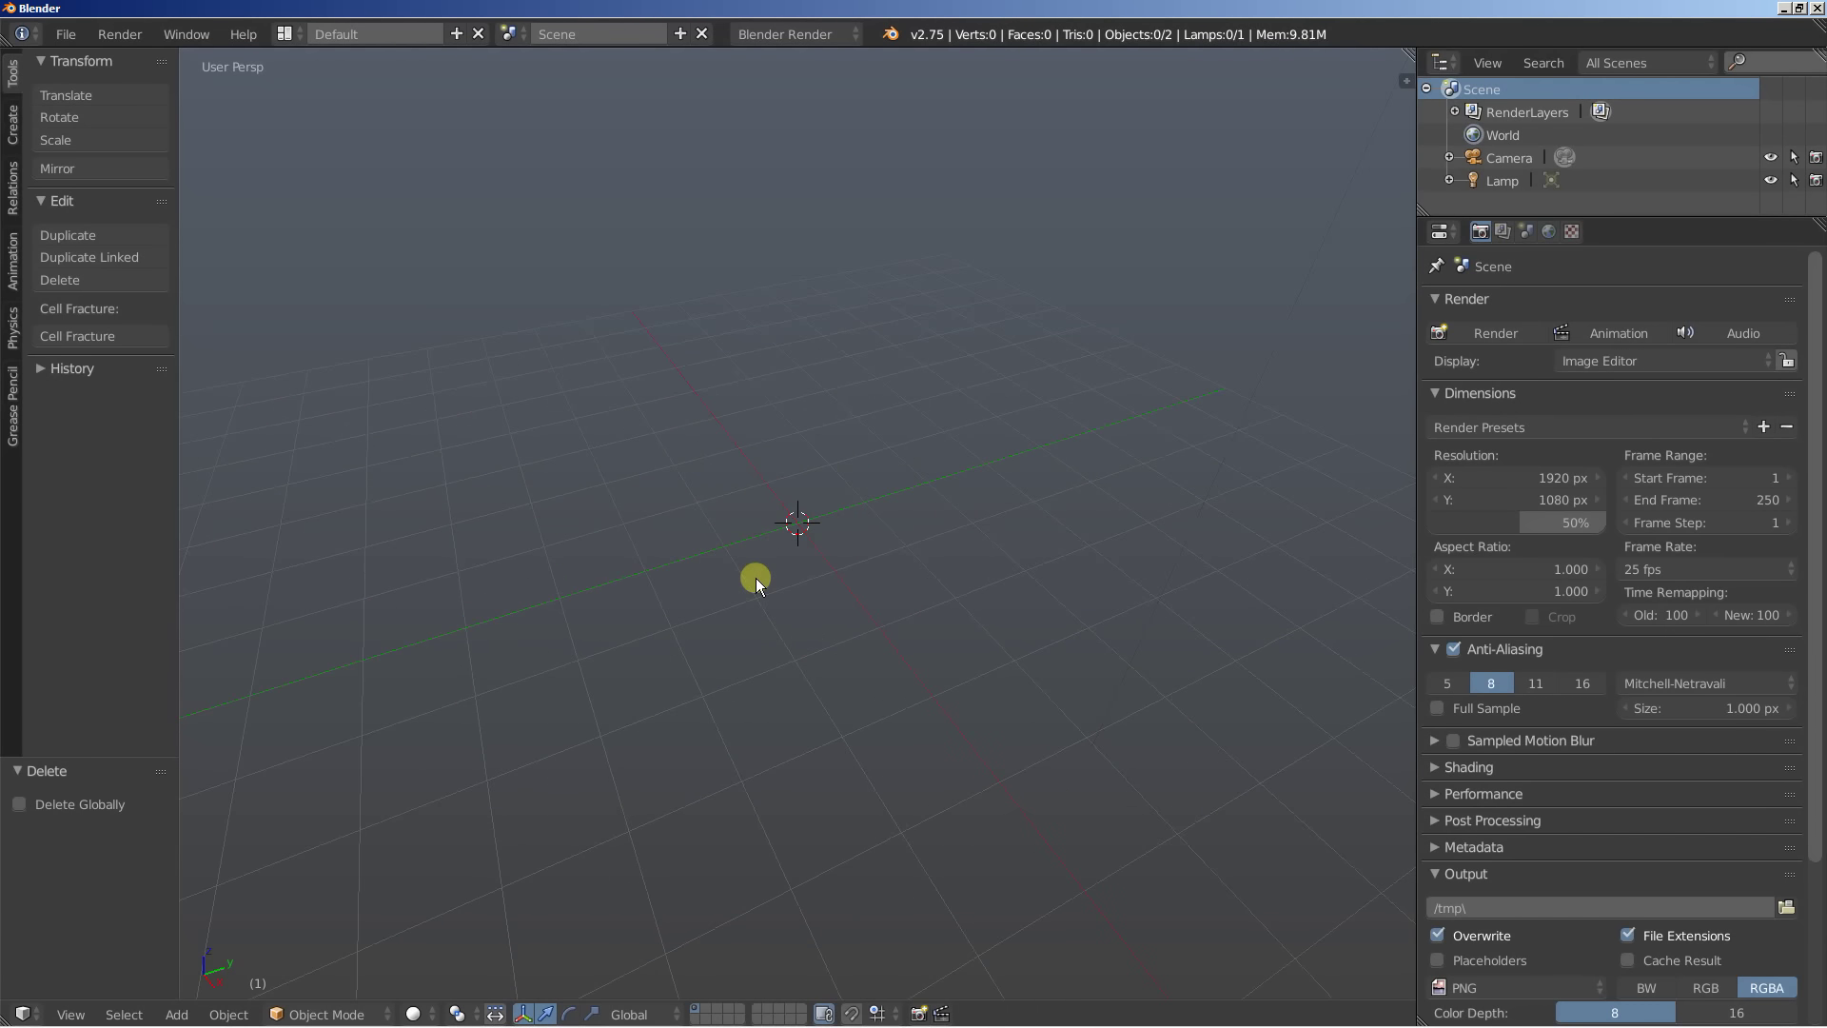
# Add a torus and set its major segments to 24
pyautogui.hotkey('shift', 'a')
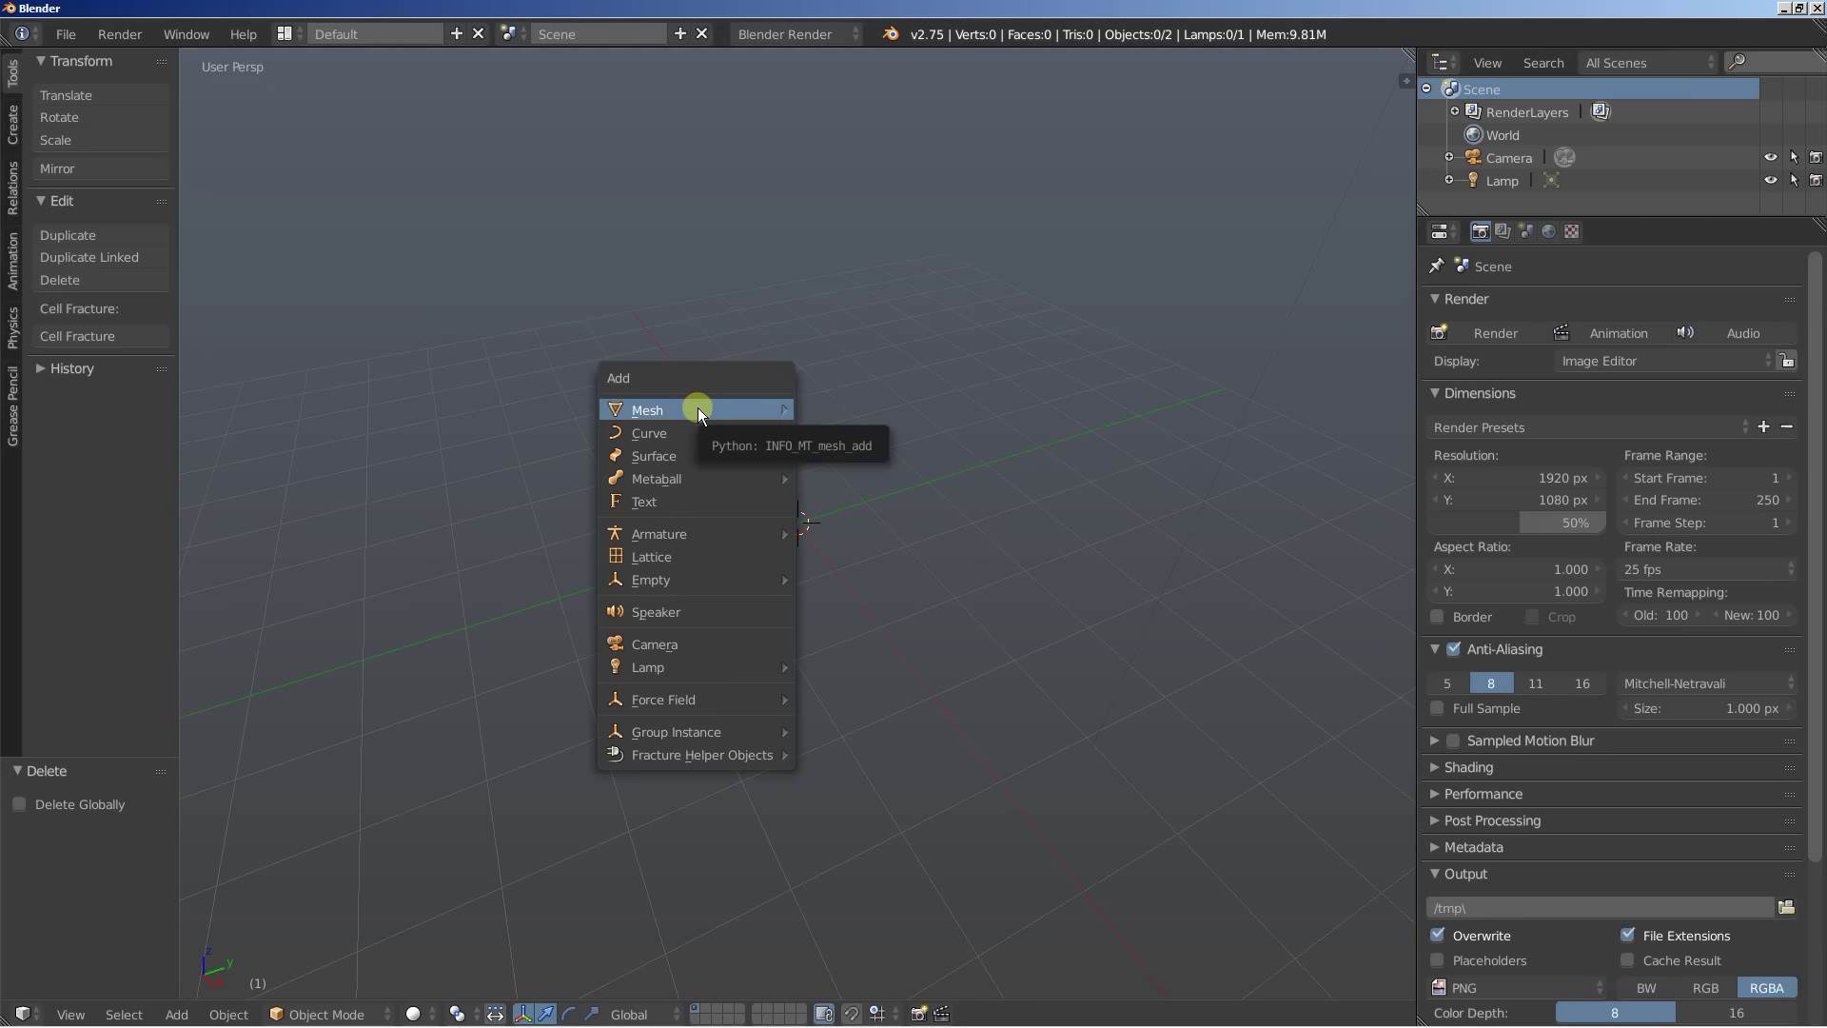
pyautogui.moveTo(698, 407)
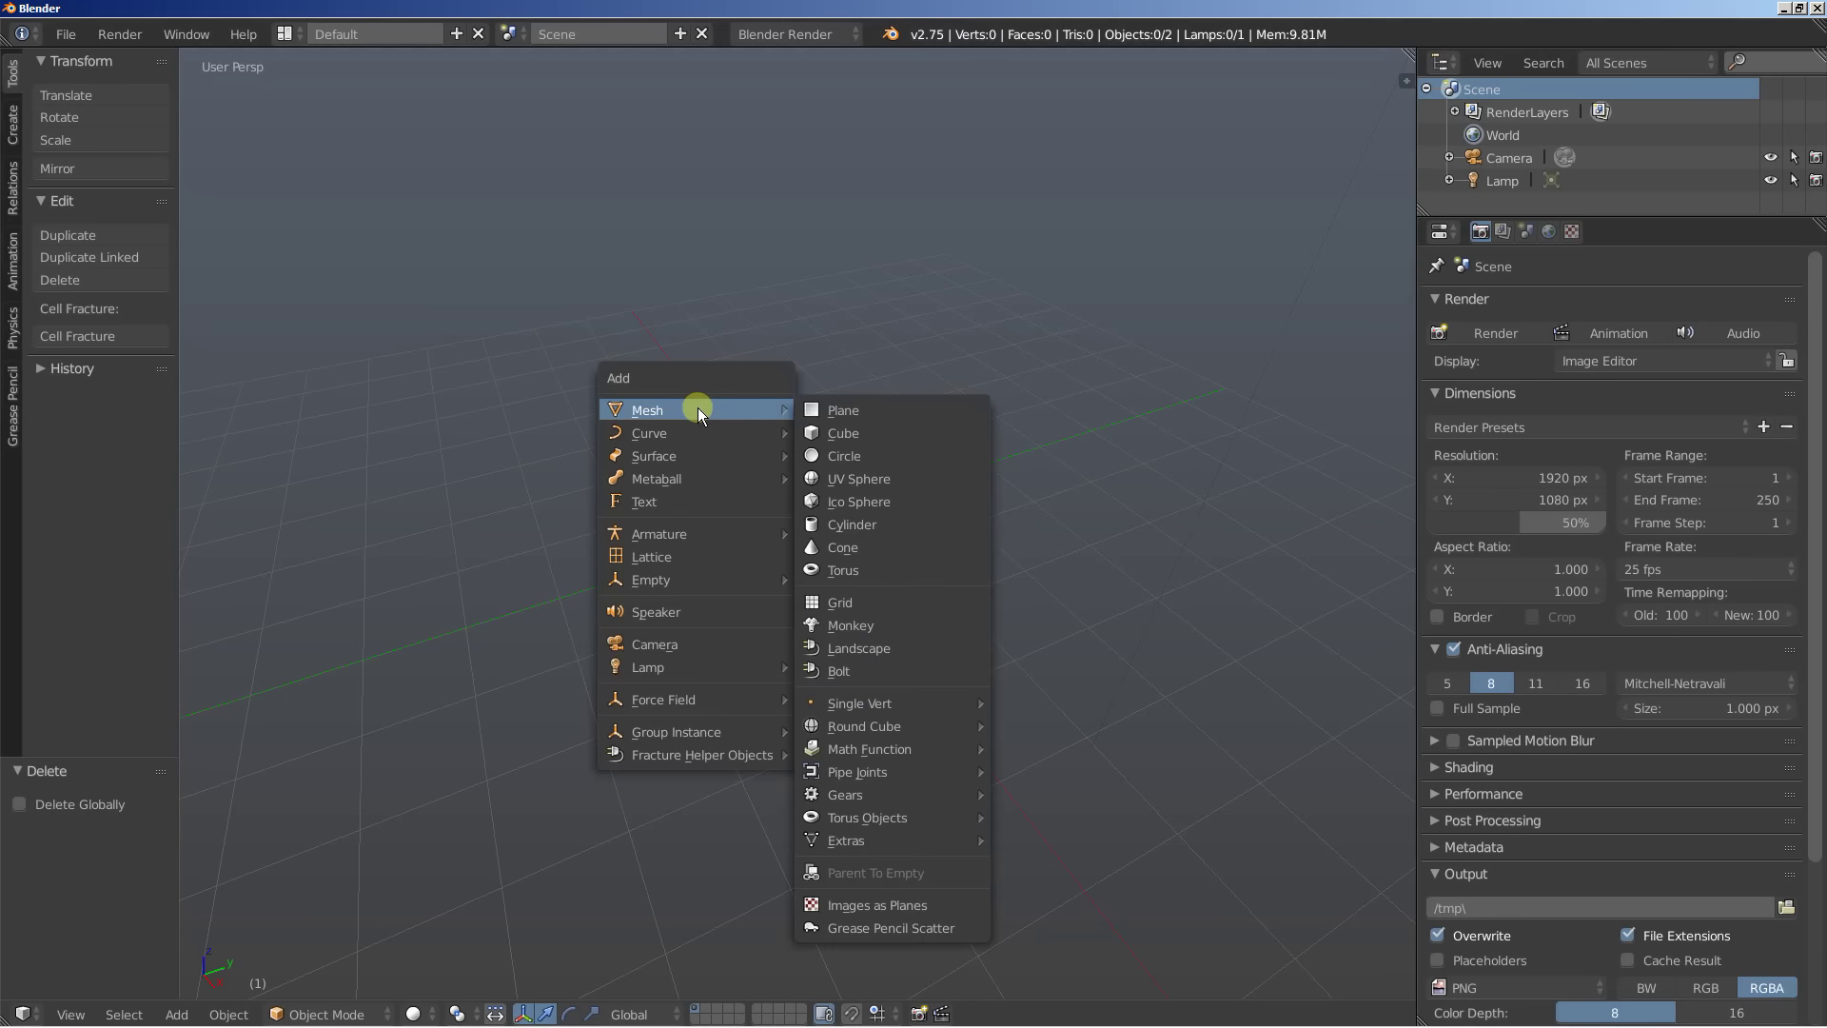
pyautogui.click(894, 571)
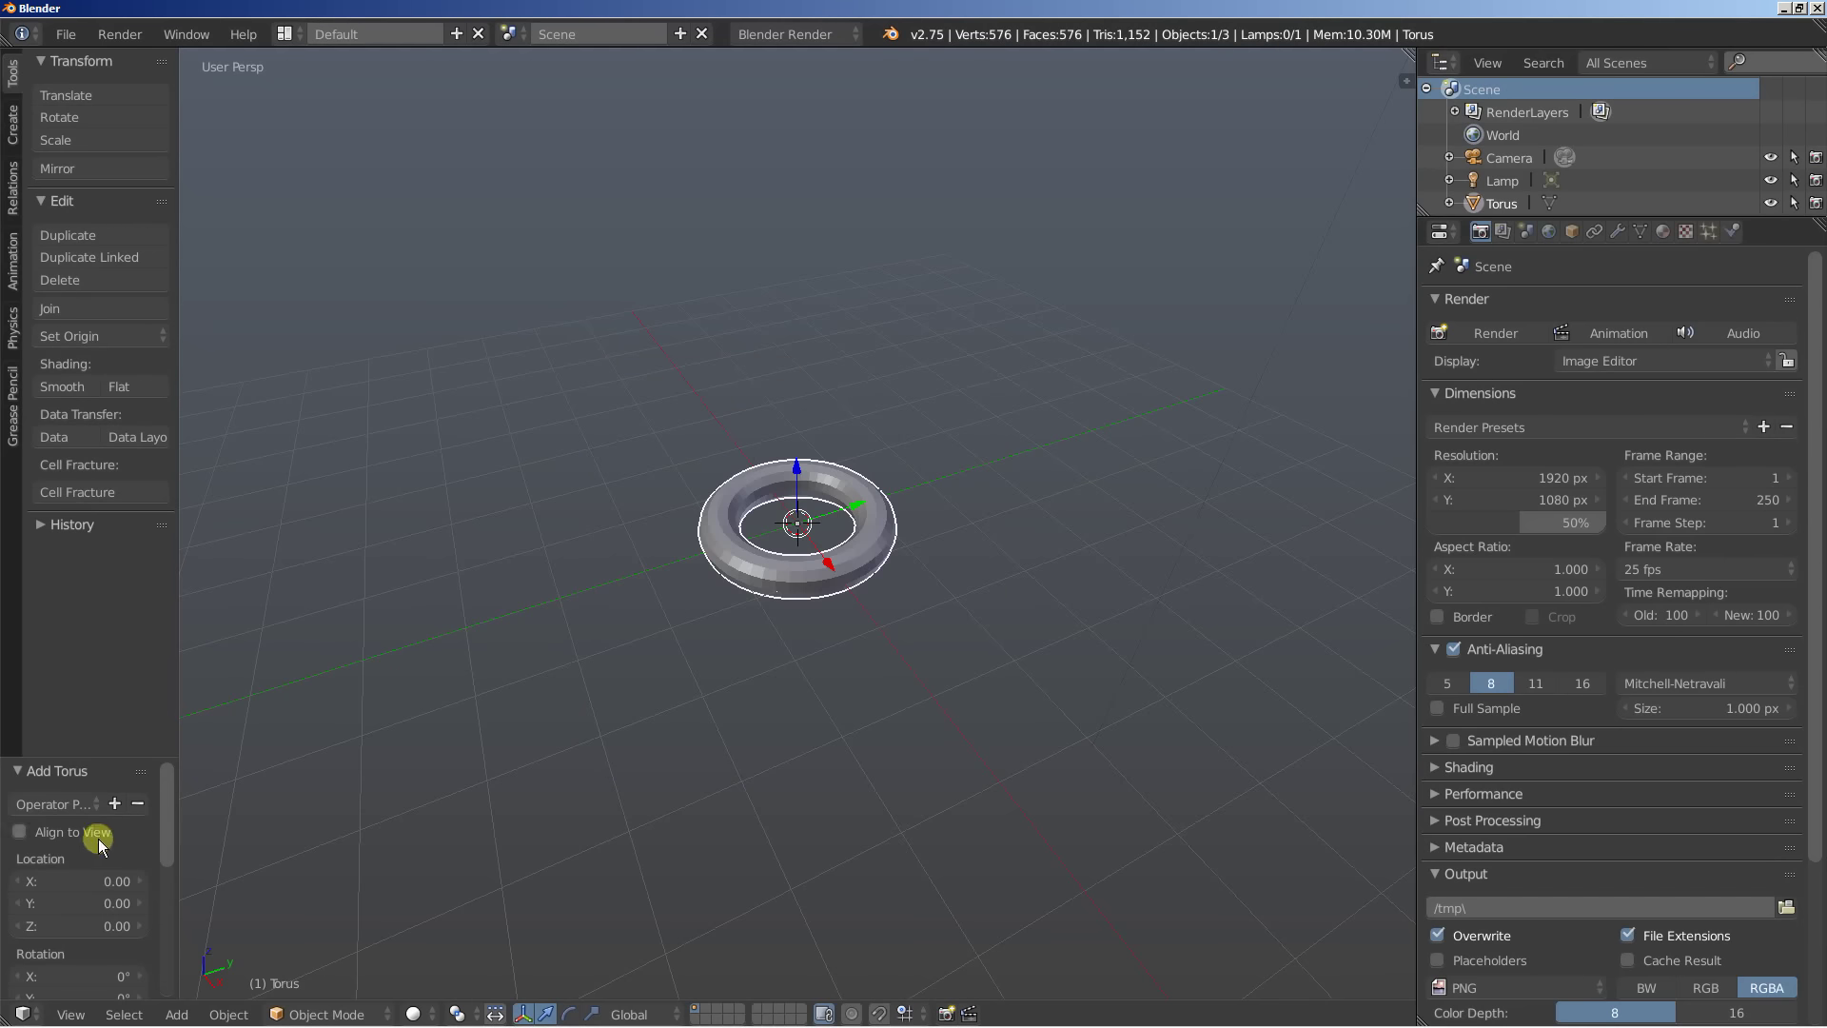
pyautogui.scroll(-5, 106, 837)
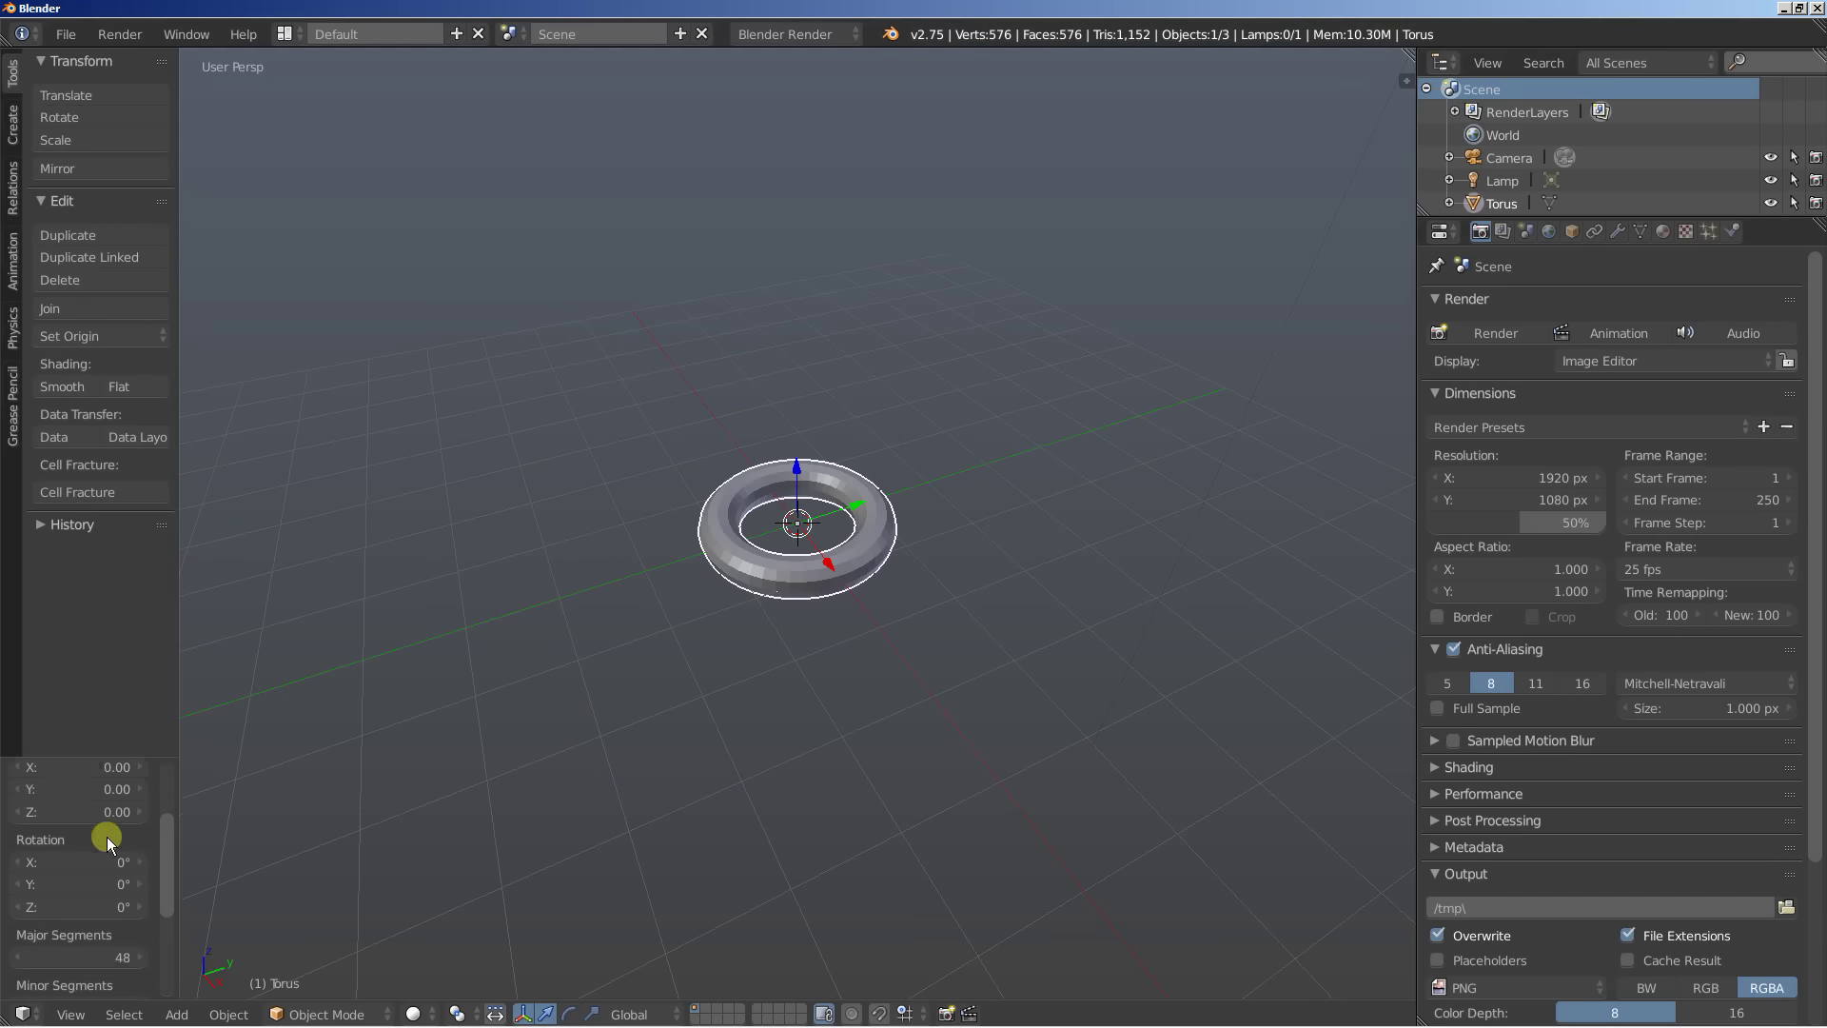
pyautogui.scroll(-1, 107, 837)
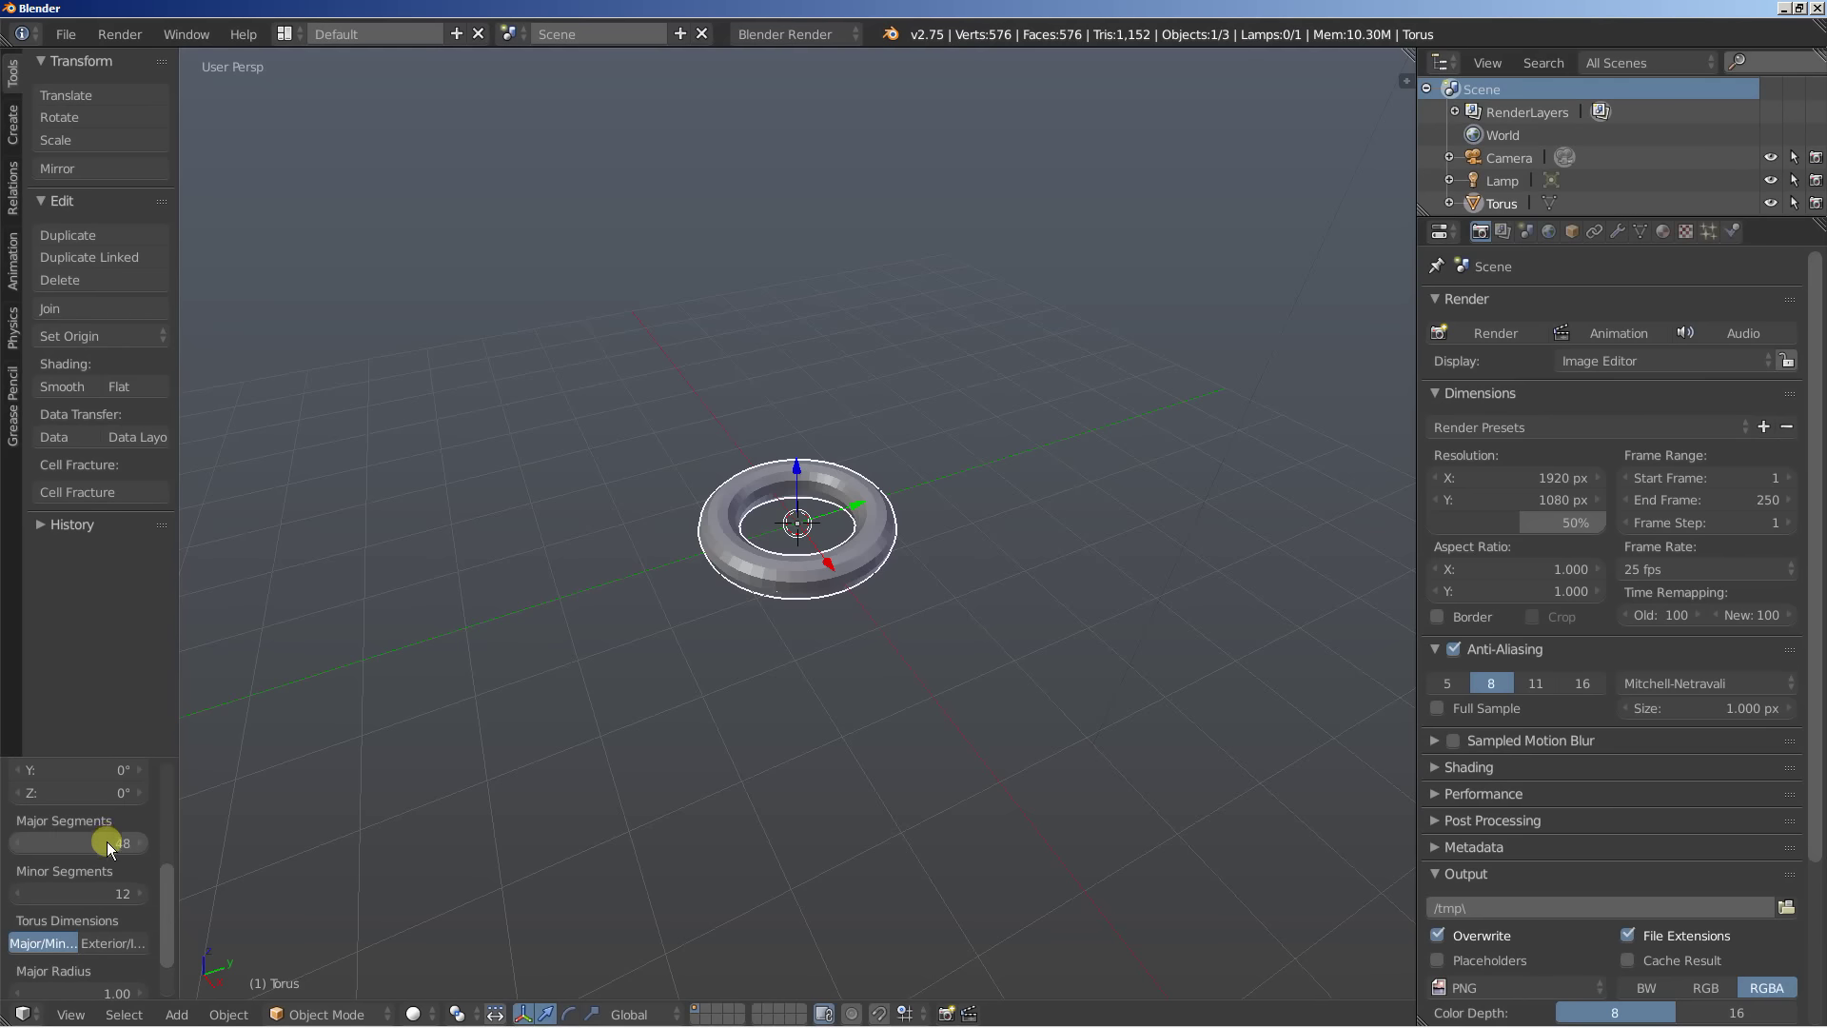
pyautogui.click(107, 841)
pyautogui.write('24')
pyautogui.press('Return')
# Give the torus 4 minor segments and a 0.15 minor radius
pyautogui.scroll(5, 691, 731)
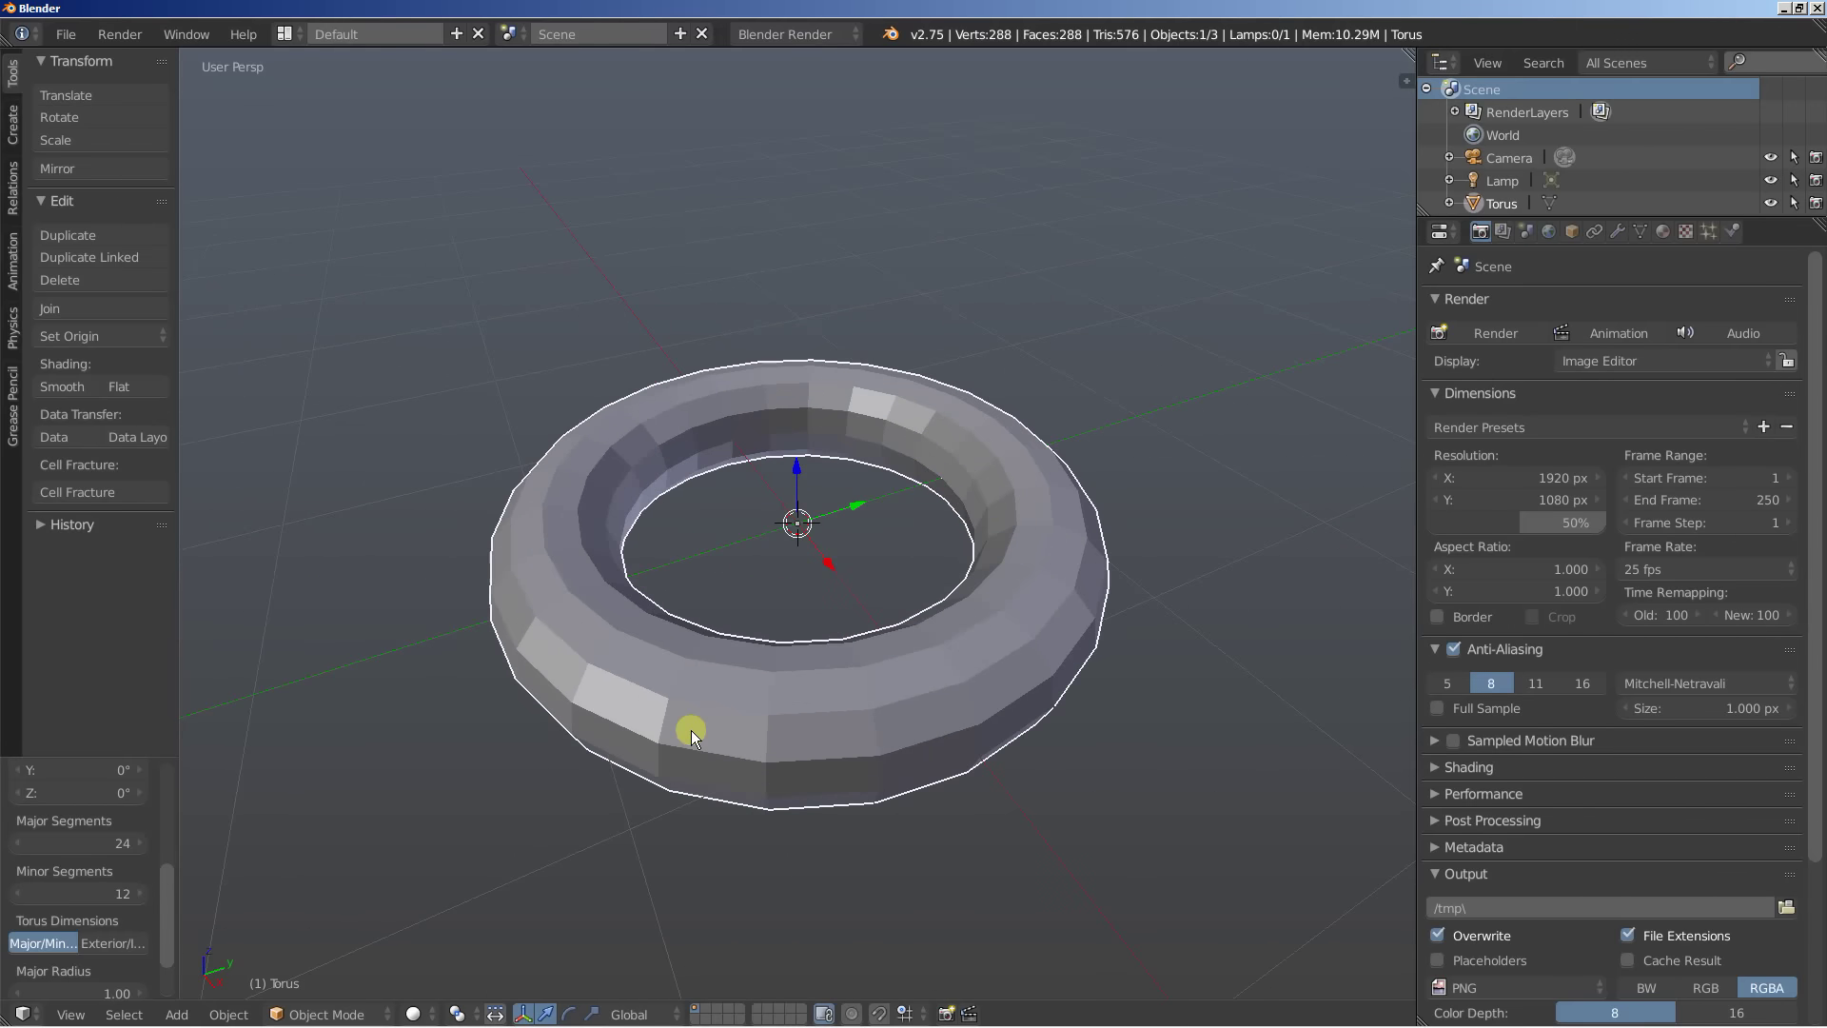
pyautogui.click(88, 889)
pyautogui.write('4')
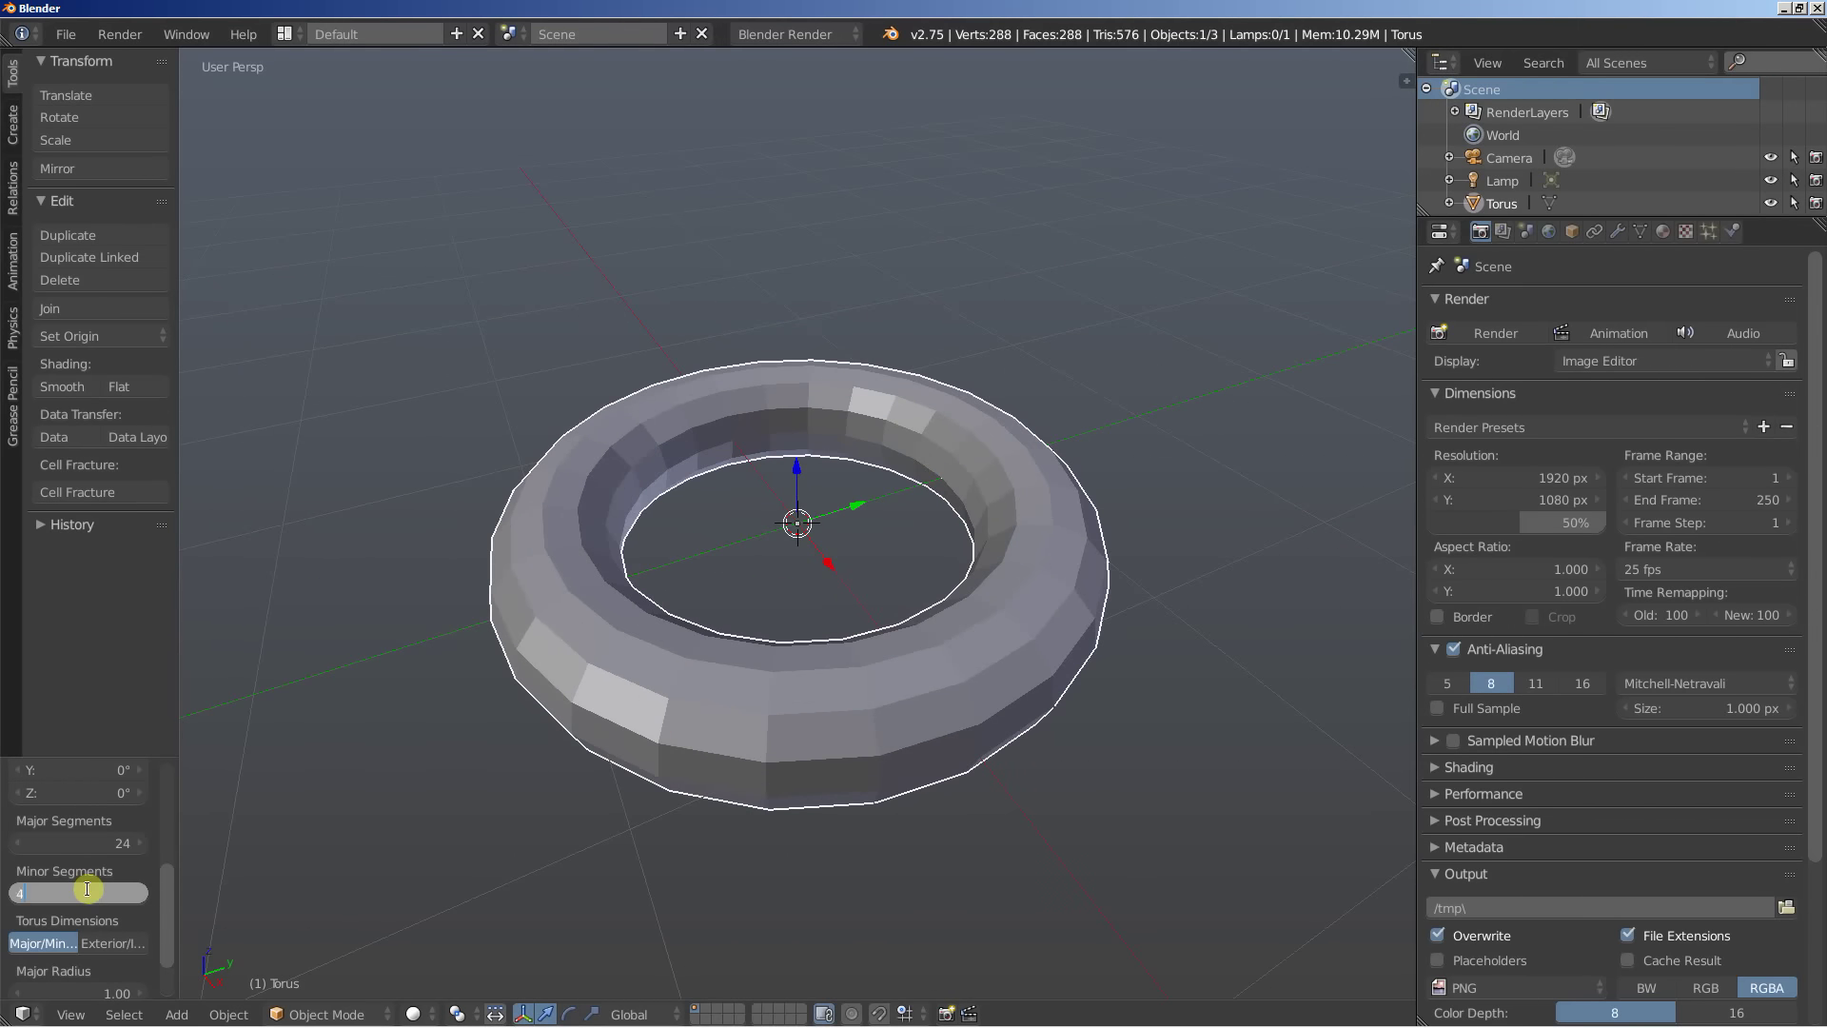
pyautogui.press('Return')
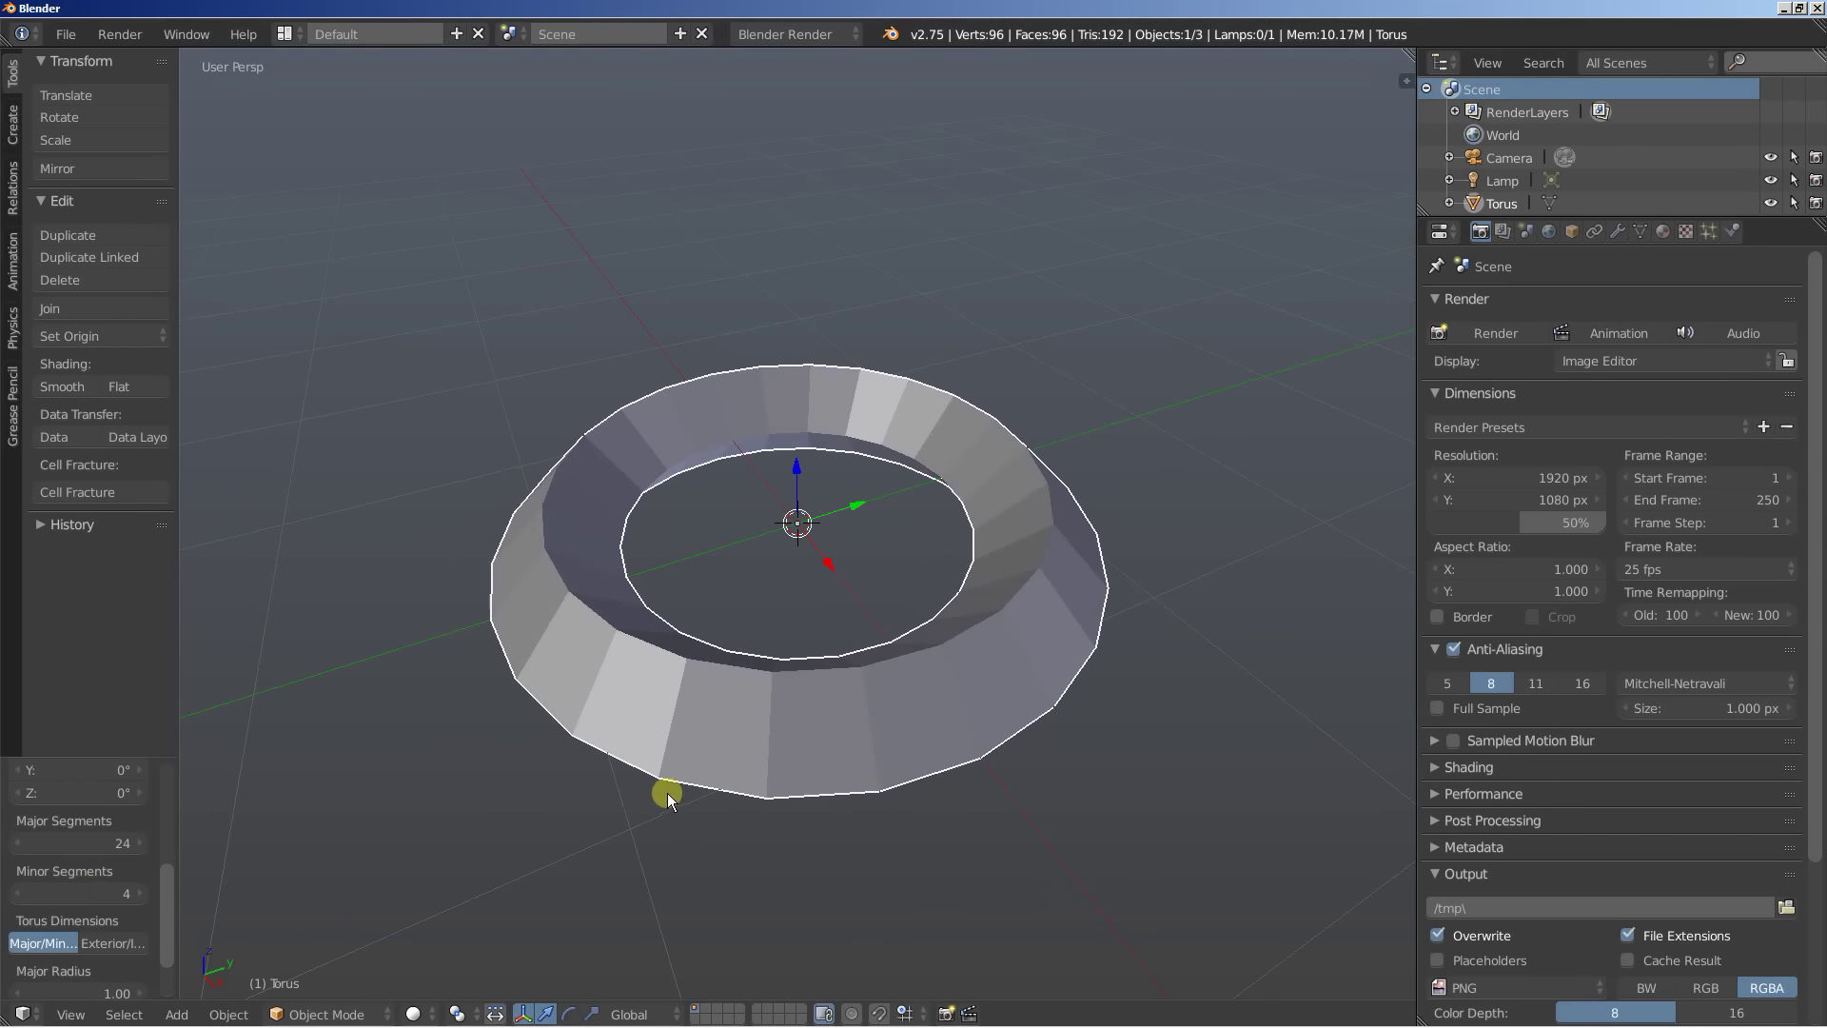
pyautogui.moveTo(649, 781); pyautogui.dragTo(598, 814, button='middle')
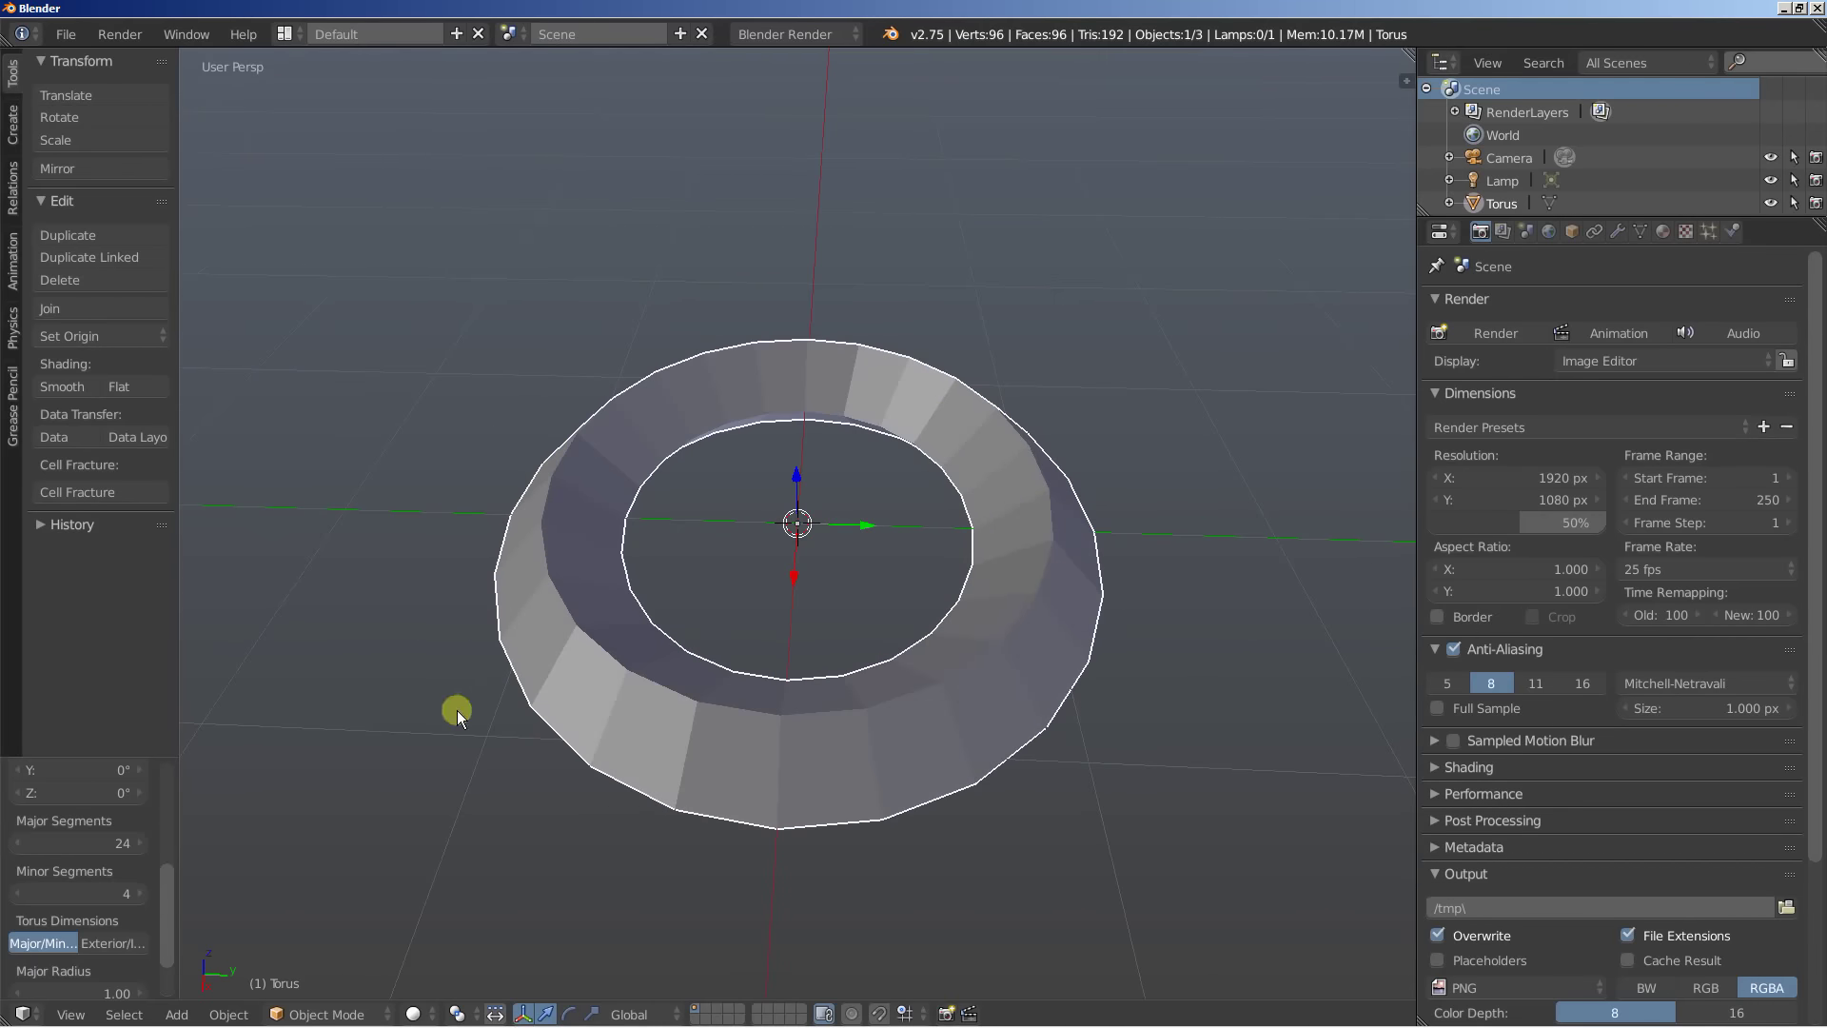
pyautogui.moveTo(168, 900); pyautogui.dragTo(167, 935)
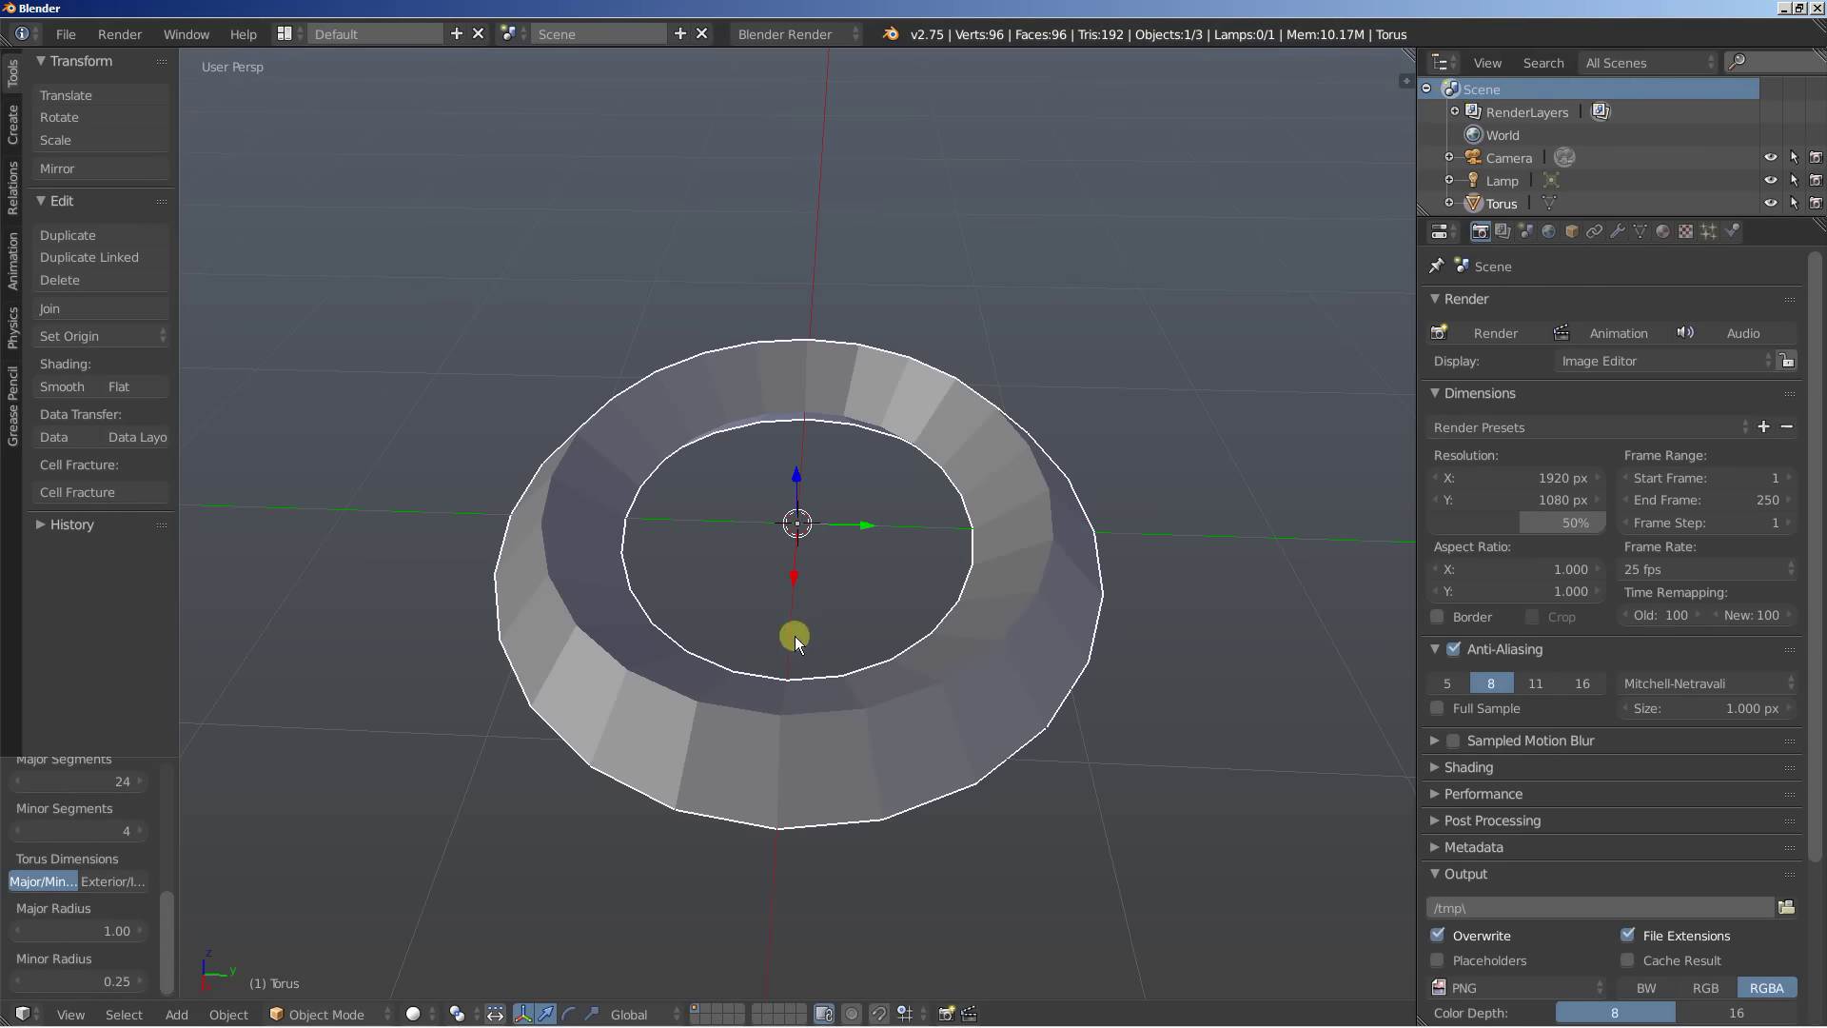
pyautogui.click(90, 975)
pyautogui.write('0.15')
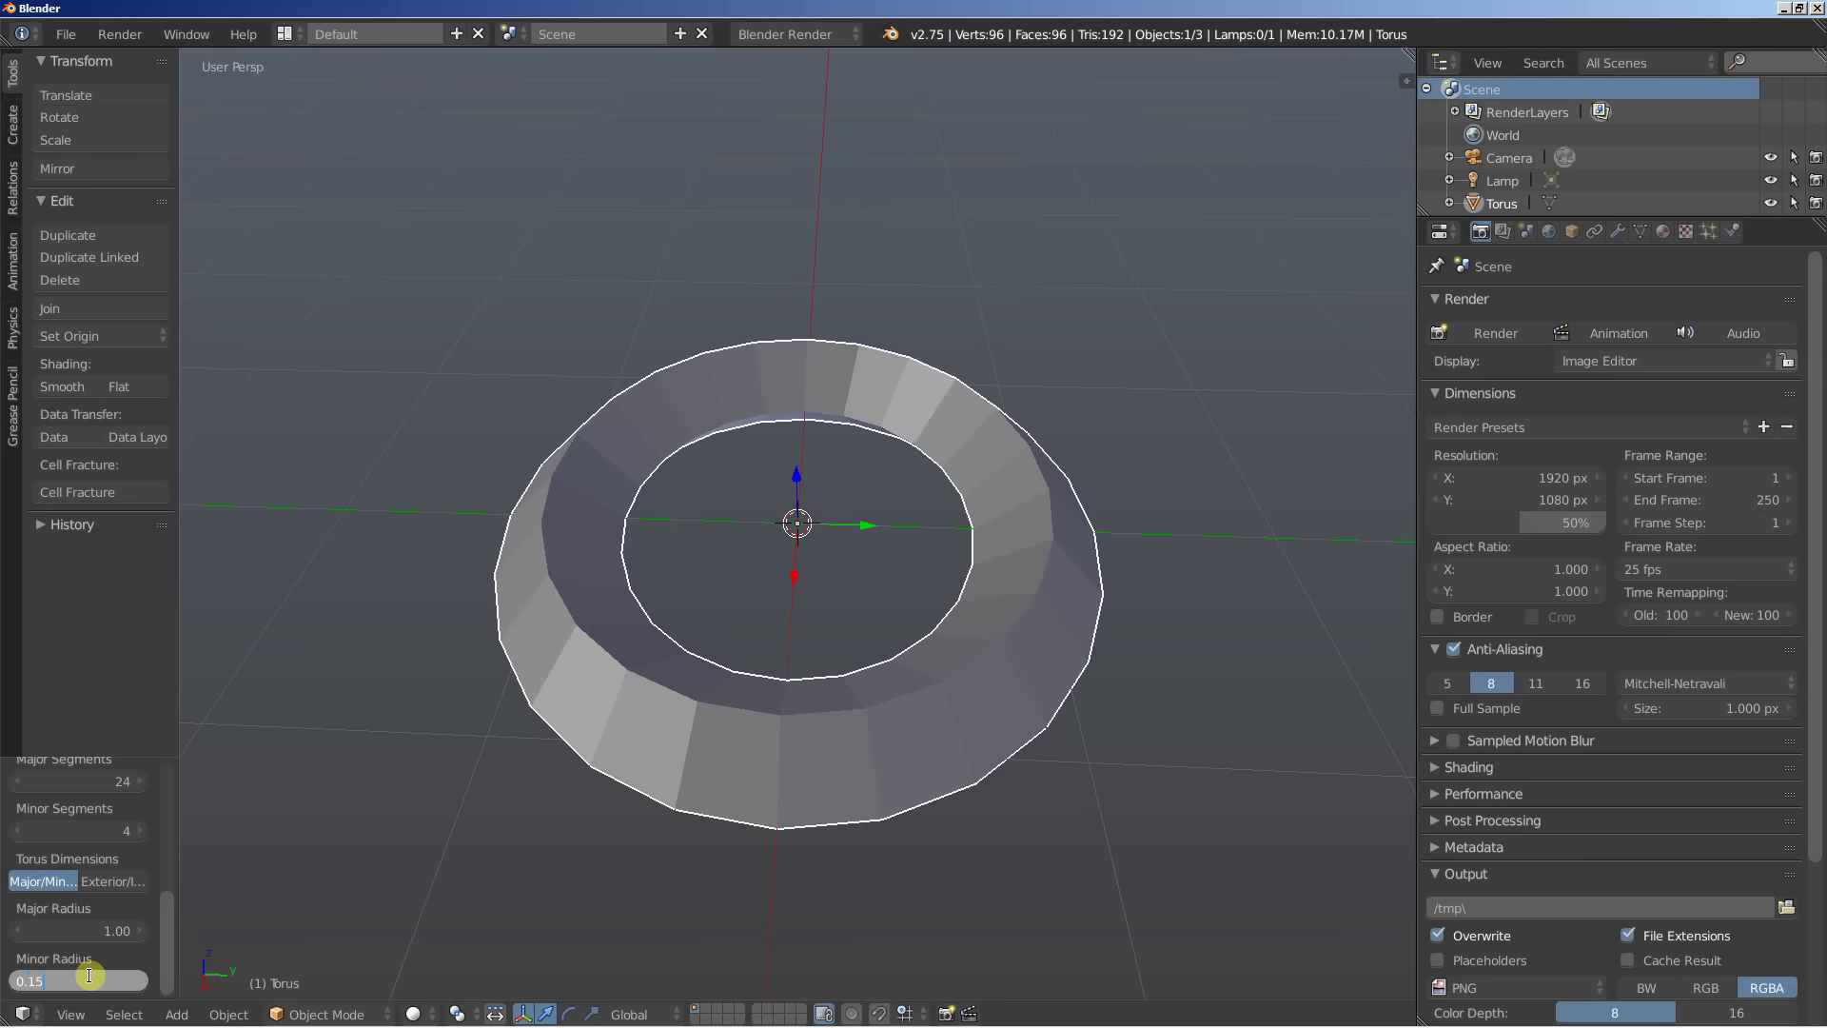
pyautogui.press('Return')
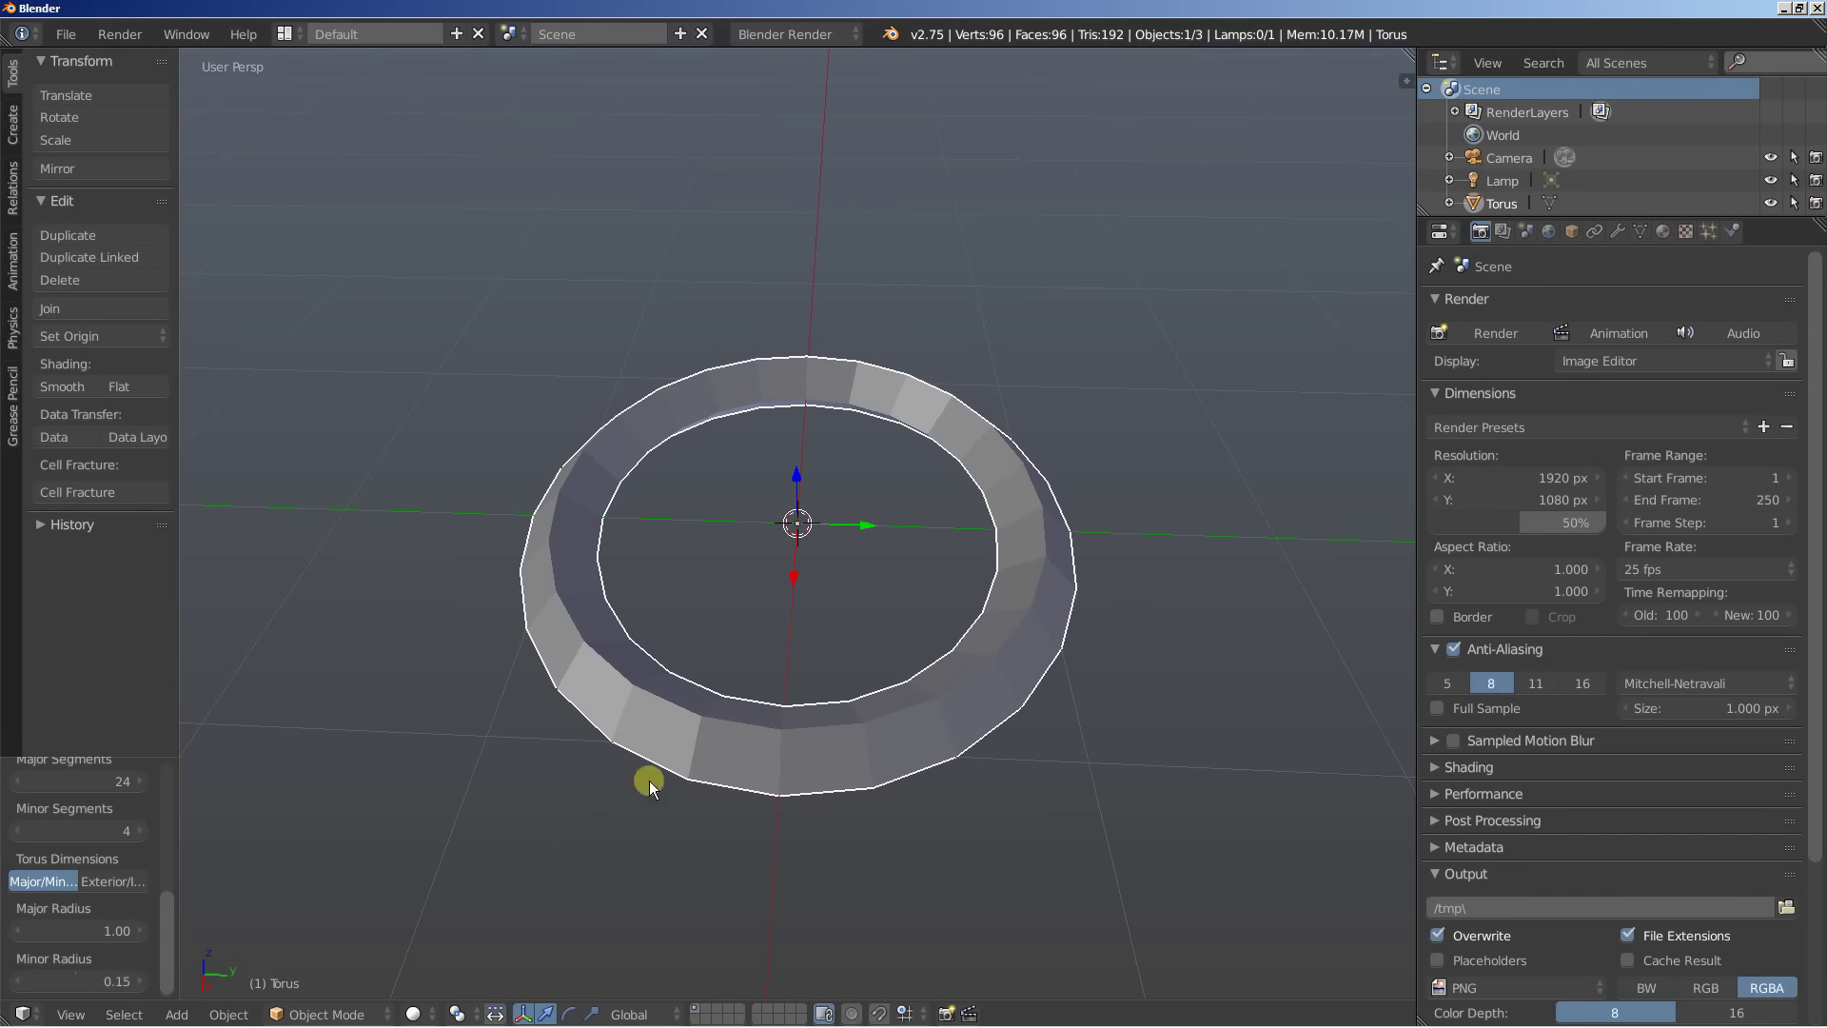
pyautogui.moveTo(649, 781); pyautogui.dragTo(573, 773, button='middle')
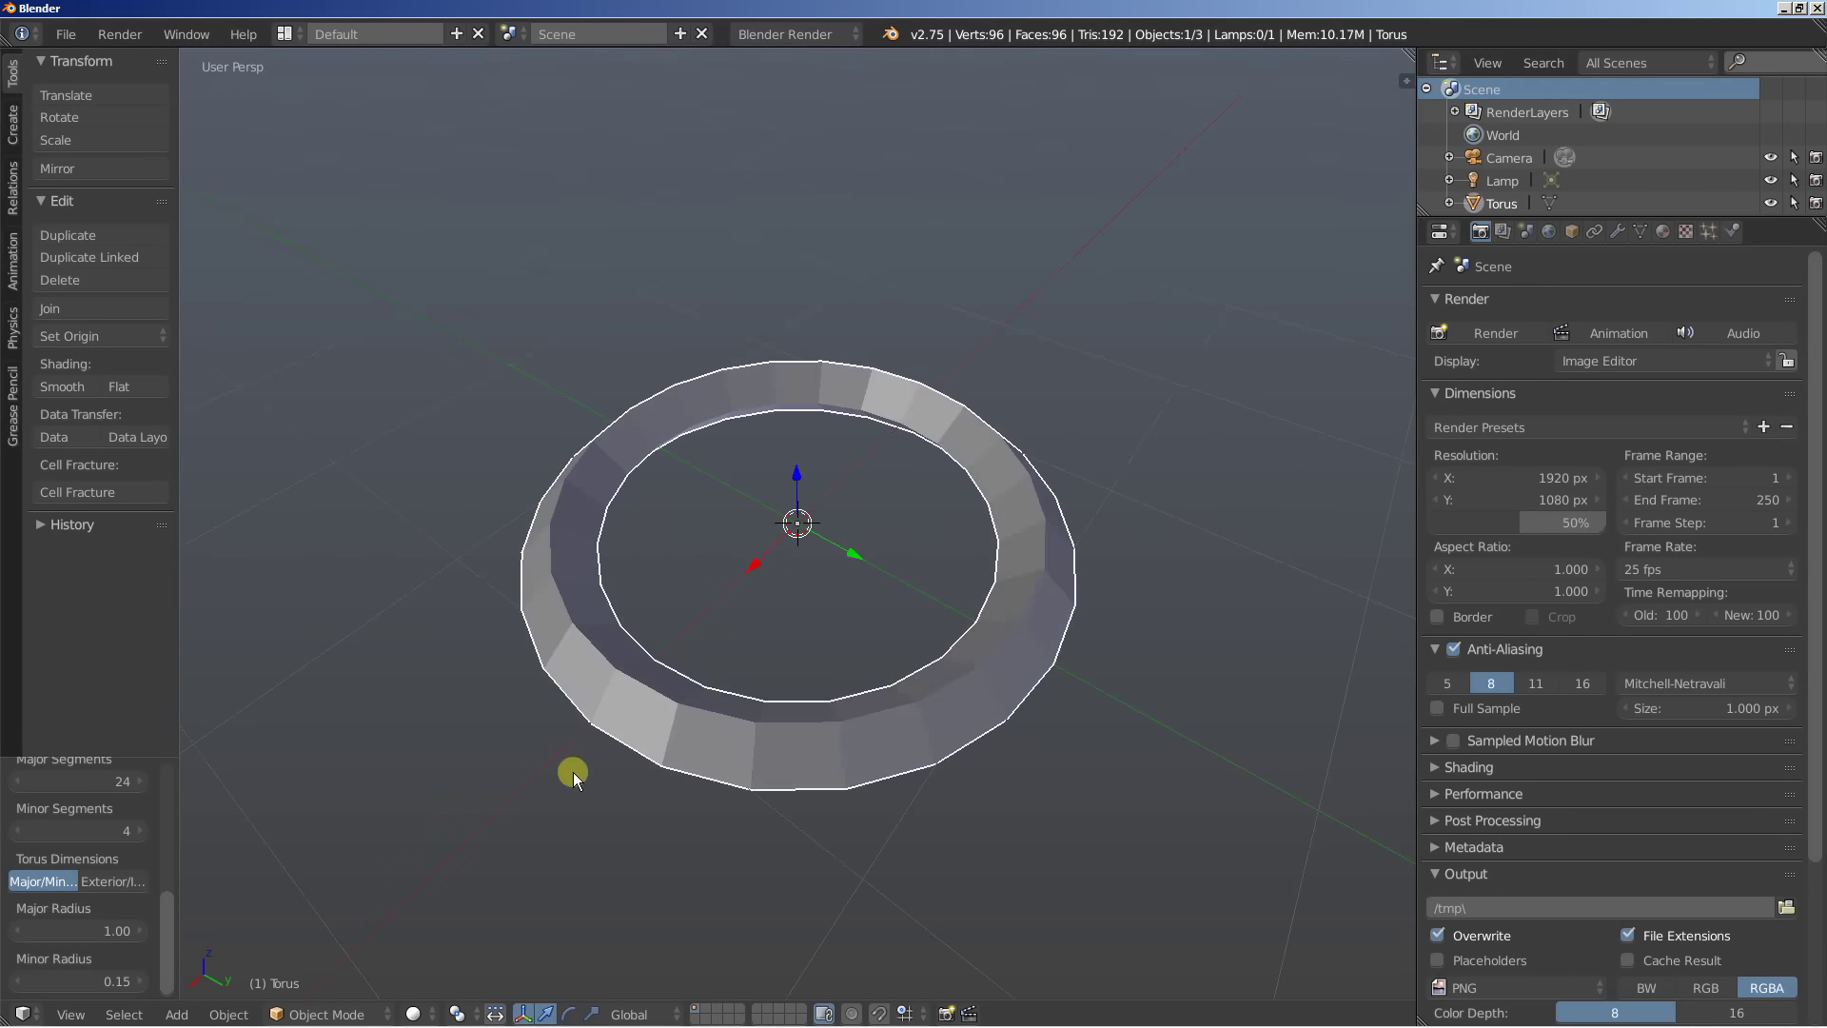
# Add a Plain Axes empty at the torus centre with display size 3
pyautogui.hotkey('shift', 'a')
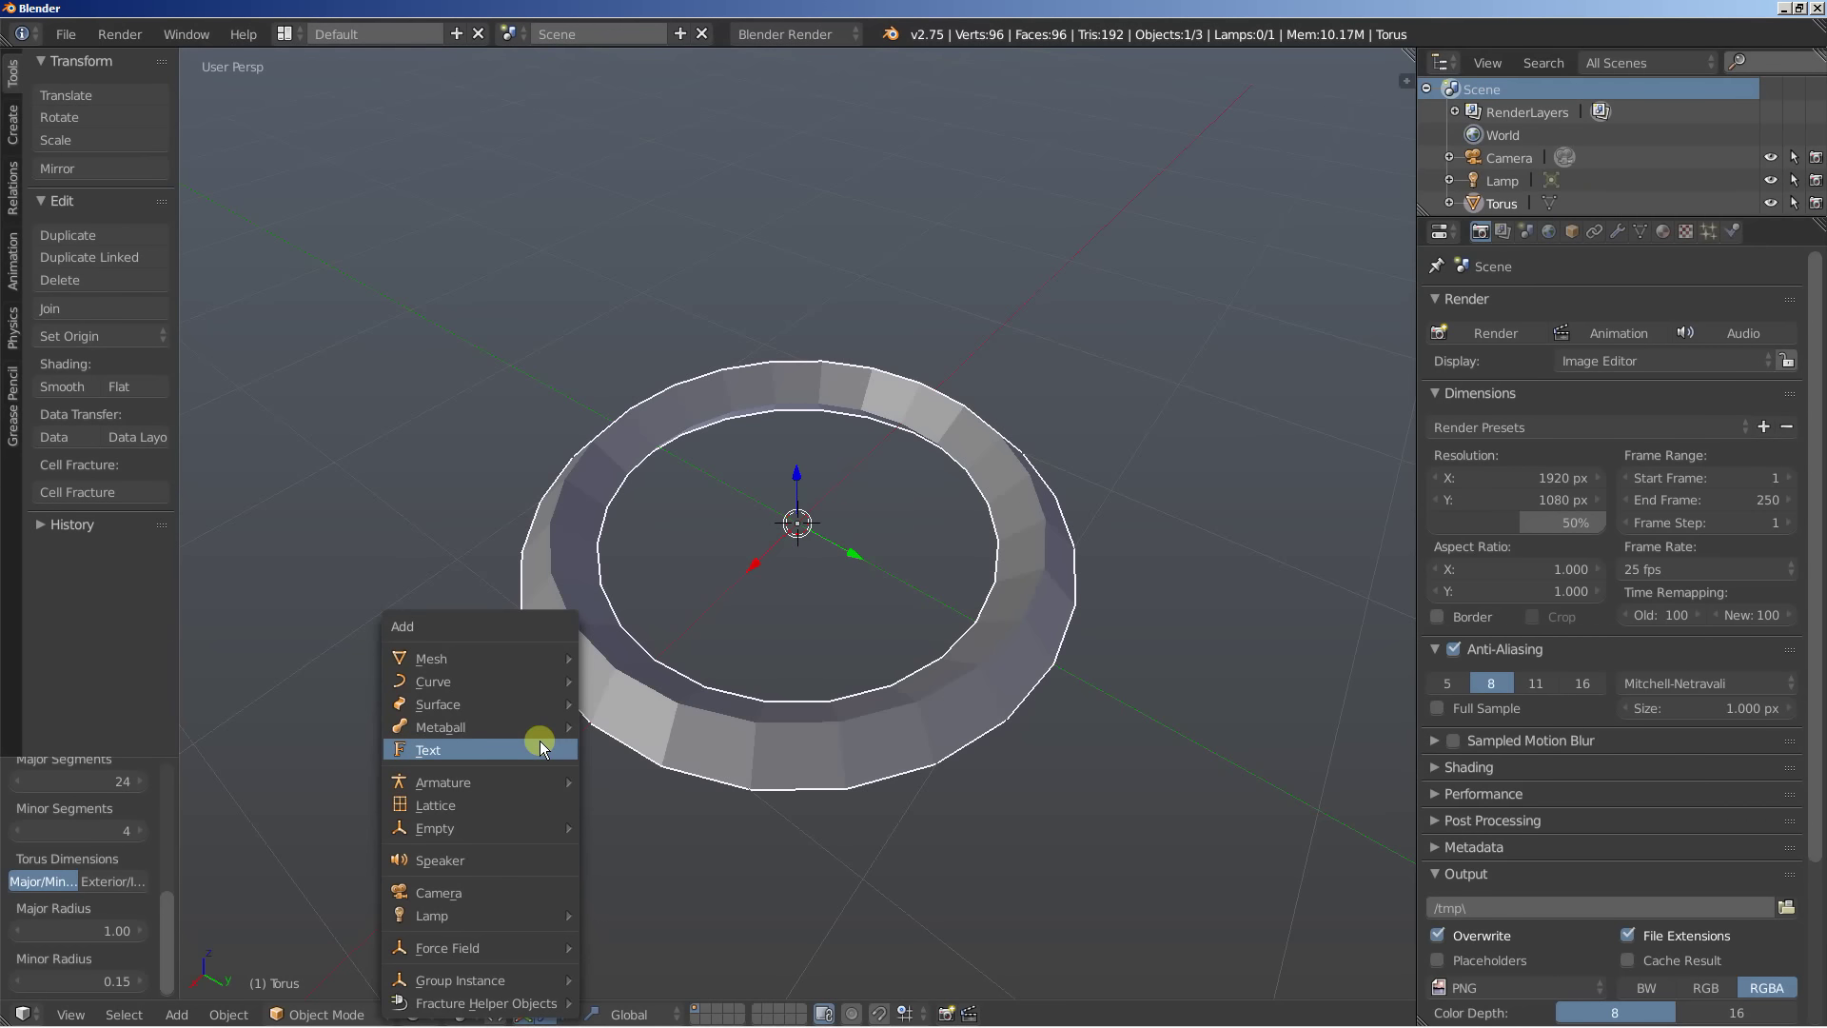
pyautogui.moveTo(491, 655)
pyautogui.moveTo(466, 831)
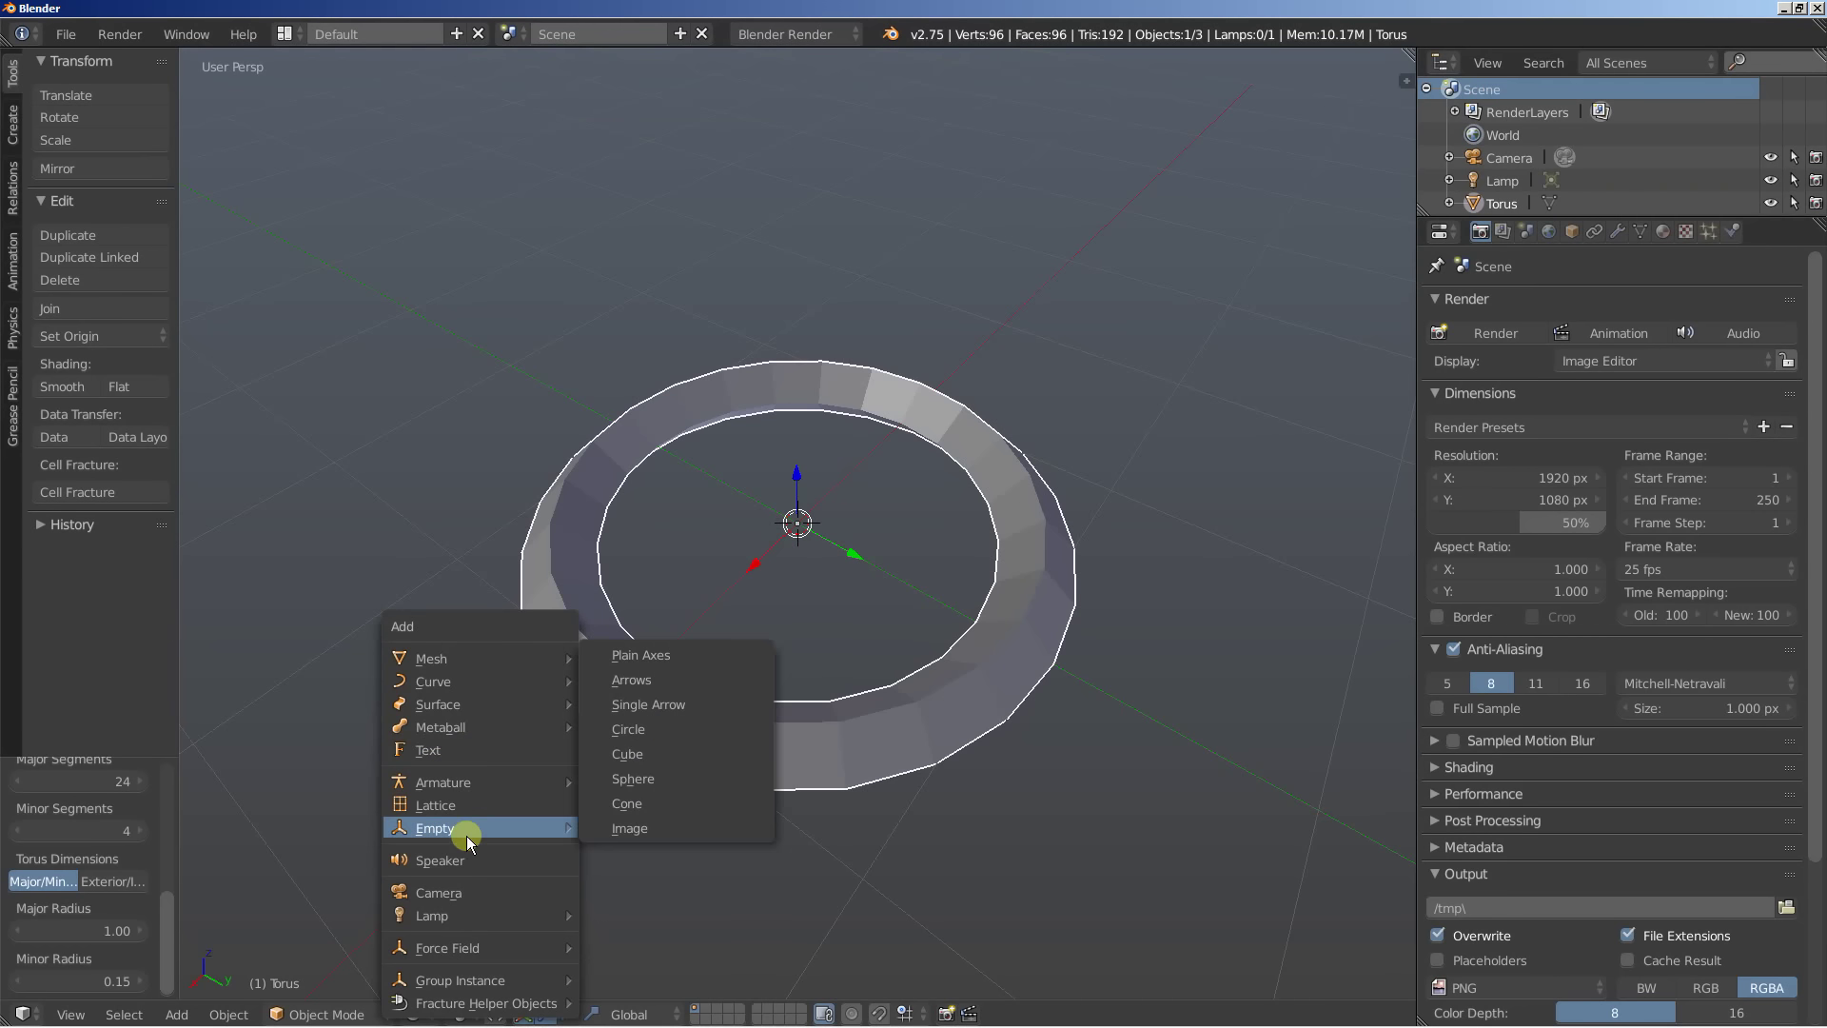
pyautogui.click(677, 676)
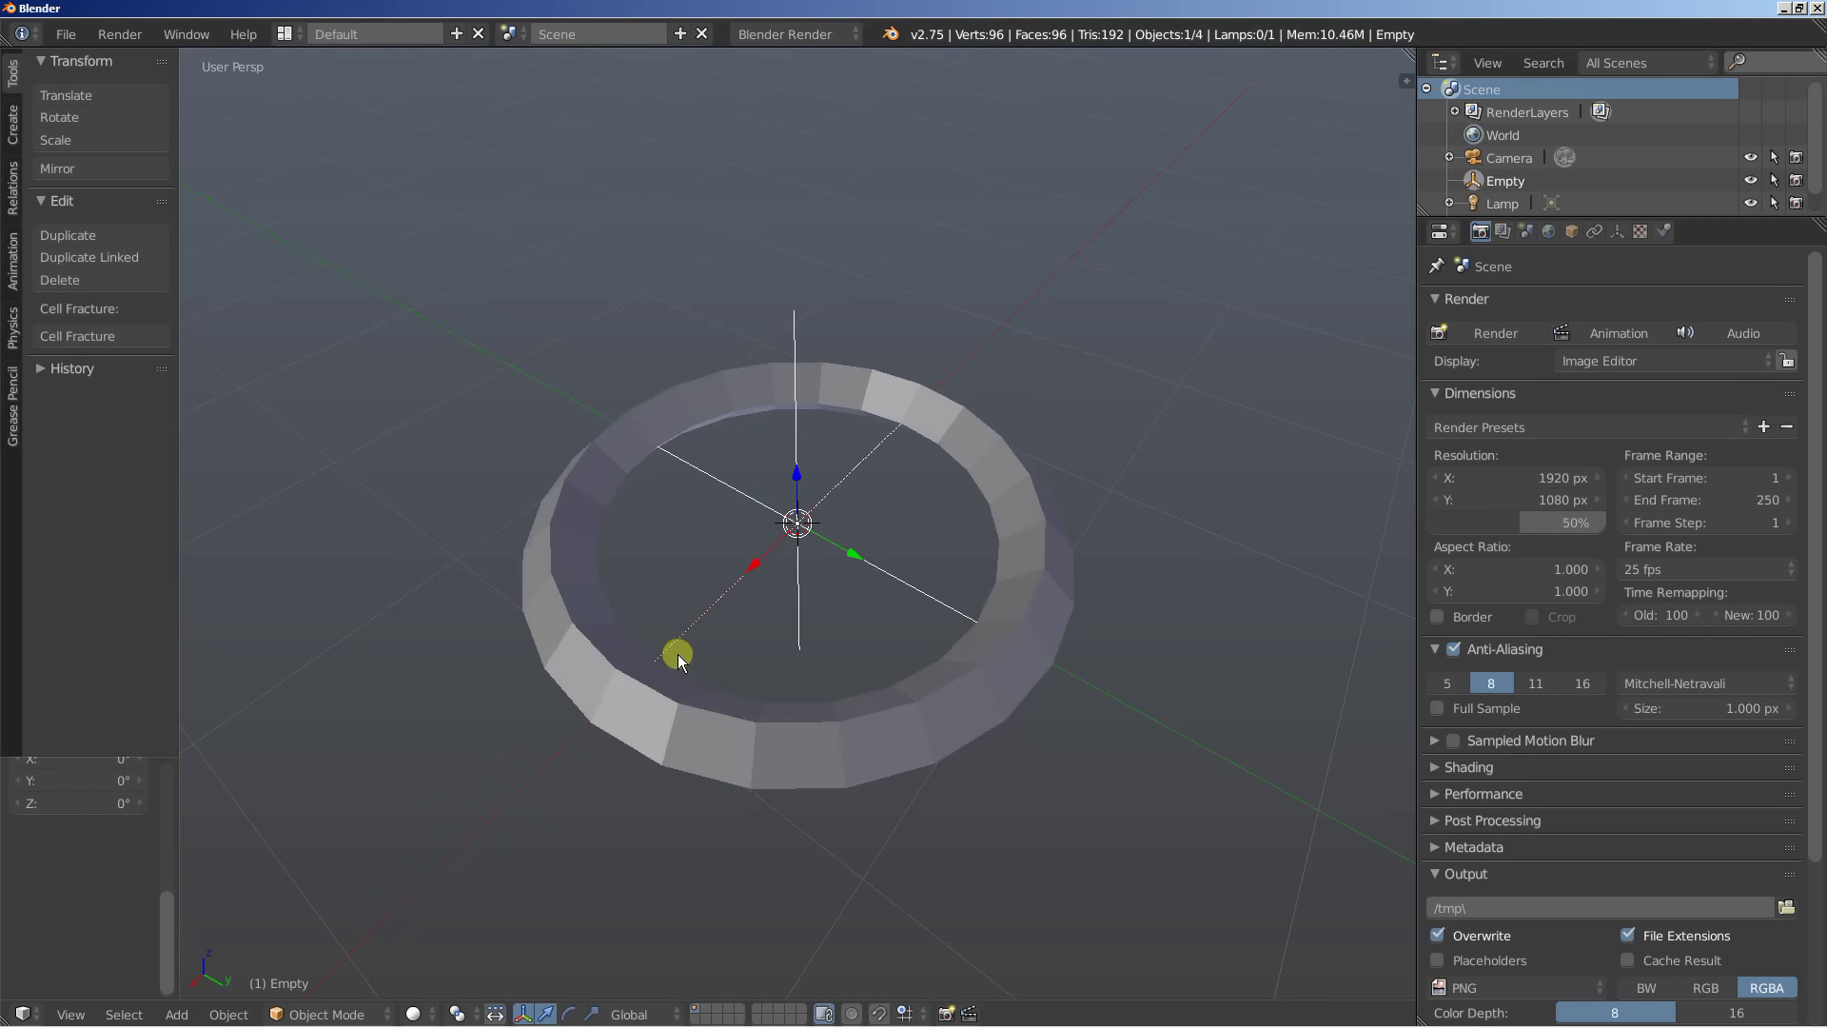
pyautogui.click(1618, 231)
pyautogui.click(1658, 356)
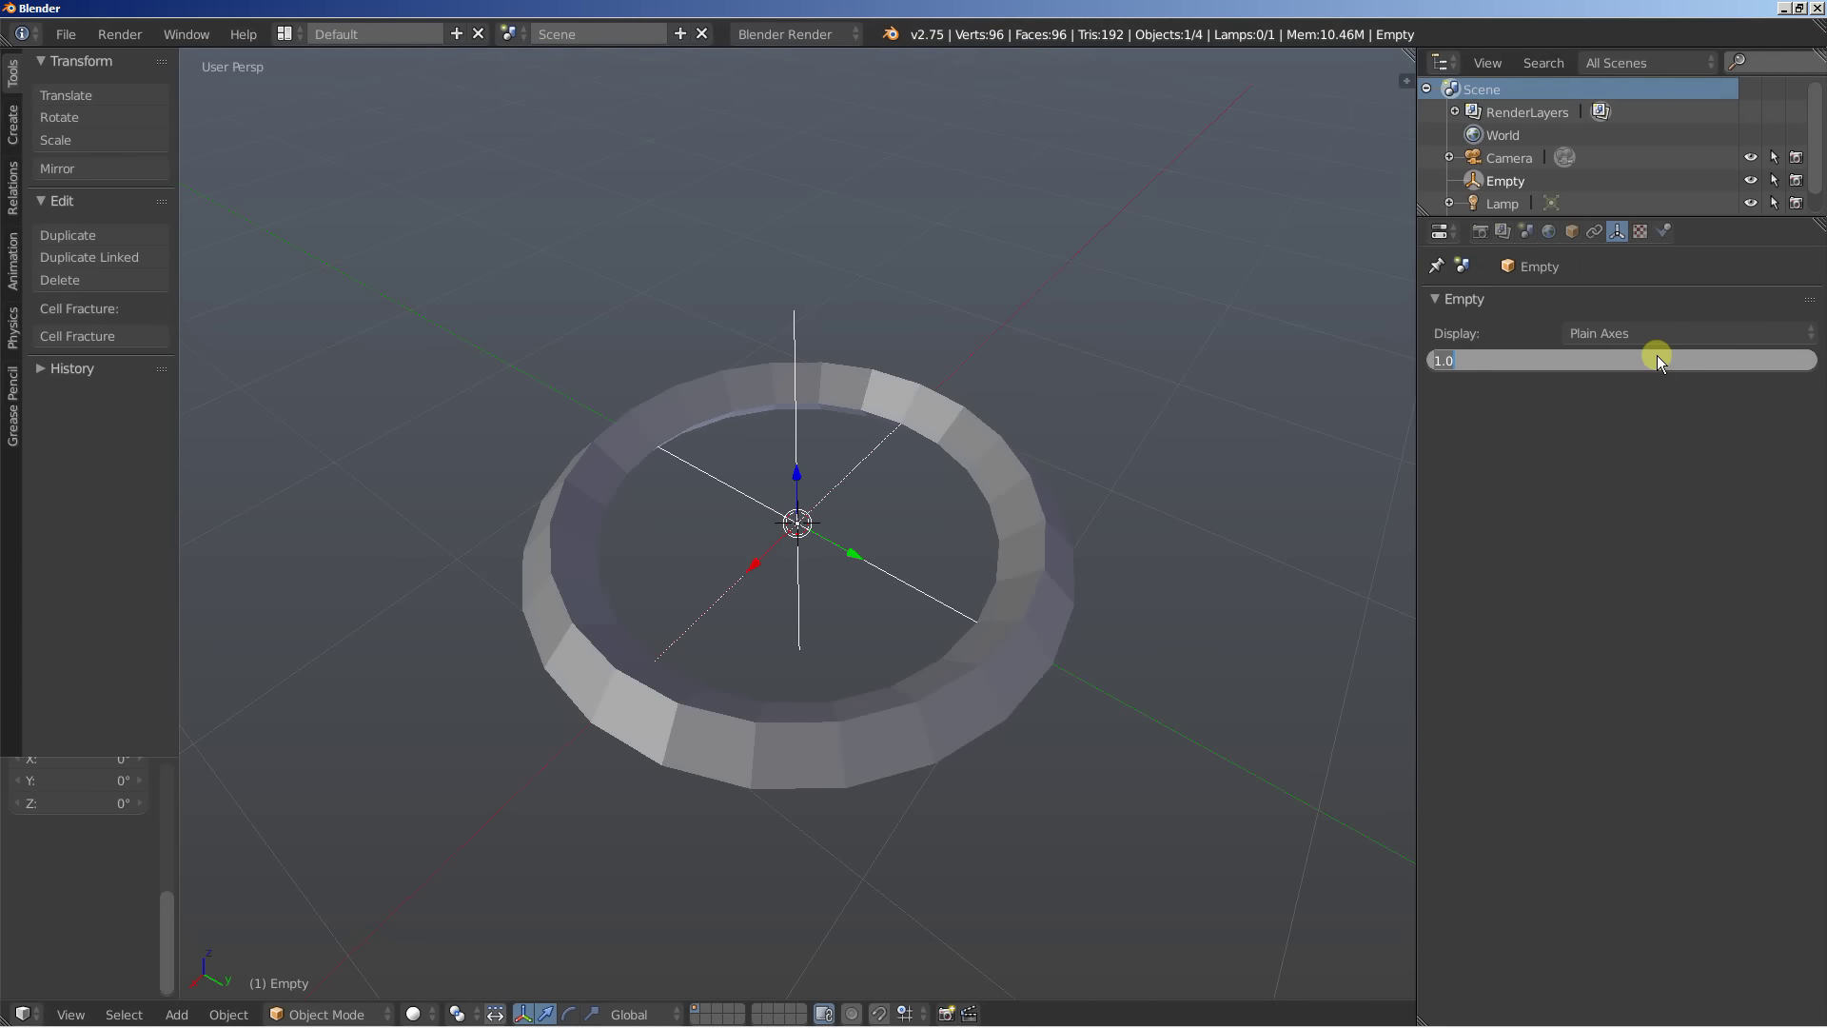
pyautogui.write('3')
pyautogui.press('Return')
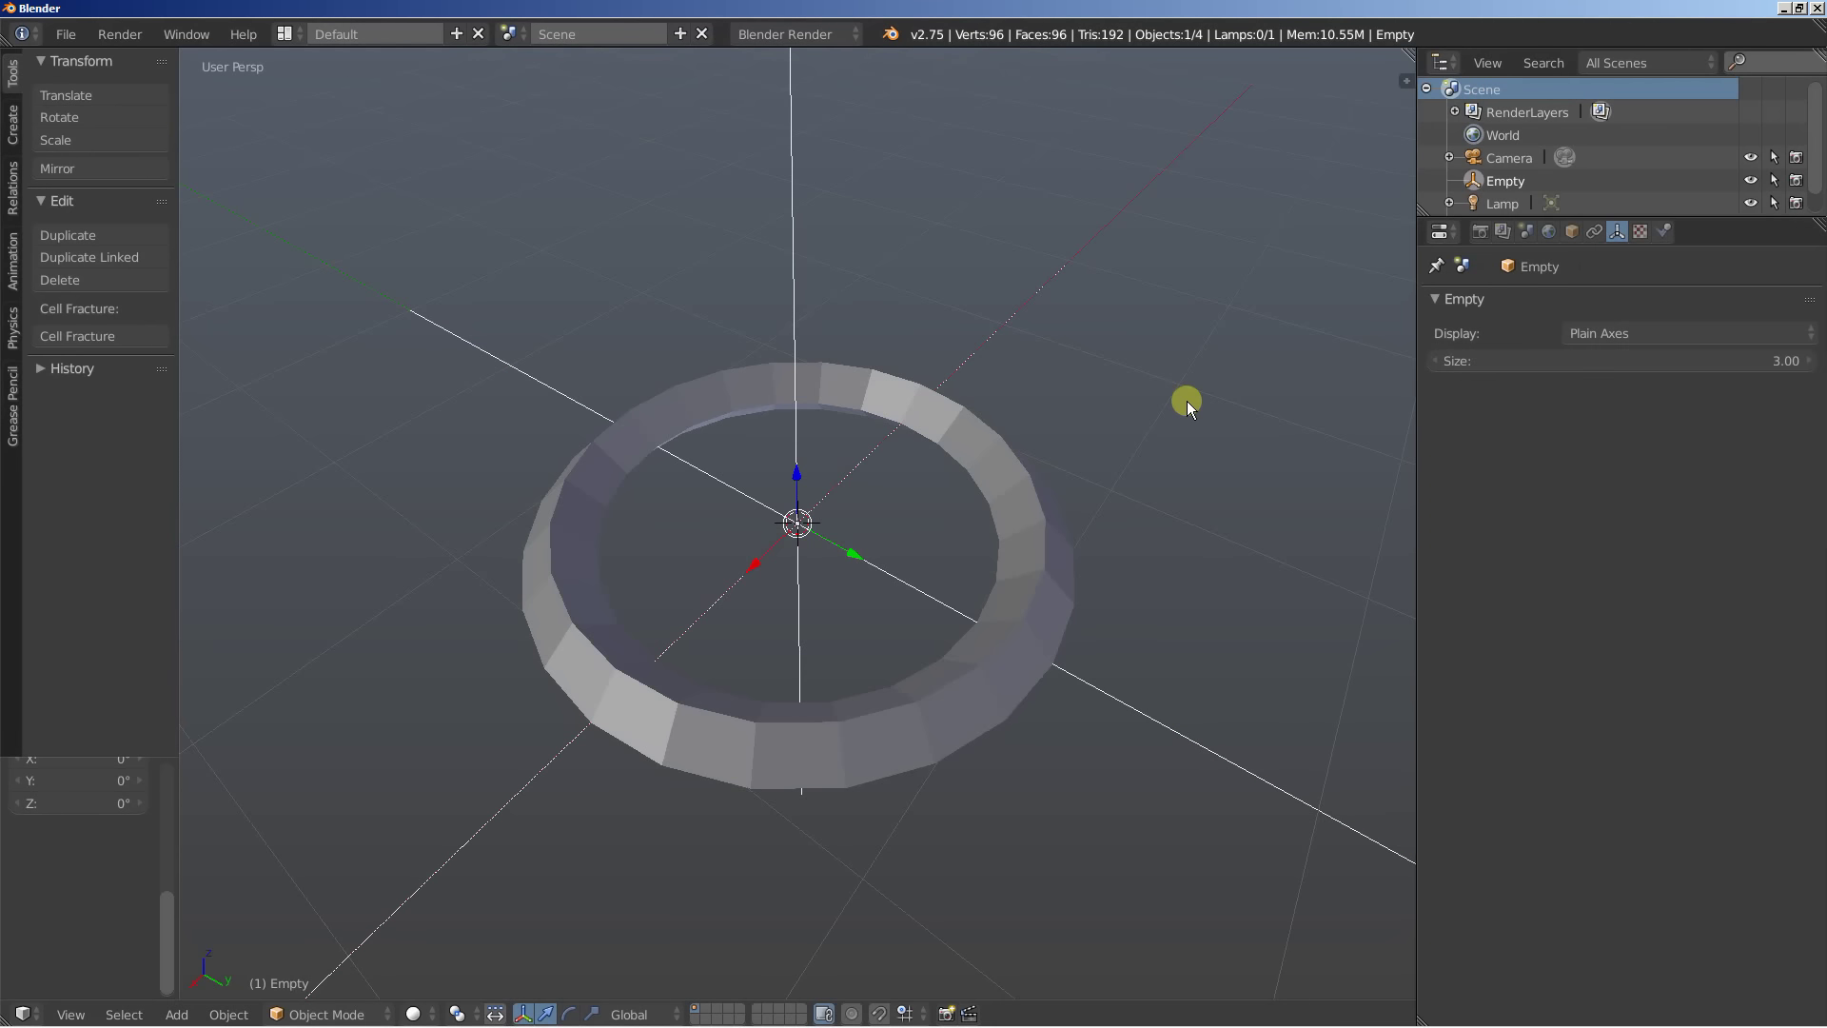
pyautogui.scroll(-1, 775, 498)
pyautogui.scroll(3, 777, 498)
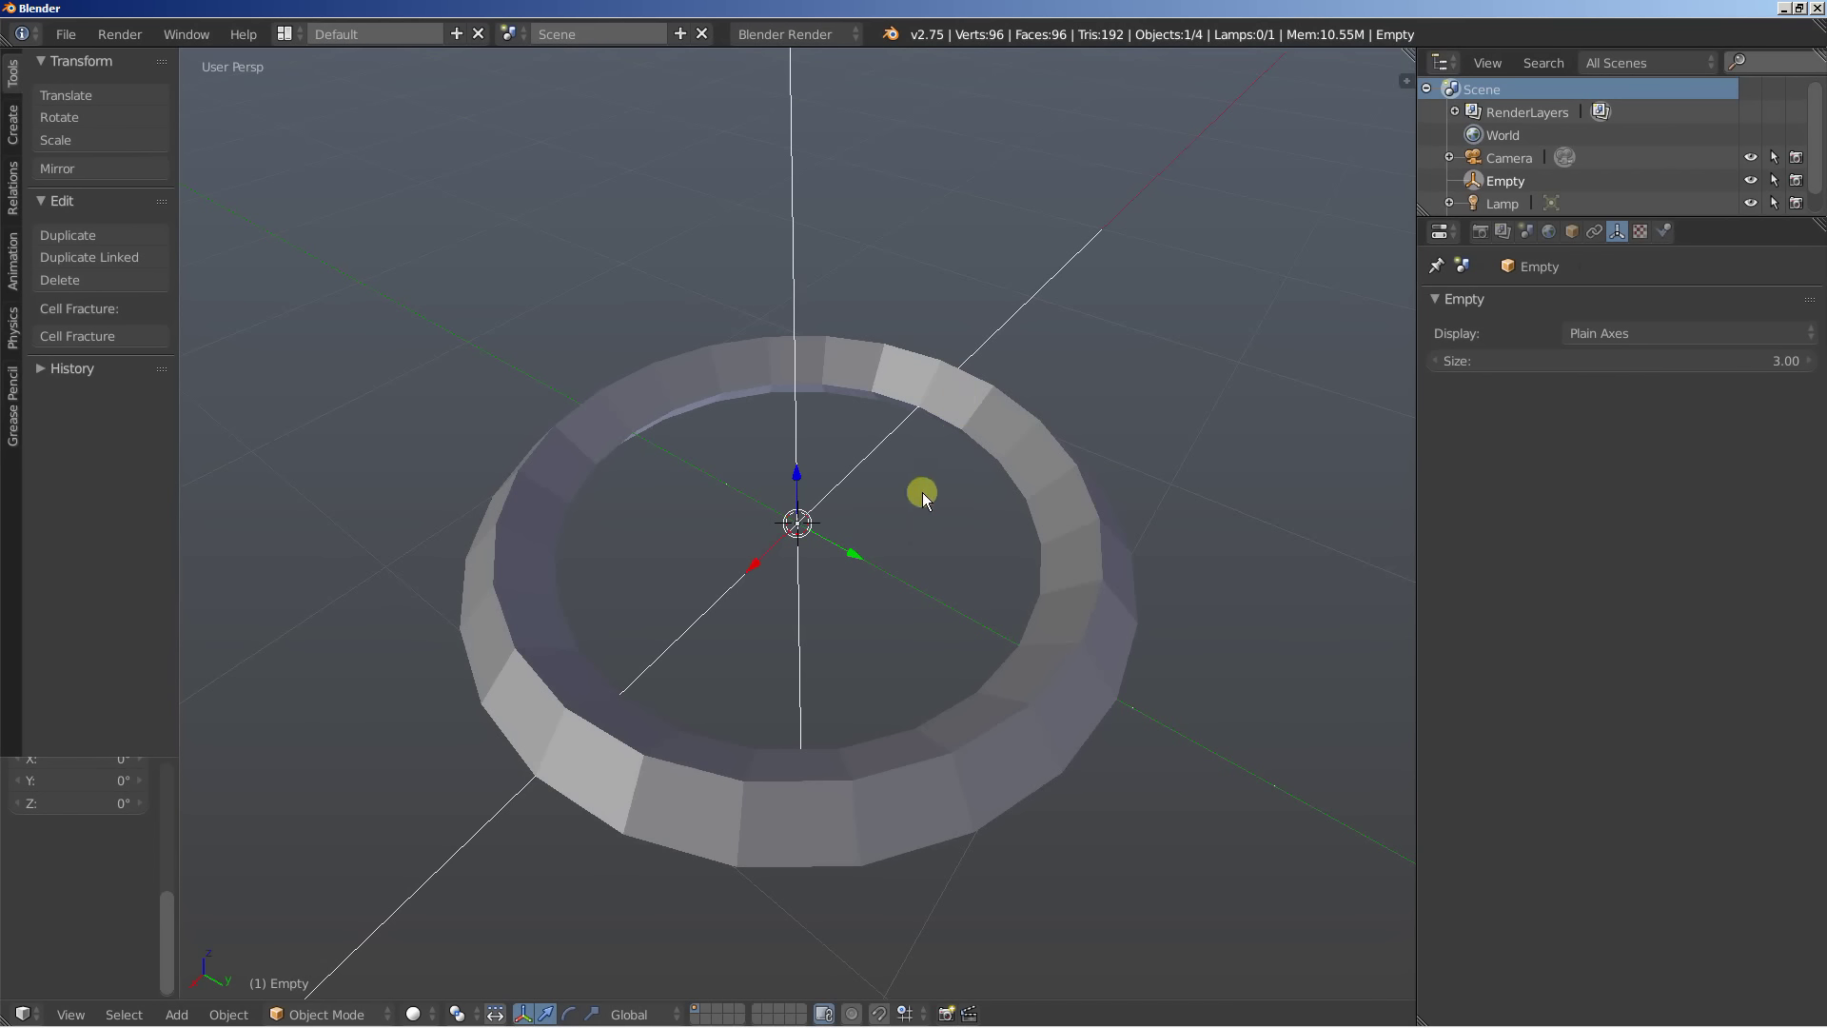
# Add a Subdivision Surface modifier to the torus with 2 viewport subdivisions
pyautogui.rightClick(836, 348)
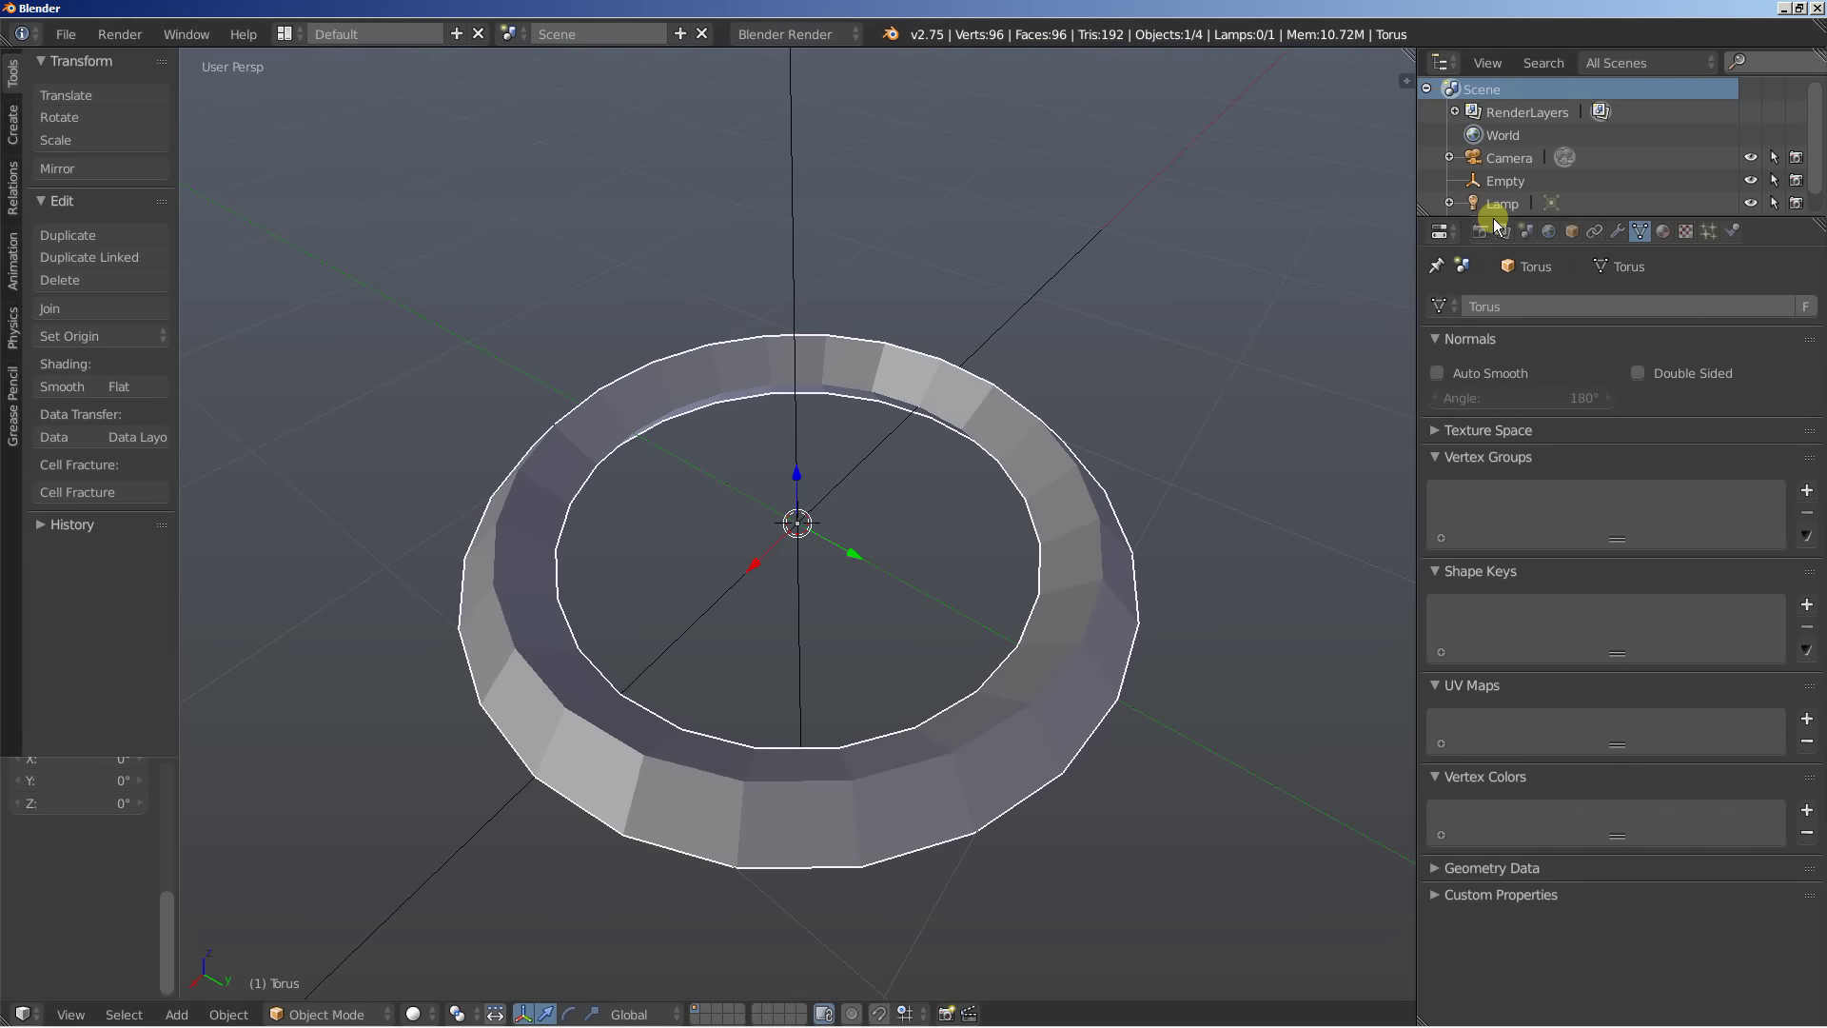
pyautogui.click(1617, 230)
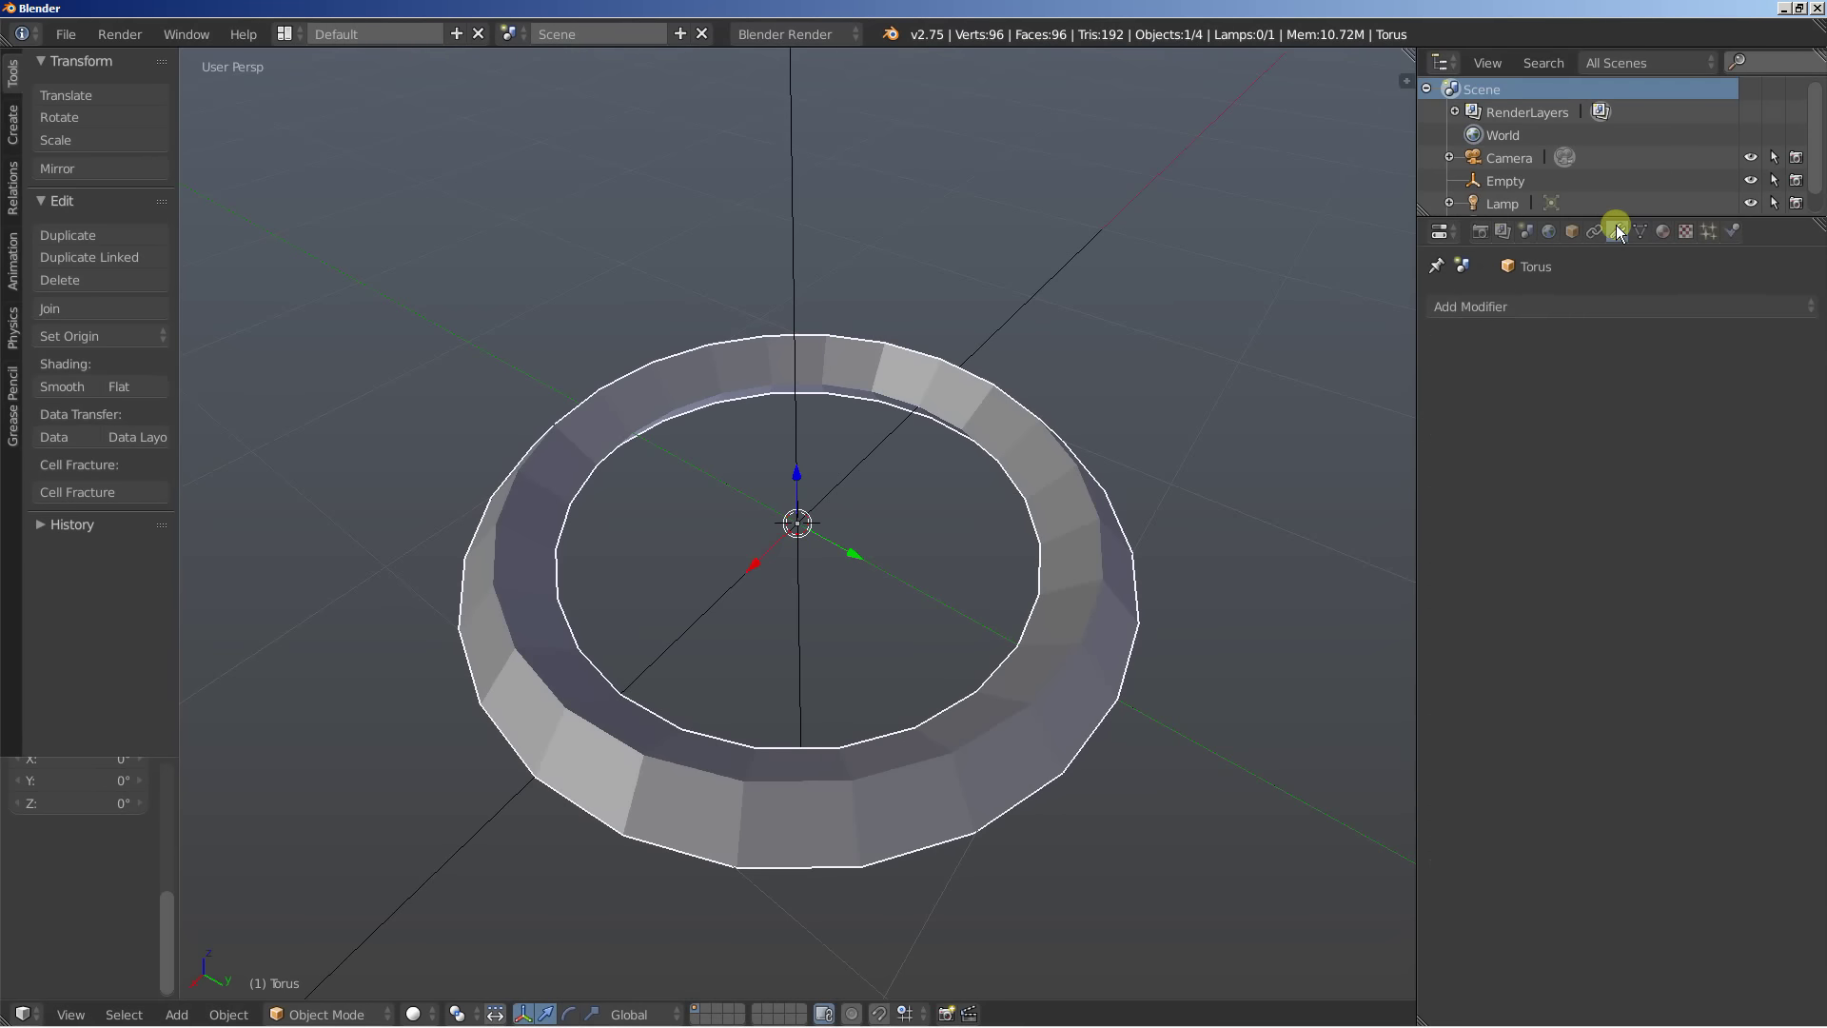
pyautogui.click(1523, 303)
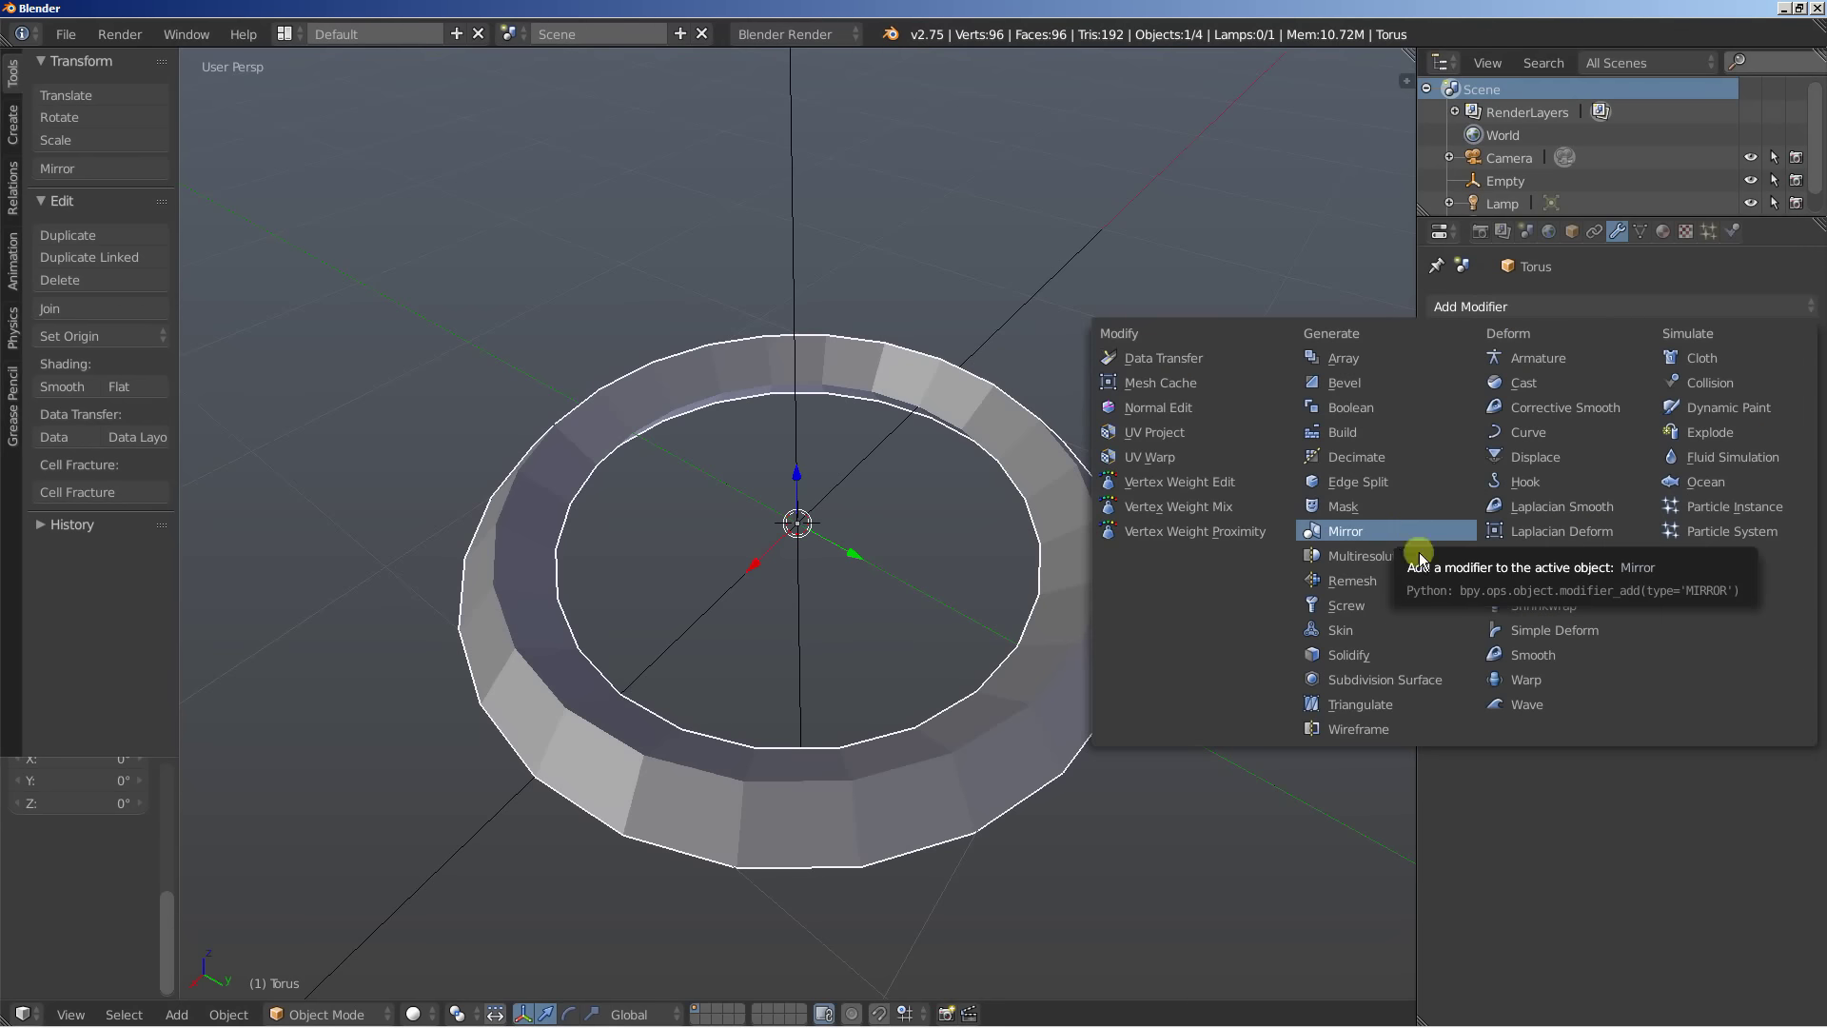
pyautogui.click(1403, 681)
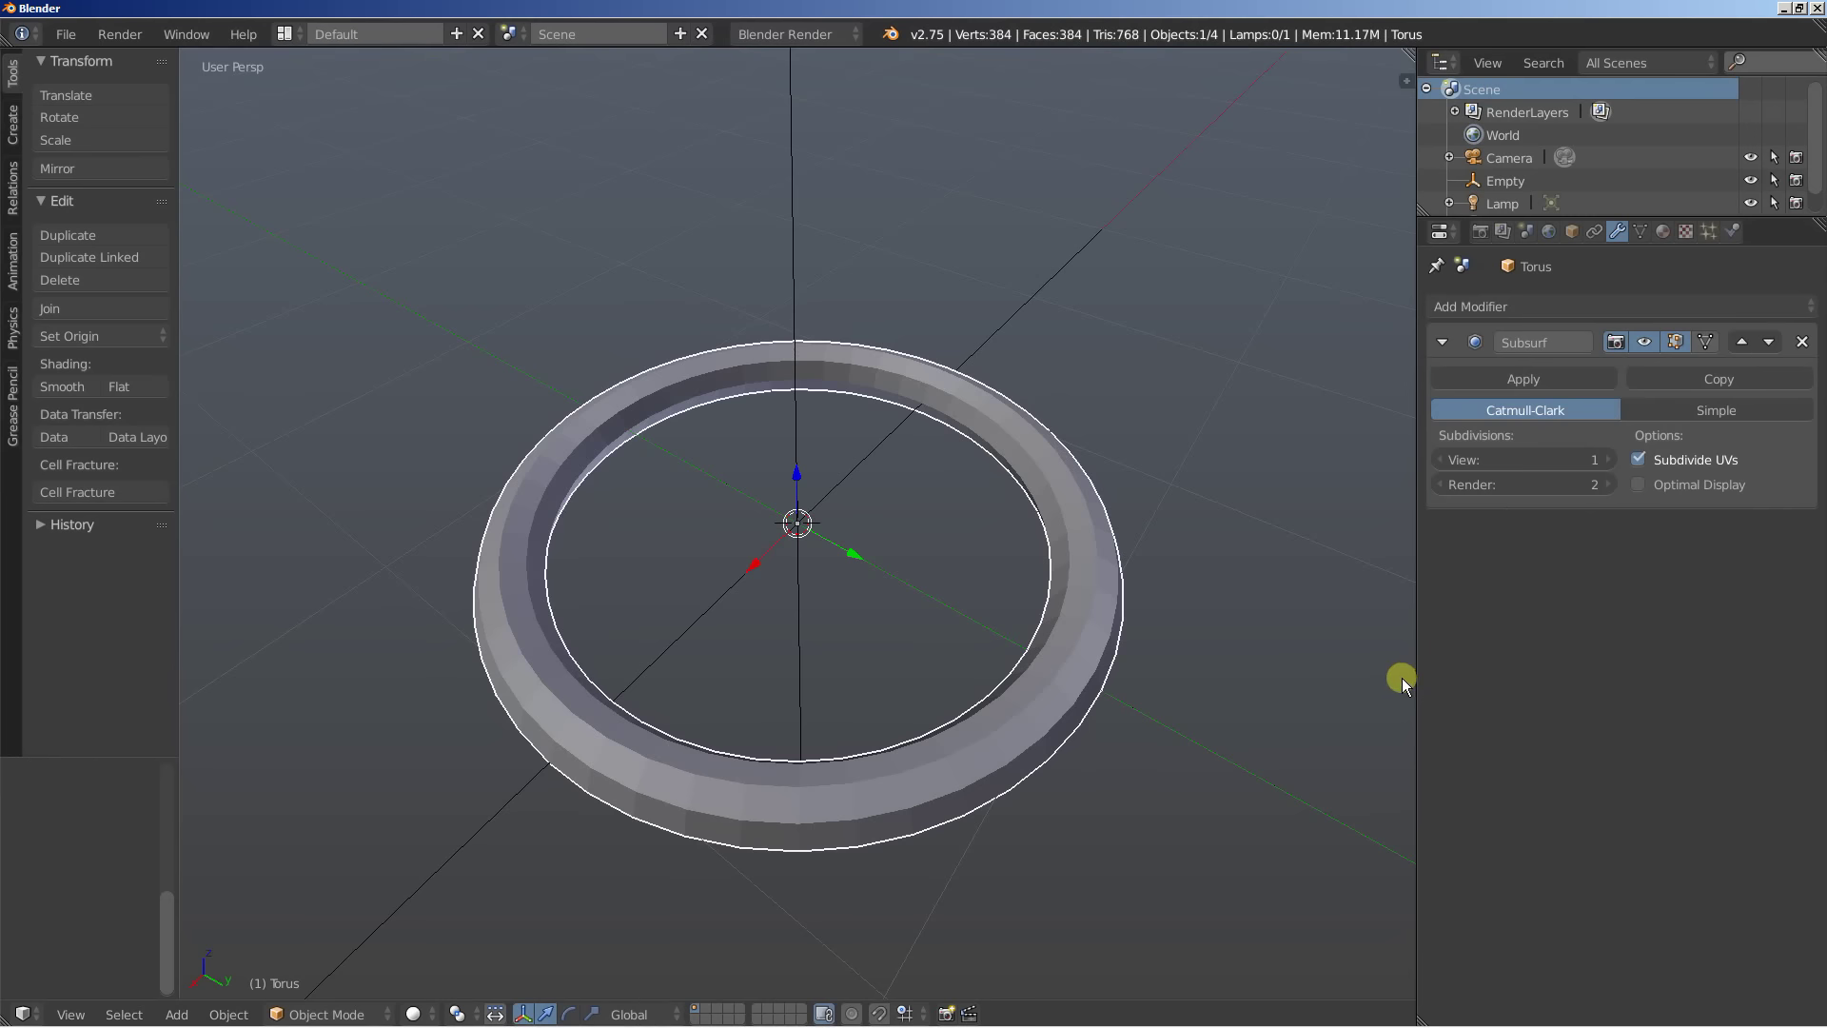
pyautogui.click(1608, 461)
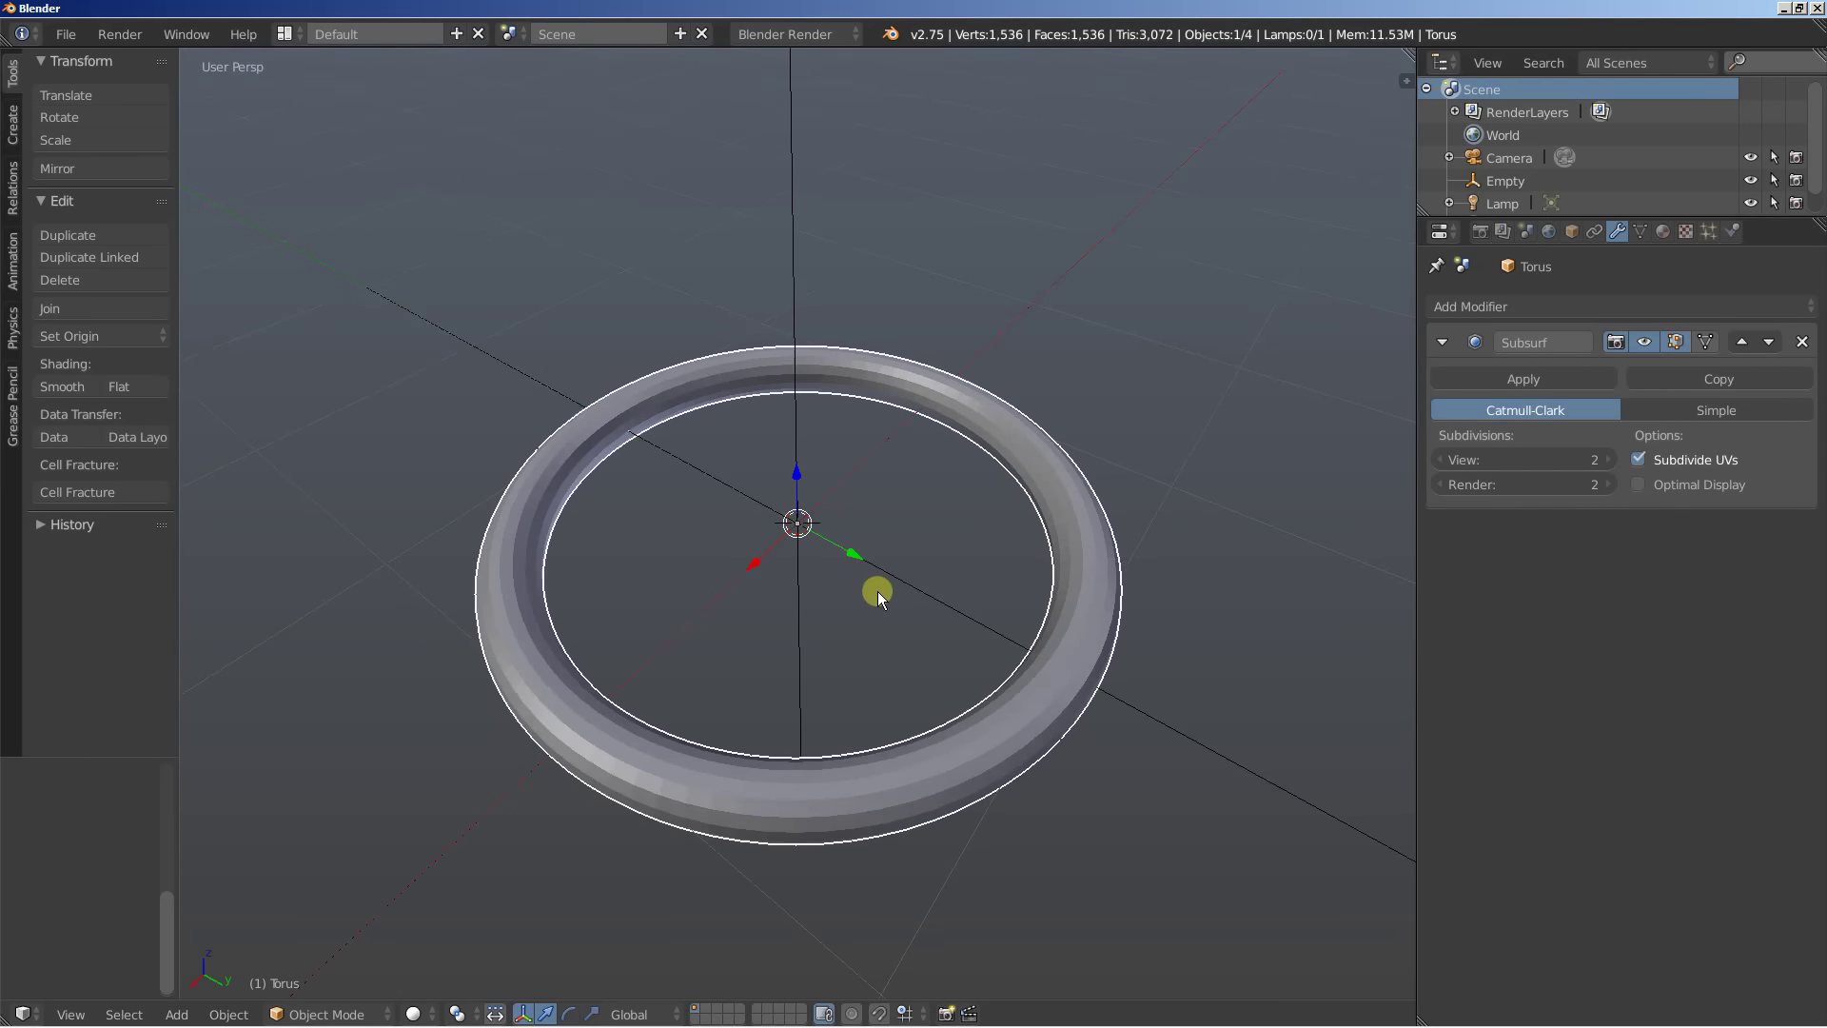
# Shade the torus smooth instead of faceted
pyautogui.moveTo(878, 591); pyautogui.dragTo(844, 623, button='middle')
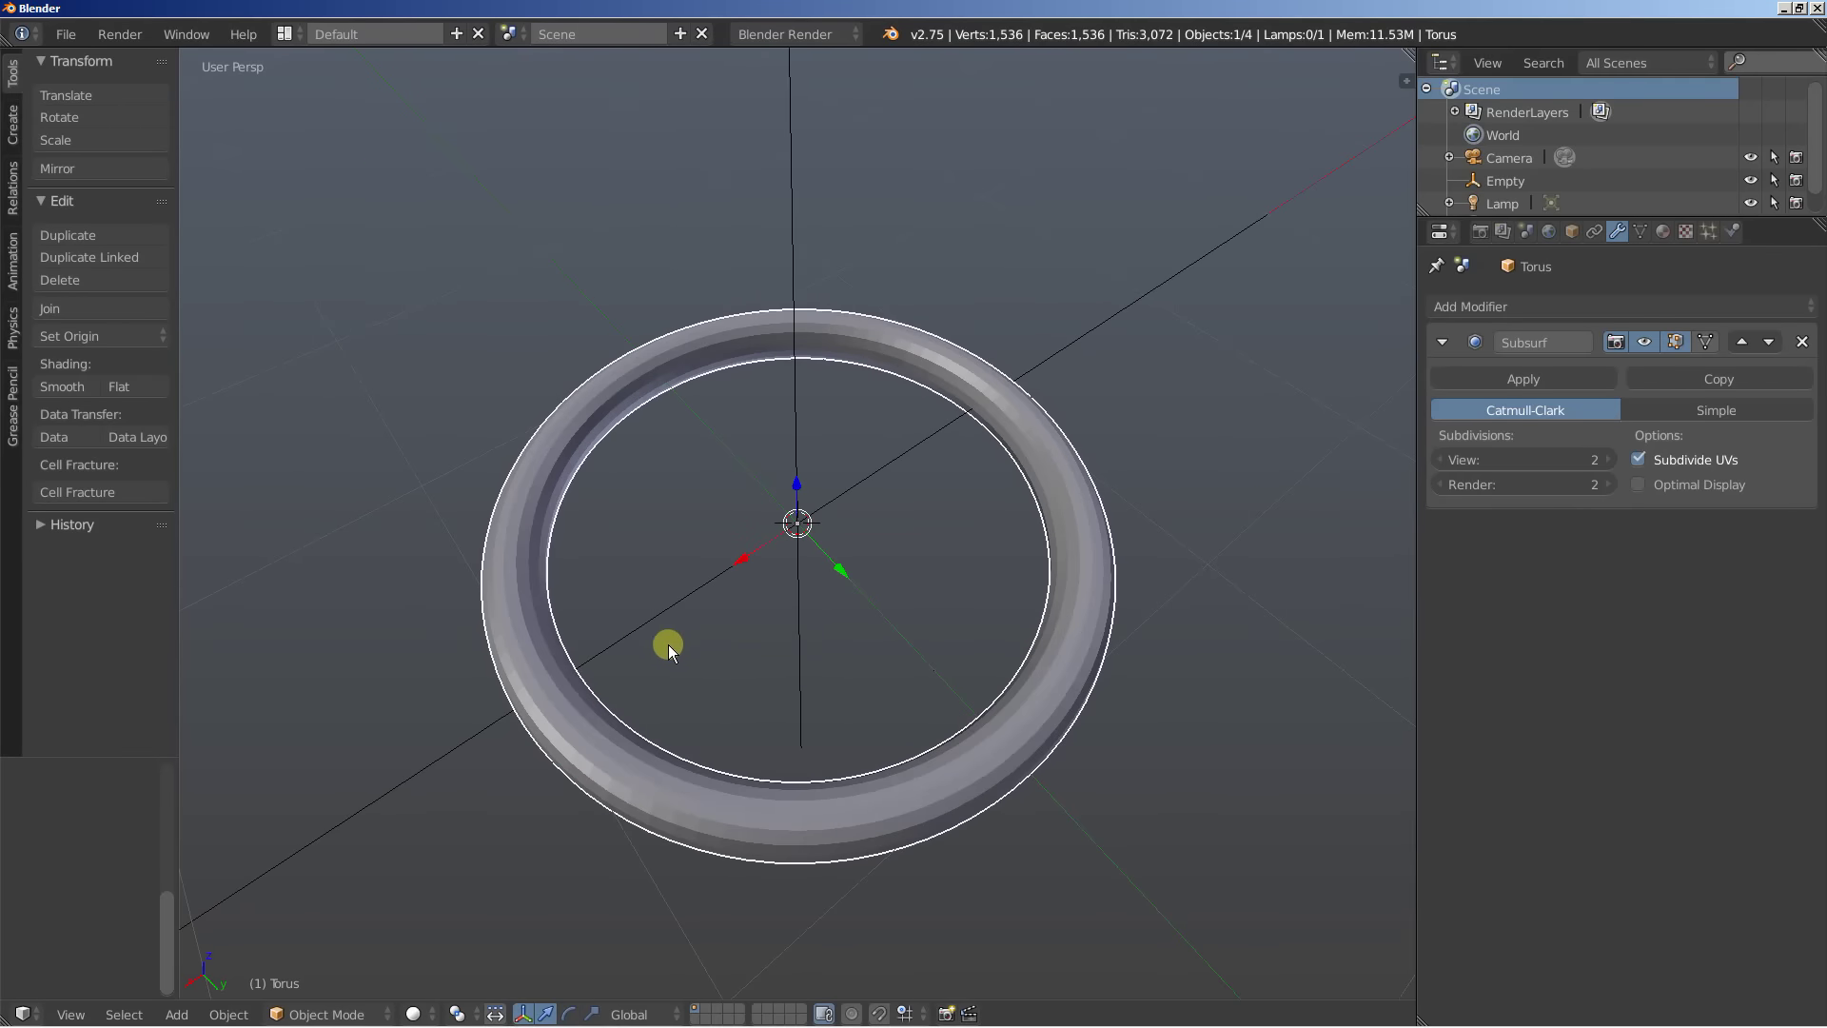
pyautogui.keyDown('shift'); pyautogui.moveTo(648, 648); pyautogui.dragTo(687, 598, button='middle'); pyautogui.keyUp('shift')
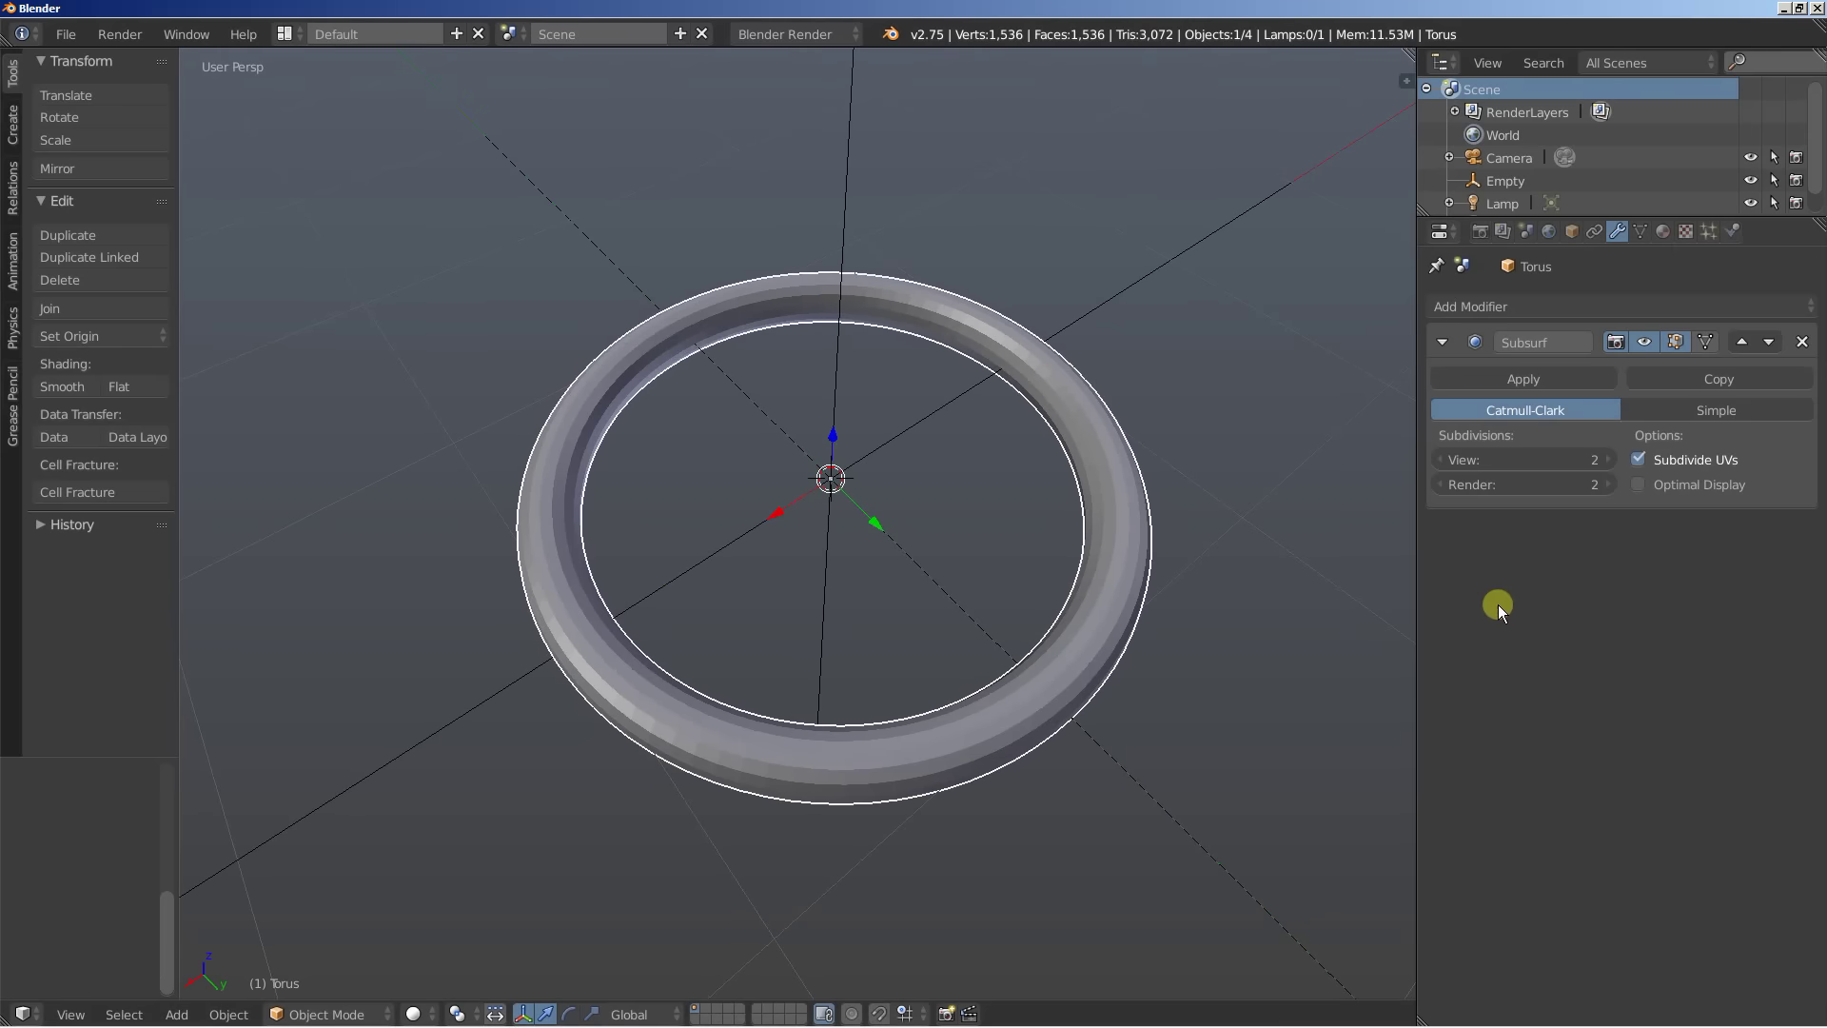
pyautogui.click(63, 384)
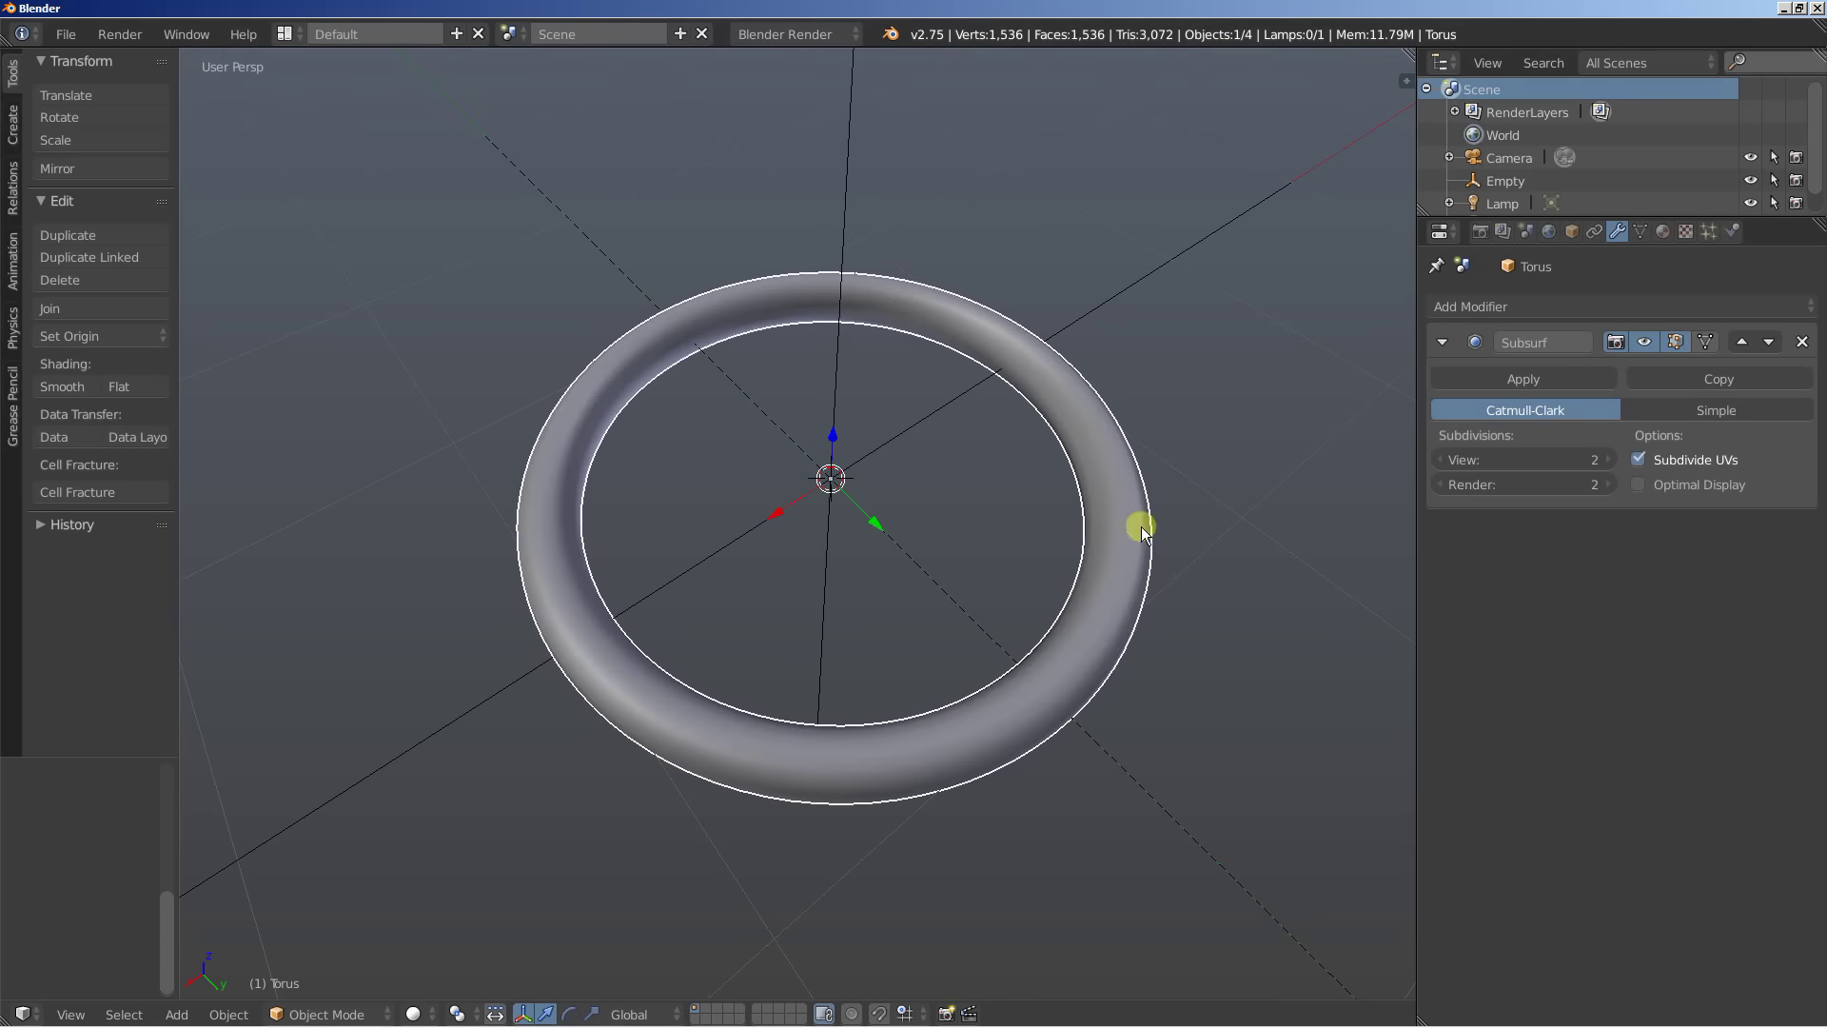
pyautogui.moveTo(1054, 564)
pyautogui.mouseDown(button='middle')
pyautogui.moveTo(1070, 528)
pyautogui.moveTo(1049, 550)
pyautogui.mouseUp(button='middle')
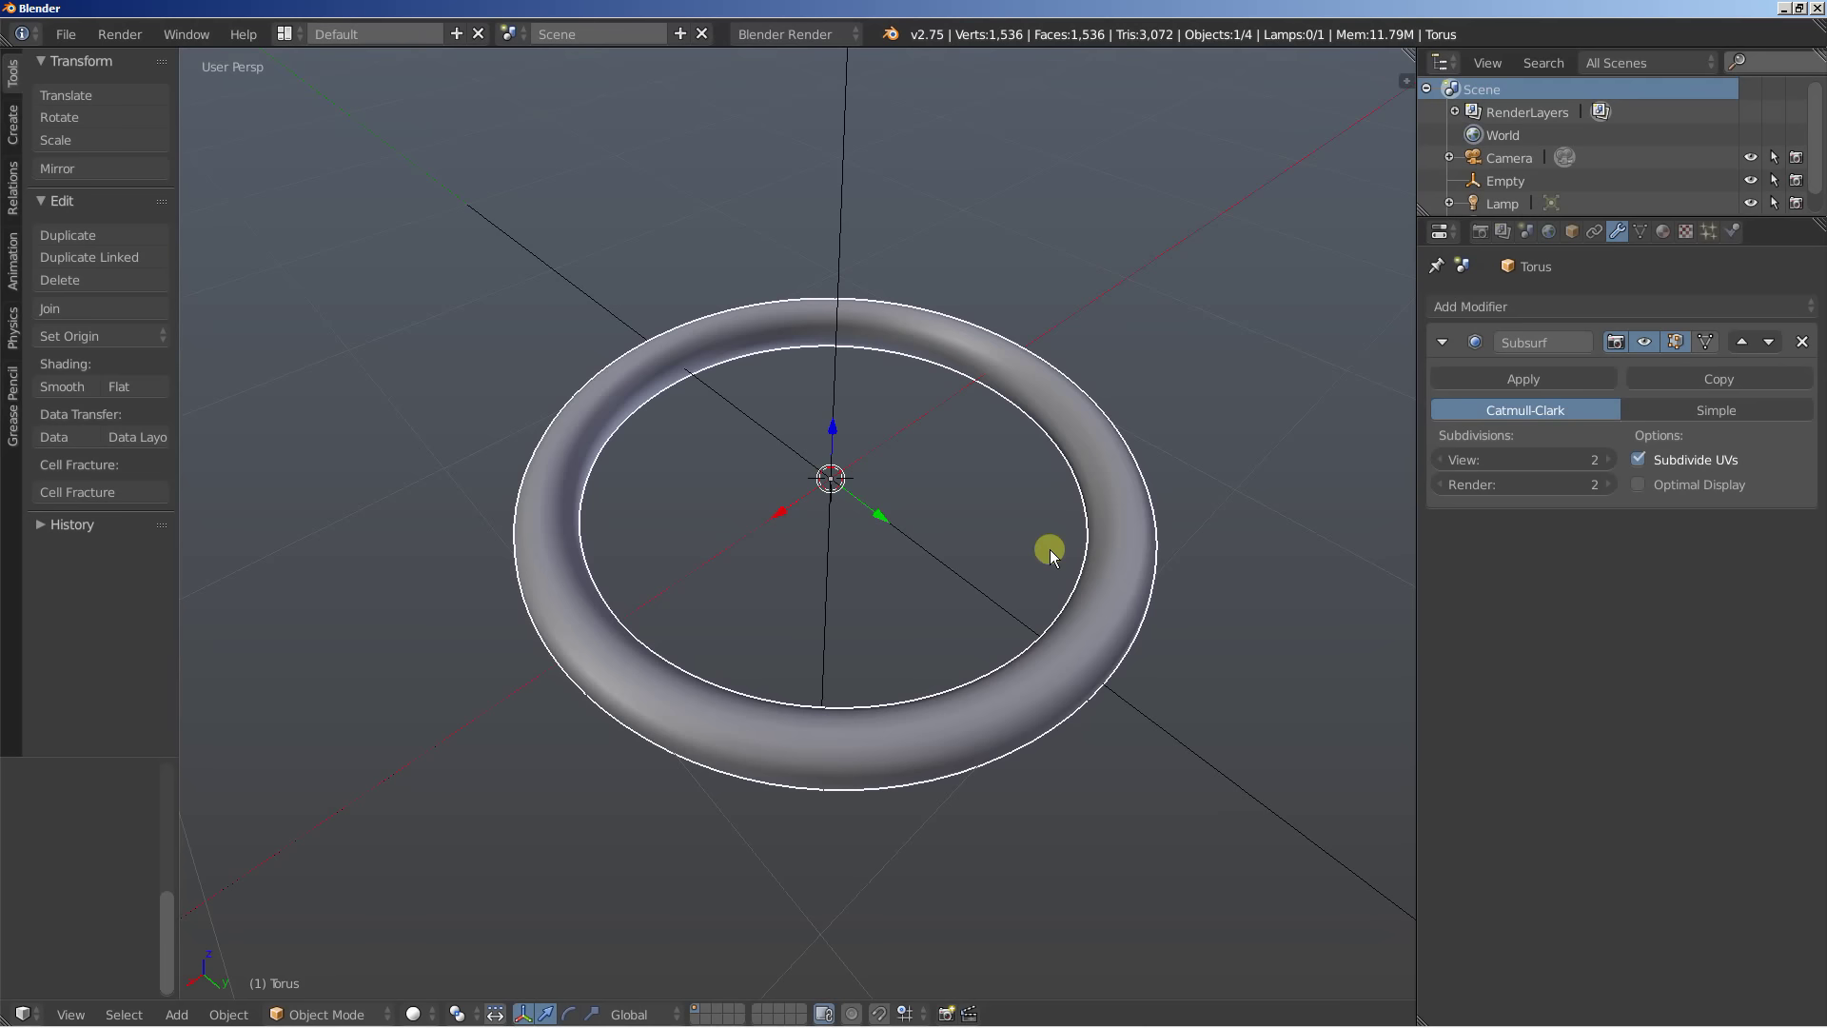
# Add an Array modifier using the Empty as object offset instead of relative offset
pyautogui.click(1441, 342)
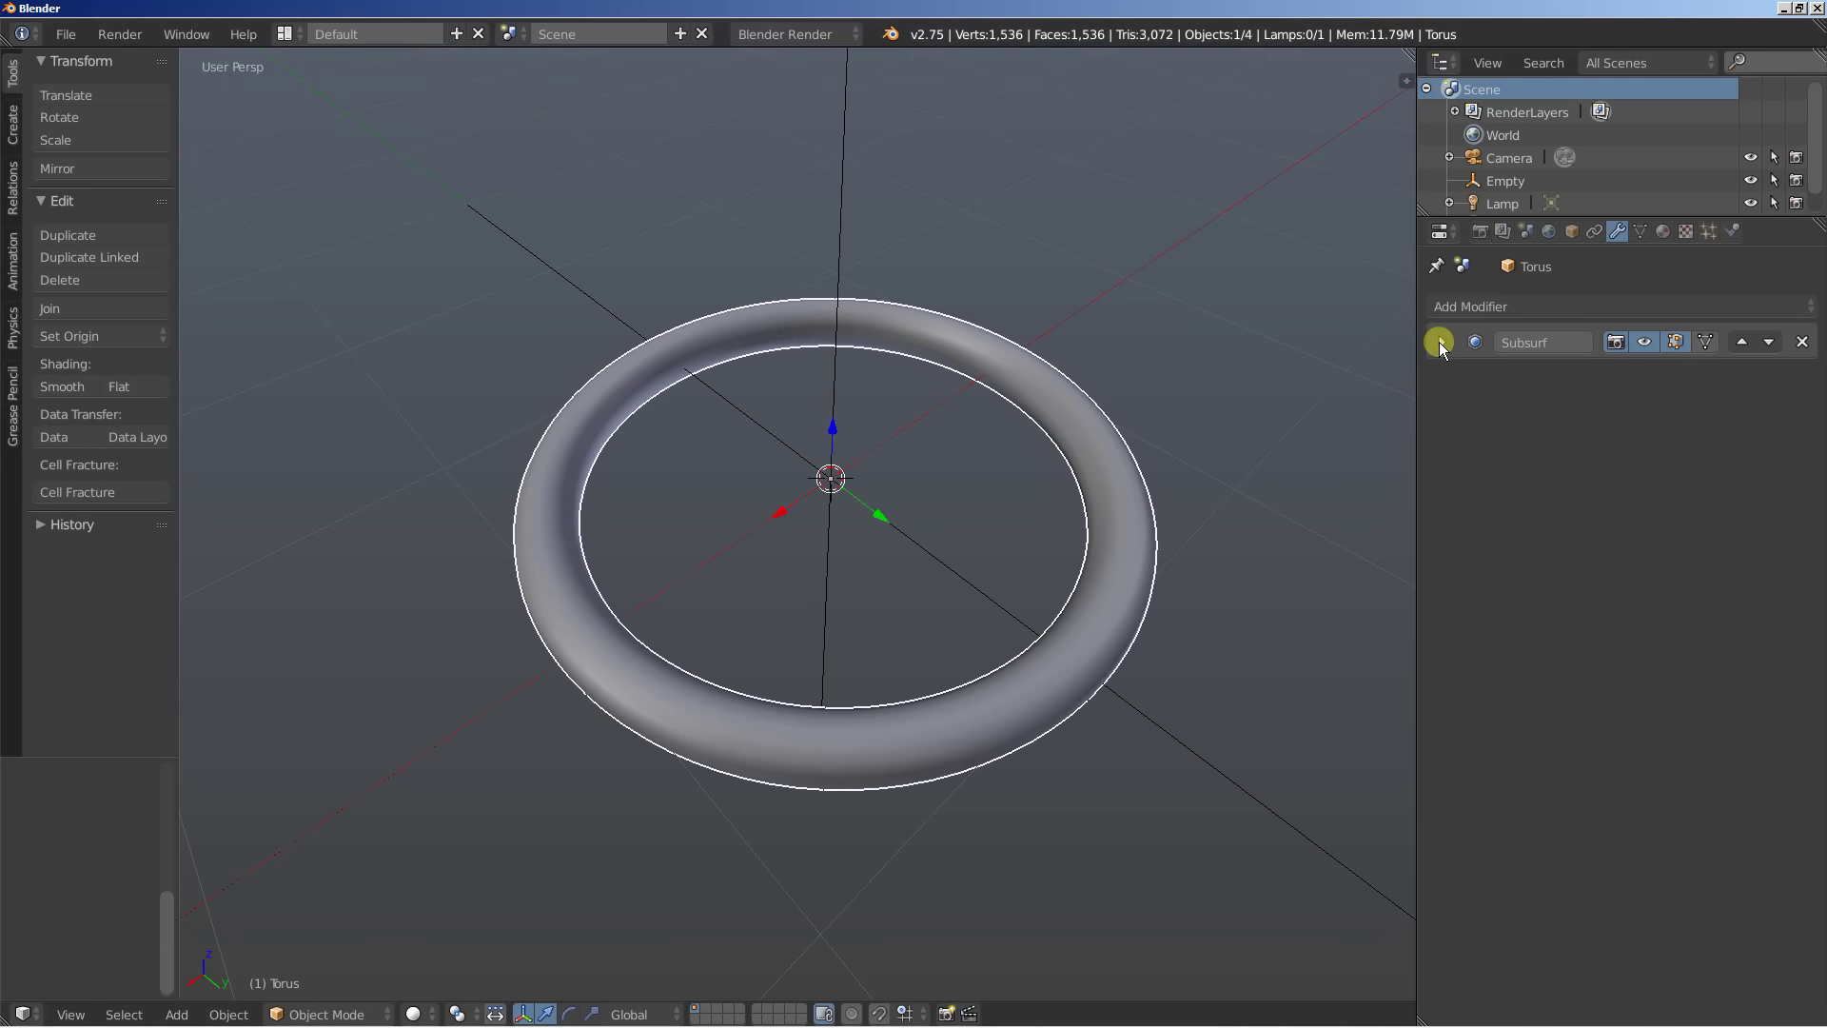
pyautogui.click(1471, 306)
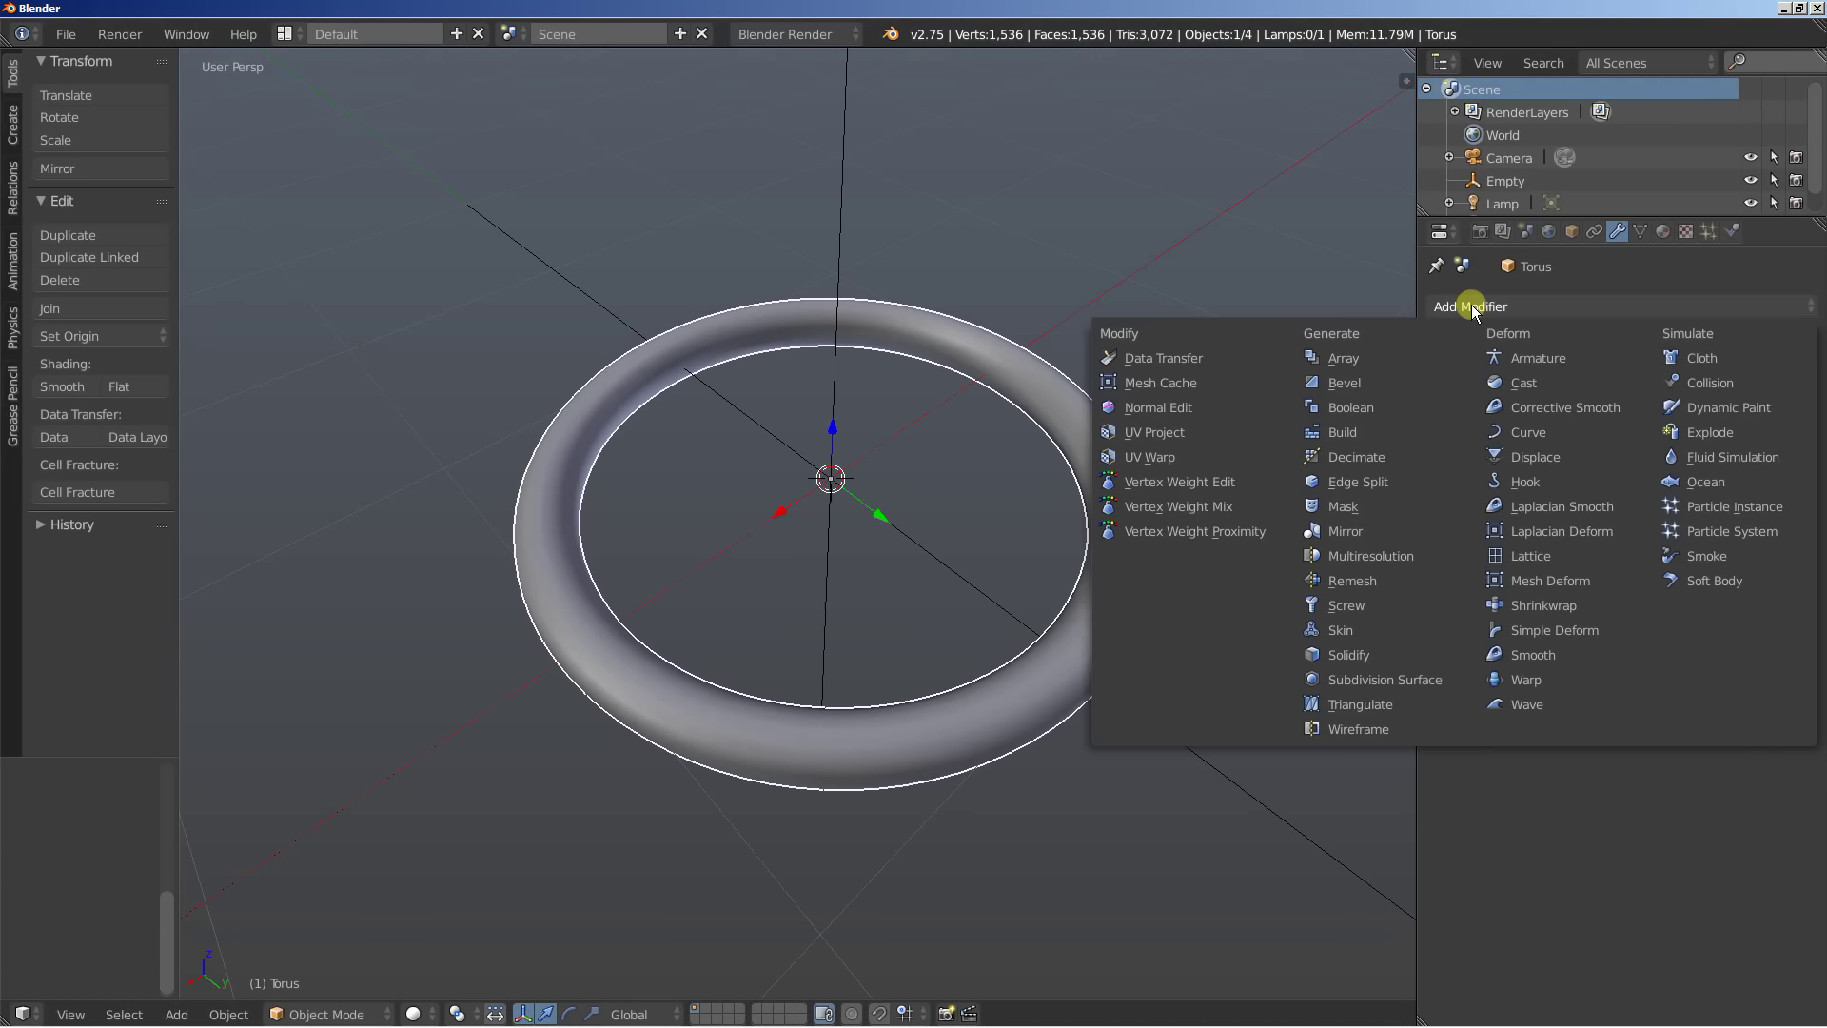
pyautogui.click(1385, 362)
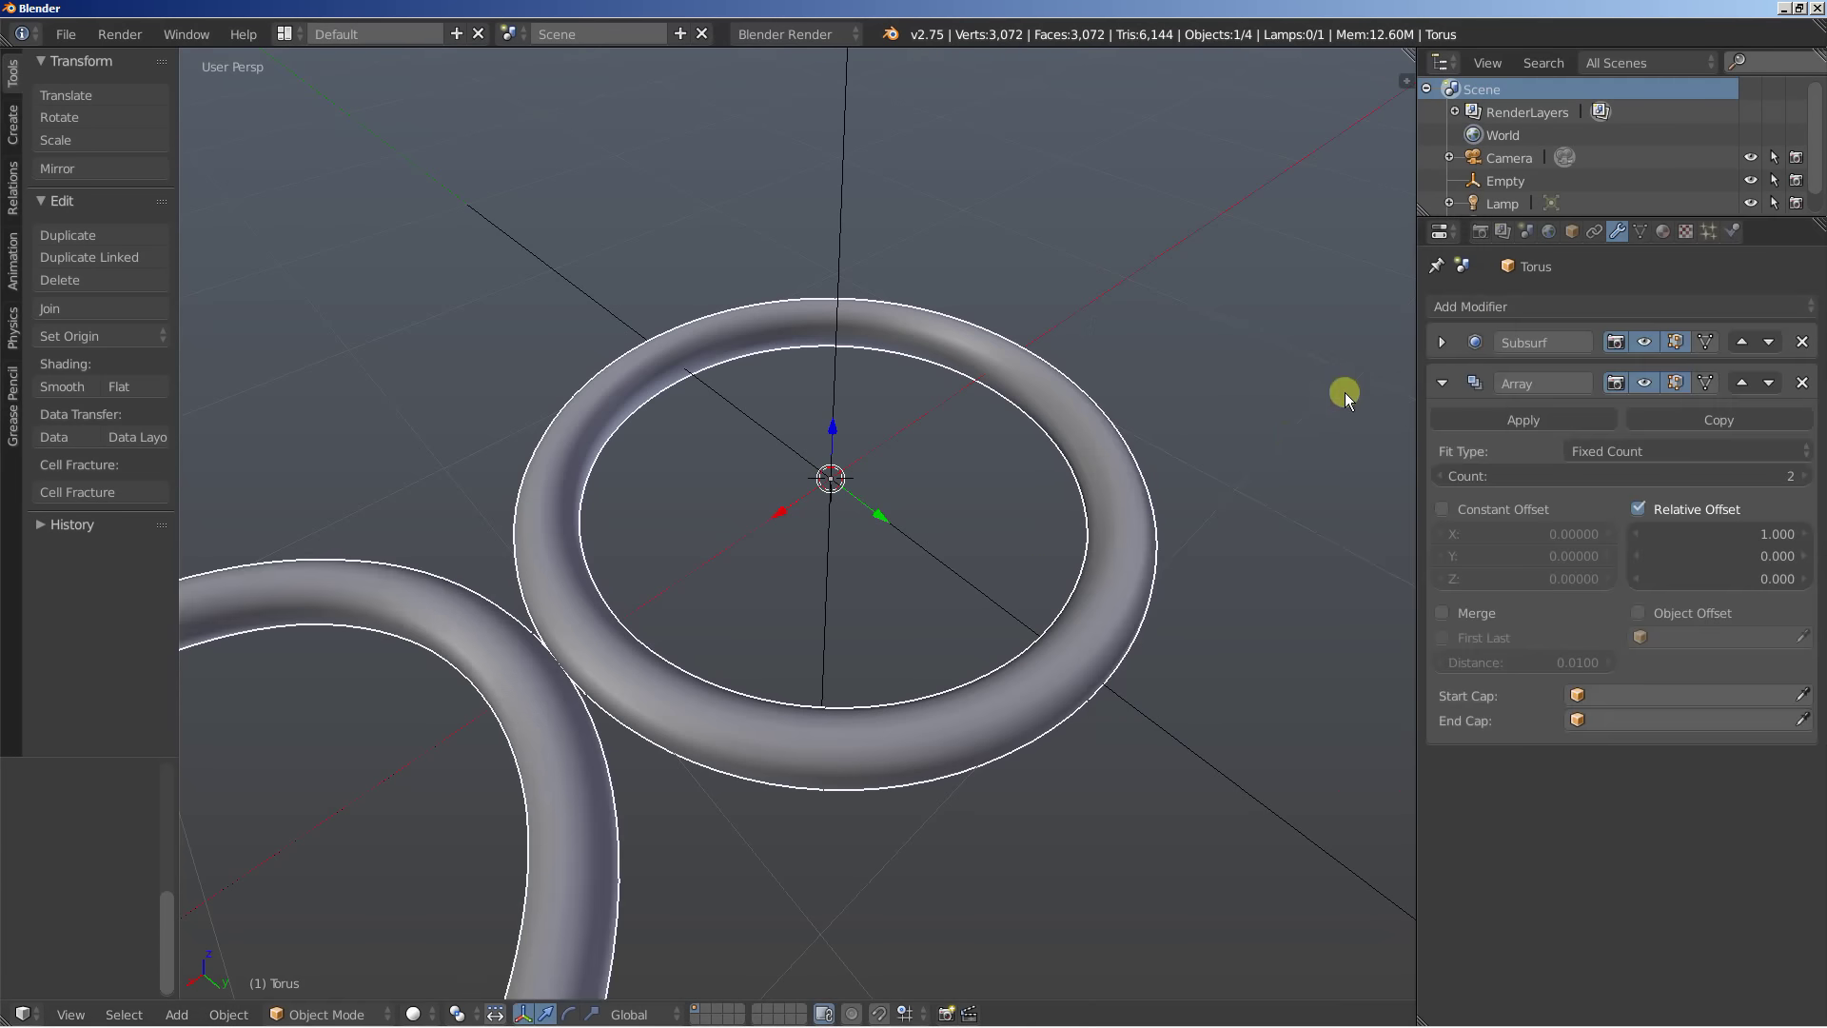
pyautogui.click(1637, 510)
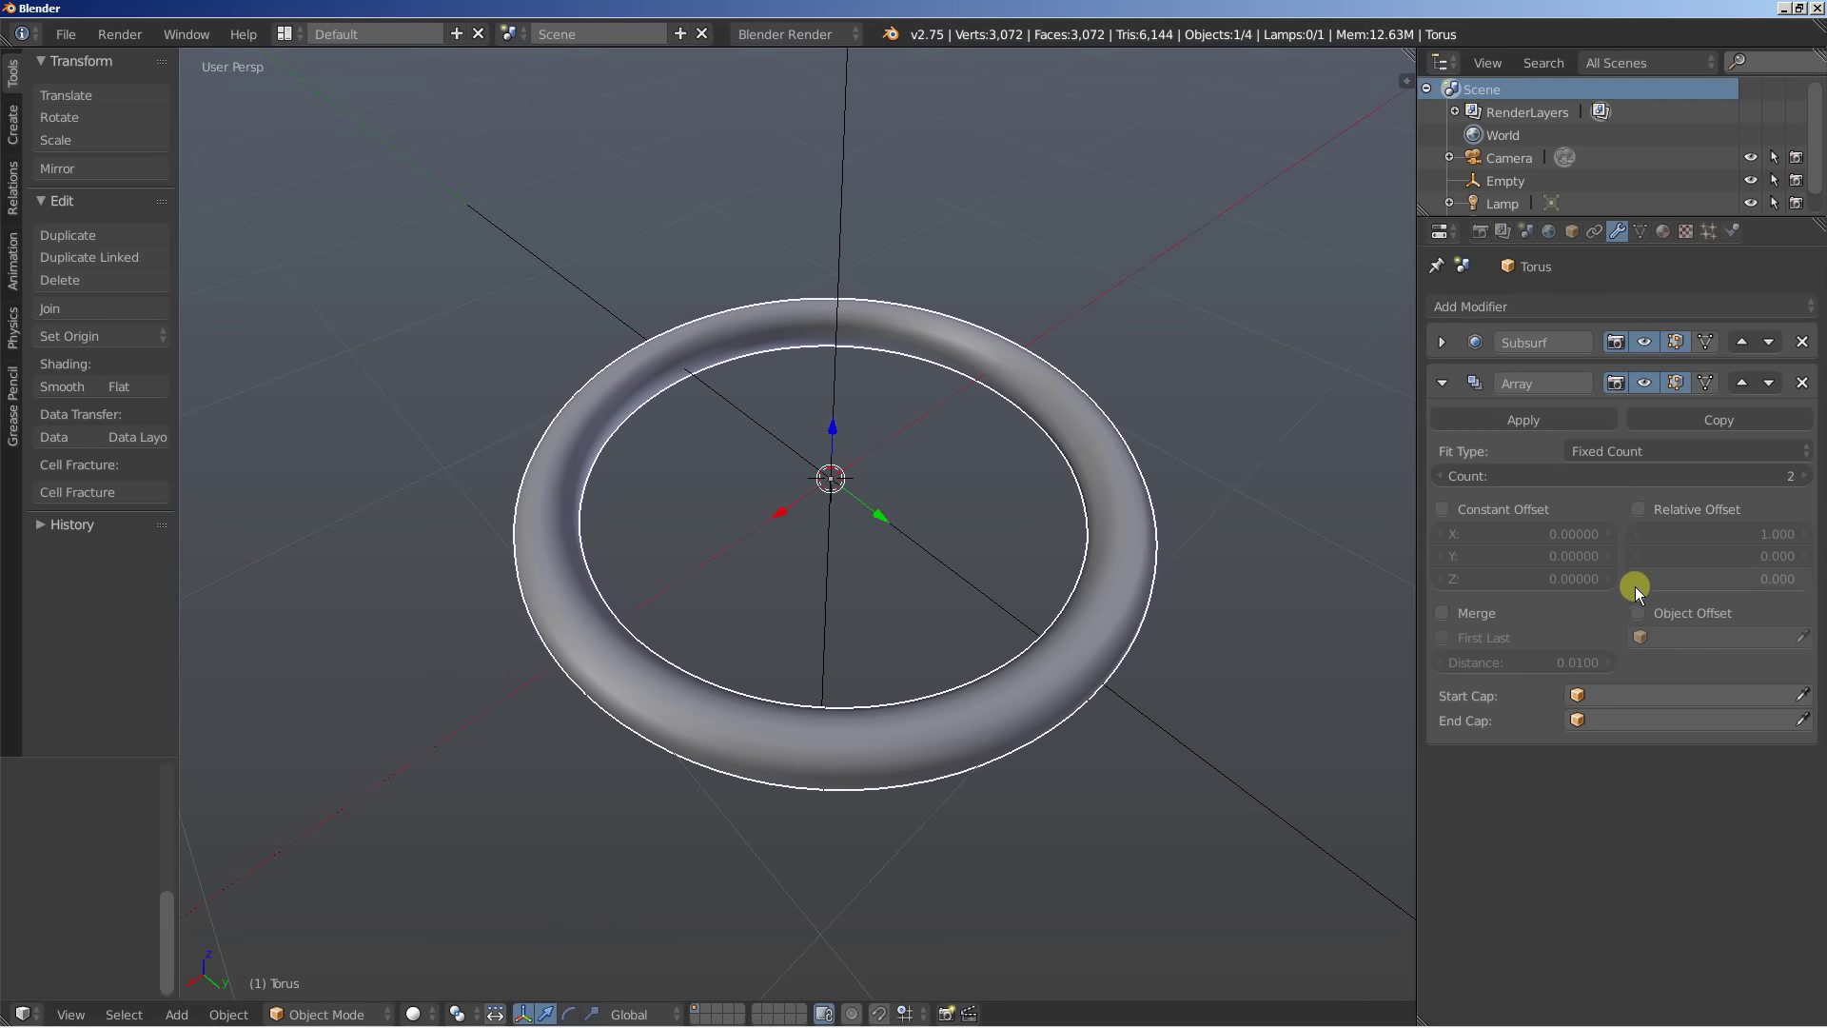
pyautogui.click(1635, 612)
pyautogui.click(1685, 635)
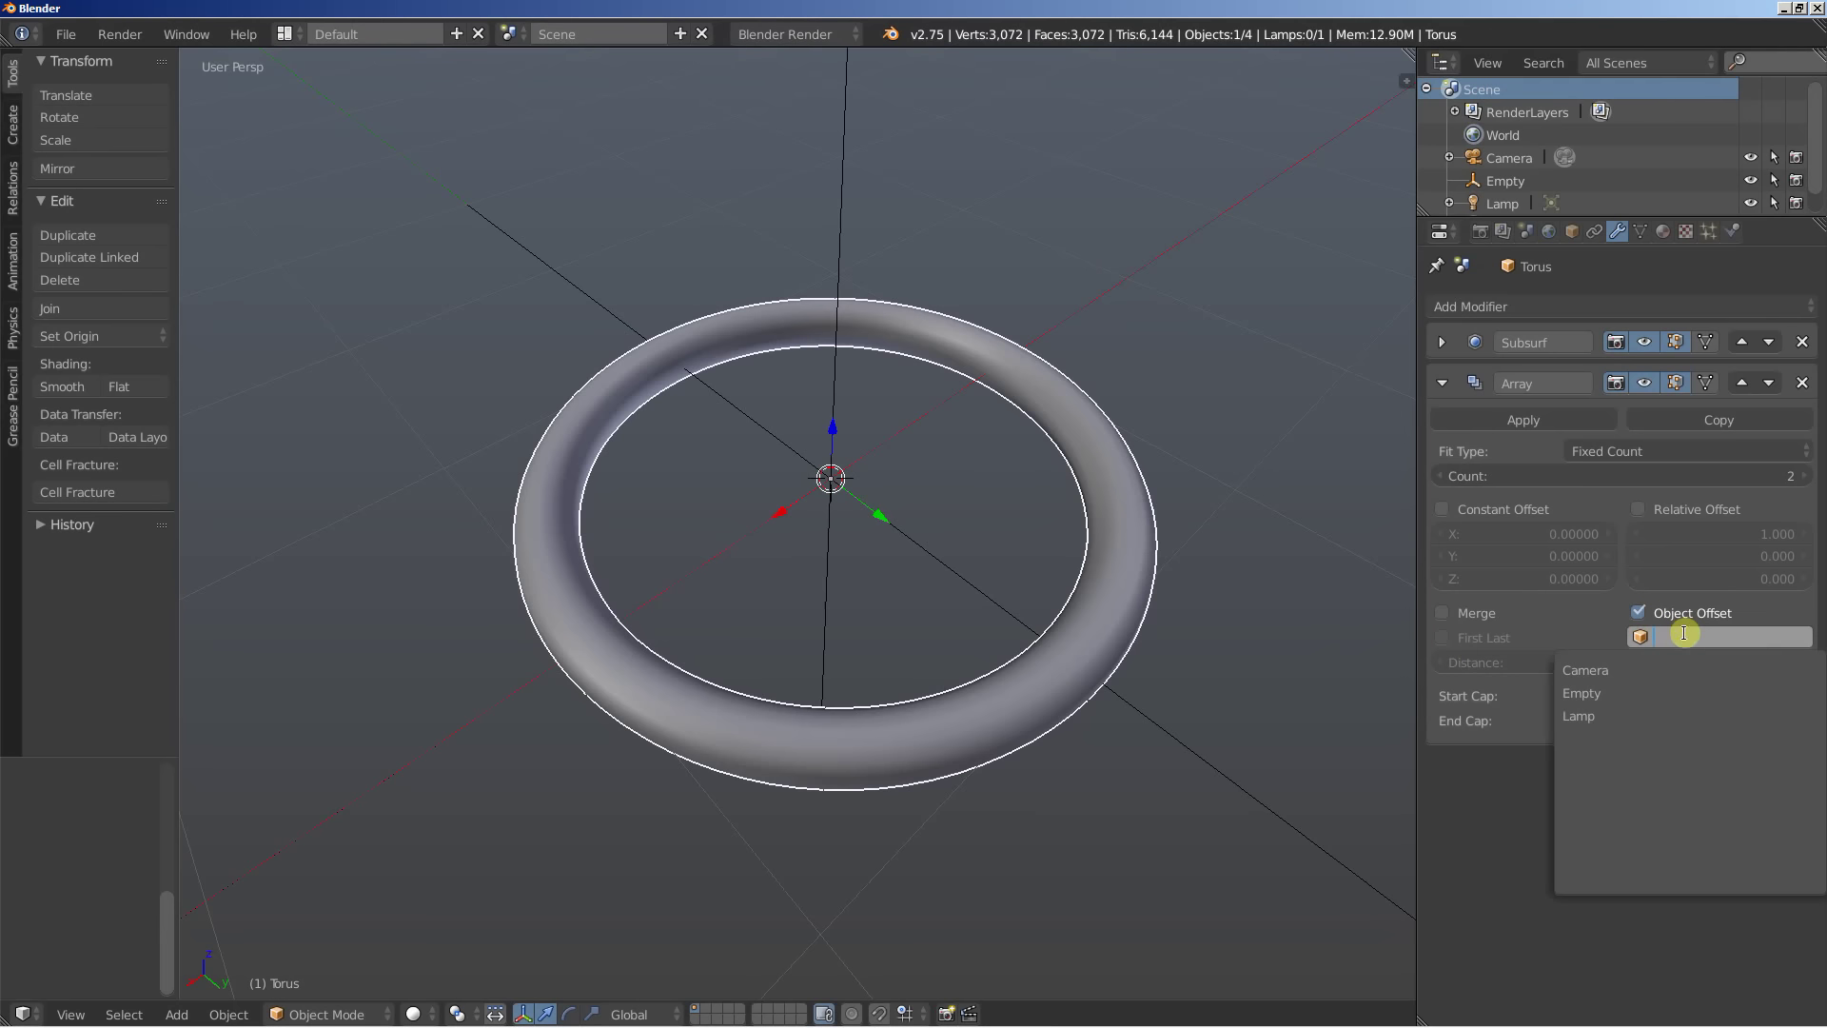
pyautogui.click(1633, 685)
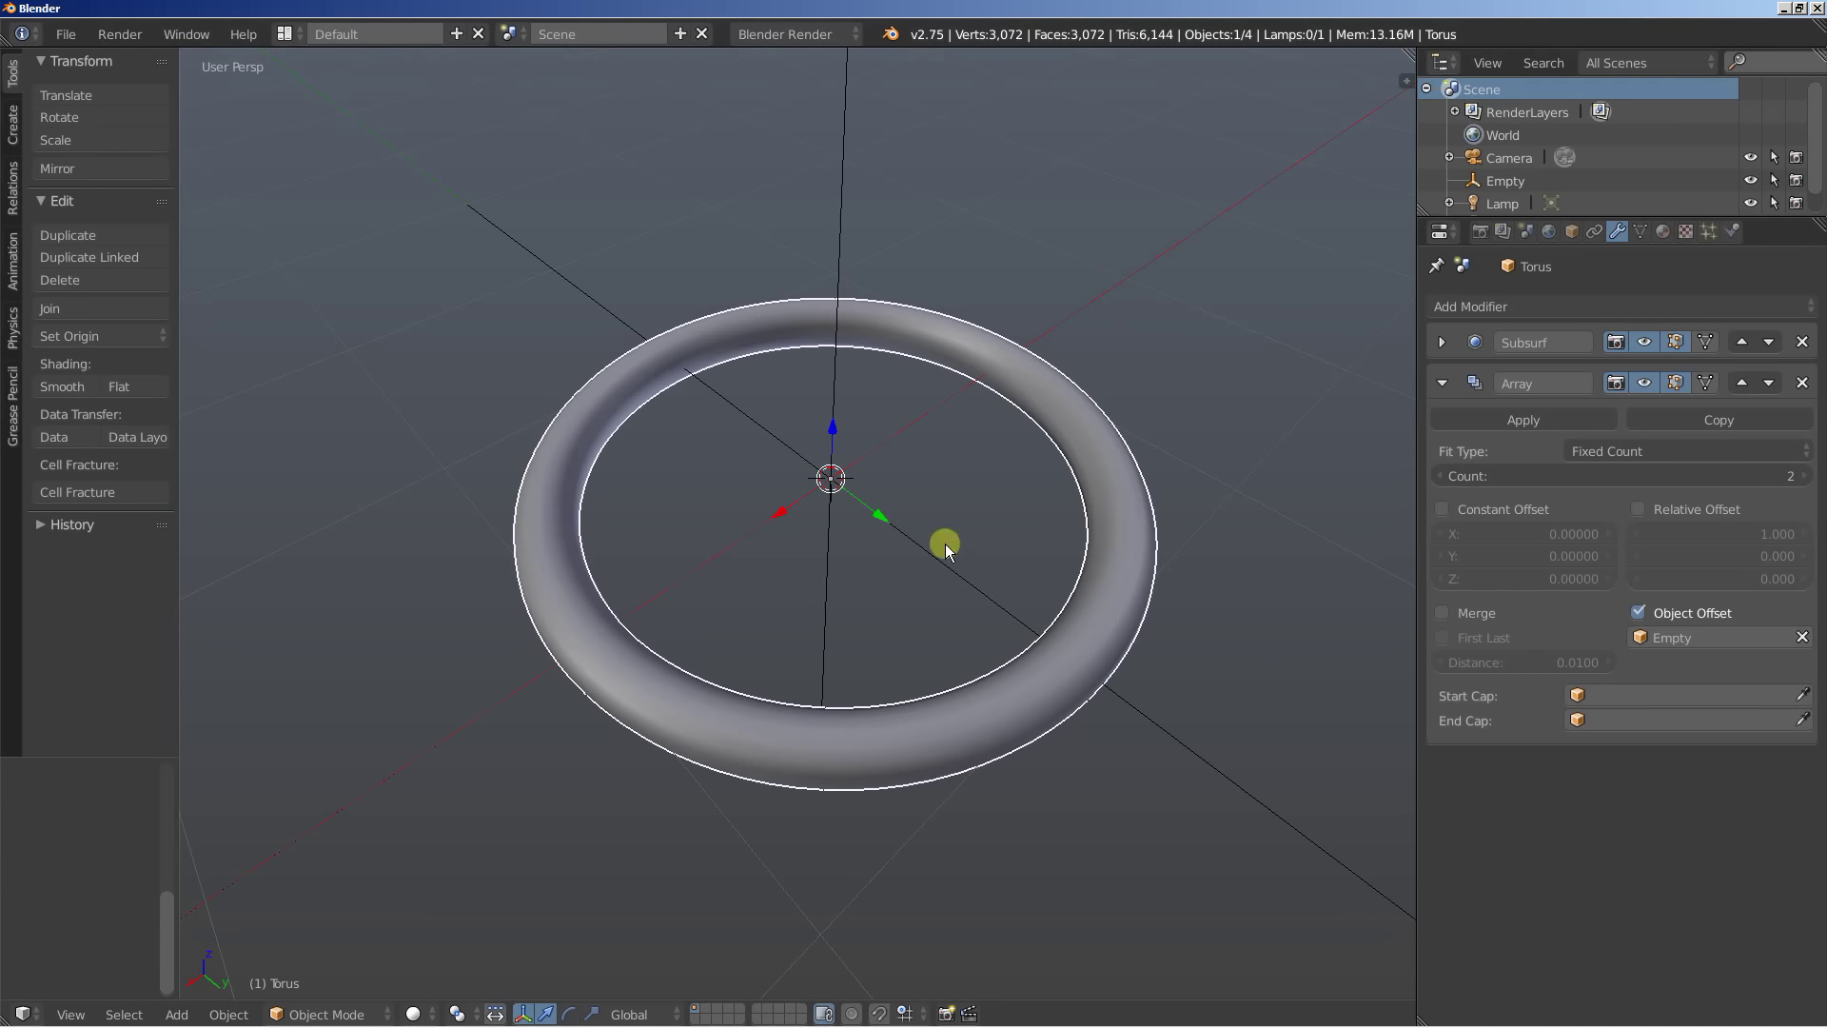
# Set the array count to 20 copies
pyautogui.scroll(-2, 952, 577)
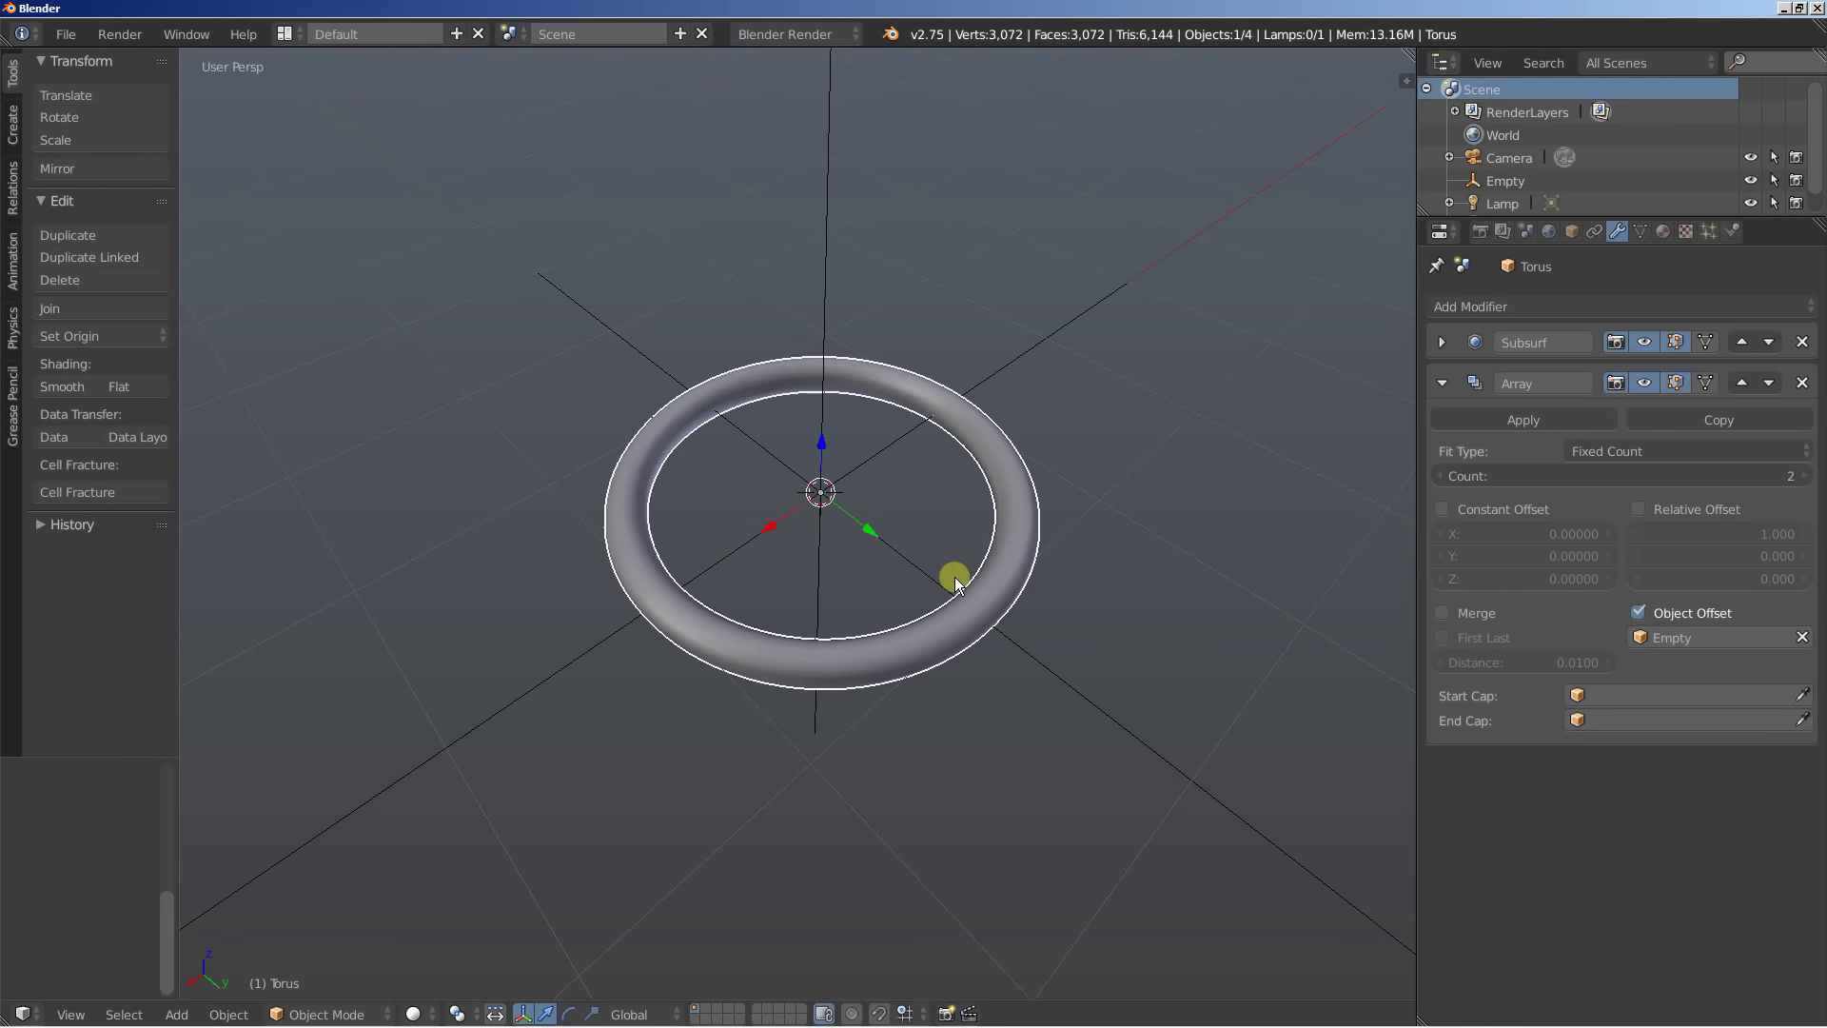
pyautogui.click(1589, 471)
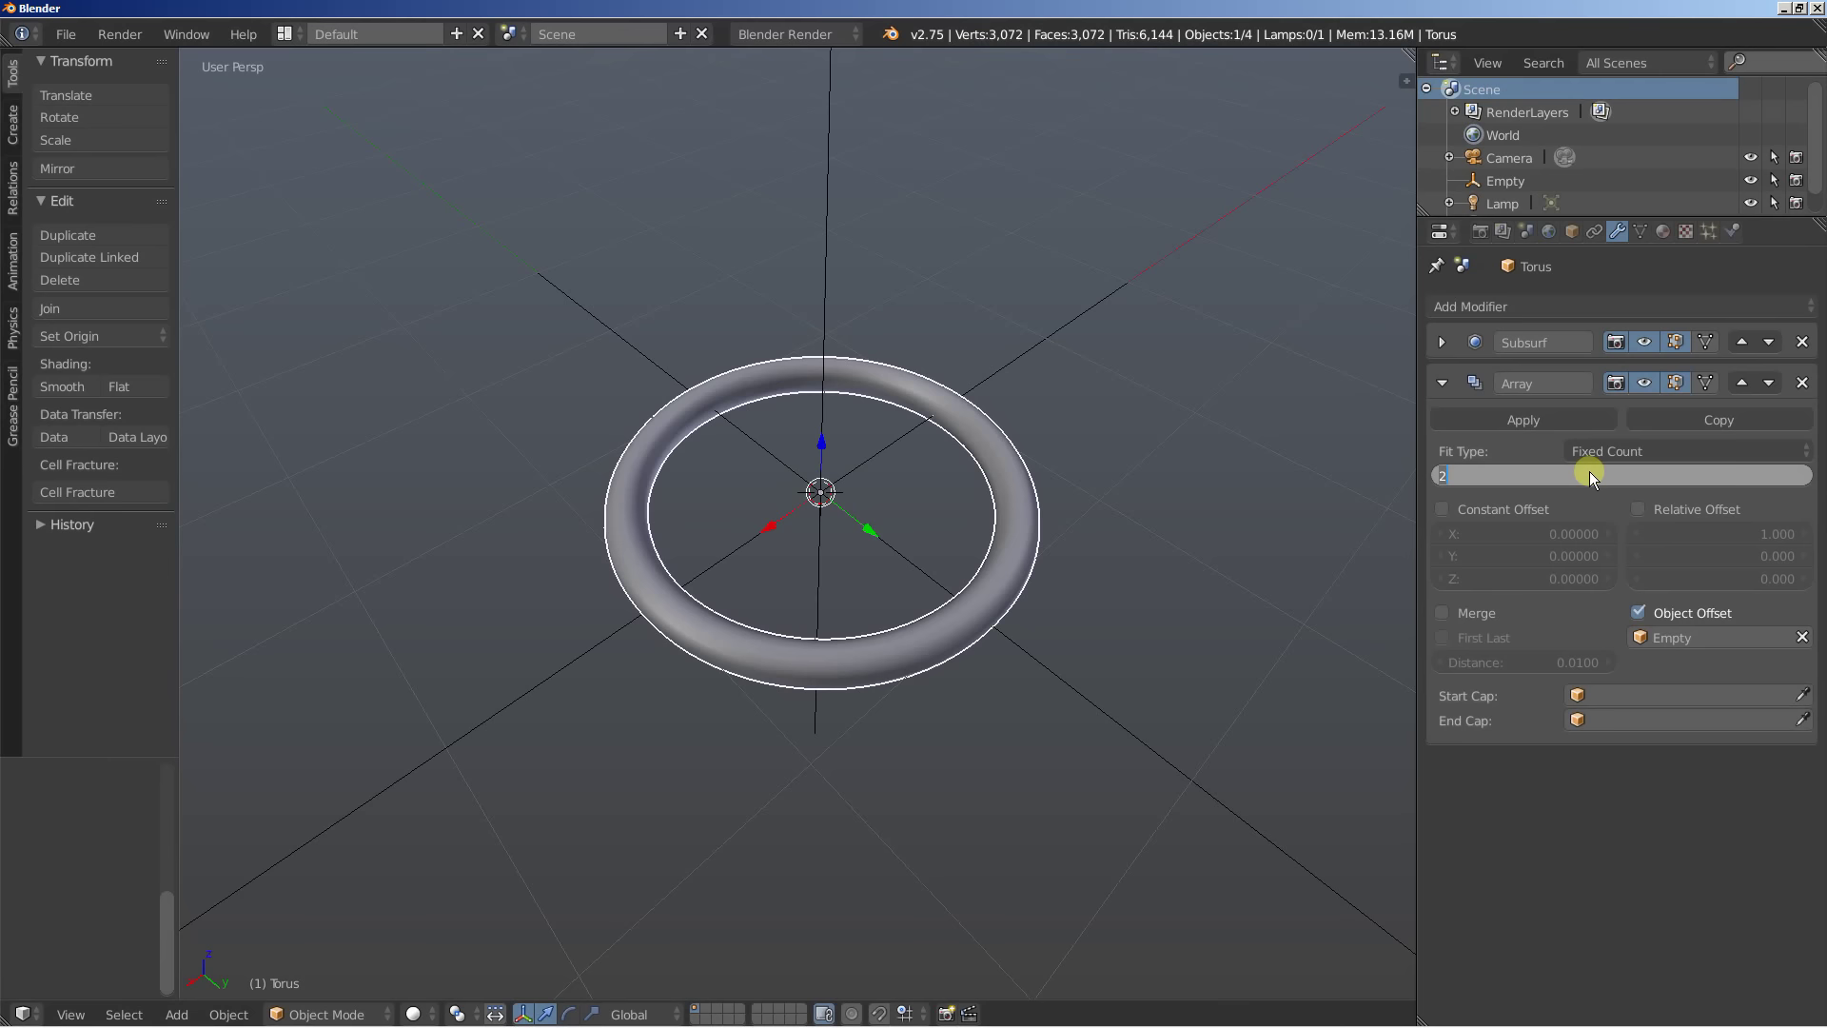
pyautogui.write('20')
pyautogui.press('Return')
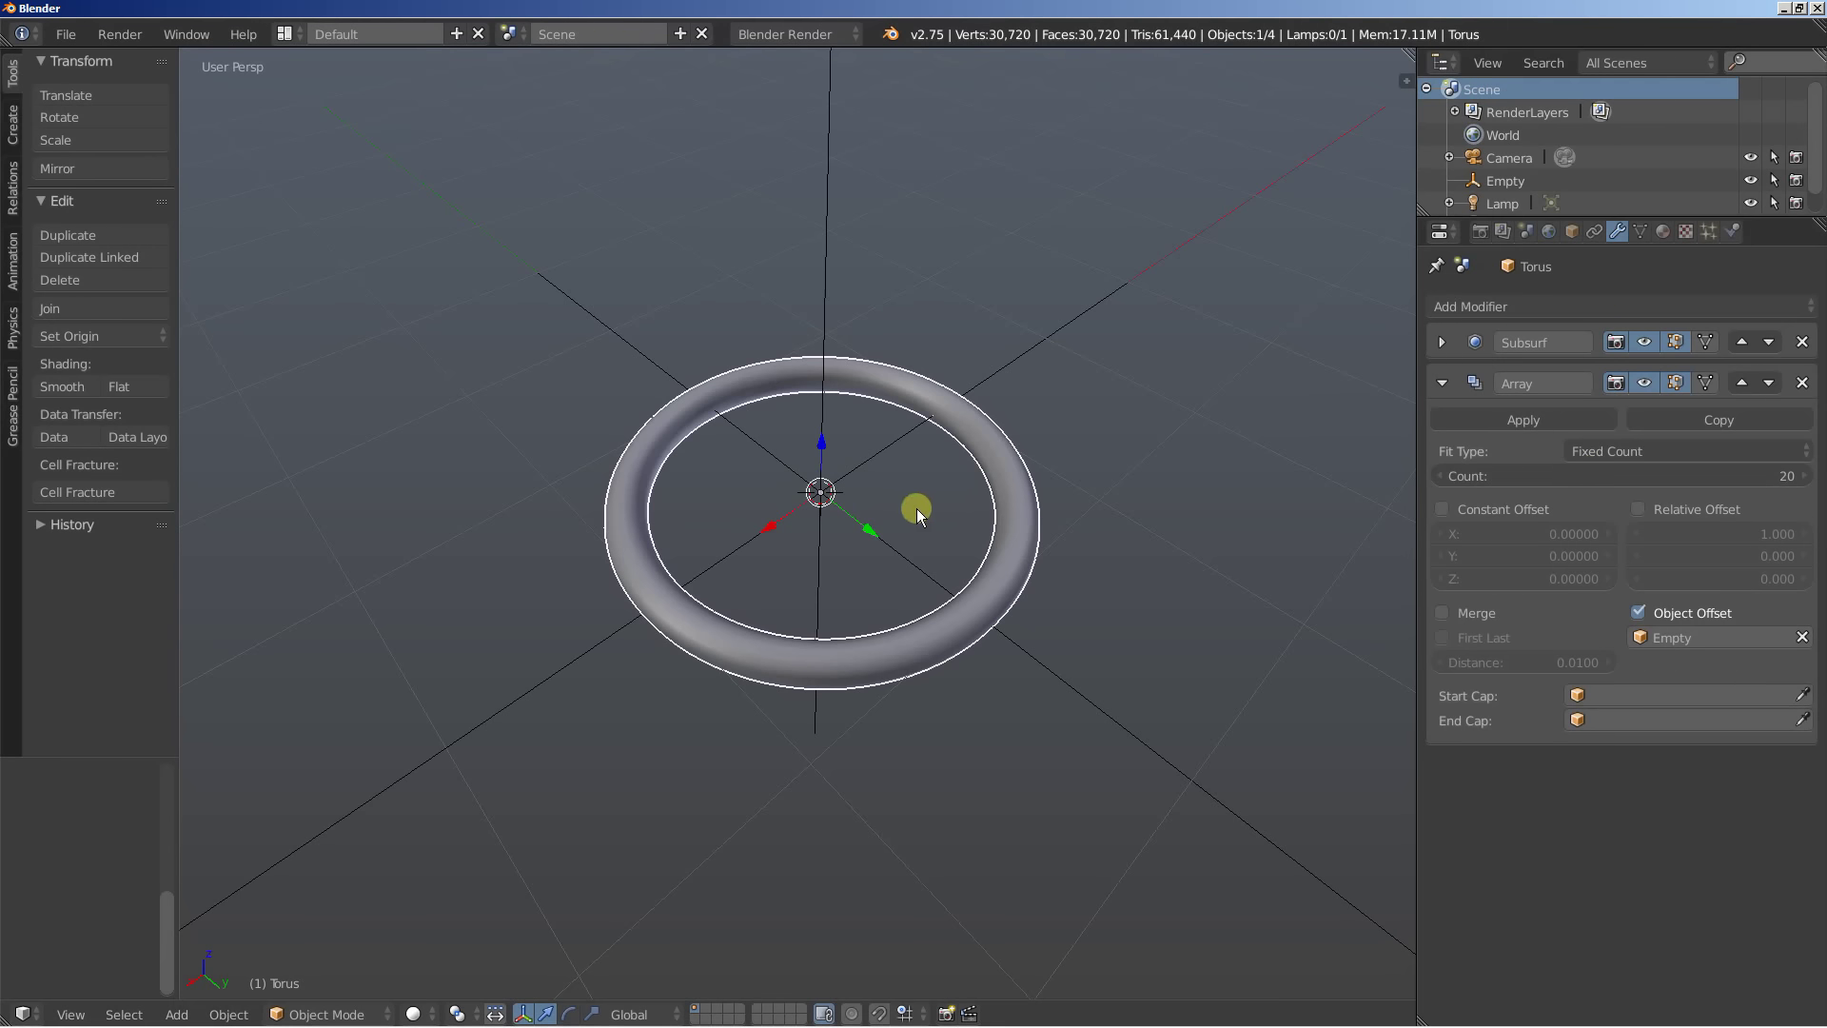
pyautogui.scroll(1, 917, 509)
# Select the Empty and set its rotation to X 5°, Y 30°
pyautogui.rightClick(929, 561)
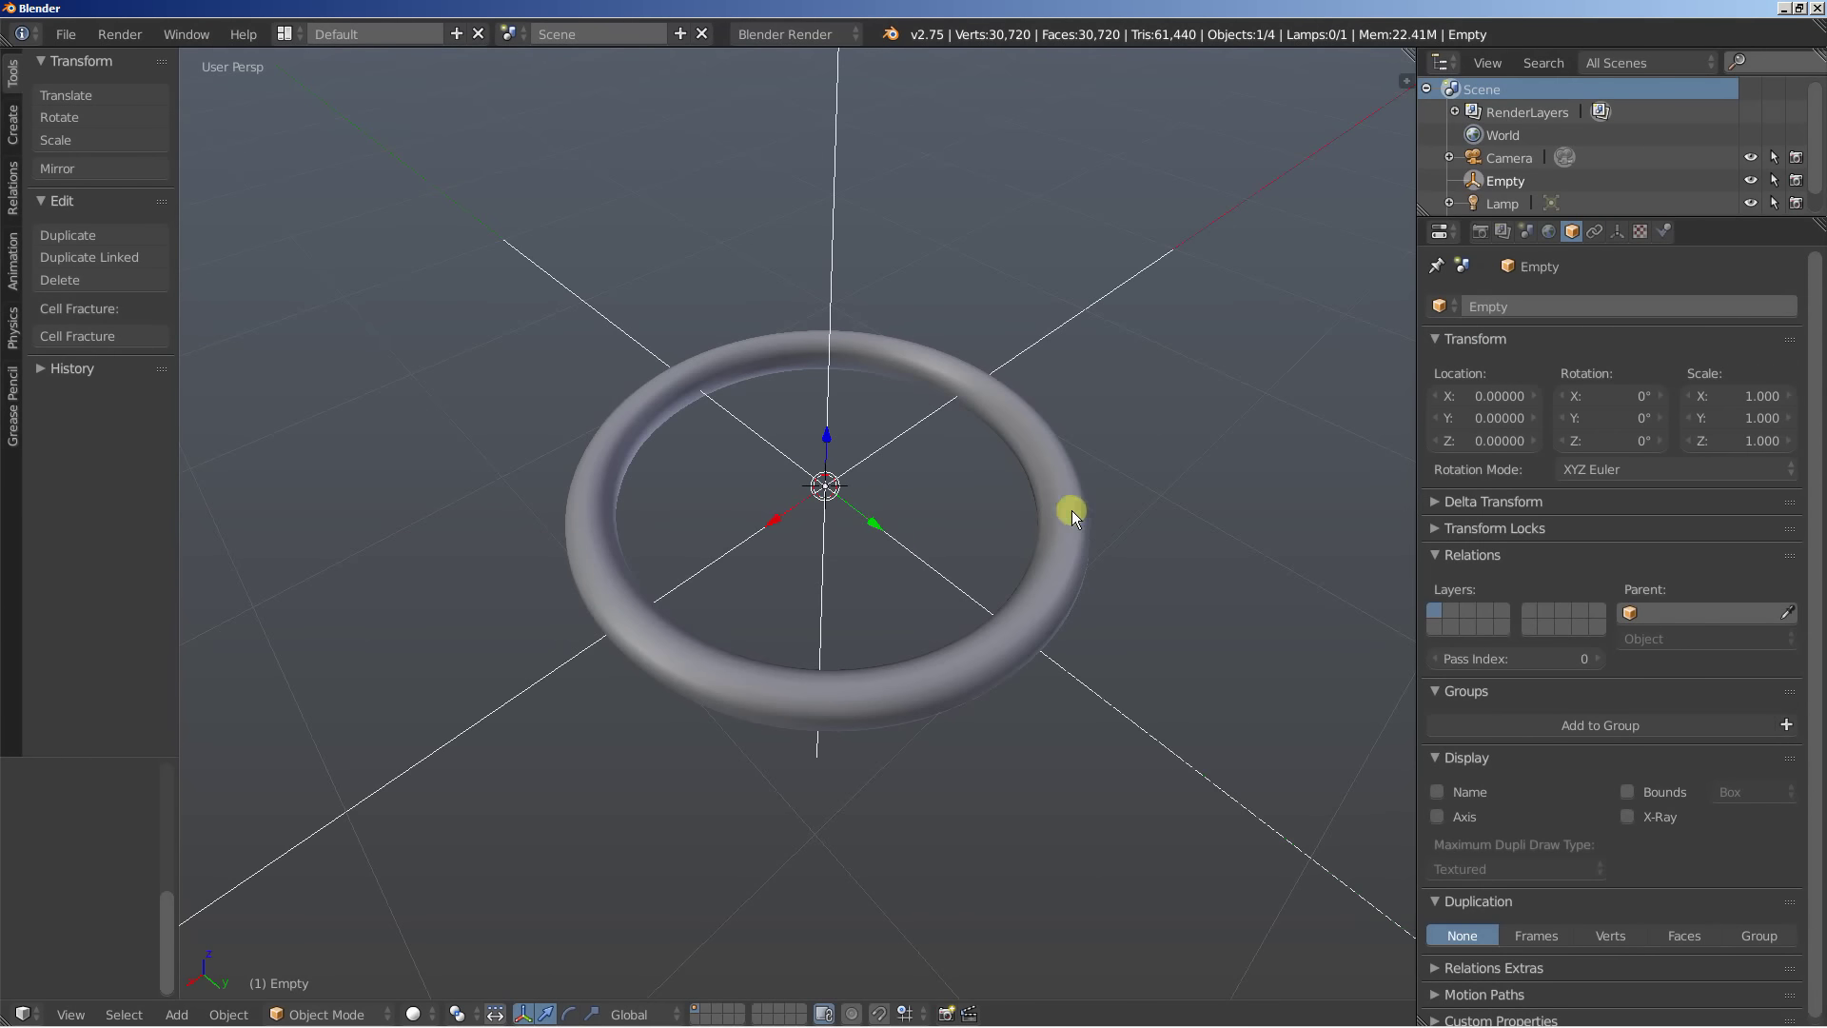
pyautogui.click(1620, 396)
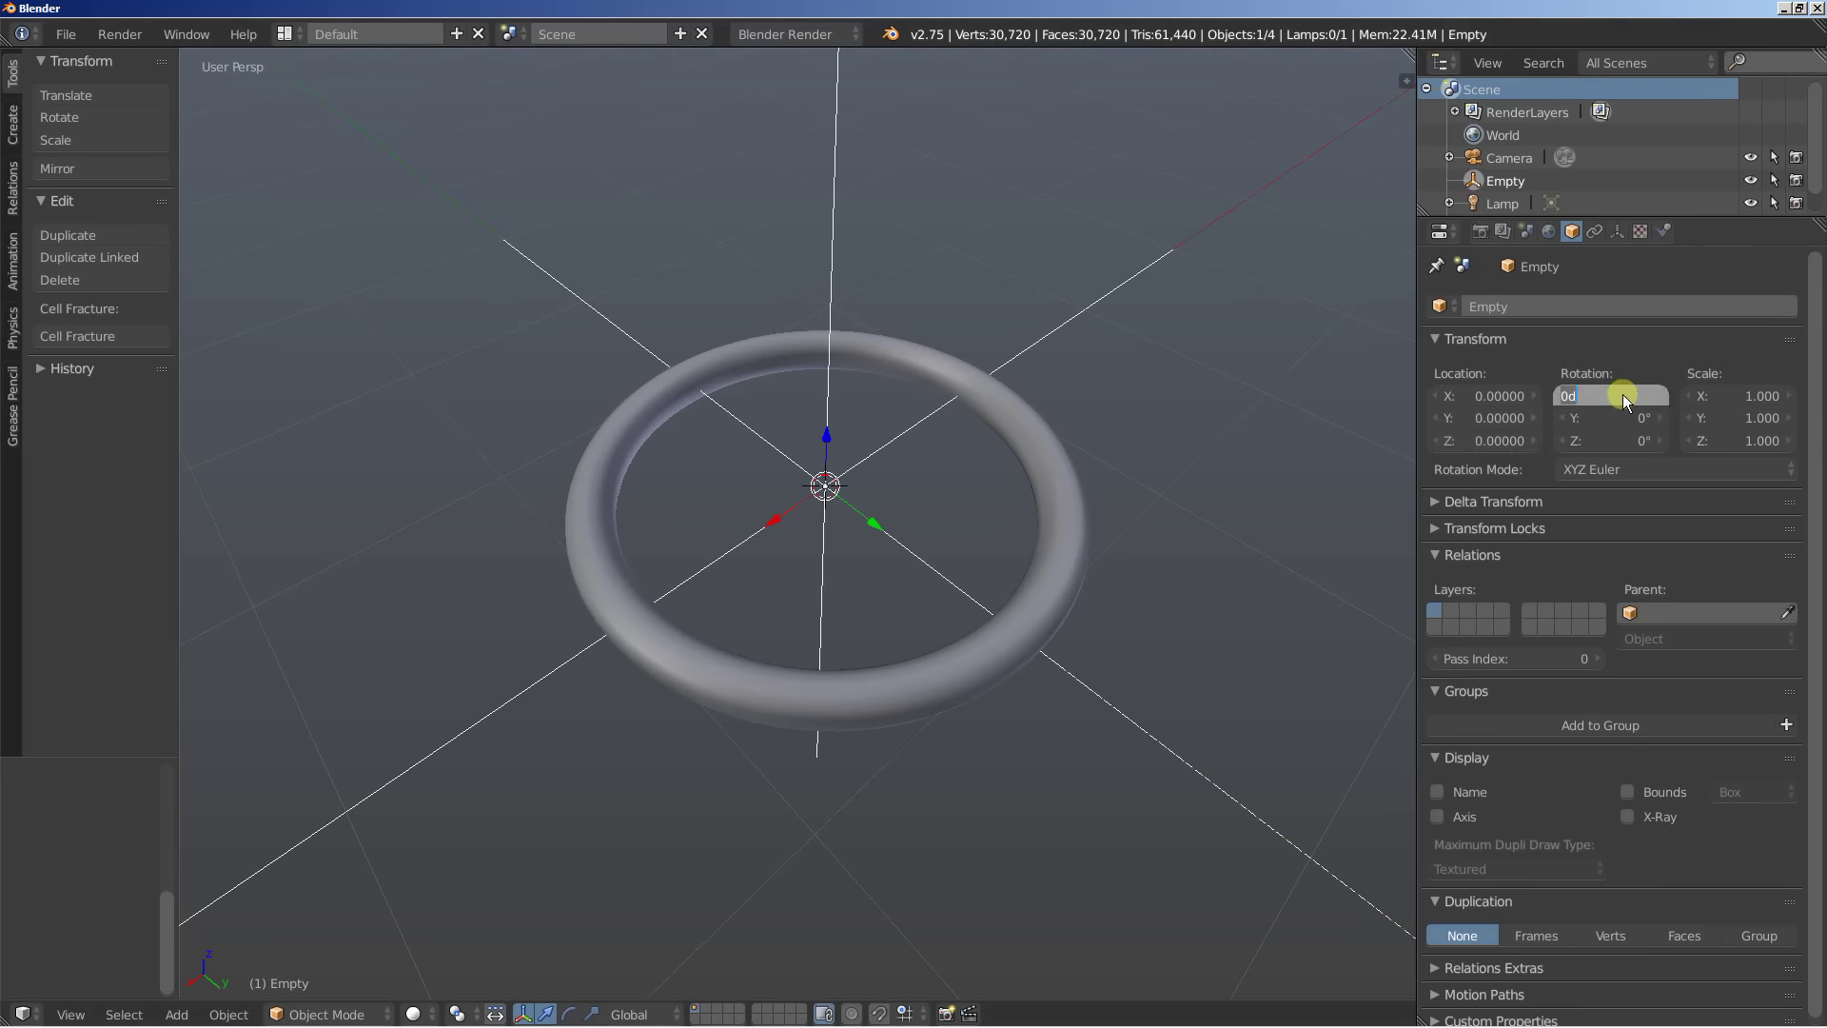
pyautogui.write('5')
pyautogui.press('Return')
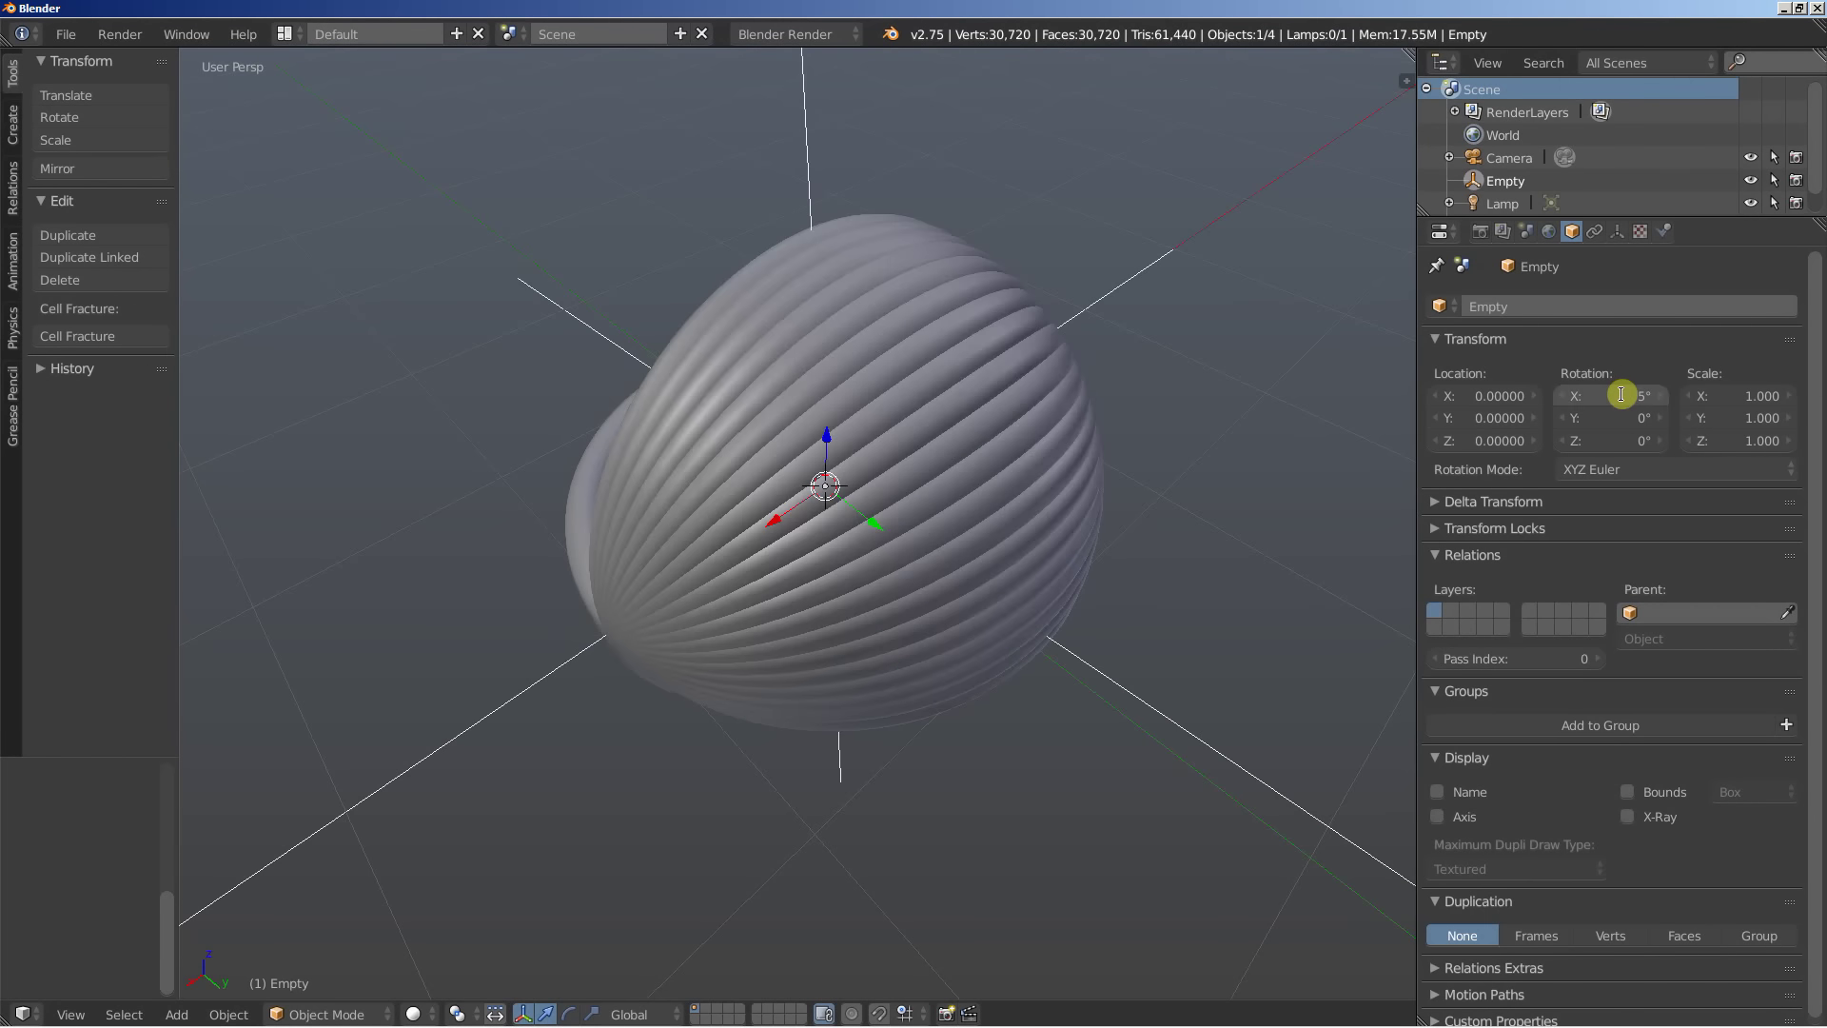
pyautogui.moveTo(739, 584); pyautogui.dragTo(1047, 543, button='middle')
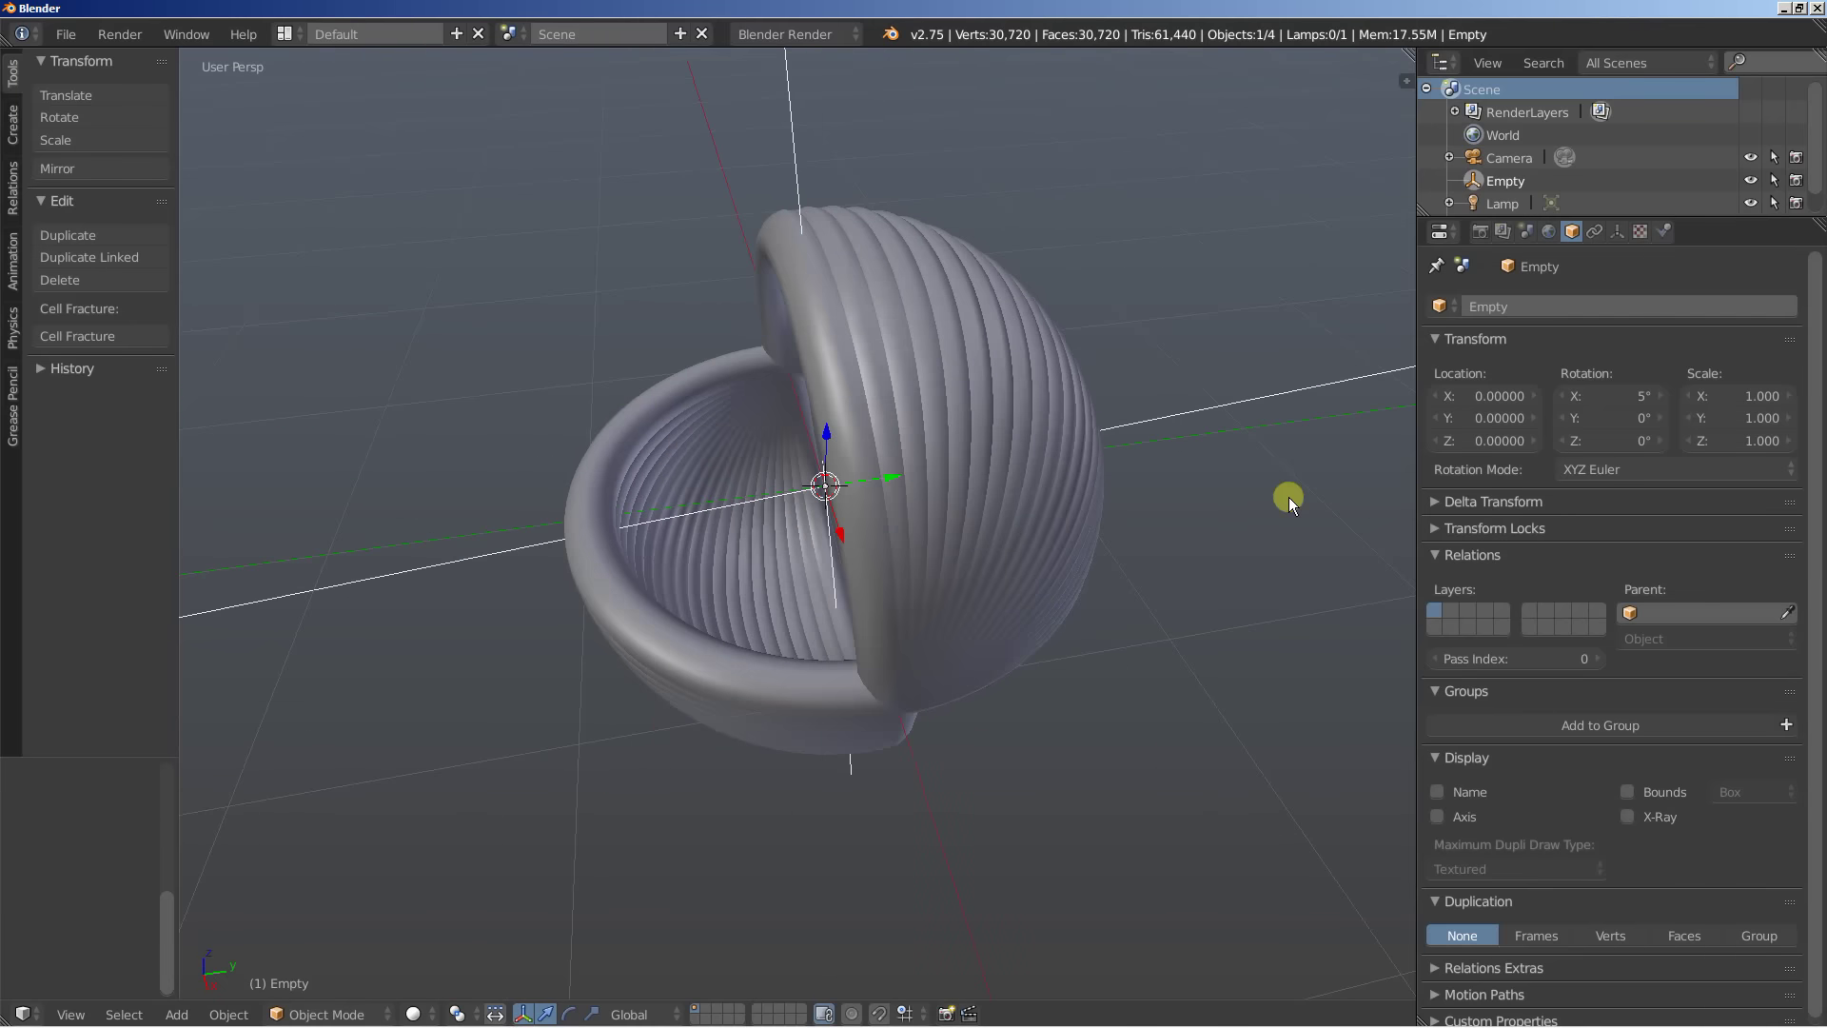
pyautogui.click(1622, 421)
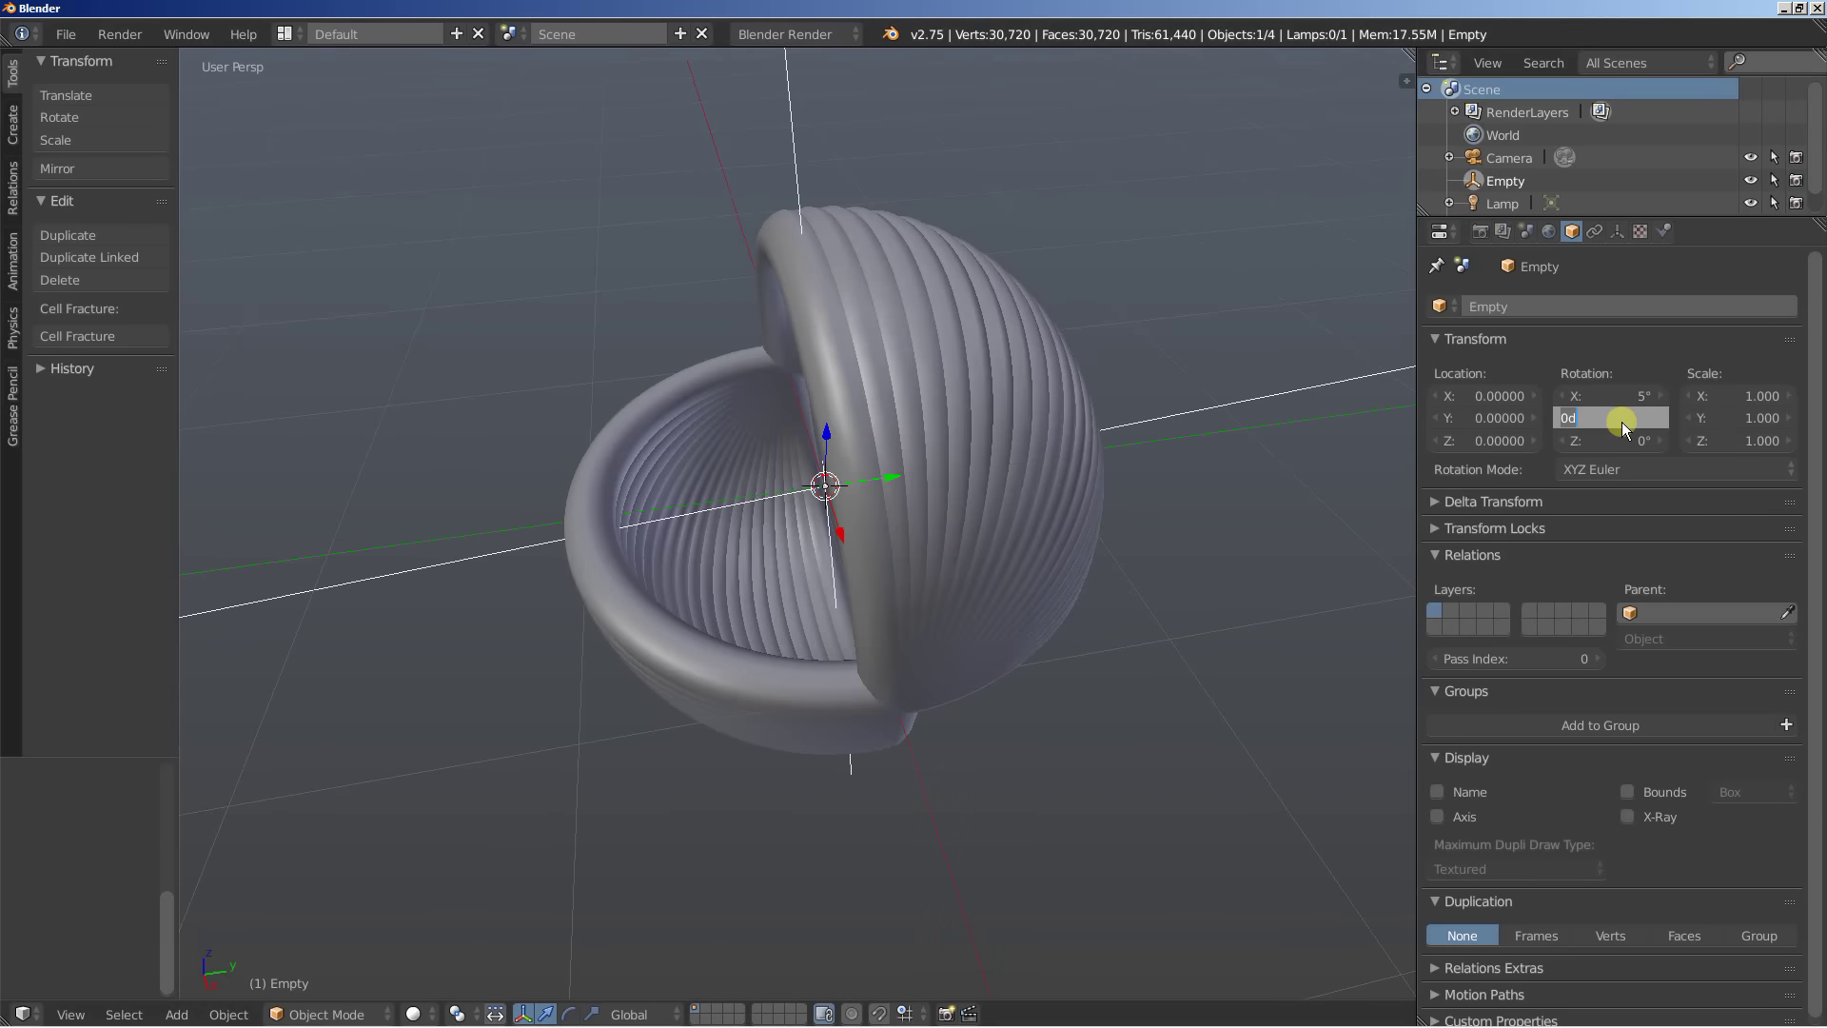
pyautogui.write('30')
pyautogui.press('Return')
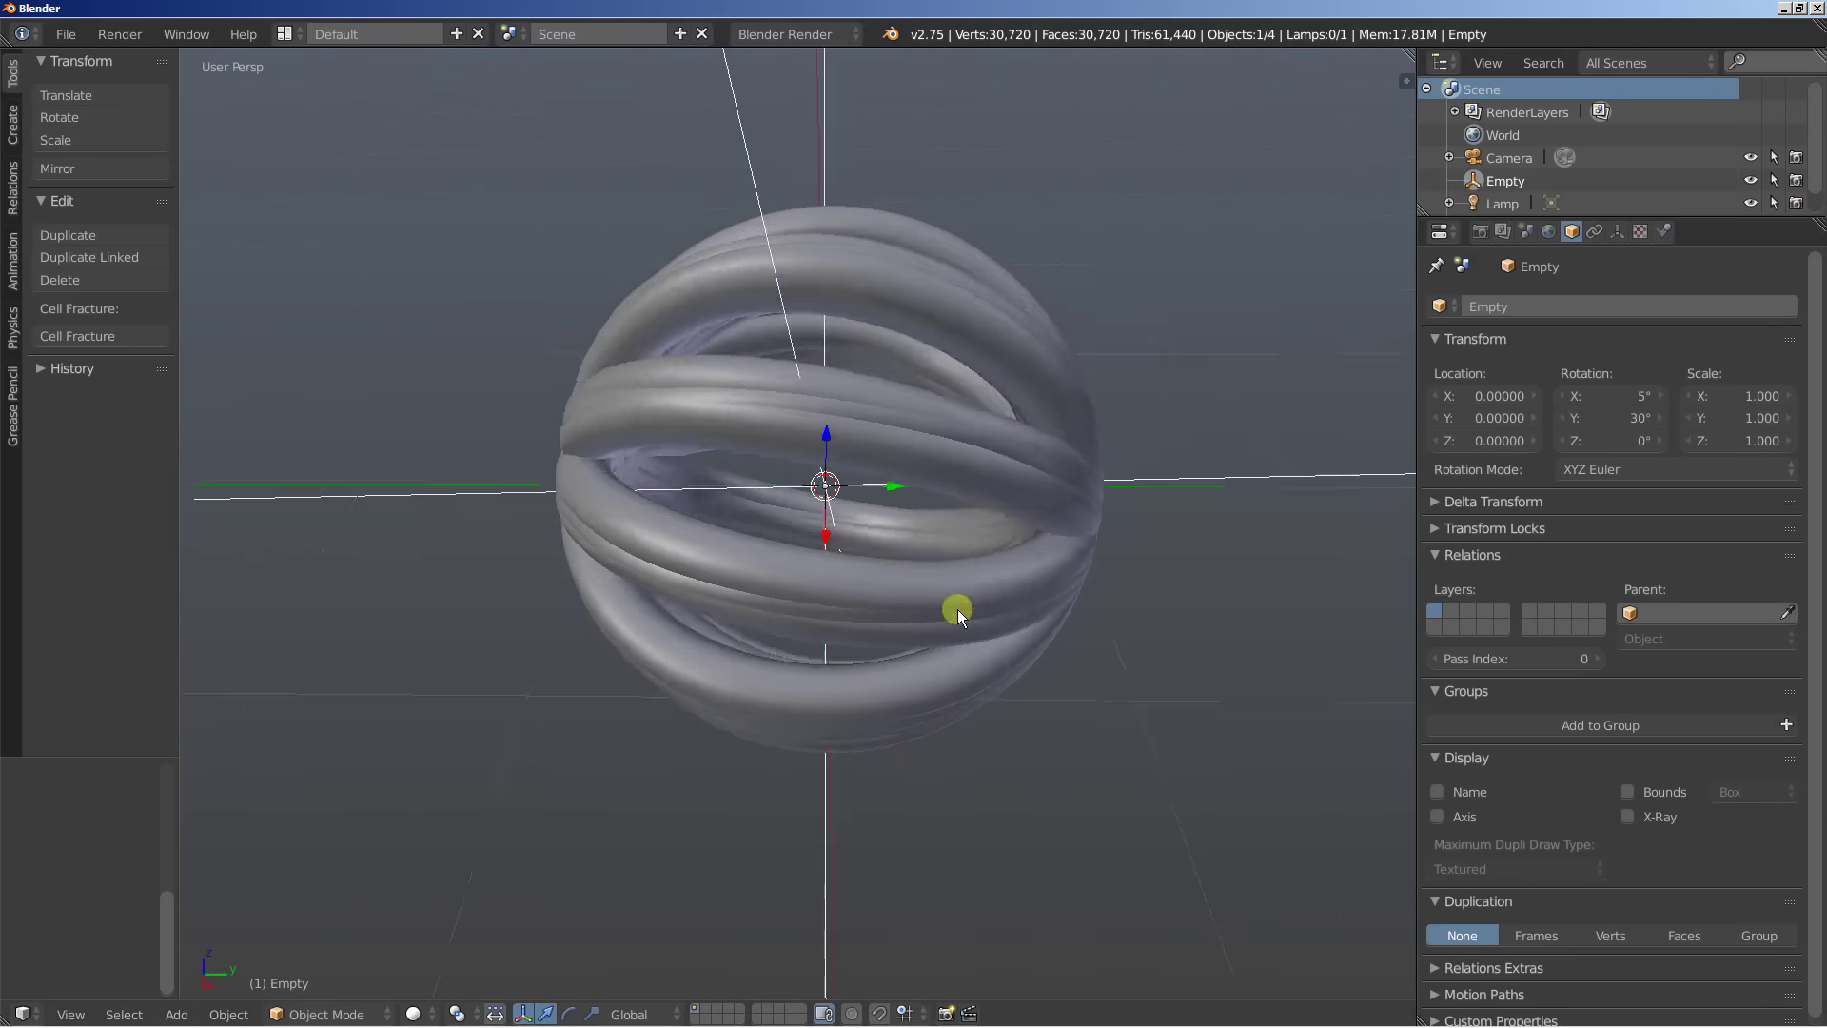
pyautogui.moveTo(957, 609); pyautogui.dragTo(702, 551, button='middle')
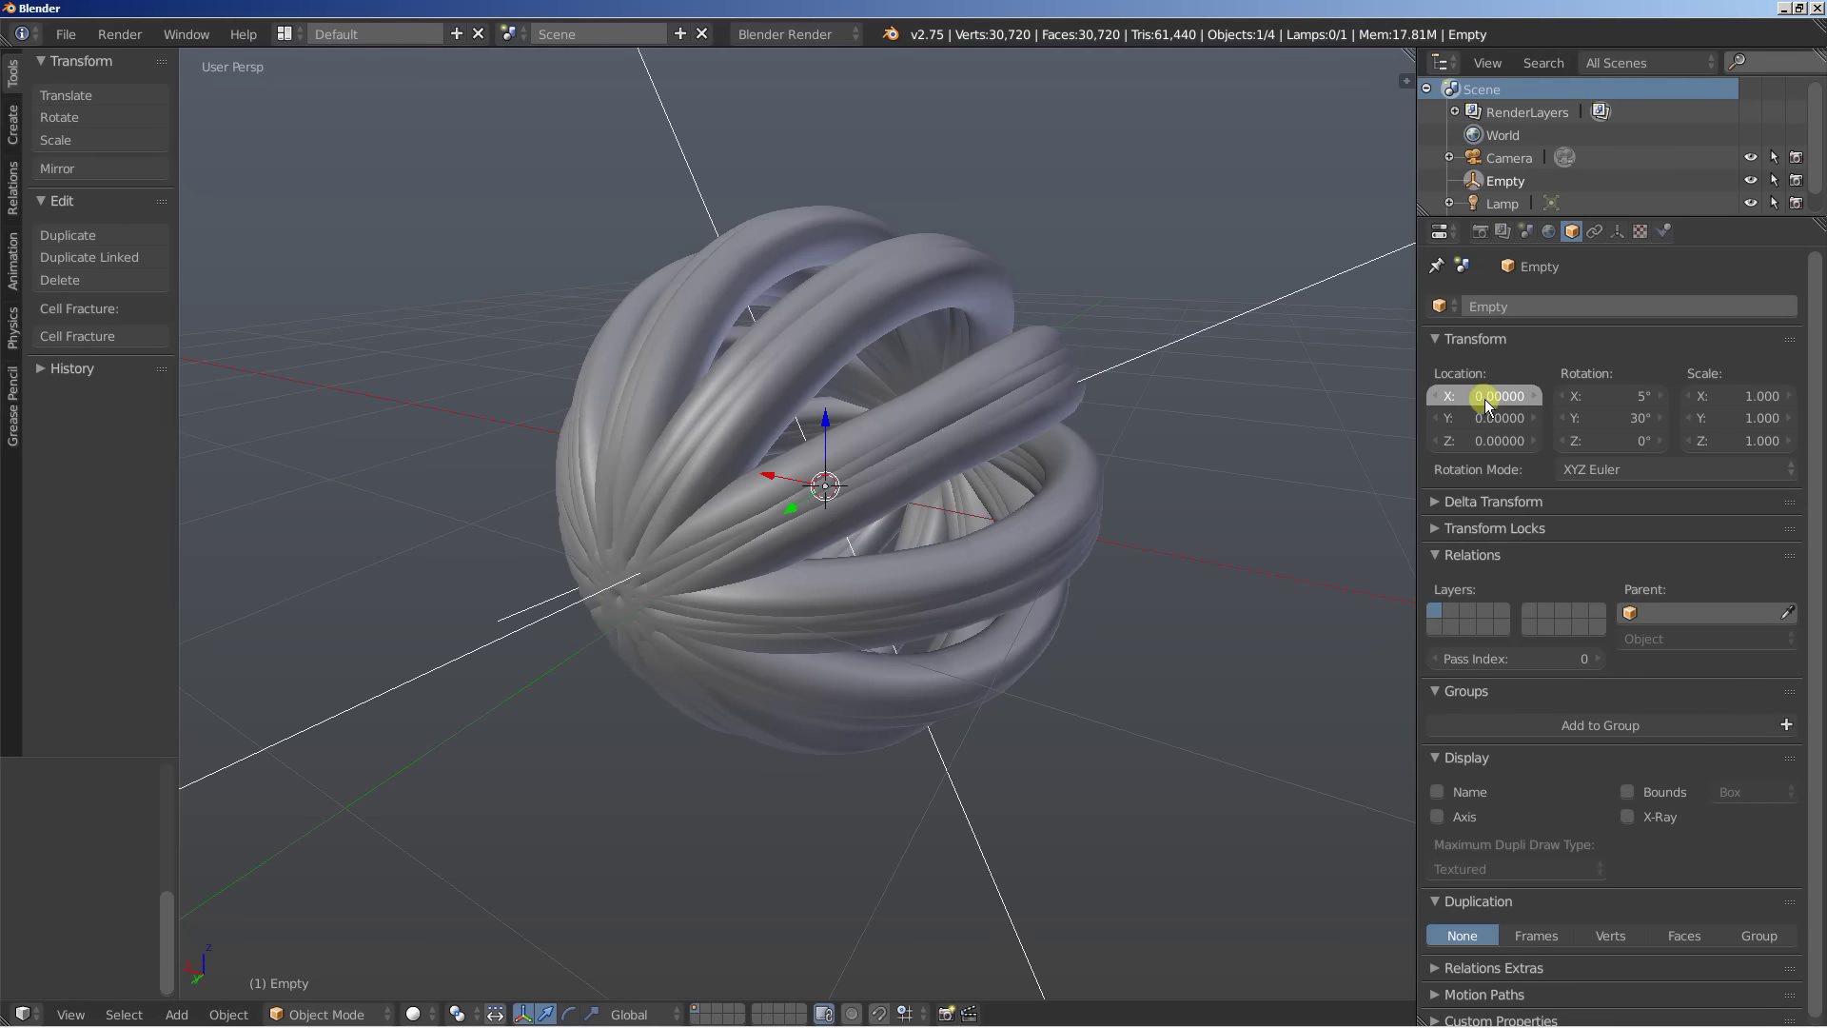
# Move the Empty to location X 0.27, Y 0.02, Z 0.2
pyautogui.moveTo(1488, 401); pyautogui.dragTo(1519, 408)
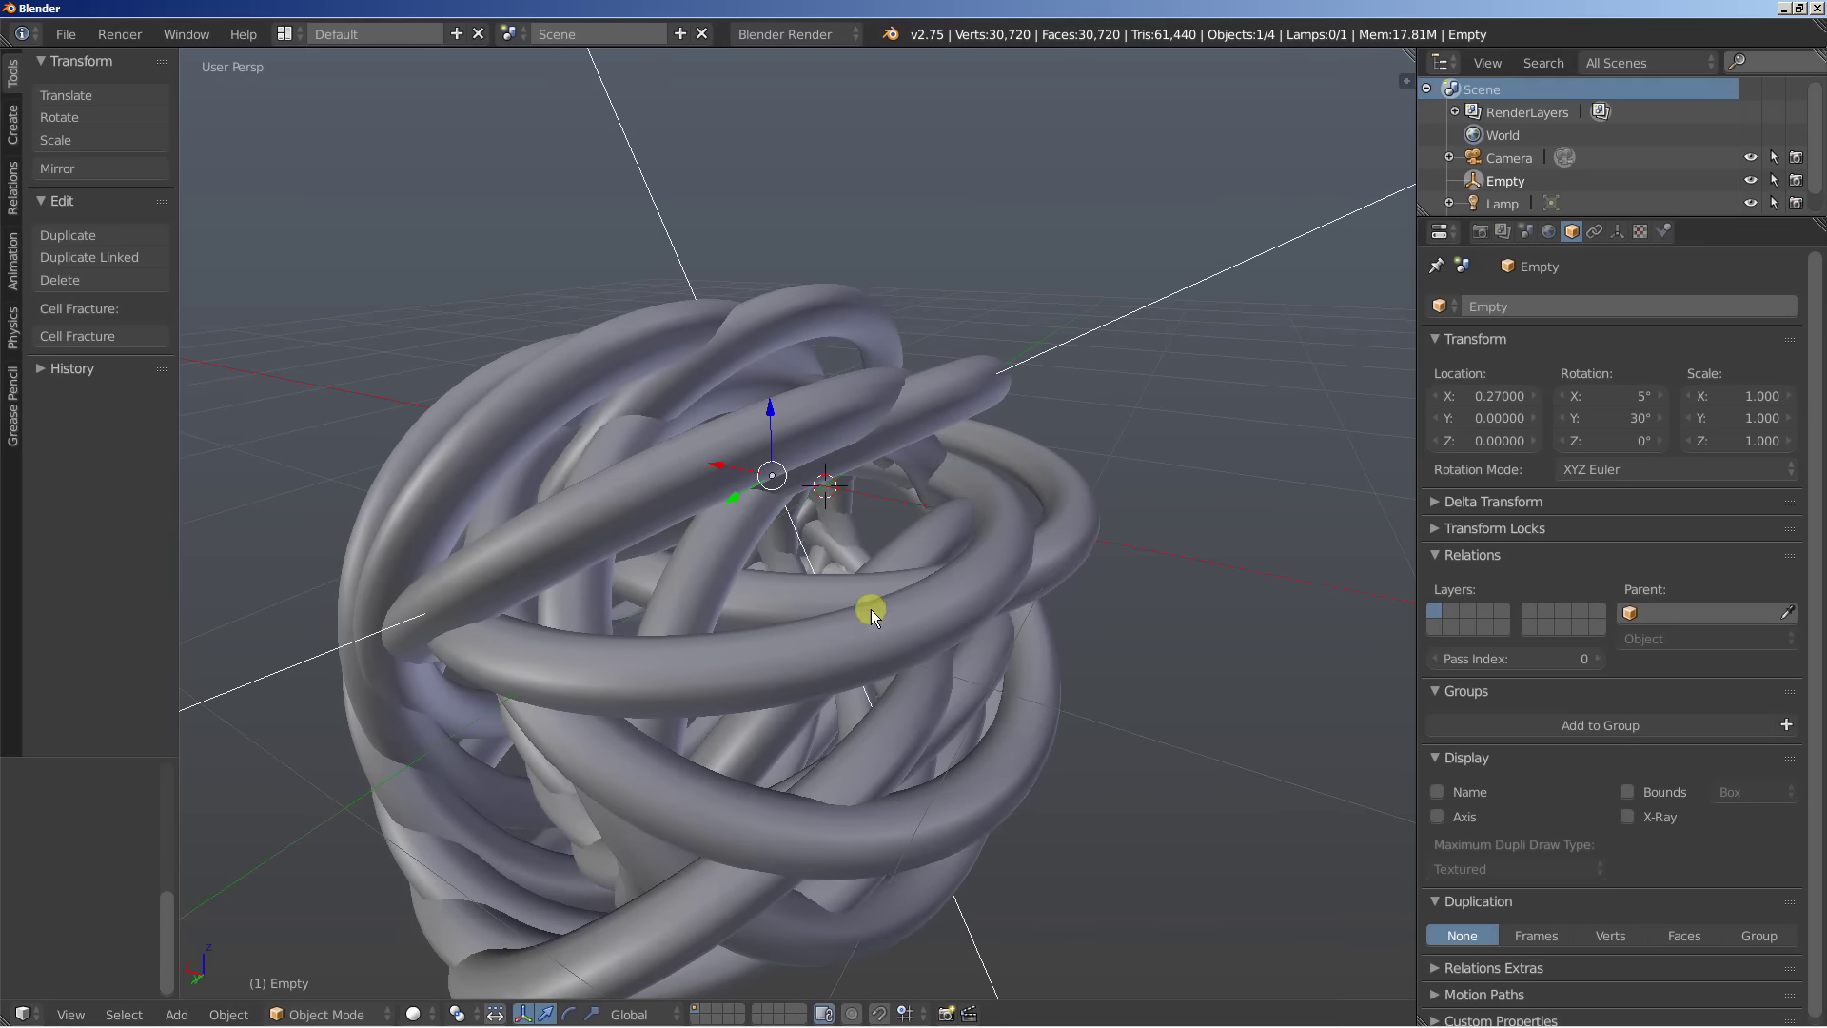
pyautogui.moveTo(869, 604); pyautogui.dragTo(897, 525, button='middle')
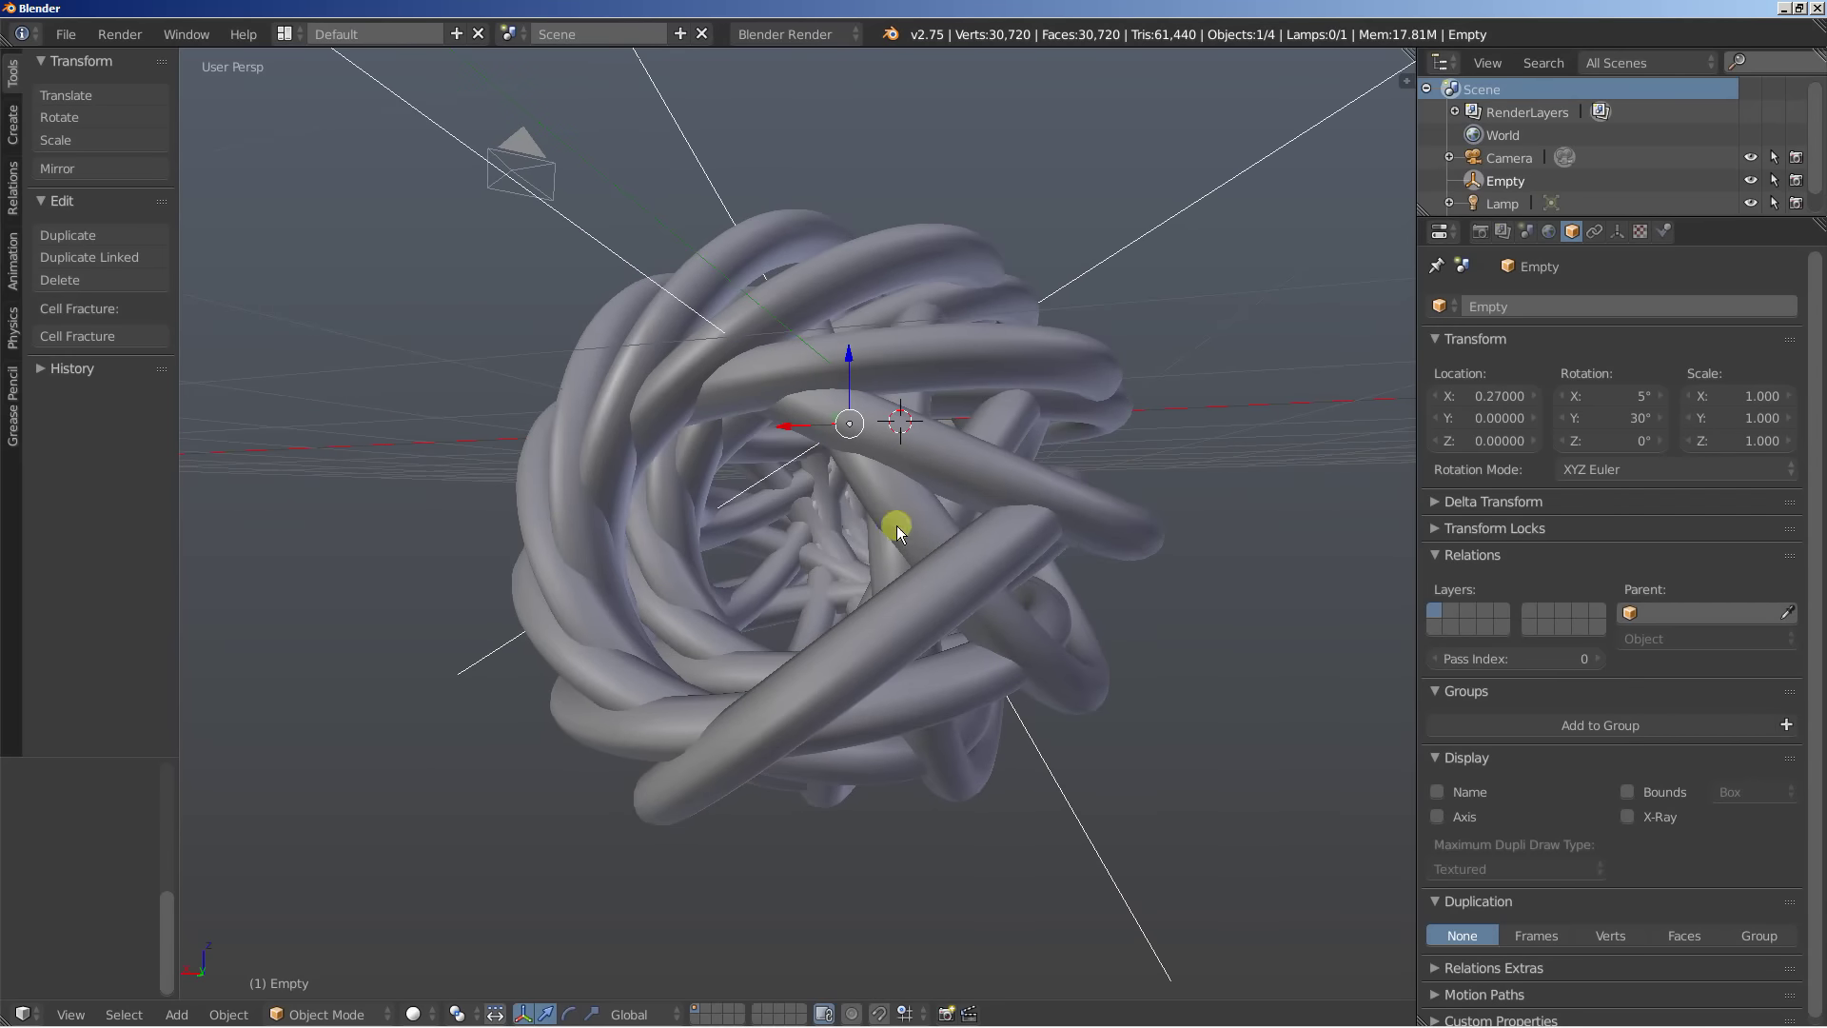
pyautogui.click(1533, 417)
pyautogui.click(1533, 417)
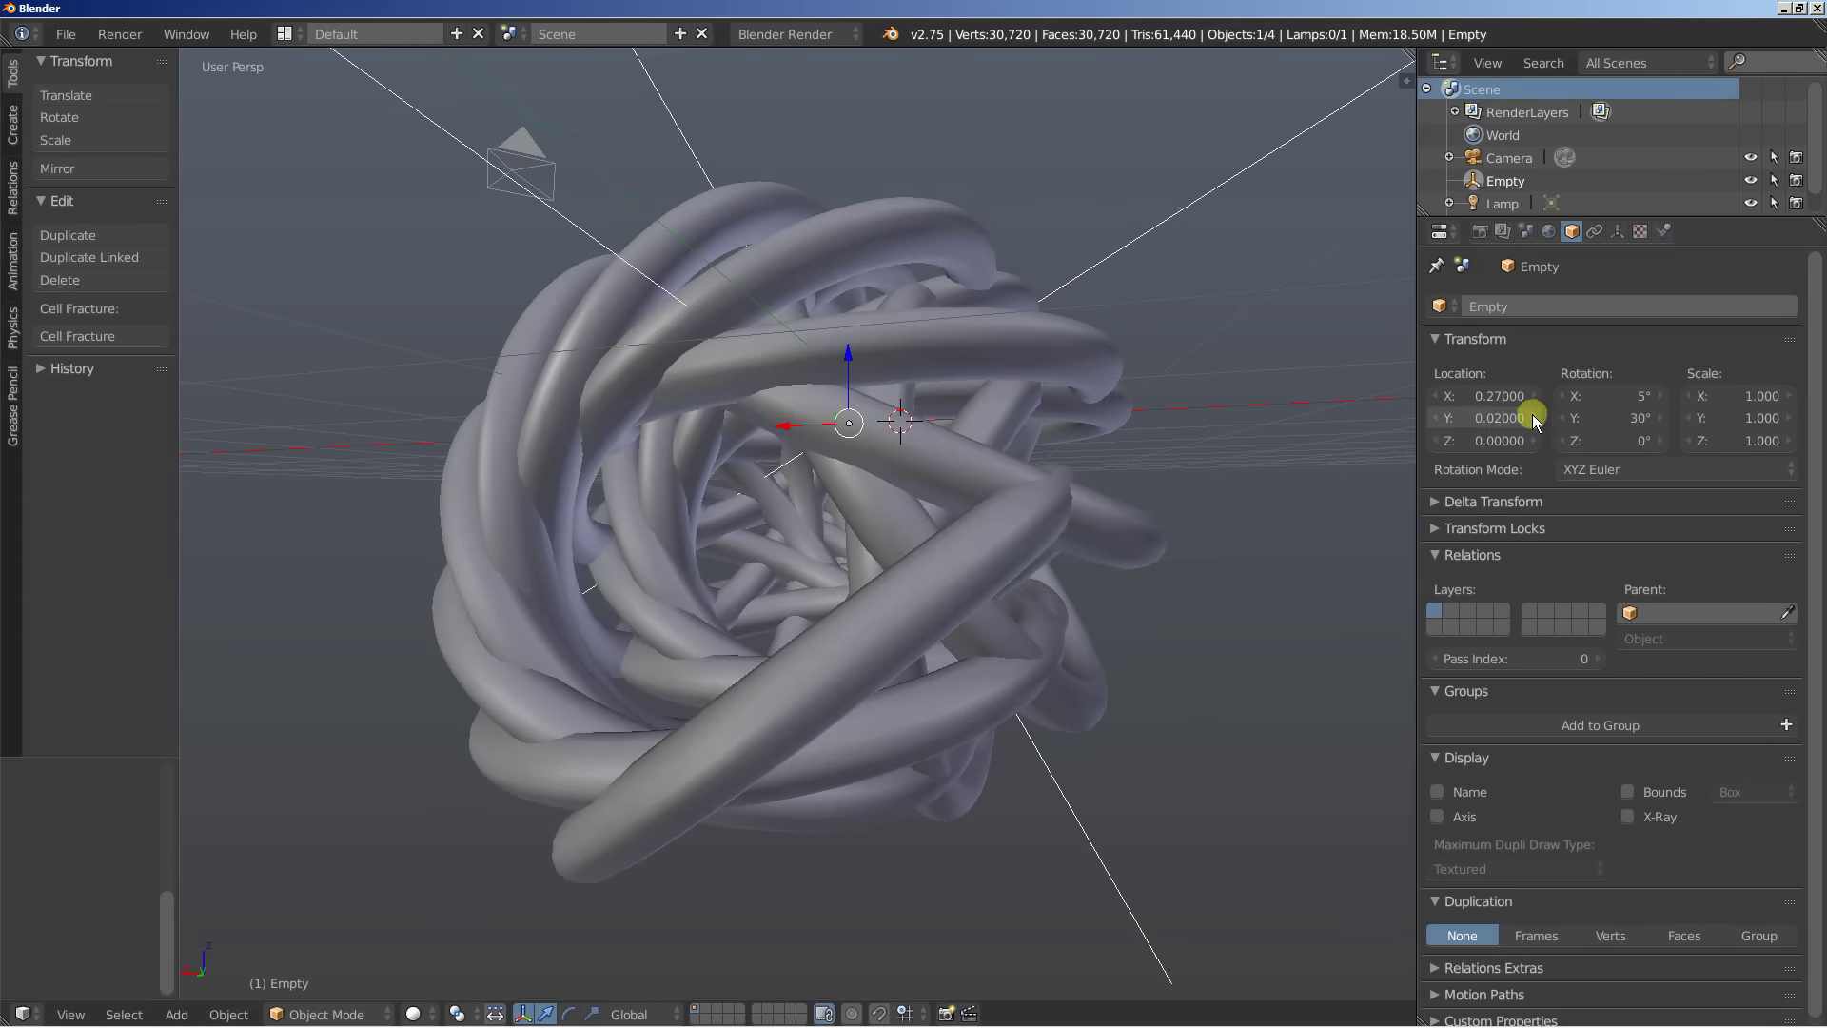
pyautogui.moveTo(899, 598); pyautogui.dragTo(812, 485, button='middle')
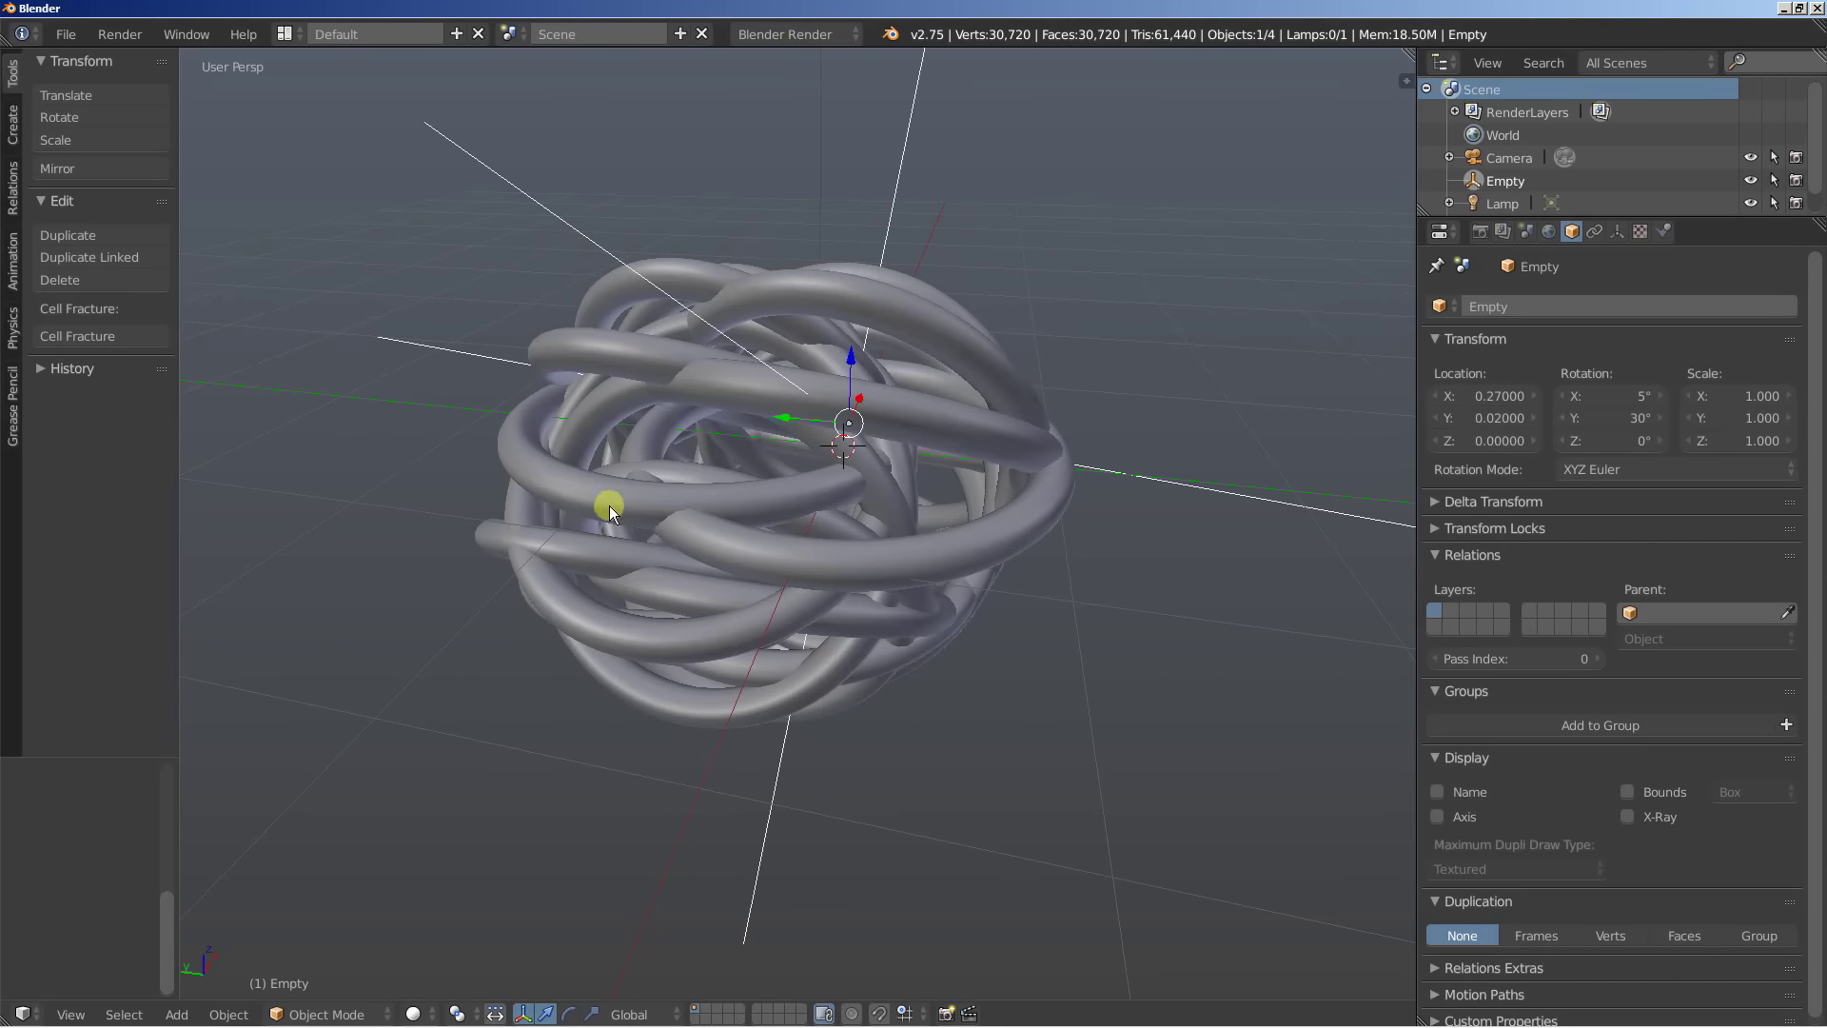
pyautogui.moveTo(609, 505); pyautogui.dragTo(828, 474, button='middle')
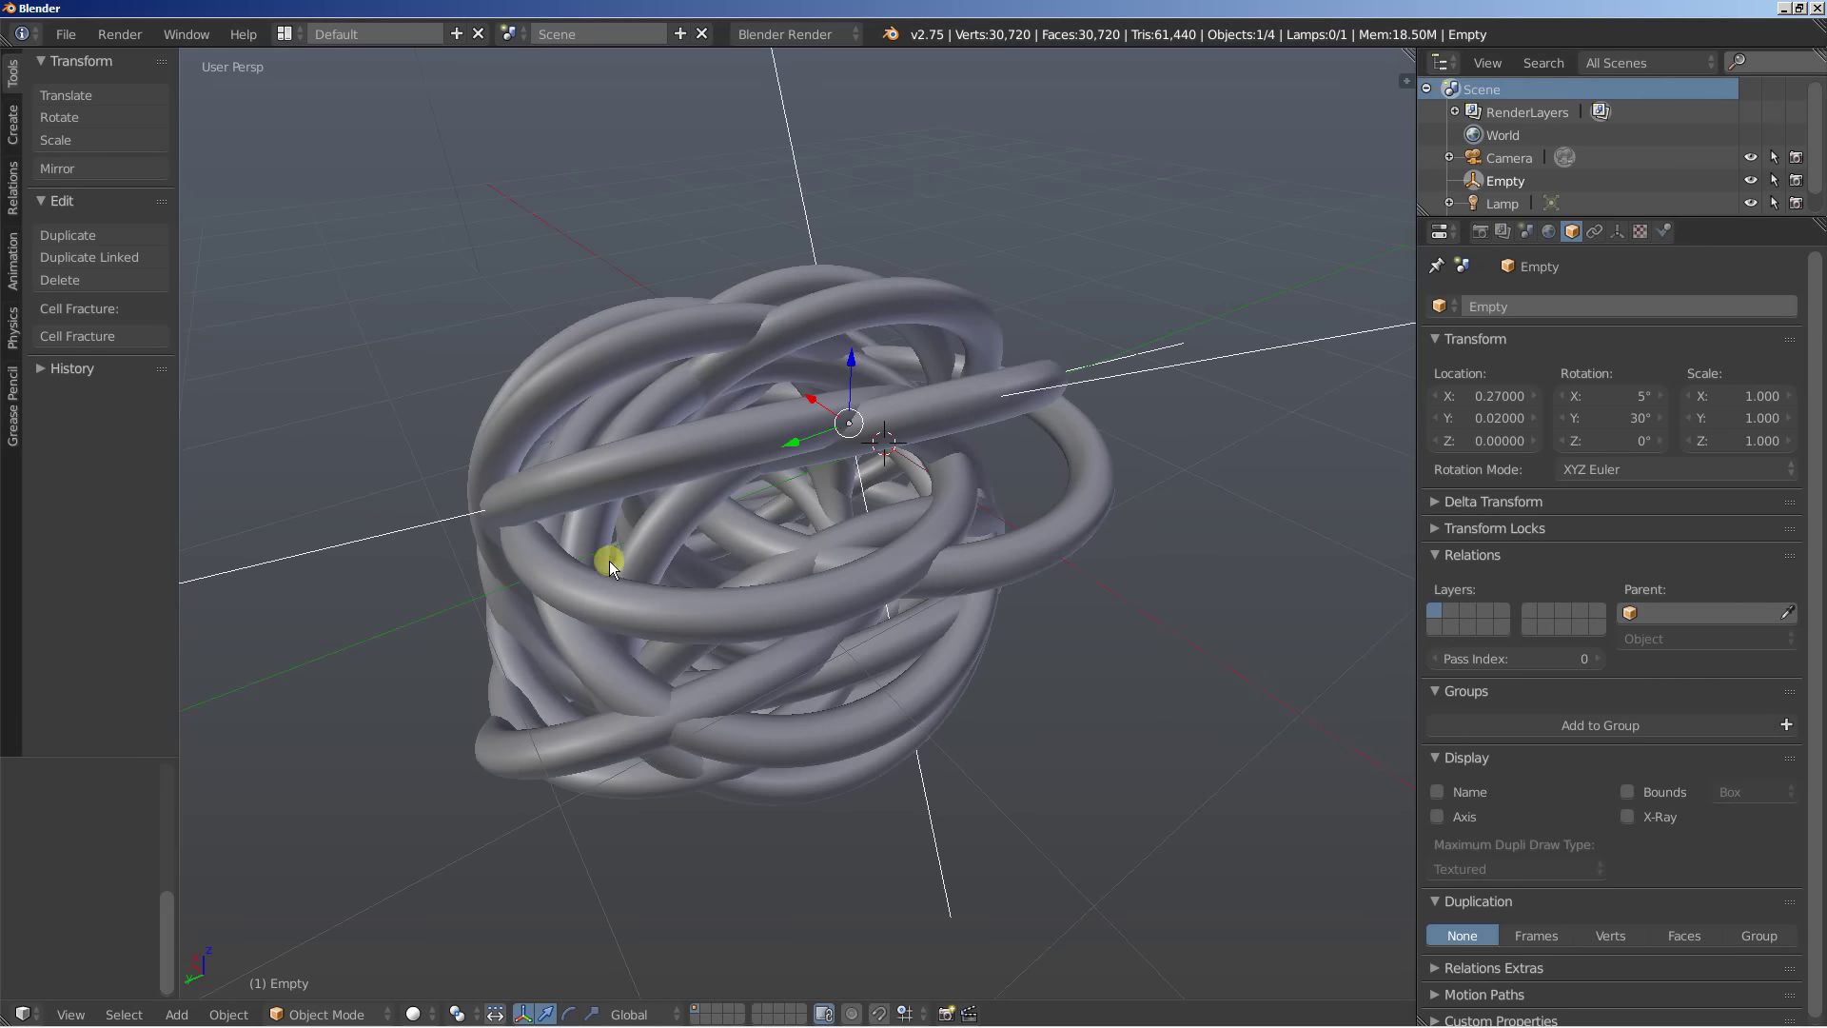
pyautogui.moveTo(609, 562); pyautogui.dragTo(998, 495, button='middle')
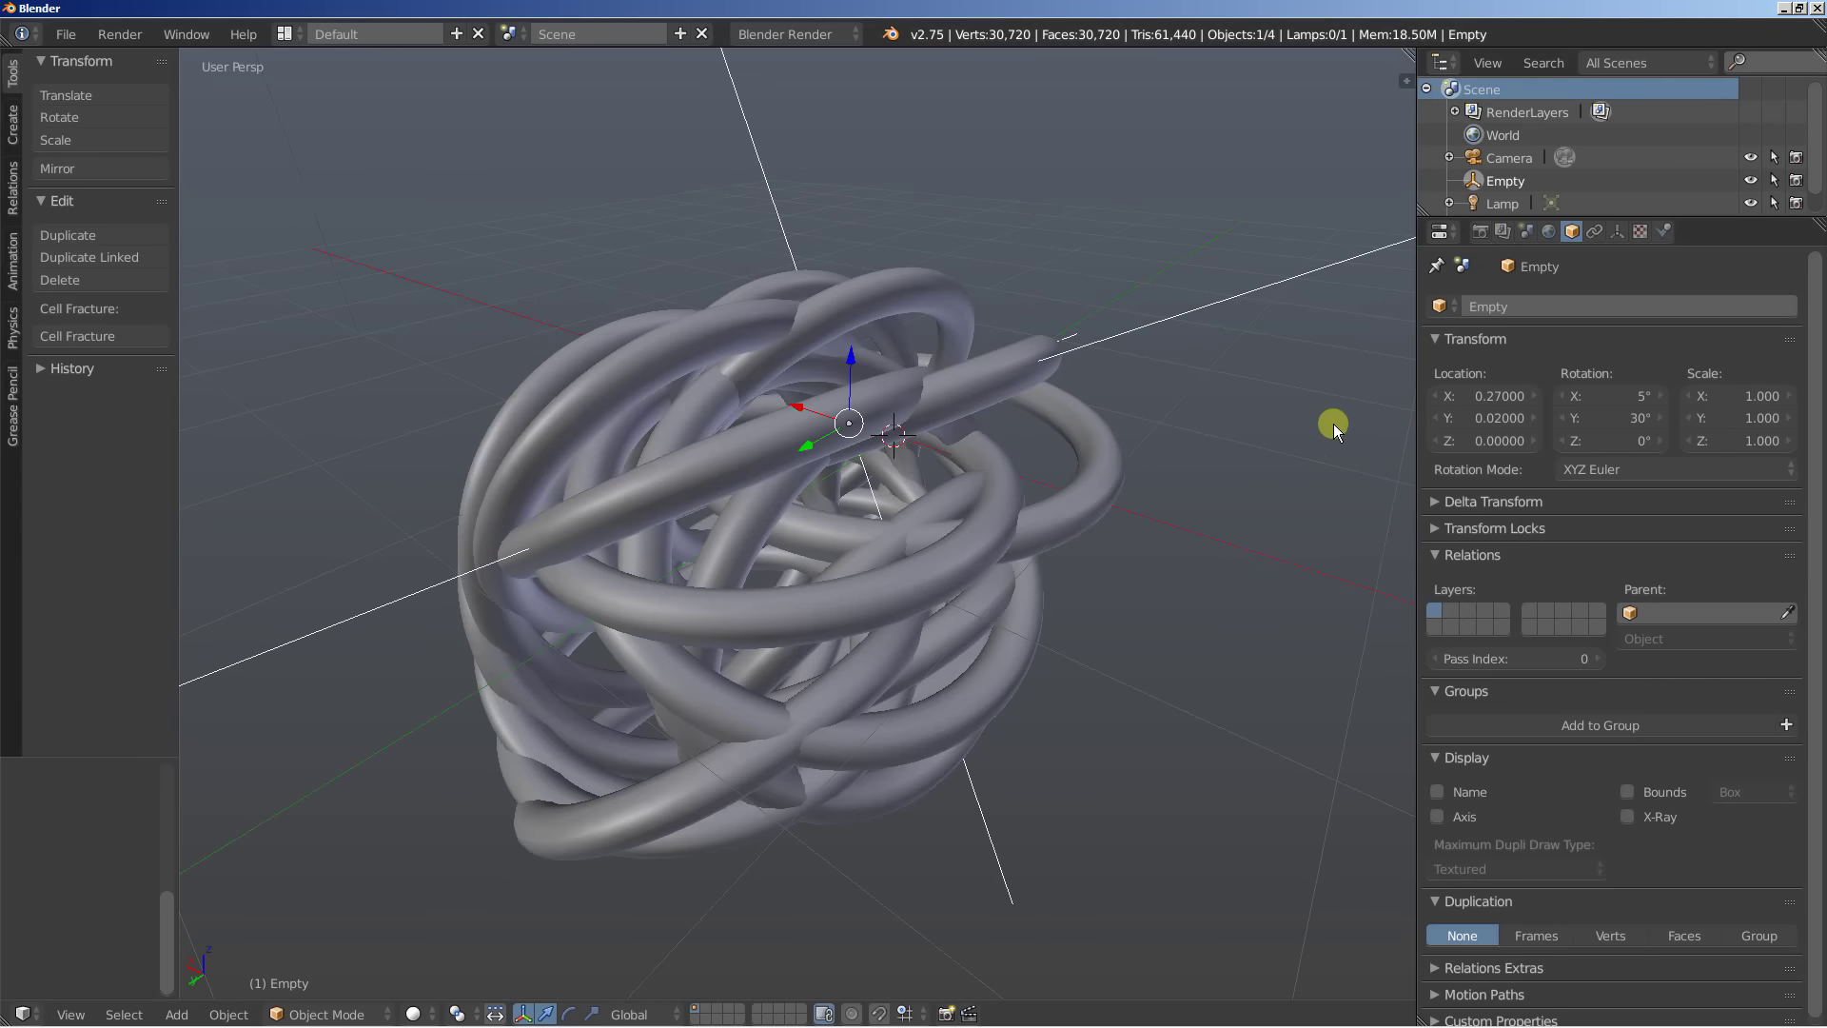
pyautogui.moveTo(1477, 440)
pyautogui.mouseDown()
pyautogui.moveTo(1506, 446)
pyautogui.moveTo(1486, 448)
pyautogui.mouseUp()
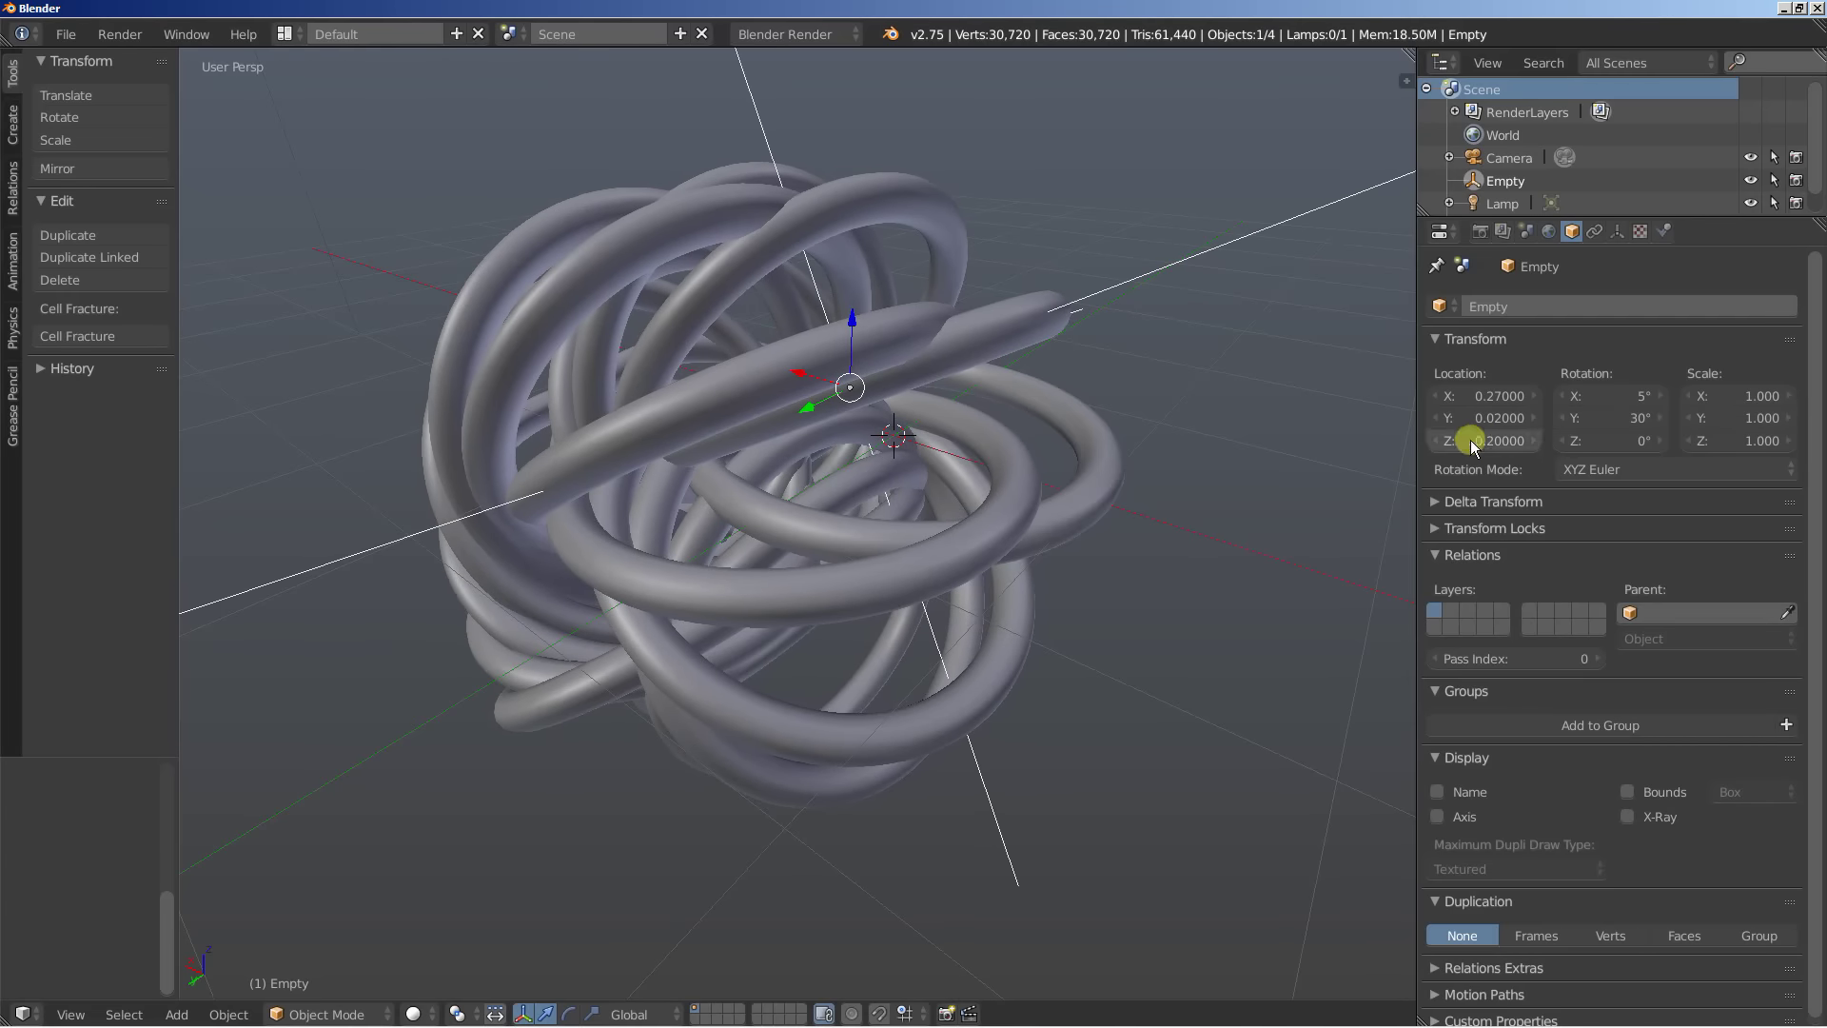
pyautogui.moveTo(730, 546); pyautogui.dragTo(769, 523, button='middle')
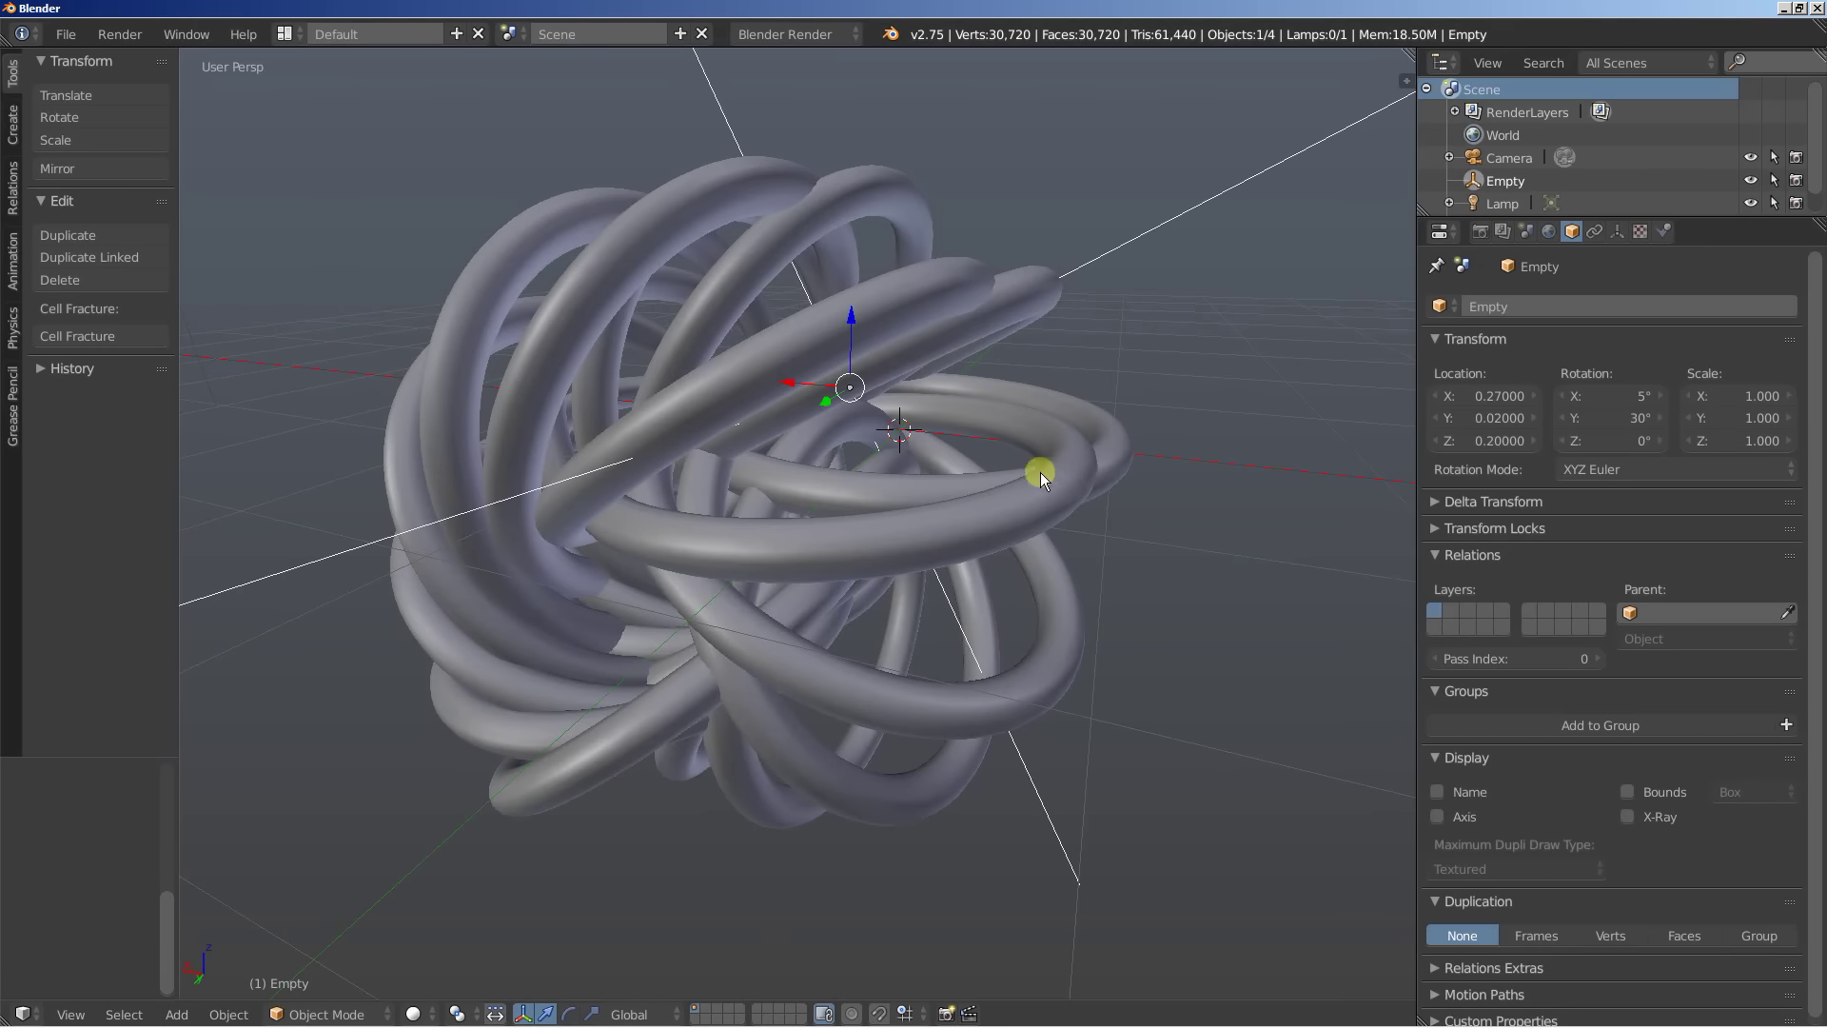
# Collapse the torus's Array panel and add a Displace modifier driven by the Tex texture
pyautogui.rightClick(1001, 408)
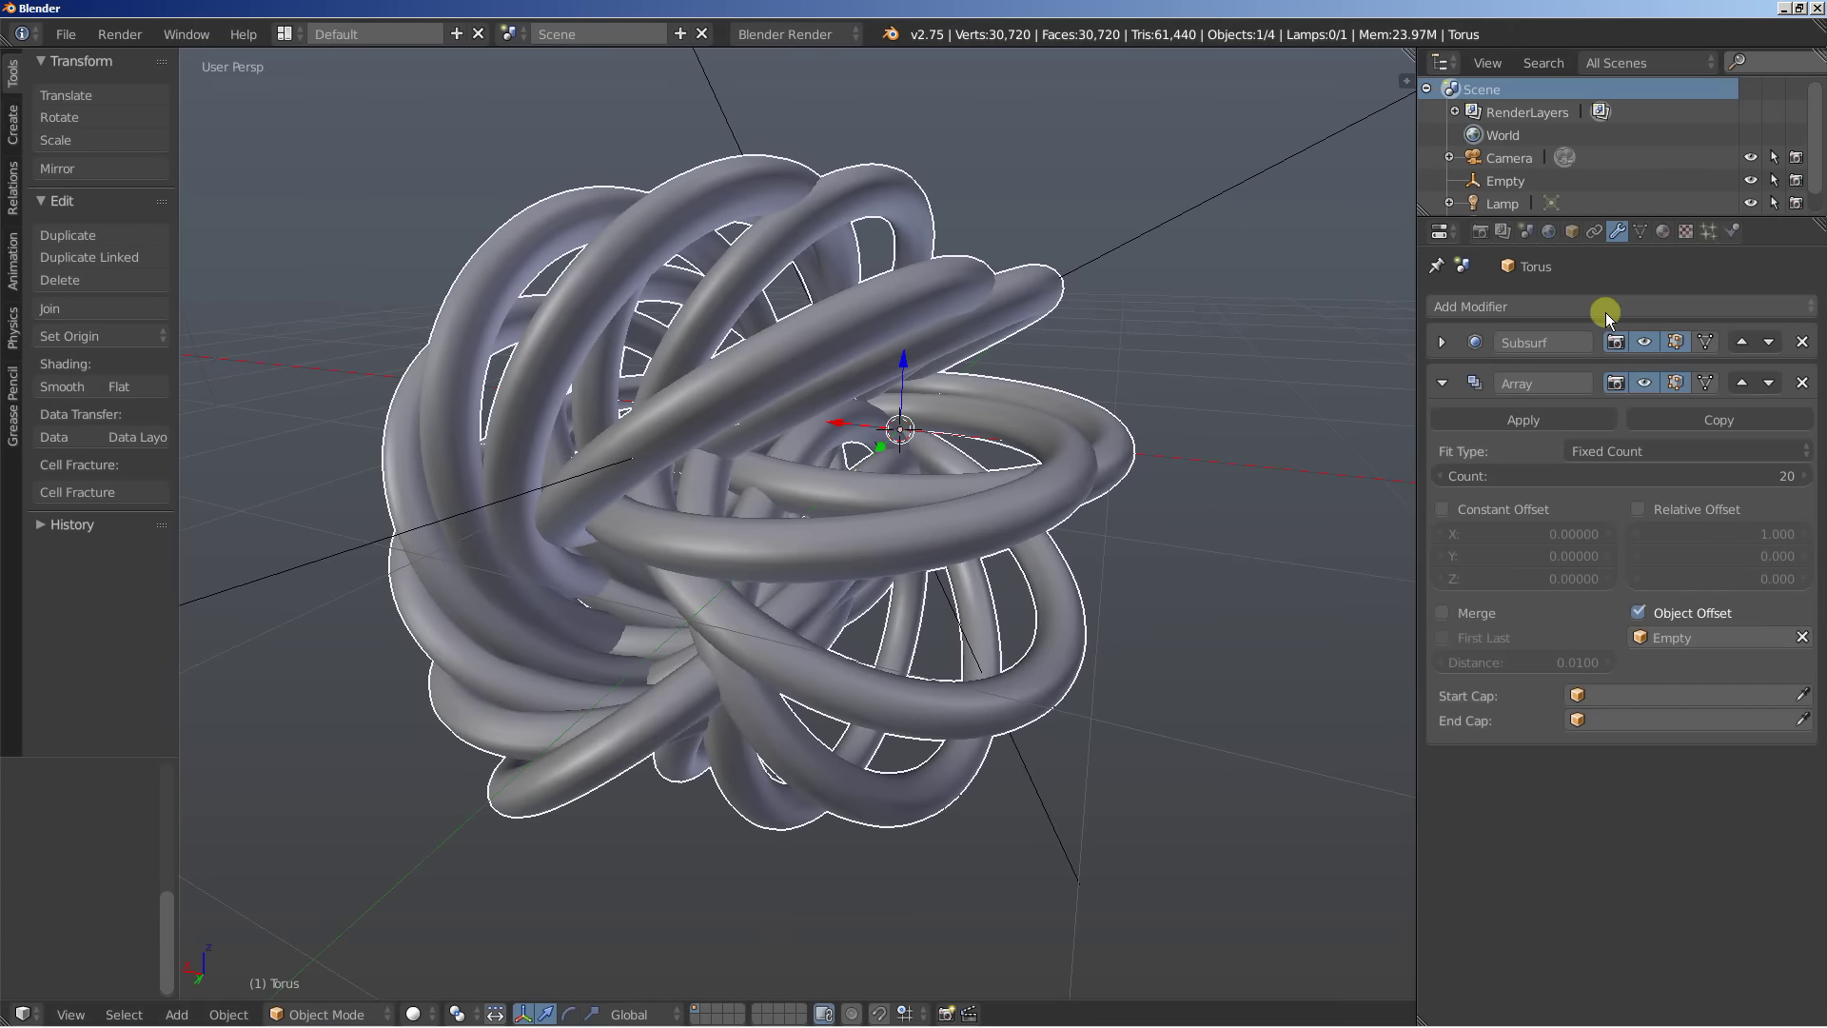
pyautogui.click(1442, 383)
pyautogui.click(1504, 307)
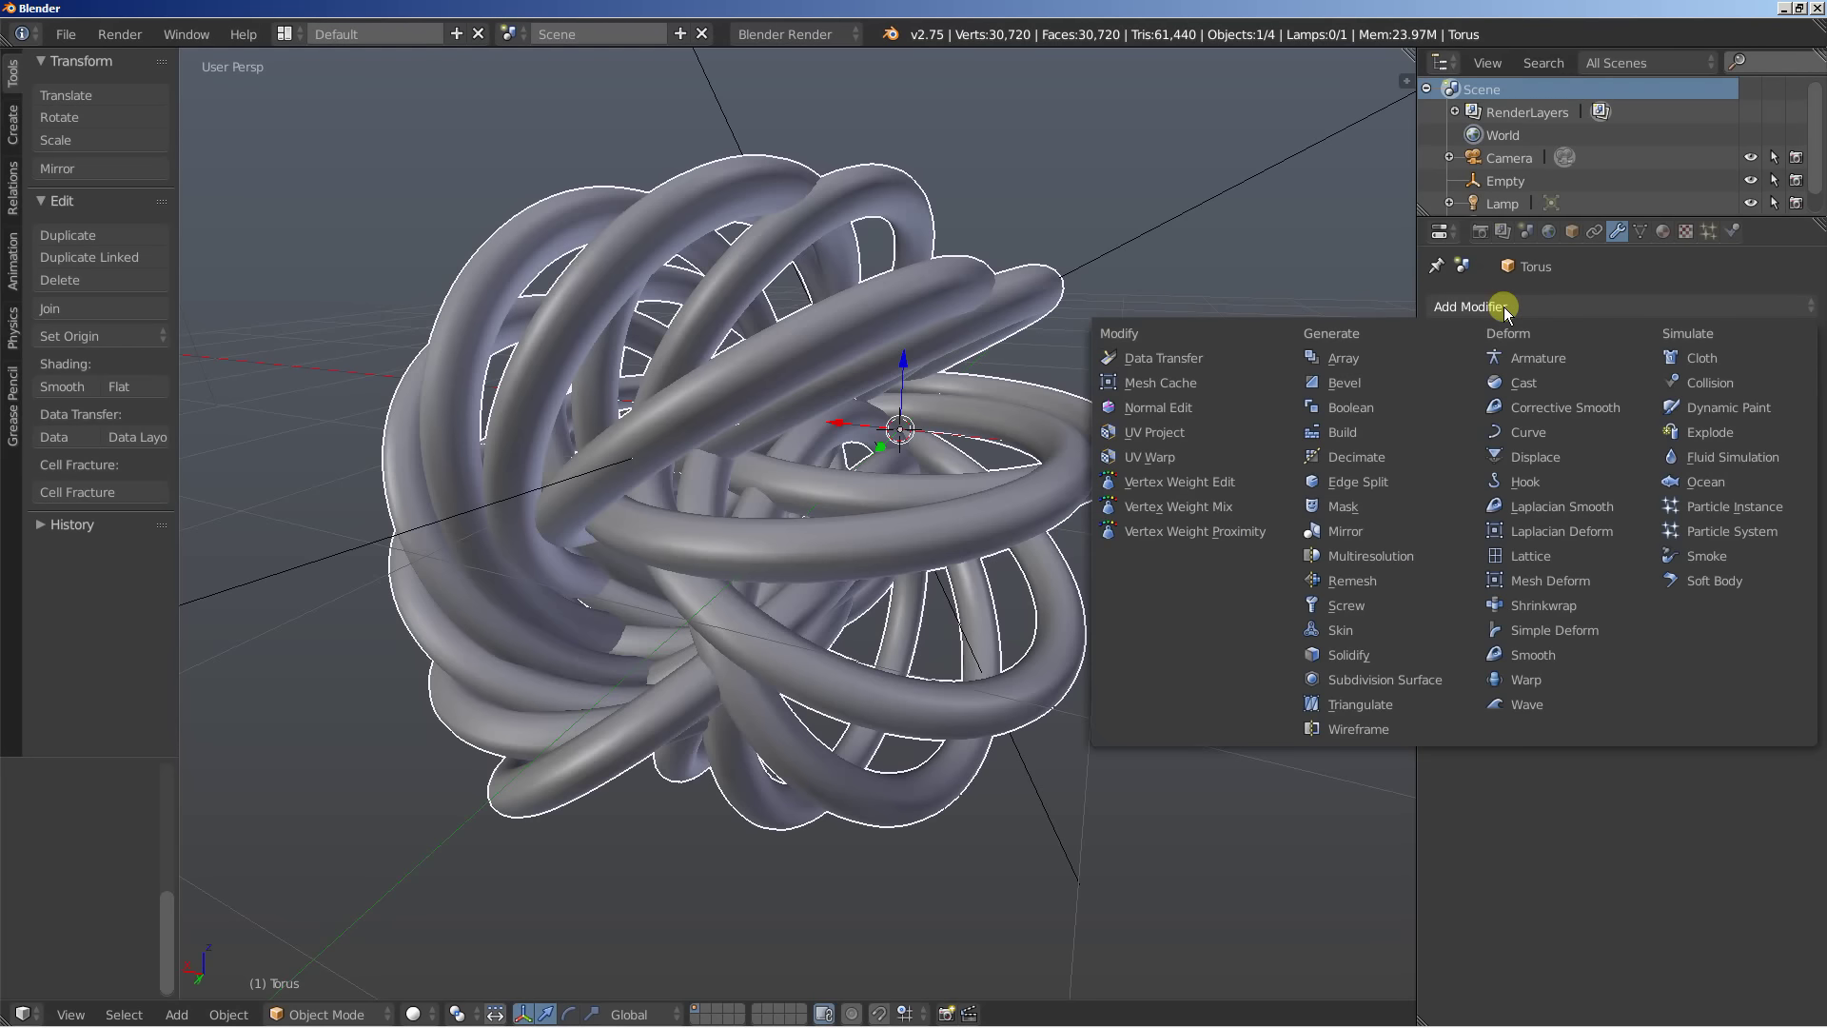
pyautogui.click(1540, 458)
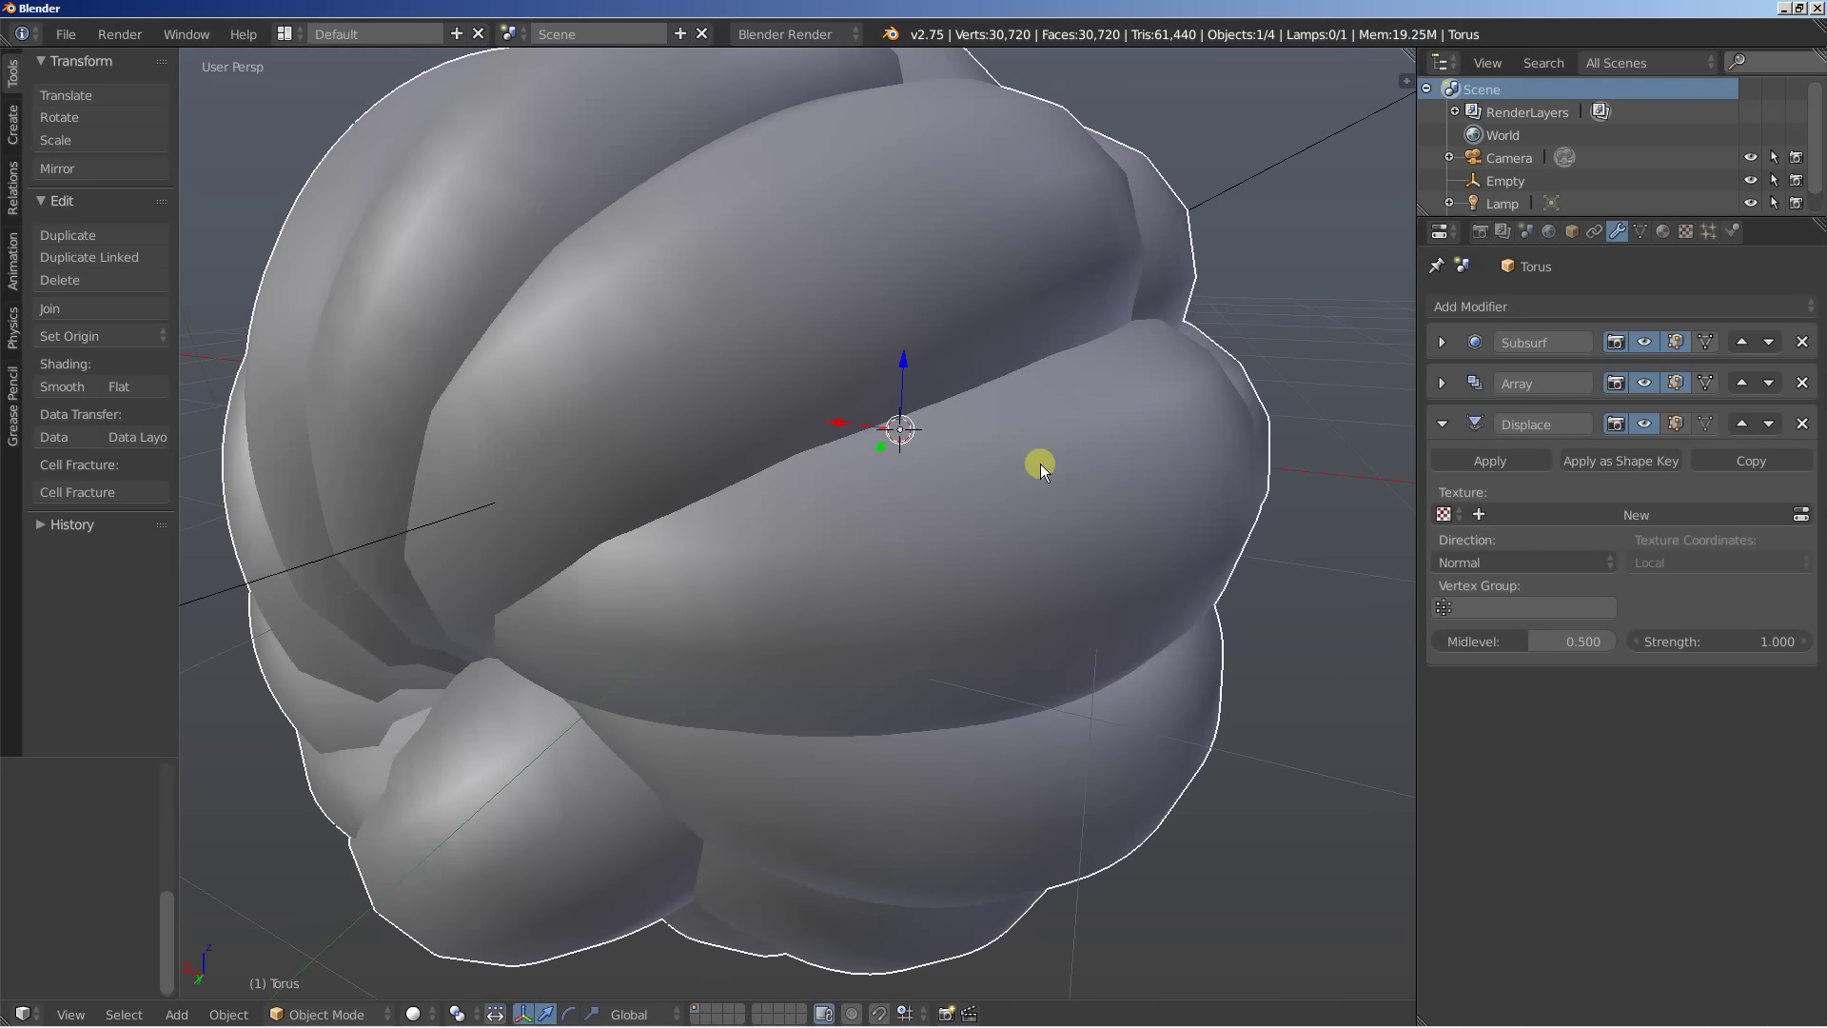
pyautogui.click(1452, 518)
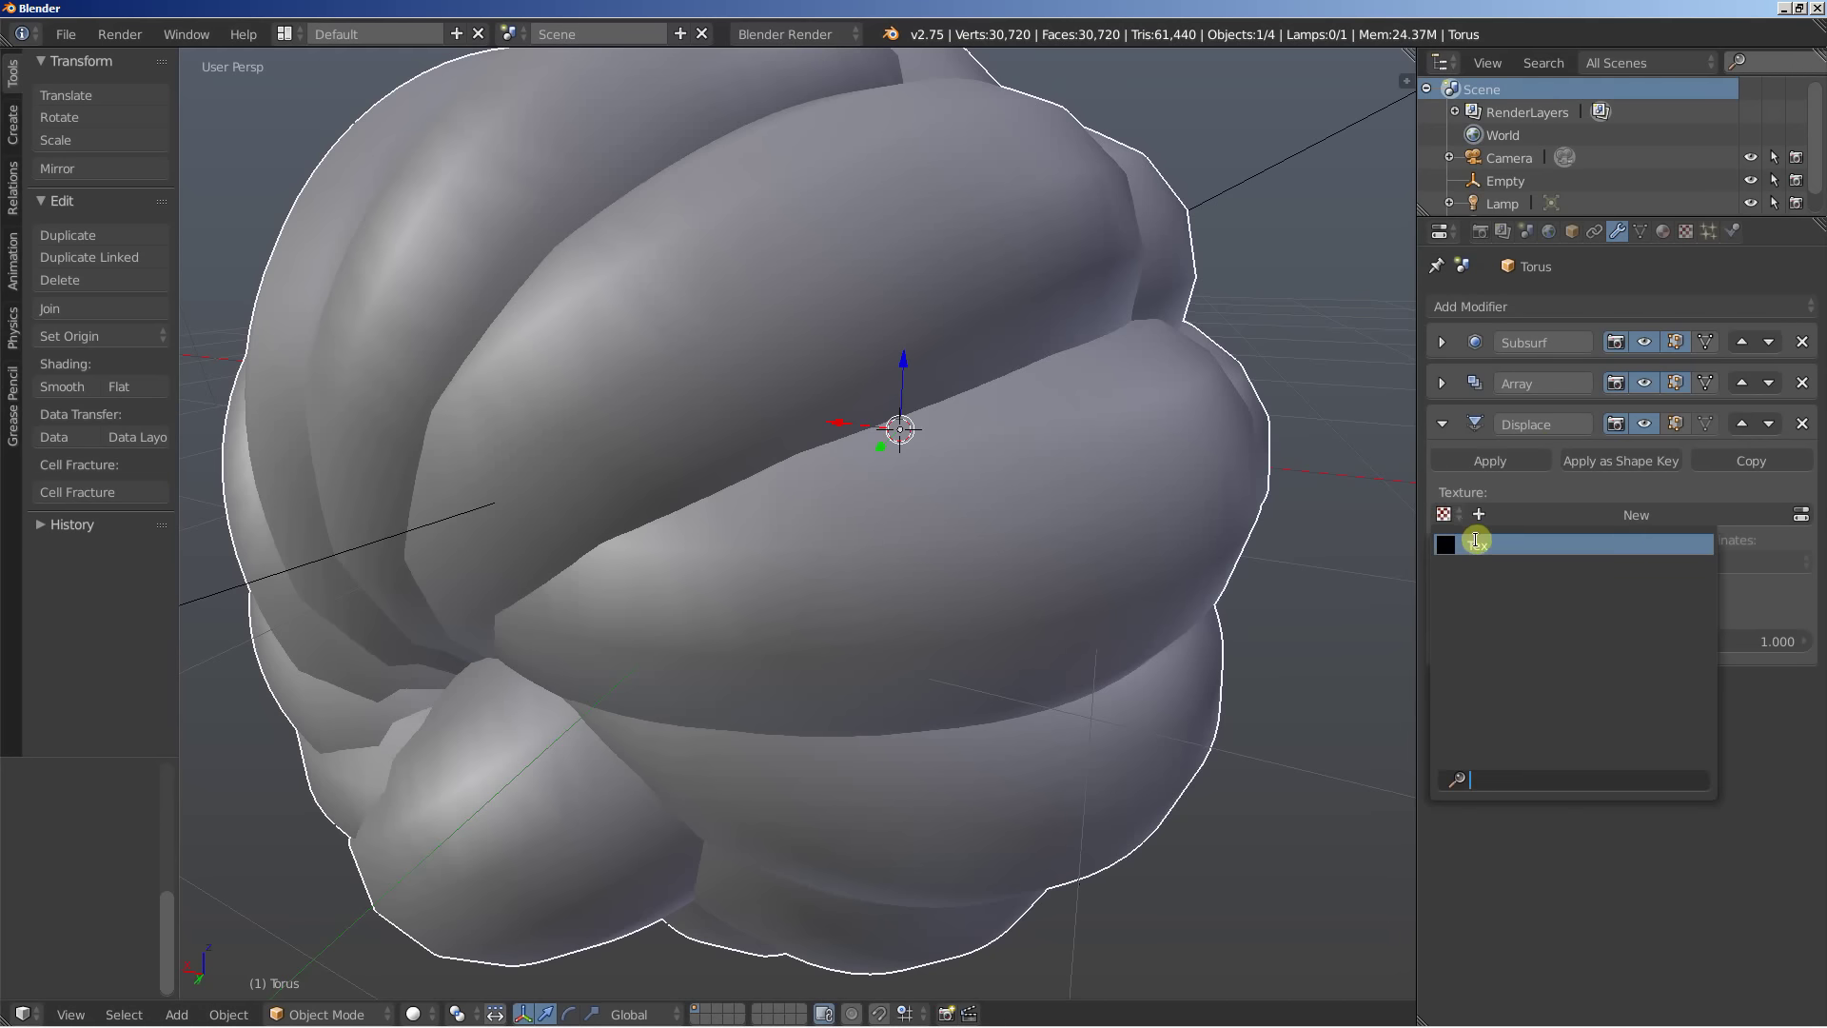
pyautogui.click(1477, 543)
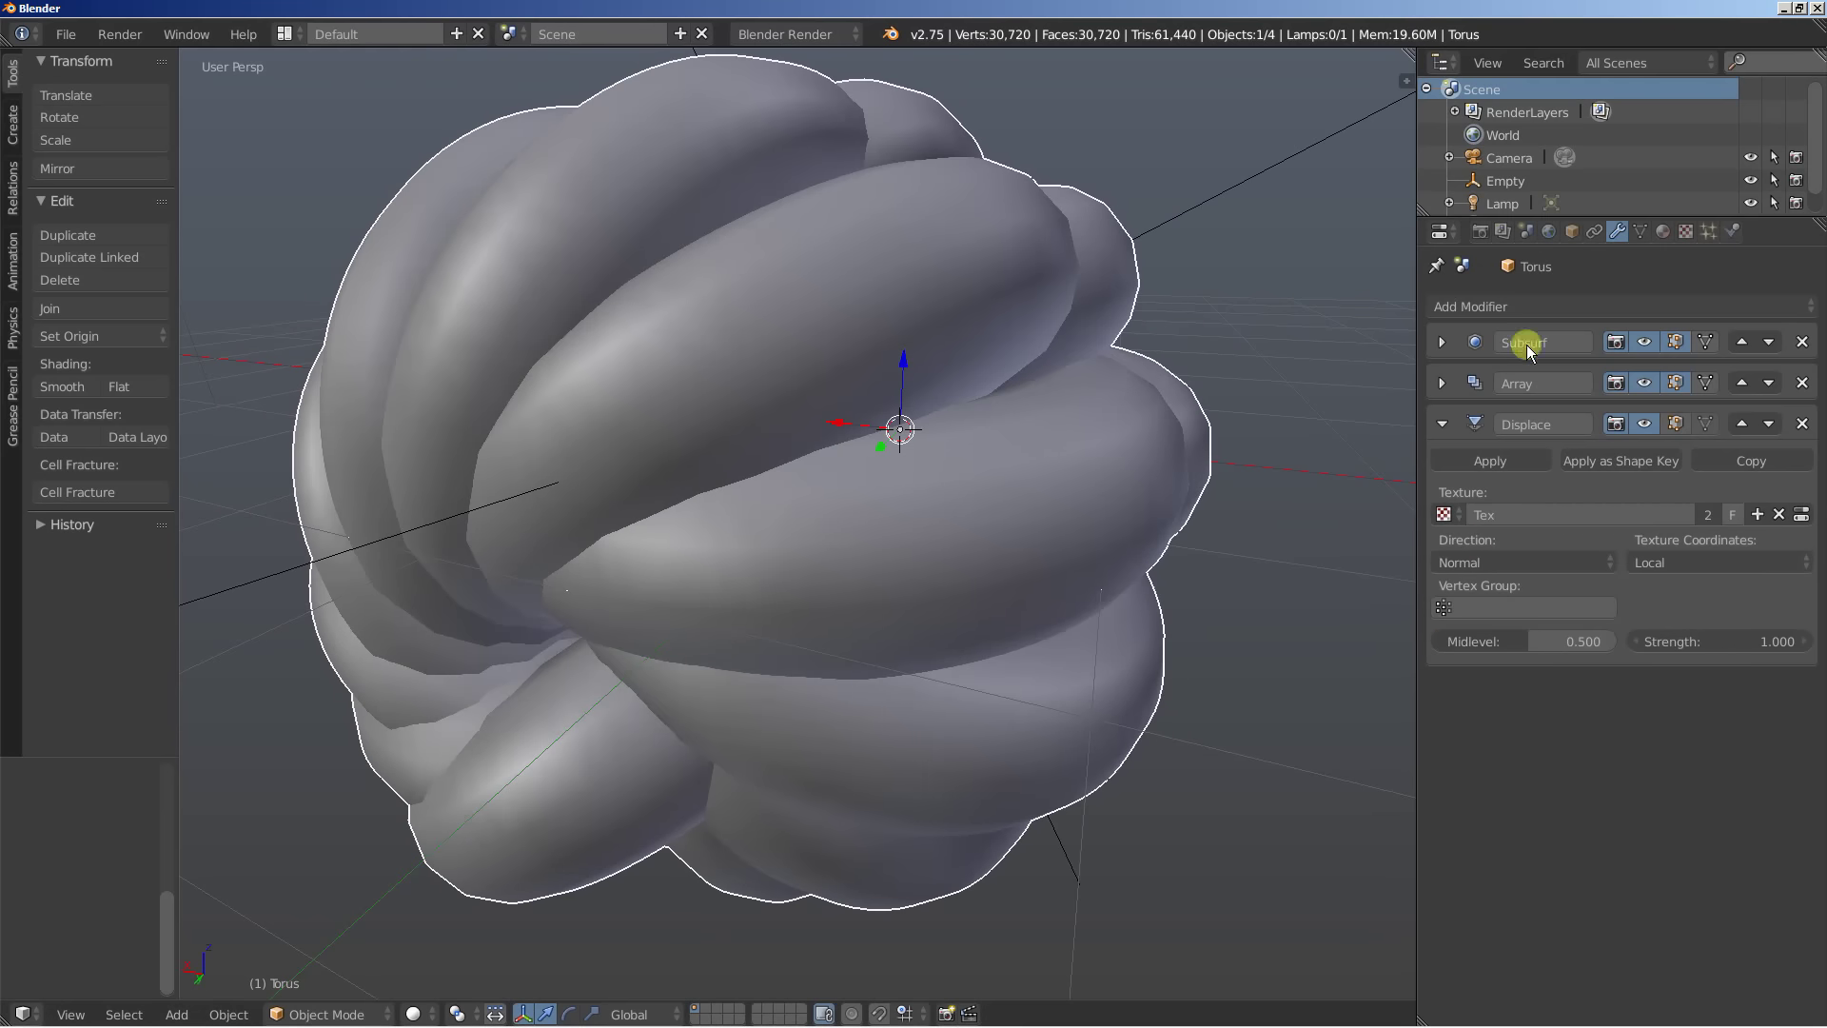
# Make the Tex texture a Clouds texture
pyautogui.click(1686, 230)
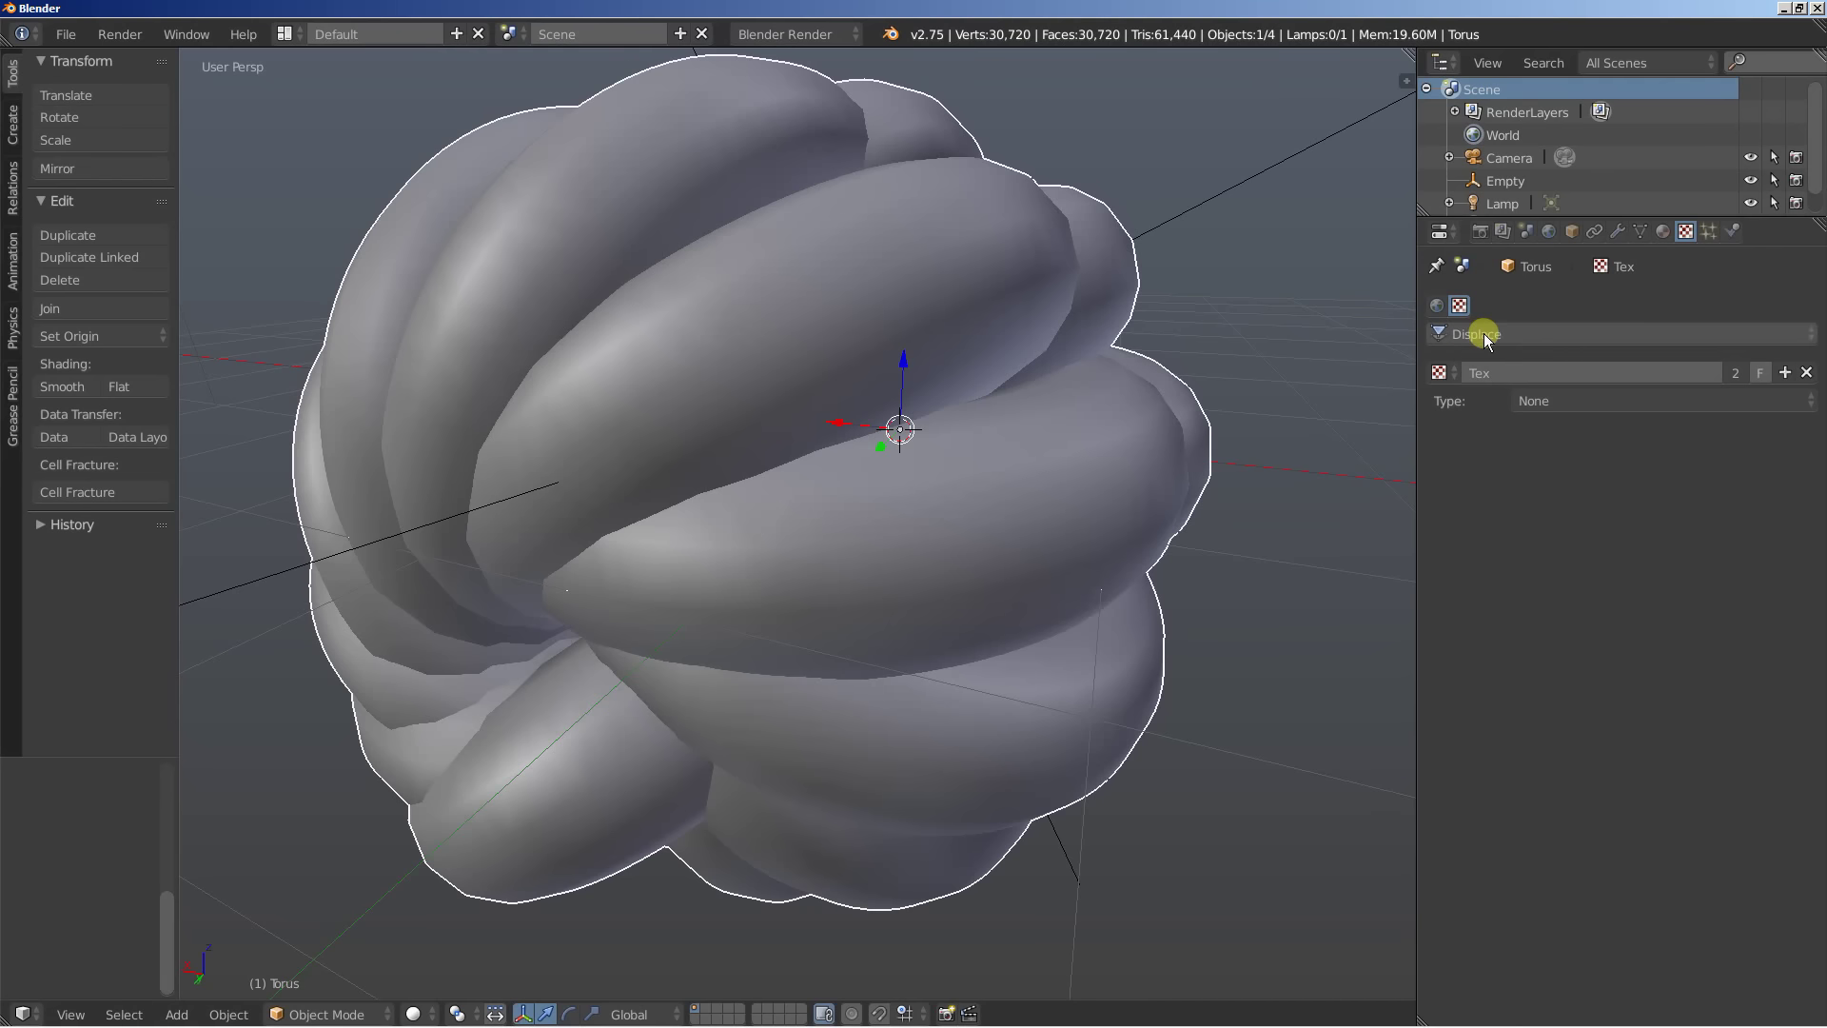
pyautogui.click(1552, 400)
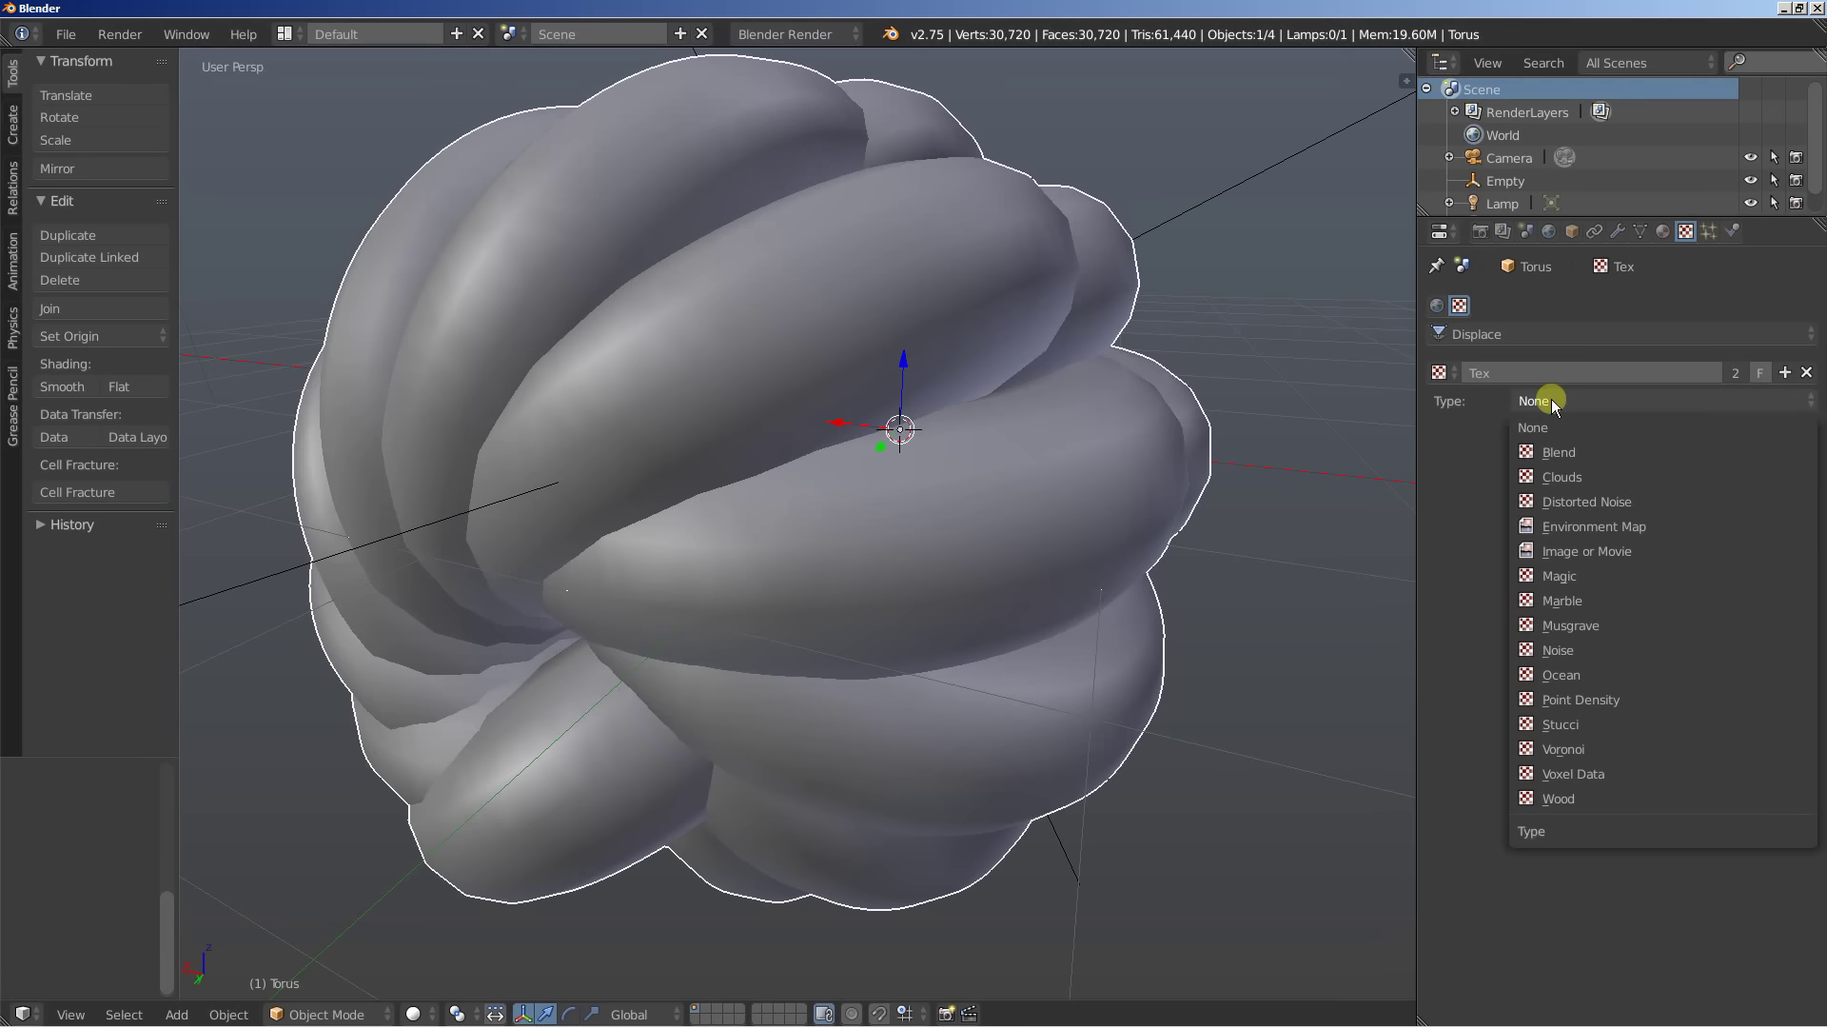
pyautogui.click(1582, 474)
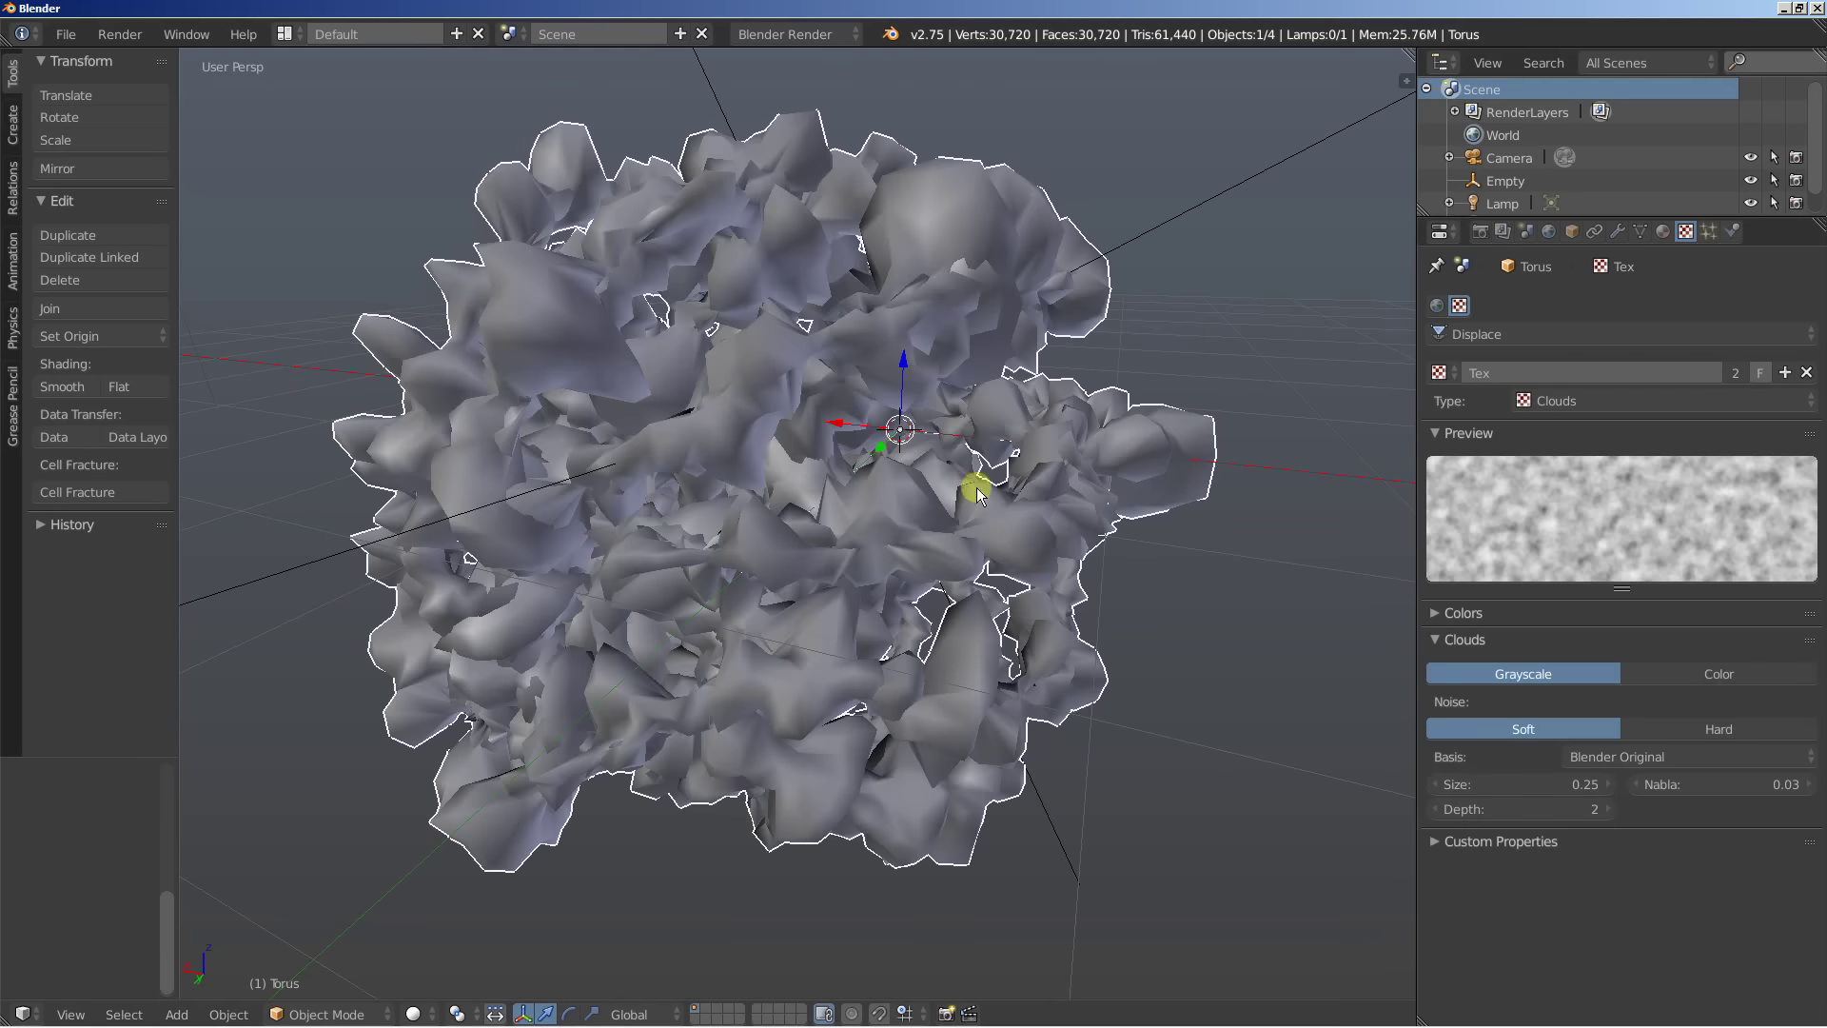
pyautogui.scroll(-3, 952, 487)
pyautogui.moveTo(918, 482)
pyautogui.mouseDown(button='middle')
pyautogui.moveTo(962, 437)
pyautogui.moveTo(910, 487)
pyautogui.moveTo(933, 490)
pyautogui.mouseUp(button='middle')
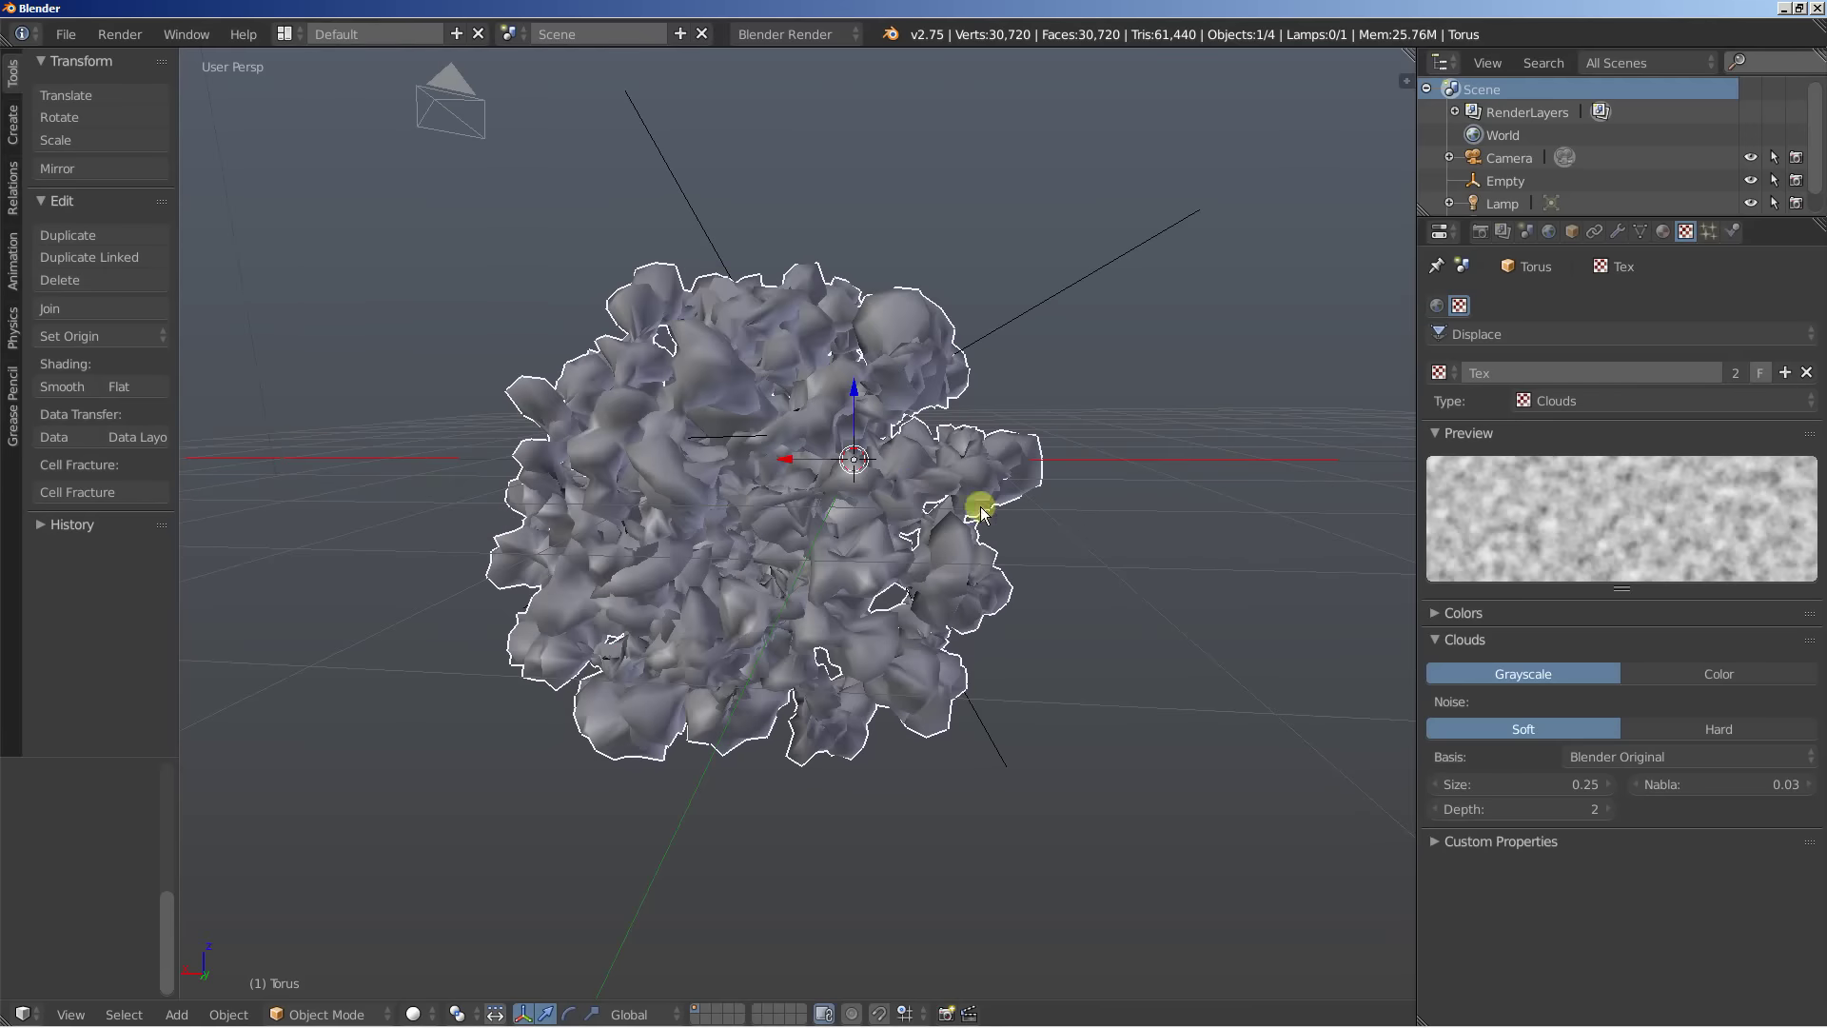
# Set the Clouds texture Size to 2 and Depth to 4
pyautogui.click(1568, 796)
pyautogui.write('2')
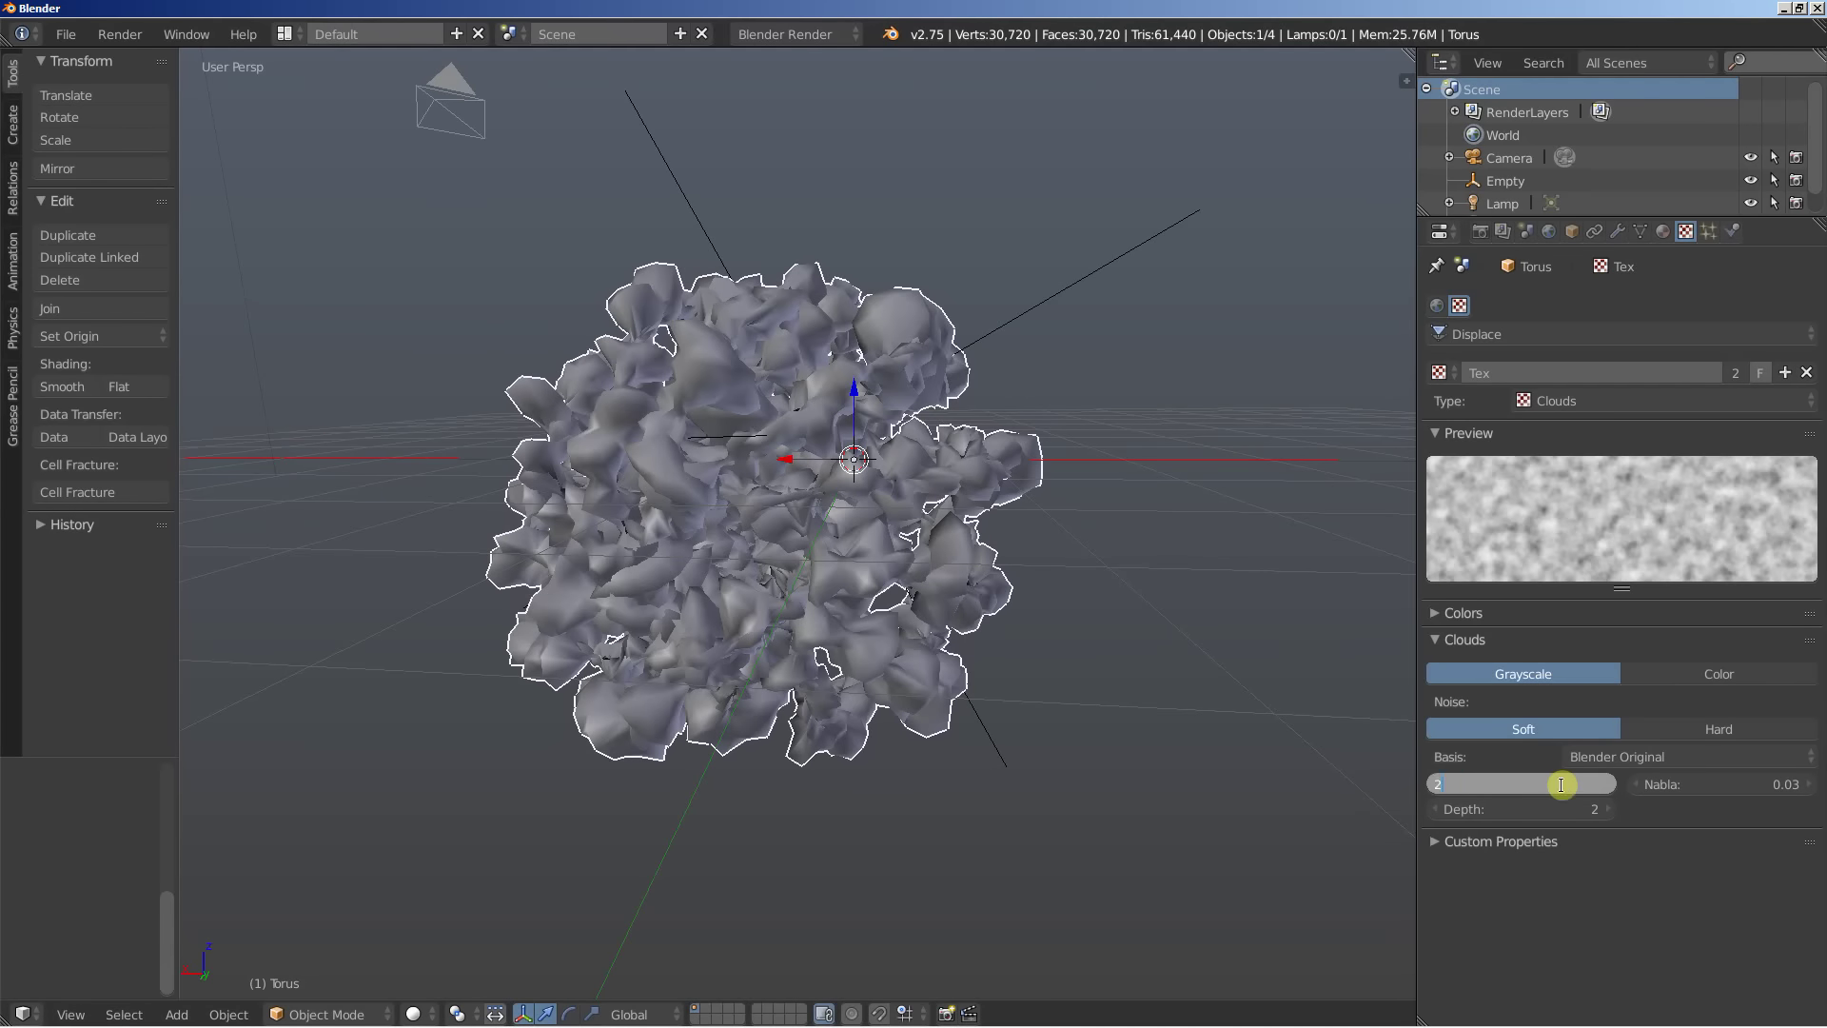
pyautogui.press('Return')
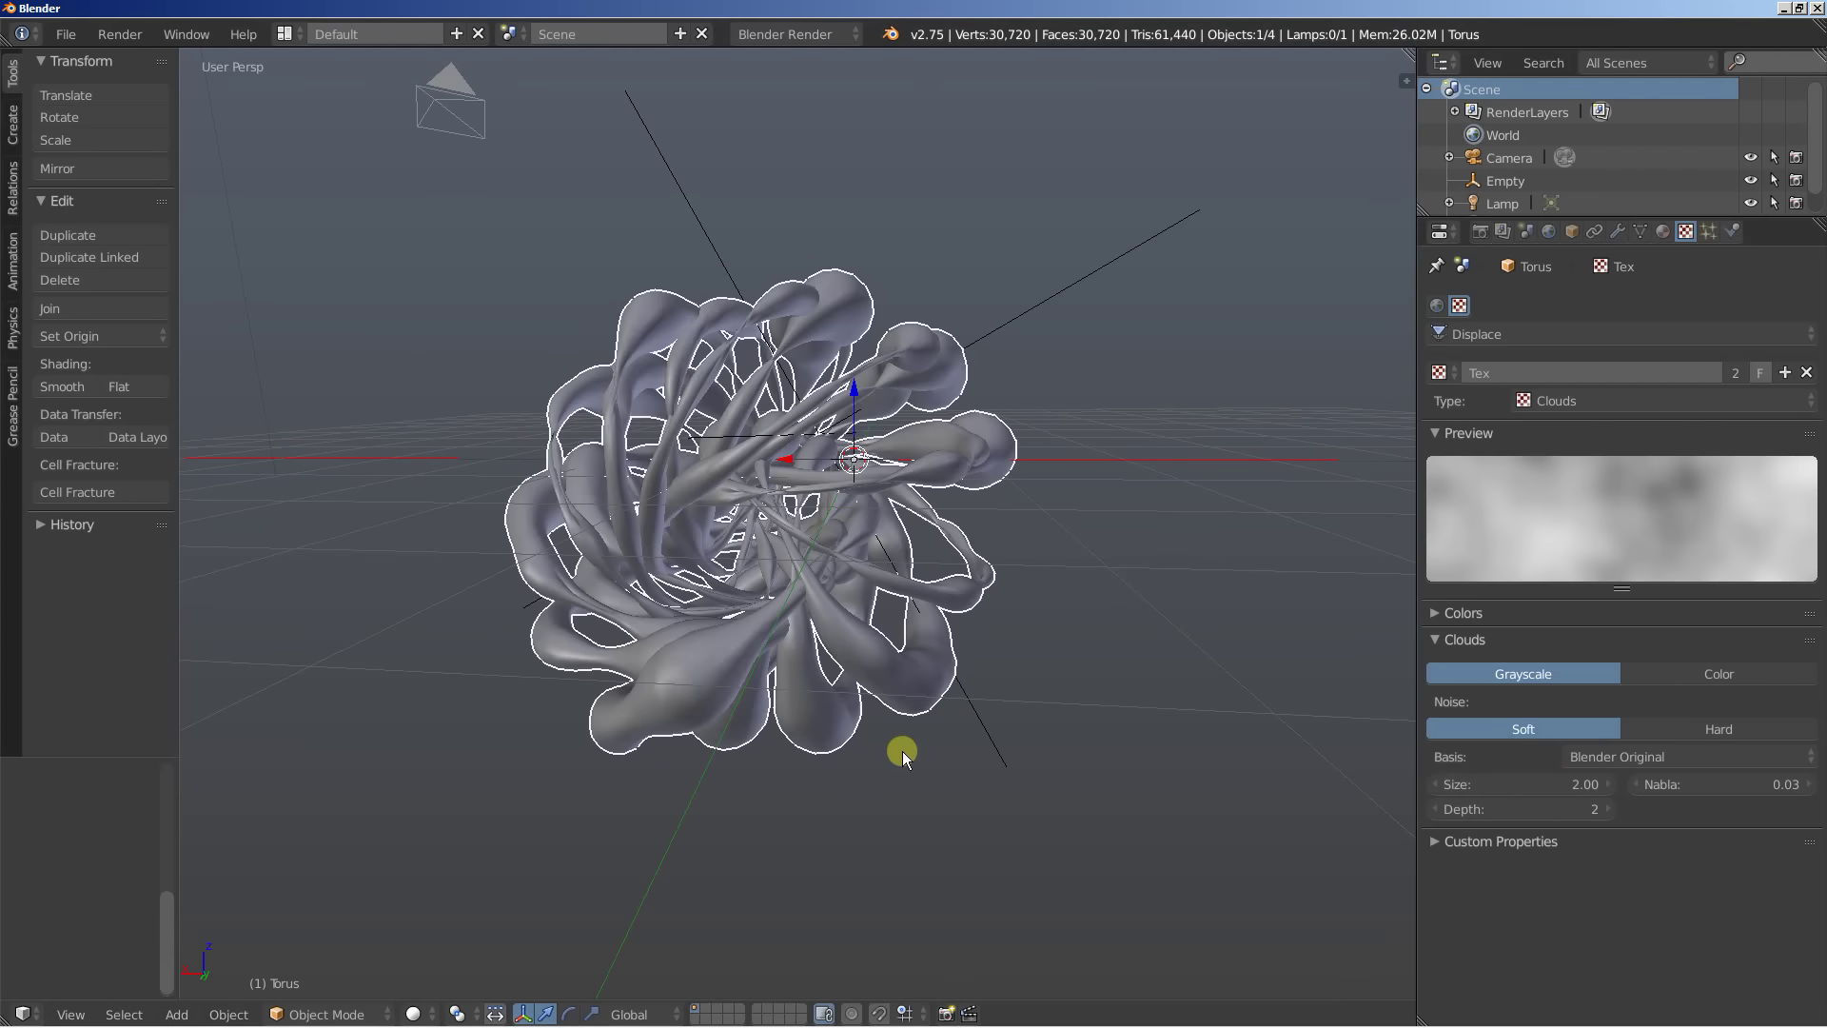
pyautogui.moveTo(866, 697); pyautogui.dragTo(809, 718, button='middle')
pyautogui.scroll(4, 809, 717)
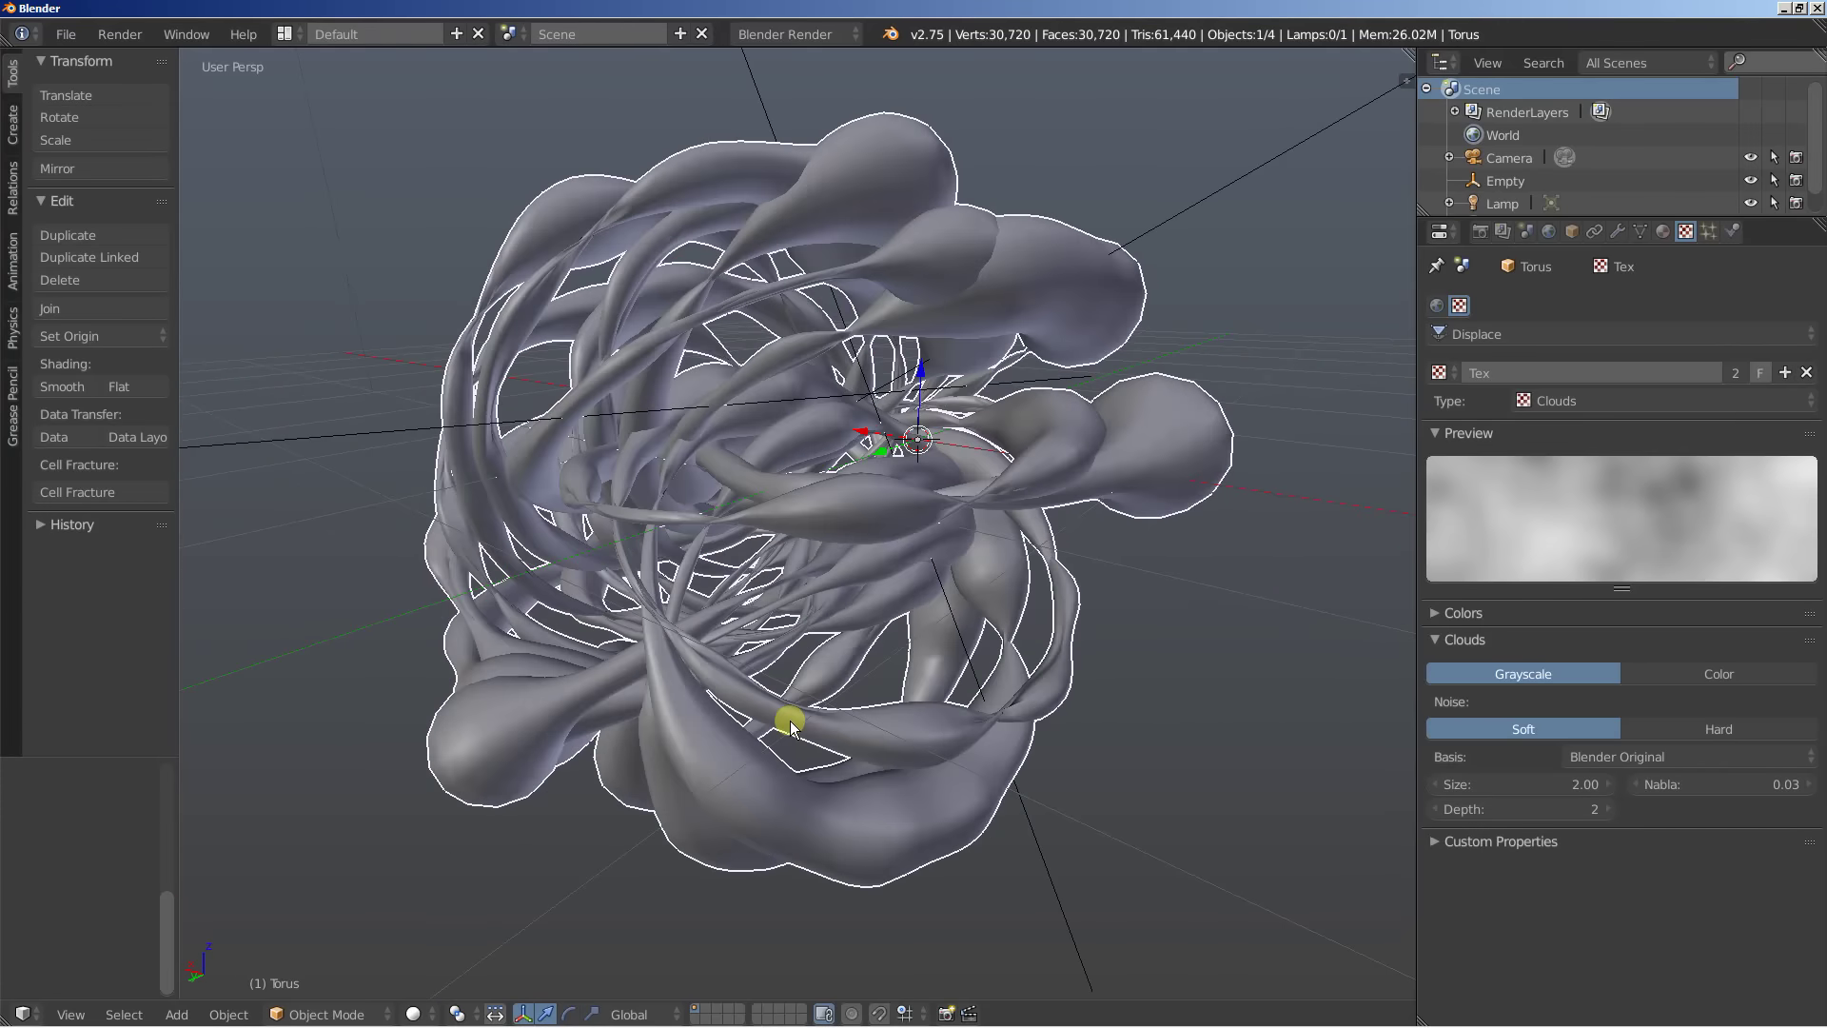
pyautogui.click(1524, 816)
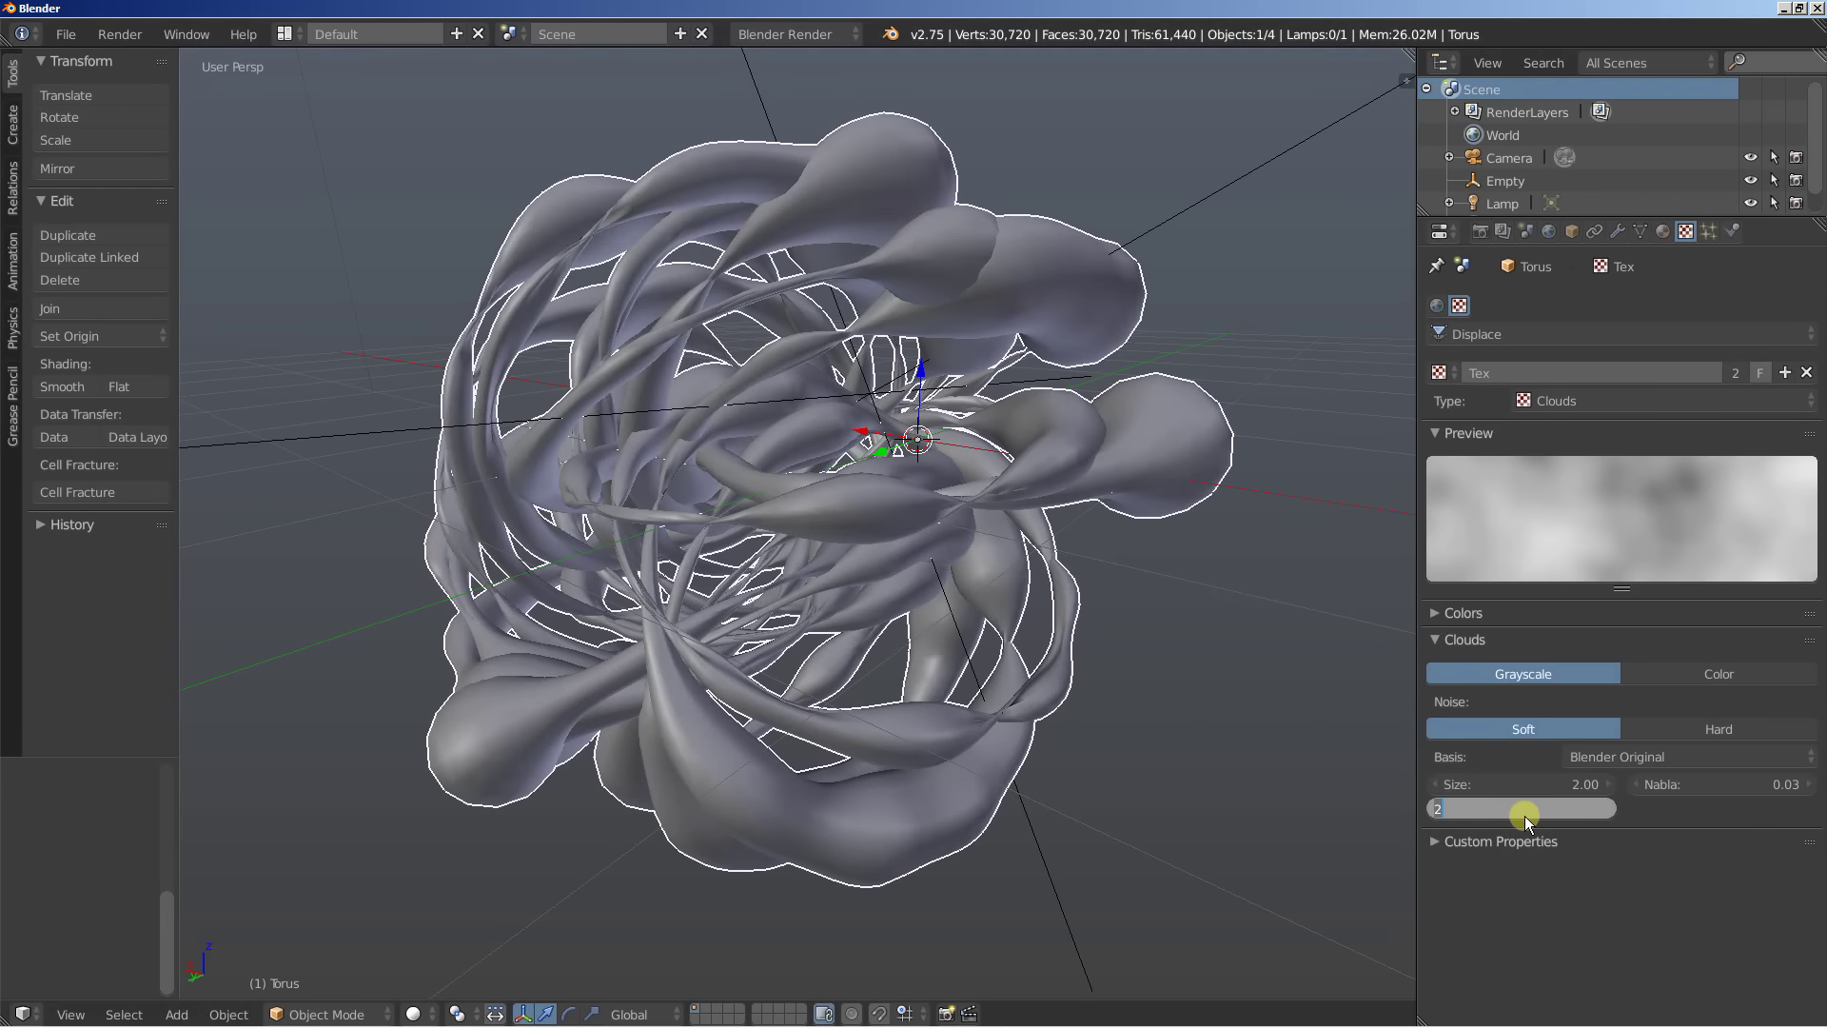
pyautogui.write('4')
pyautogui.press('Return')
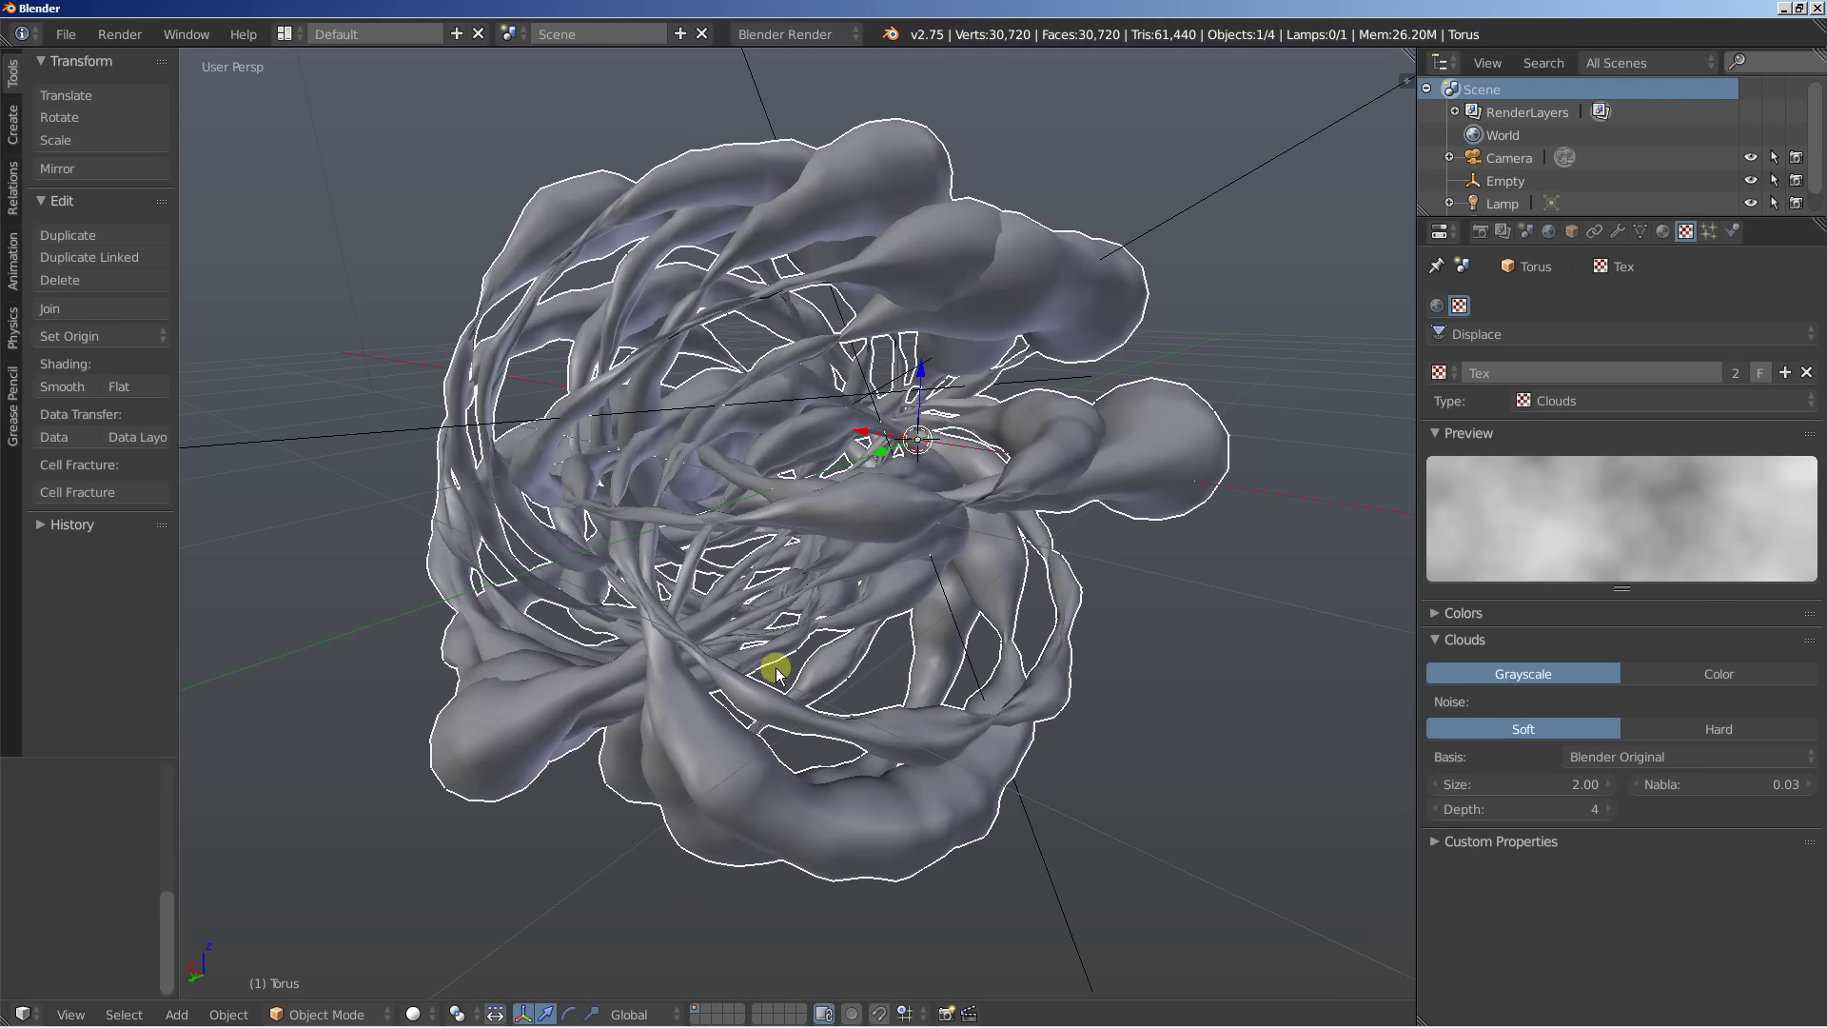
pyautogui.moveTo(775, 671)
pyautogui.mouseDown(button='middle')
pyautogui.moveTo(848, 625)
pyautogui.moveTo(834, 530)
pyautogui.moveTo(794, 539)
pyautogui.moveTo(739, 653)
pyautogui.moveTo(808, 672)
pyautogui.mouseUp(button='middle')
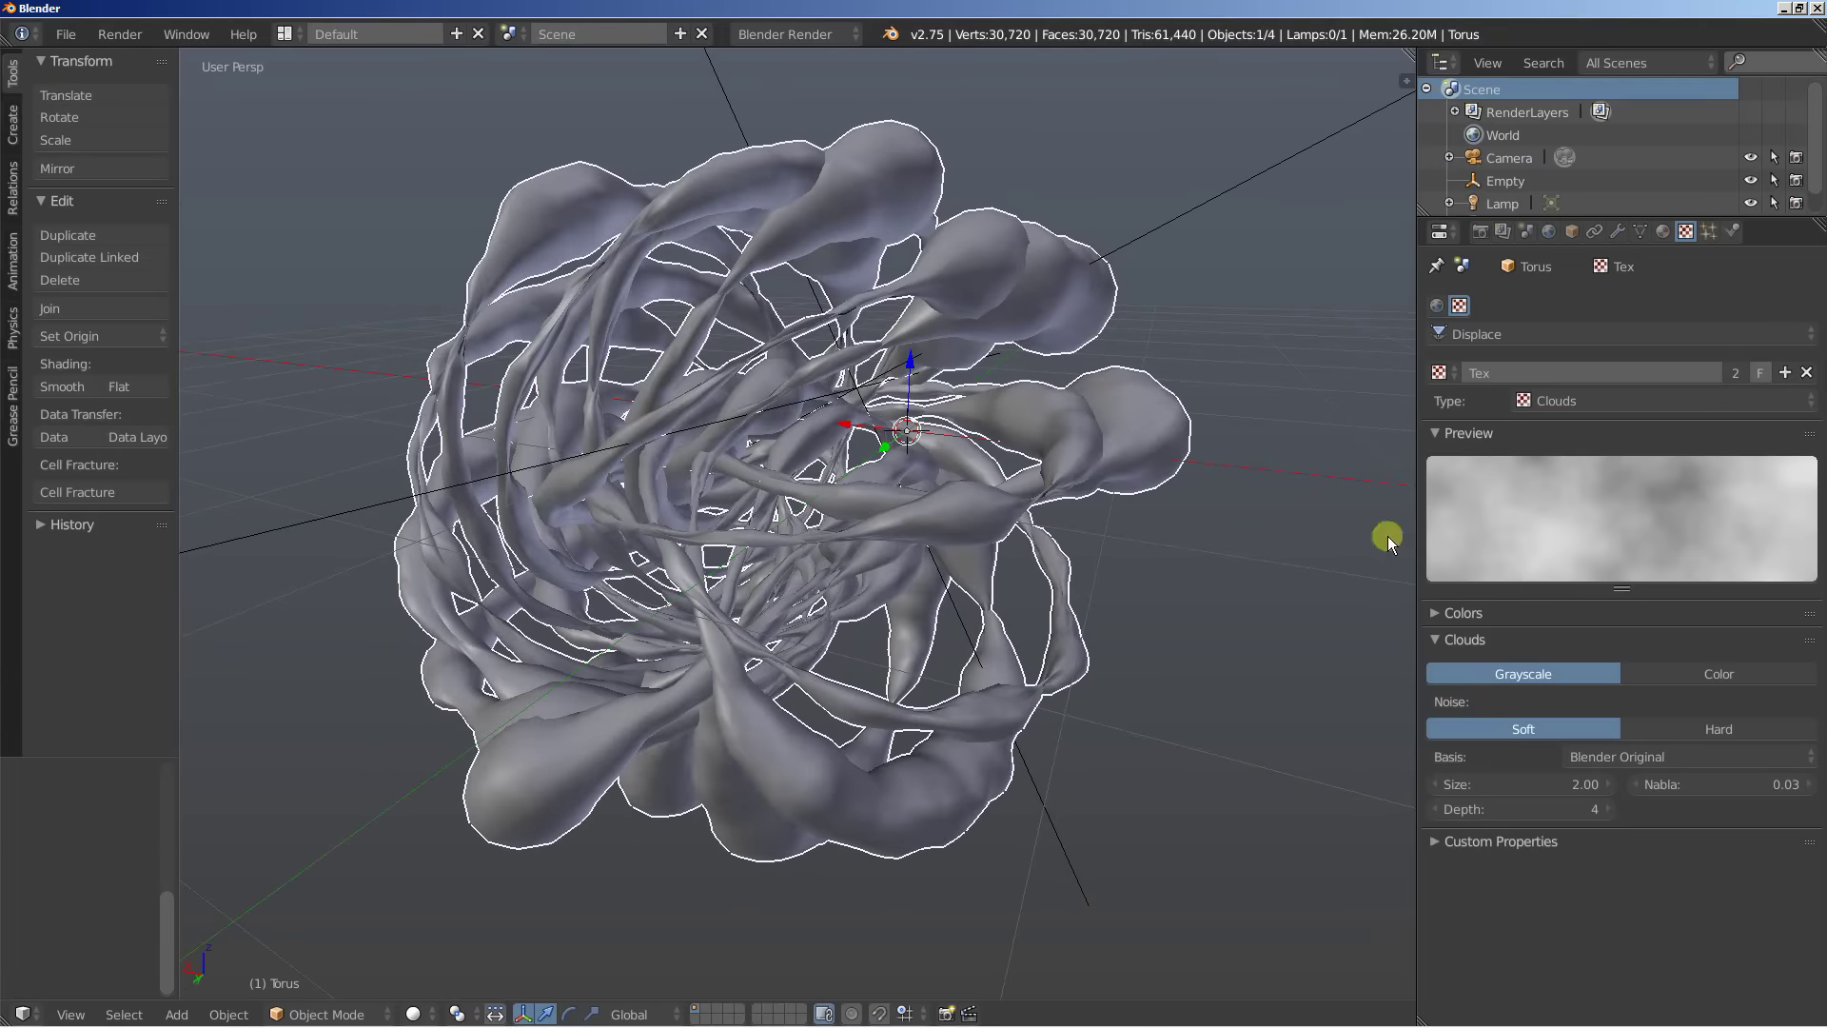
# Add a second Subdivision Surface modifier, collapse it, then add a second Displace modifier
pyautogui.click(1613, 231)
pyautogui.click(1565, 311)
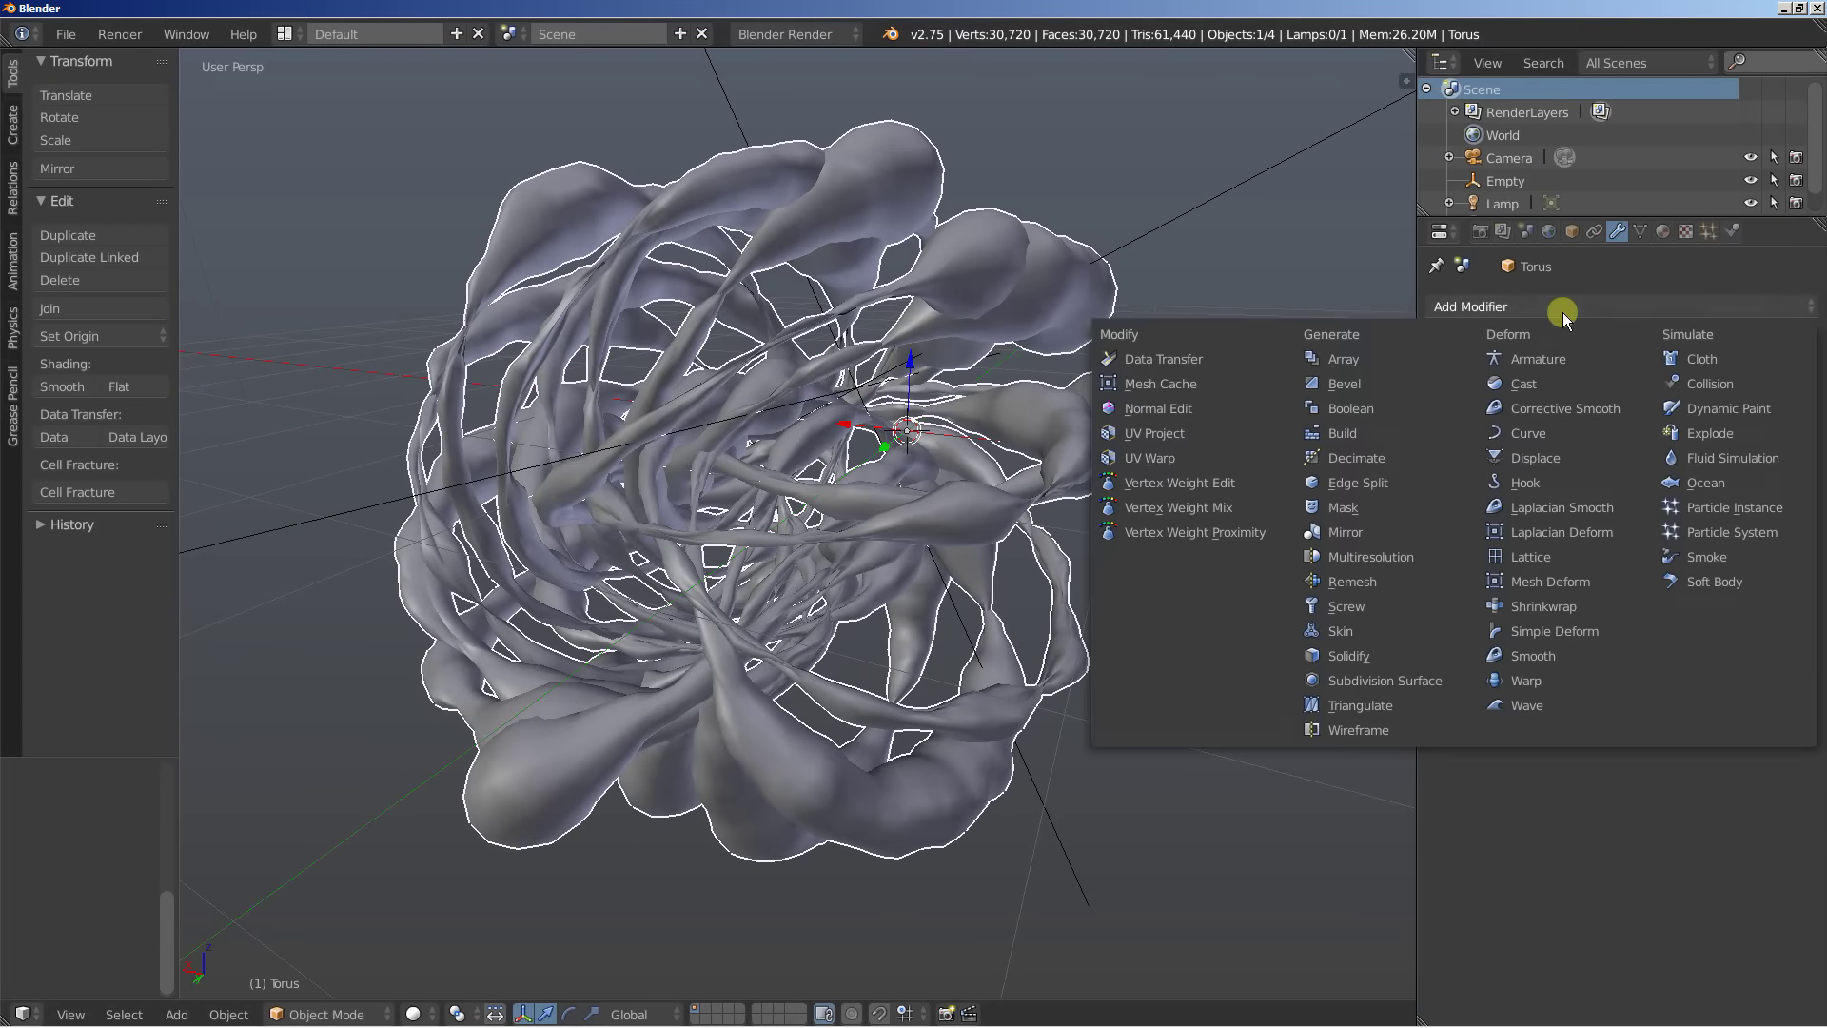
pyautogui.click(1361, 681)
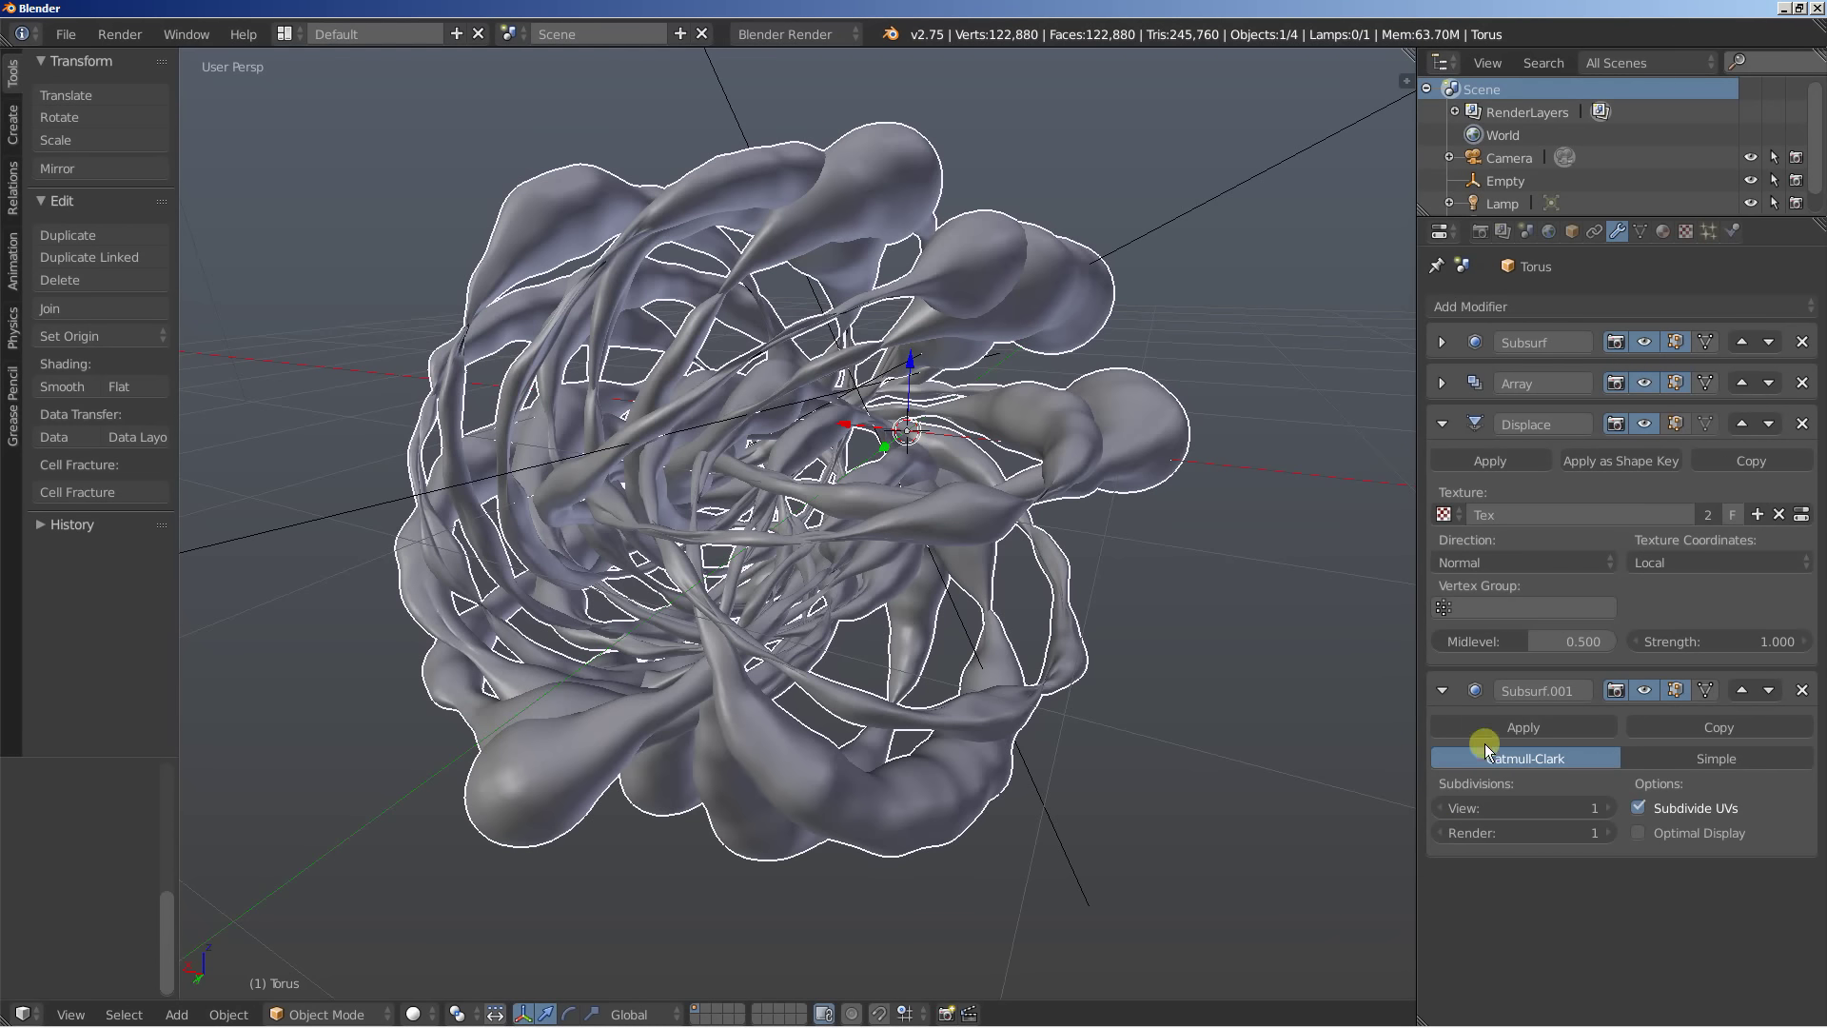
pyautogui.click(1442, 689)
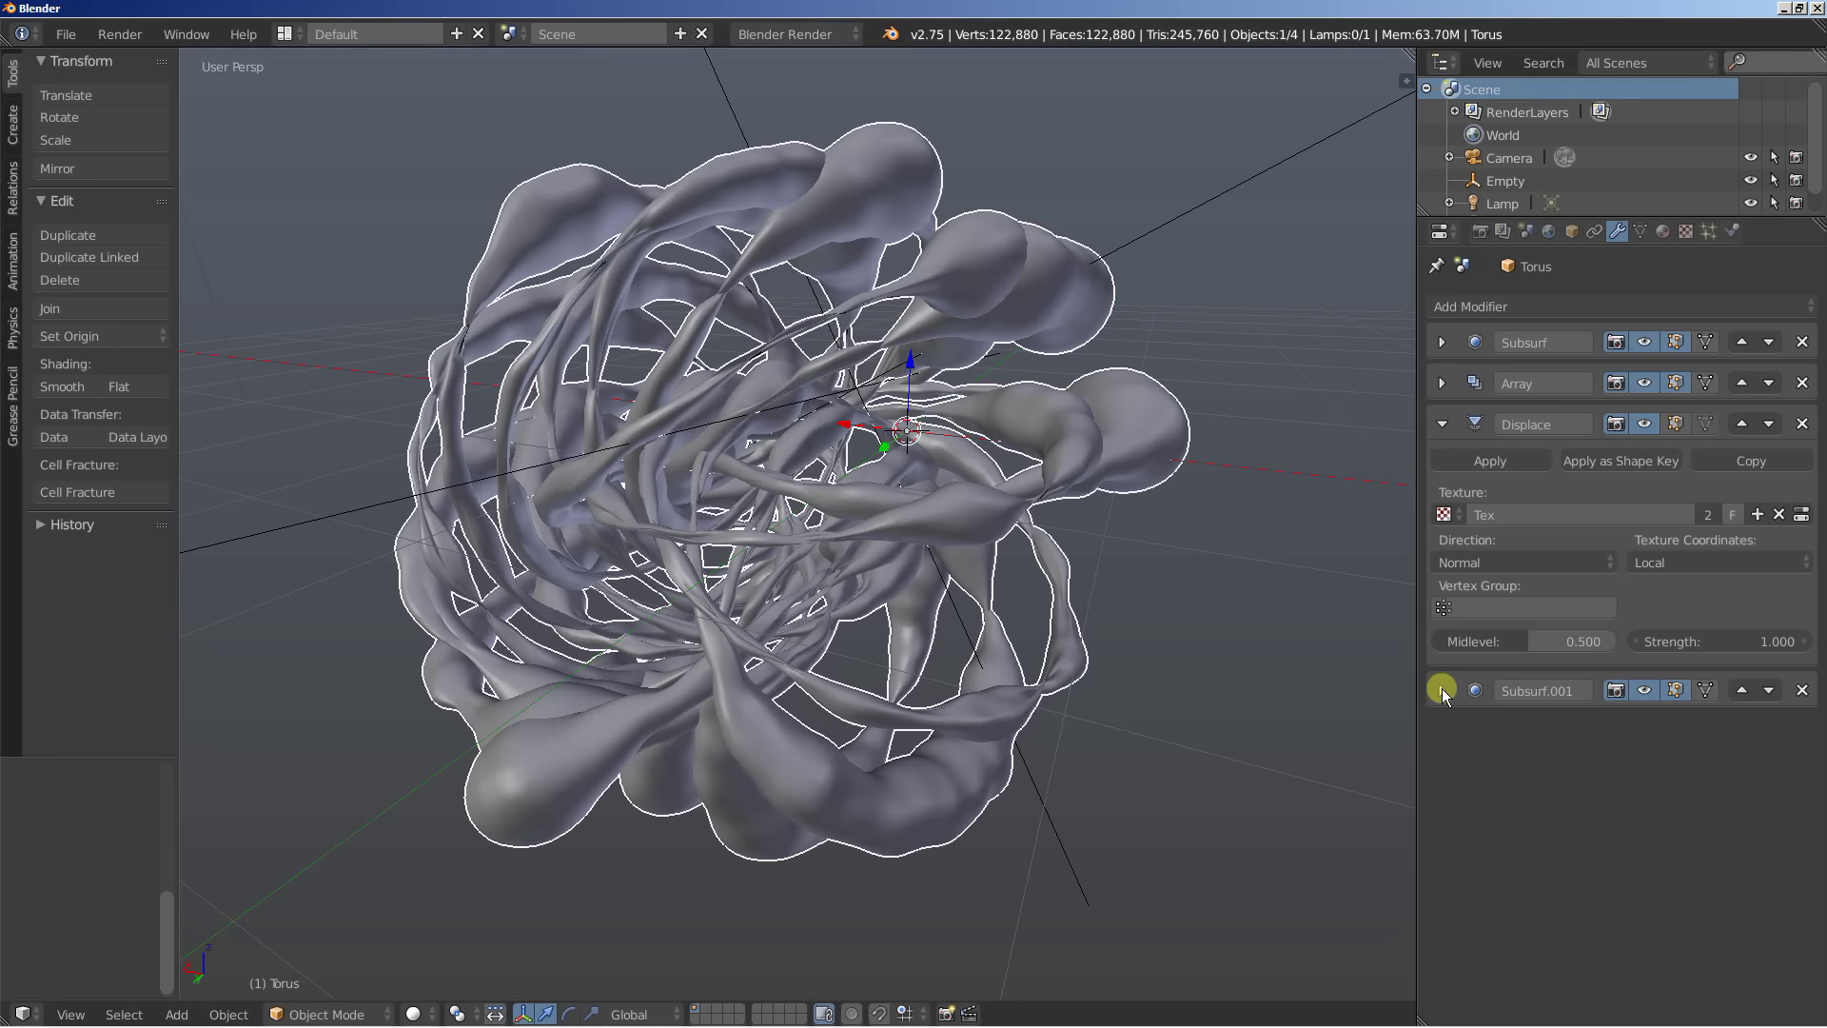
pyautogui.click(1517, 311)
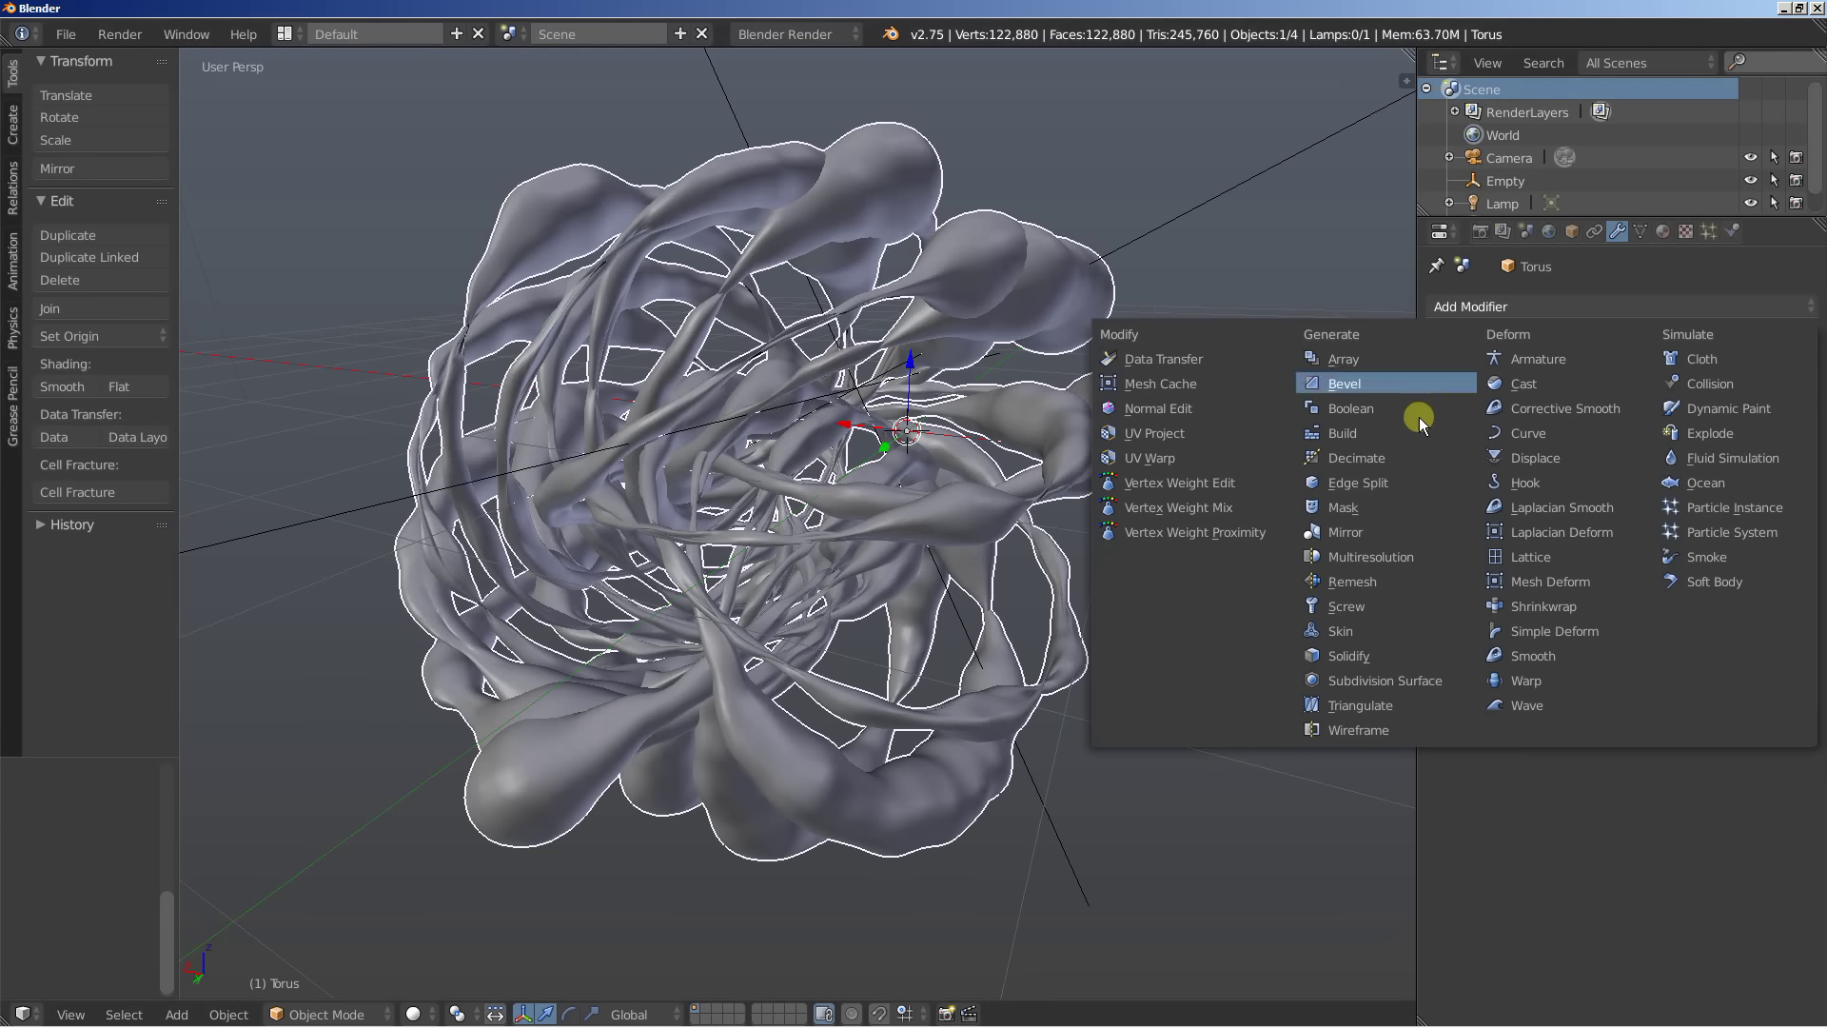
pyautogui.click(1531, 457)
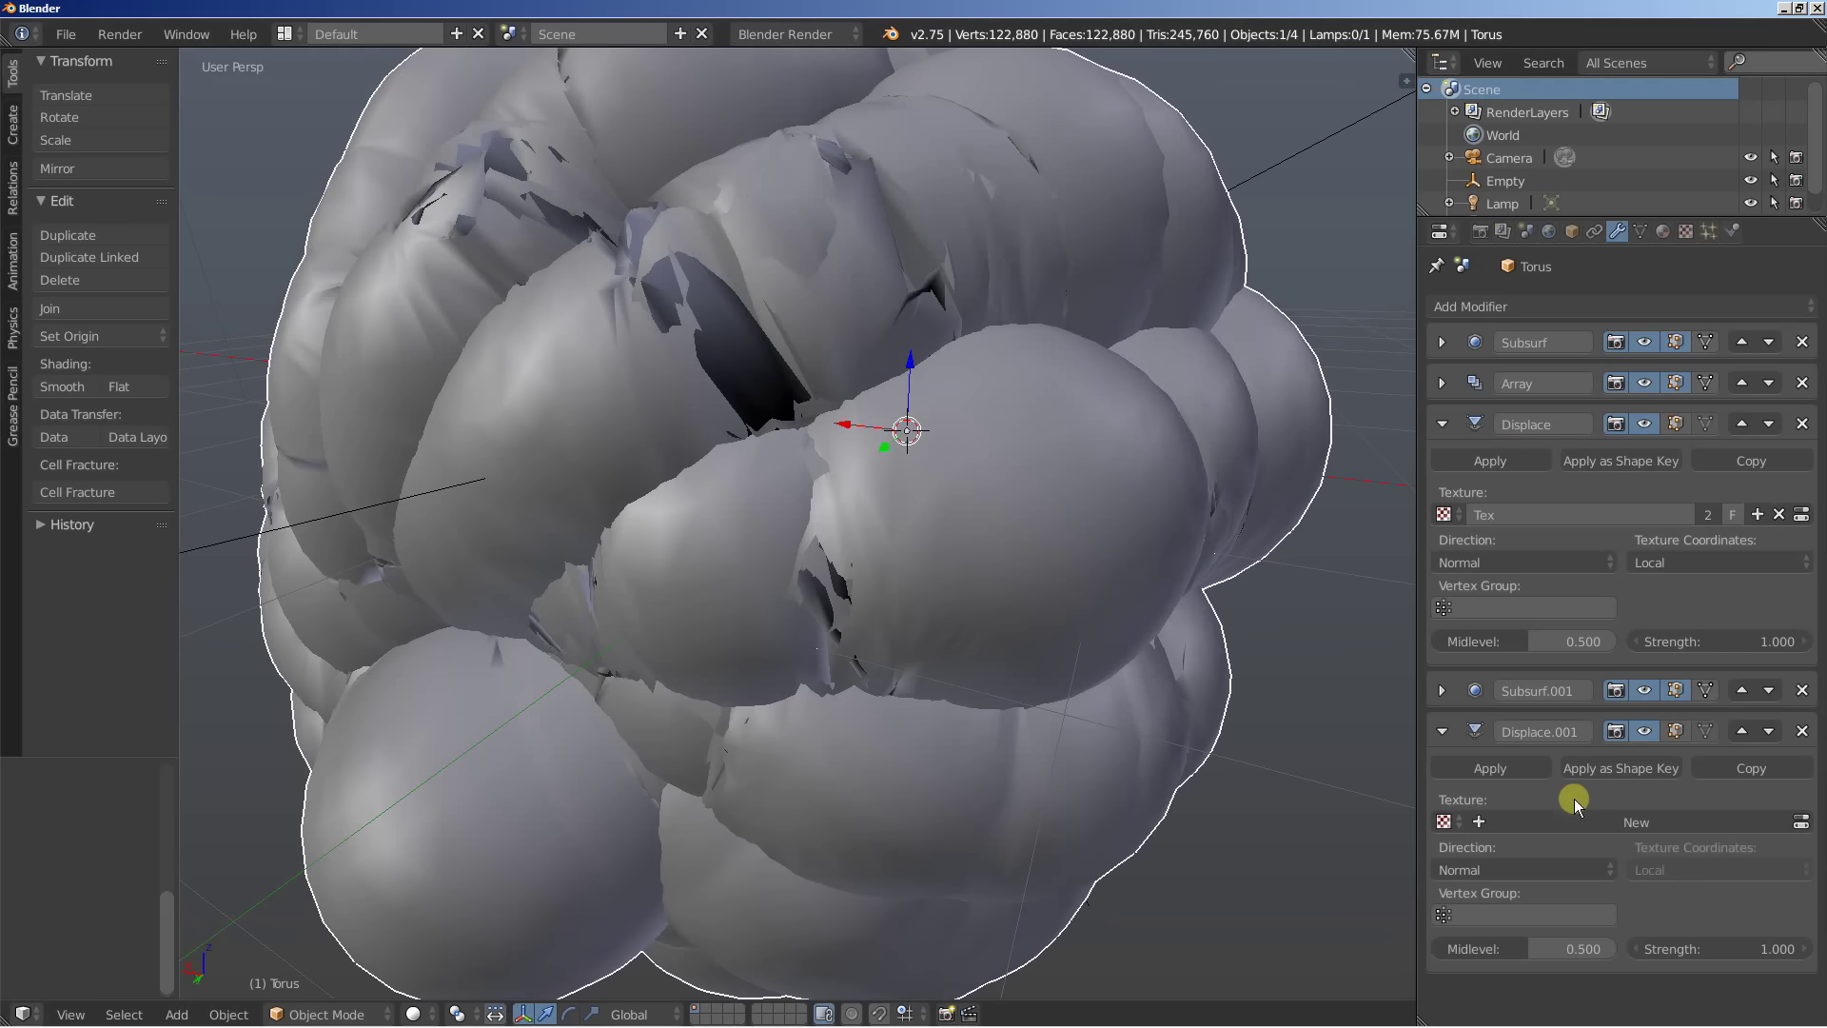
# Create a new texture Tex.001 for Displace.001 using hard Clouds noise with a Voronoi F2 basis
pyautogui.click(1590, 820)
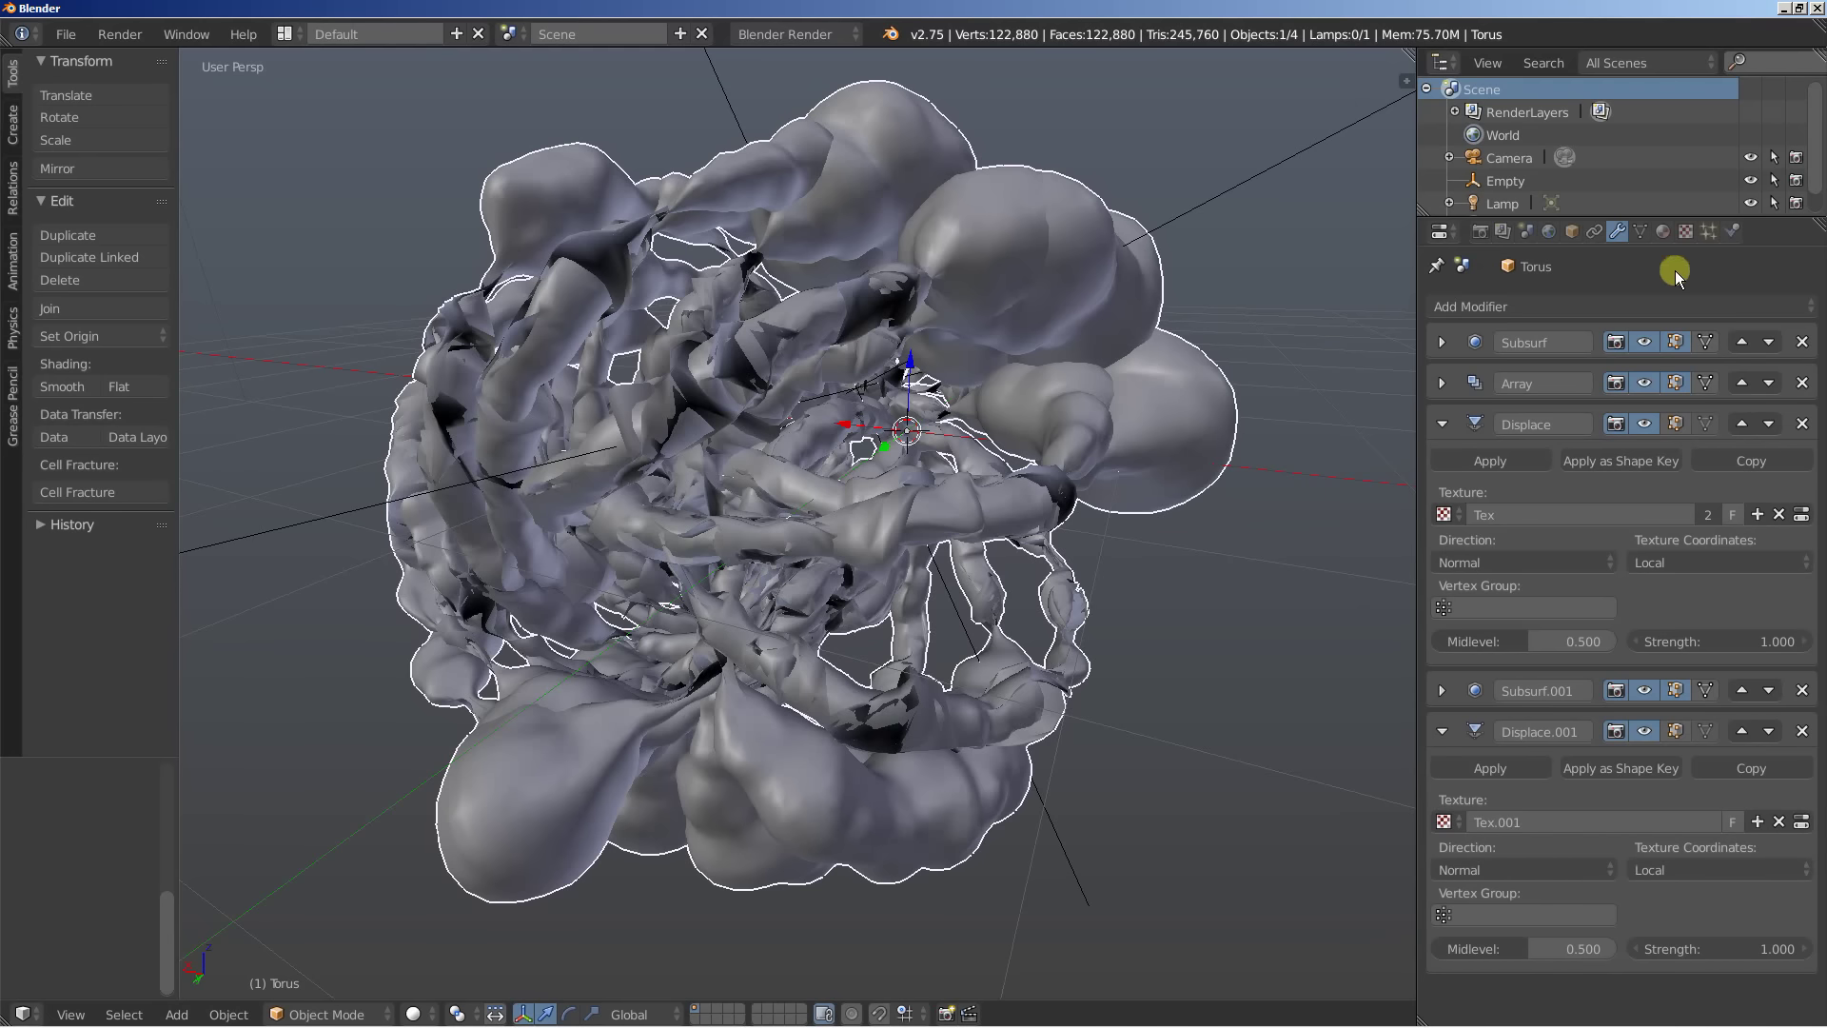
pyautogui.click(1685, 231)
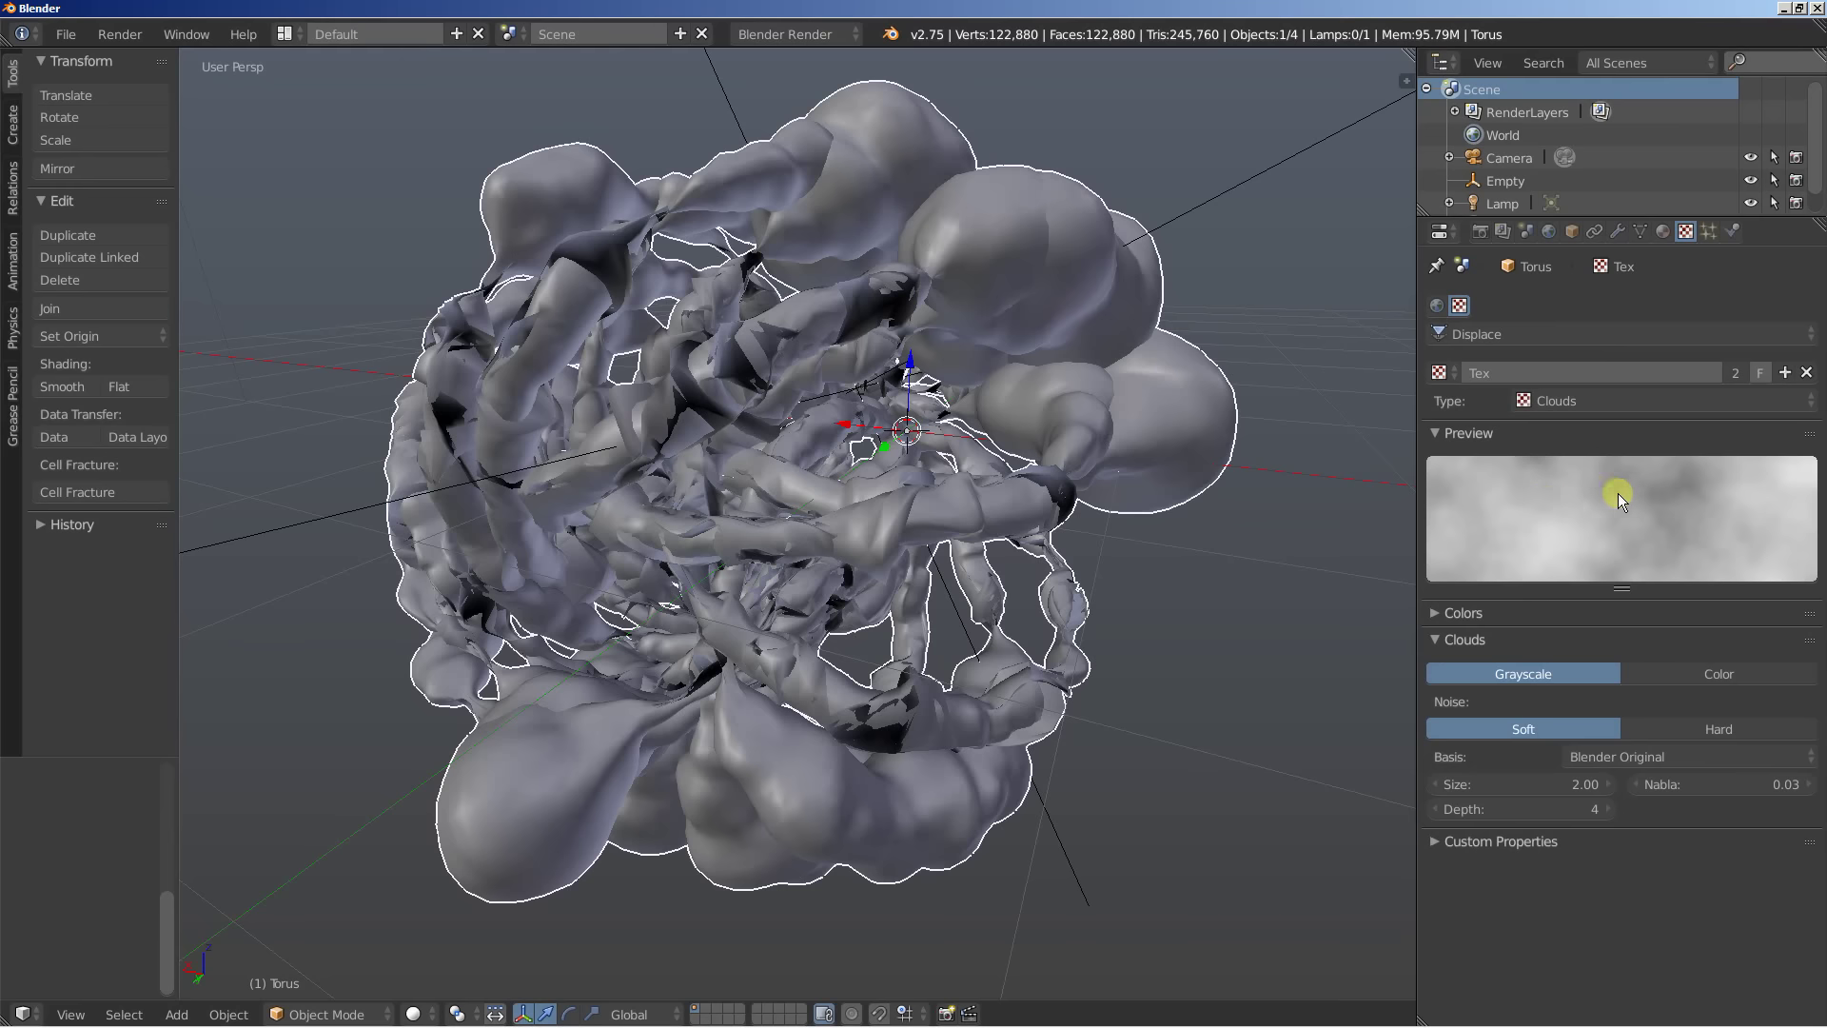
pyautogui.click(1612, 335)
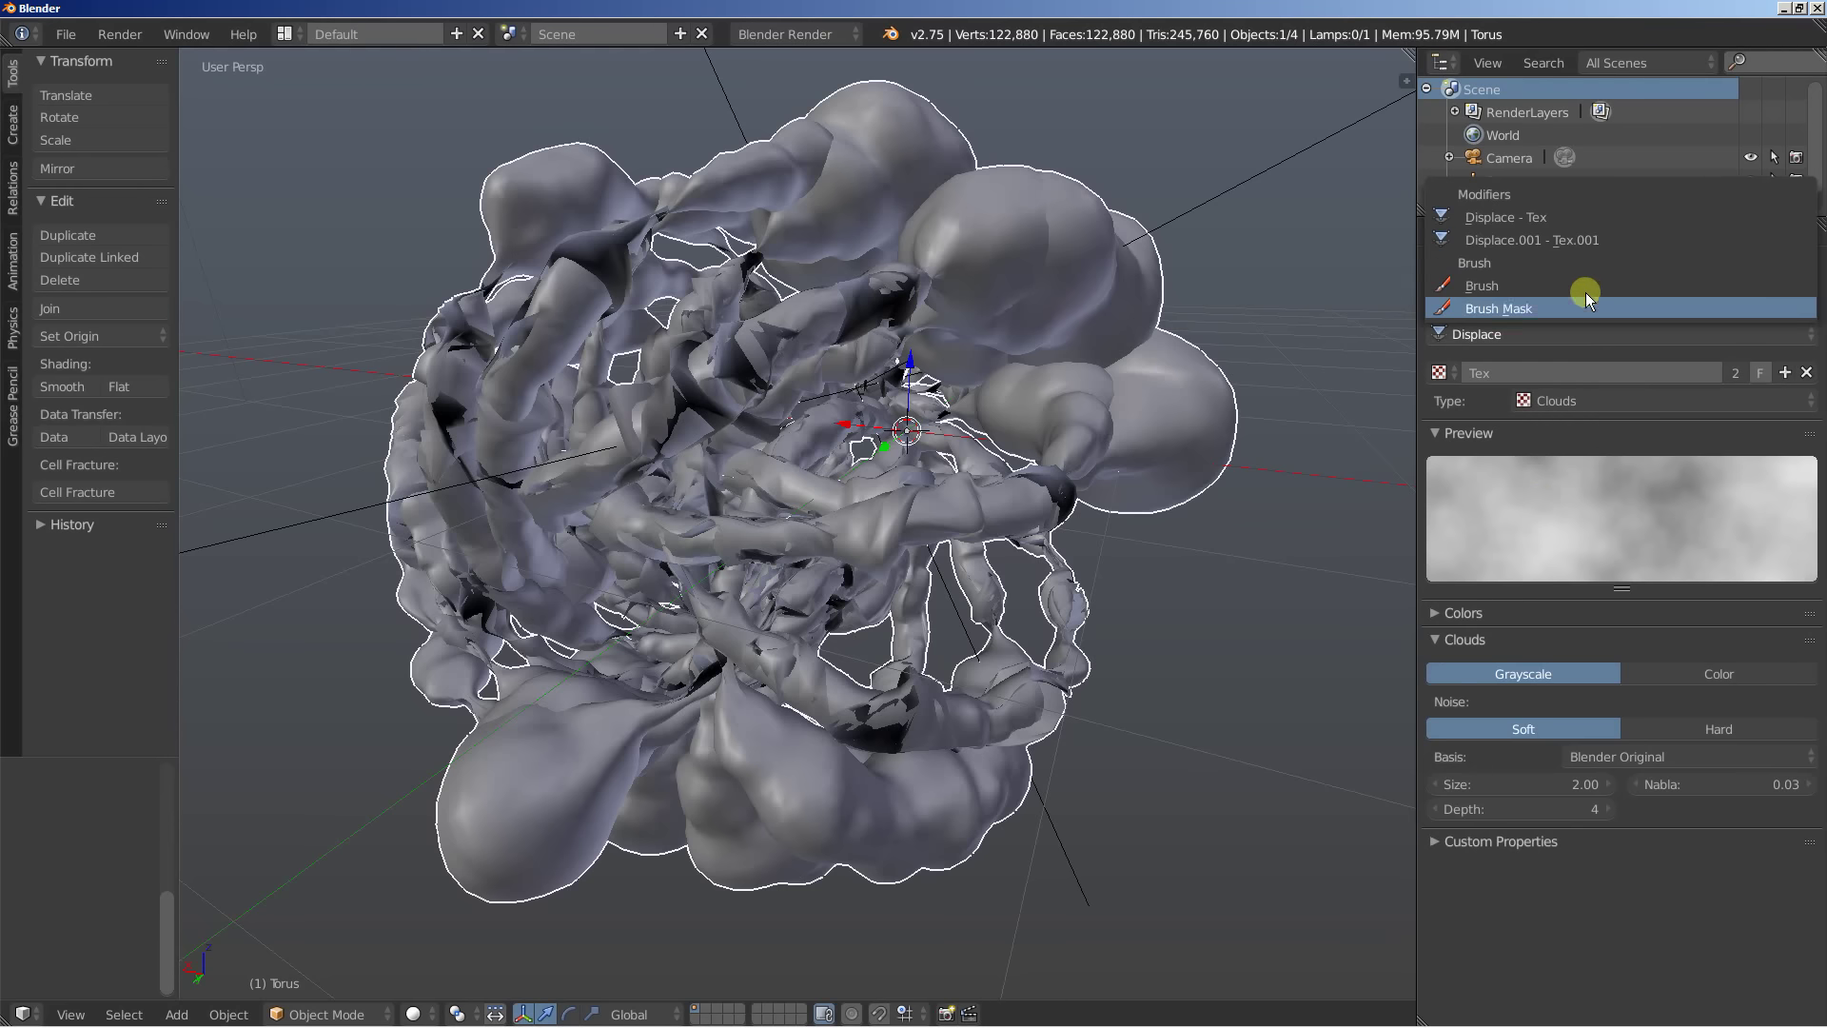
pyautogui.click(1563, 242)
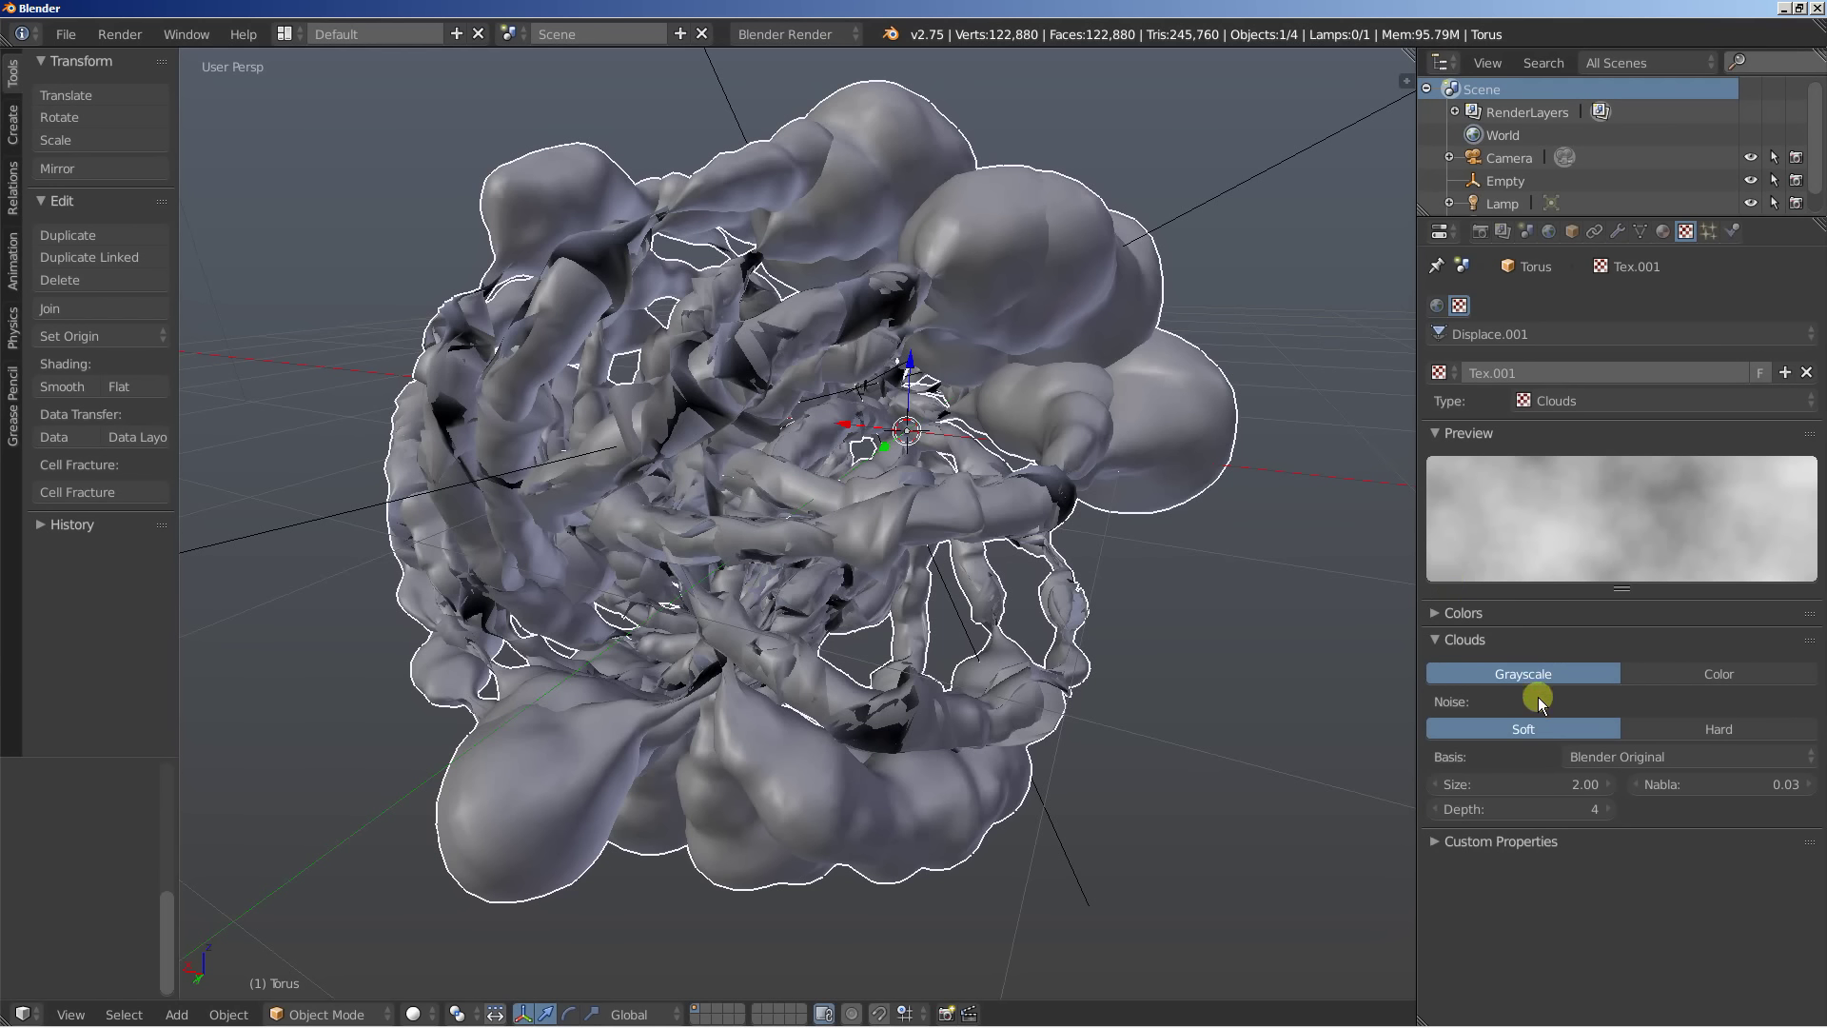
pyautogui.click(1659, 728)
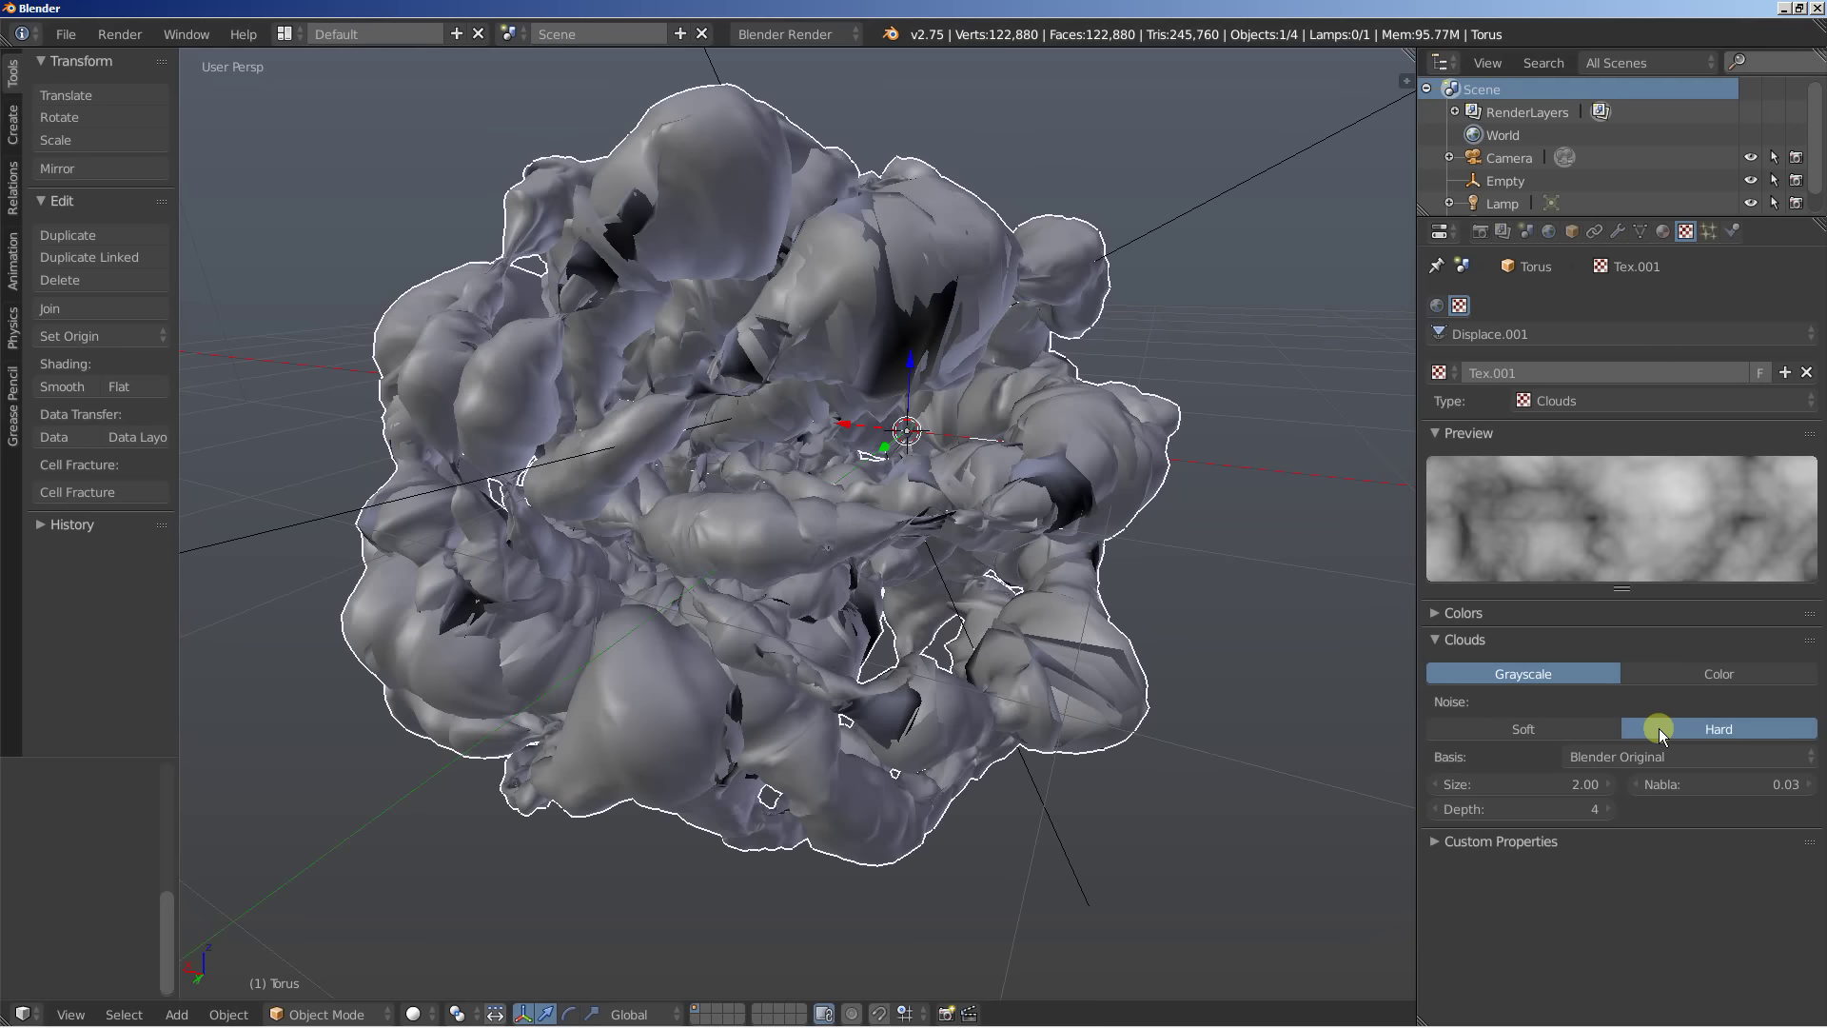
pyautogui.click(1647, 757)
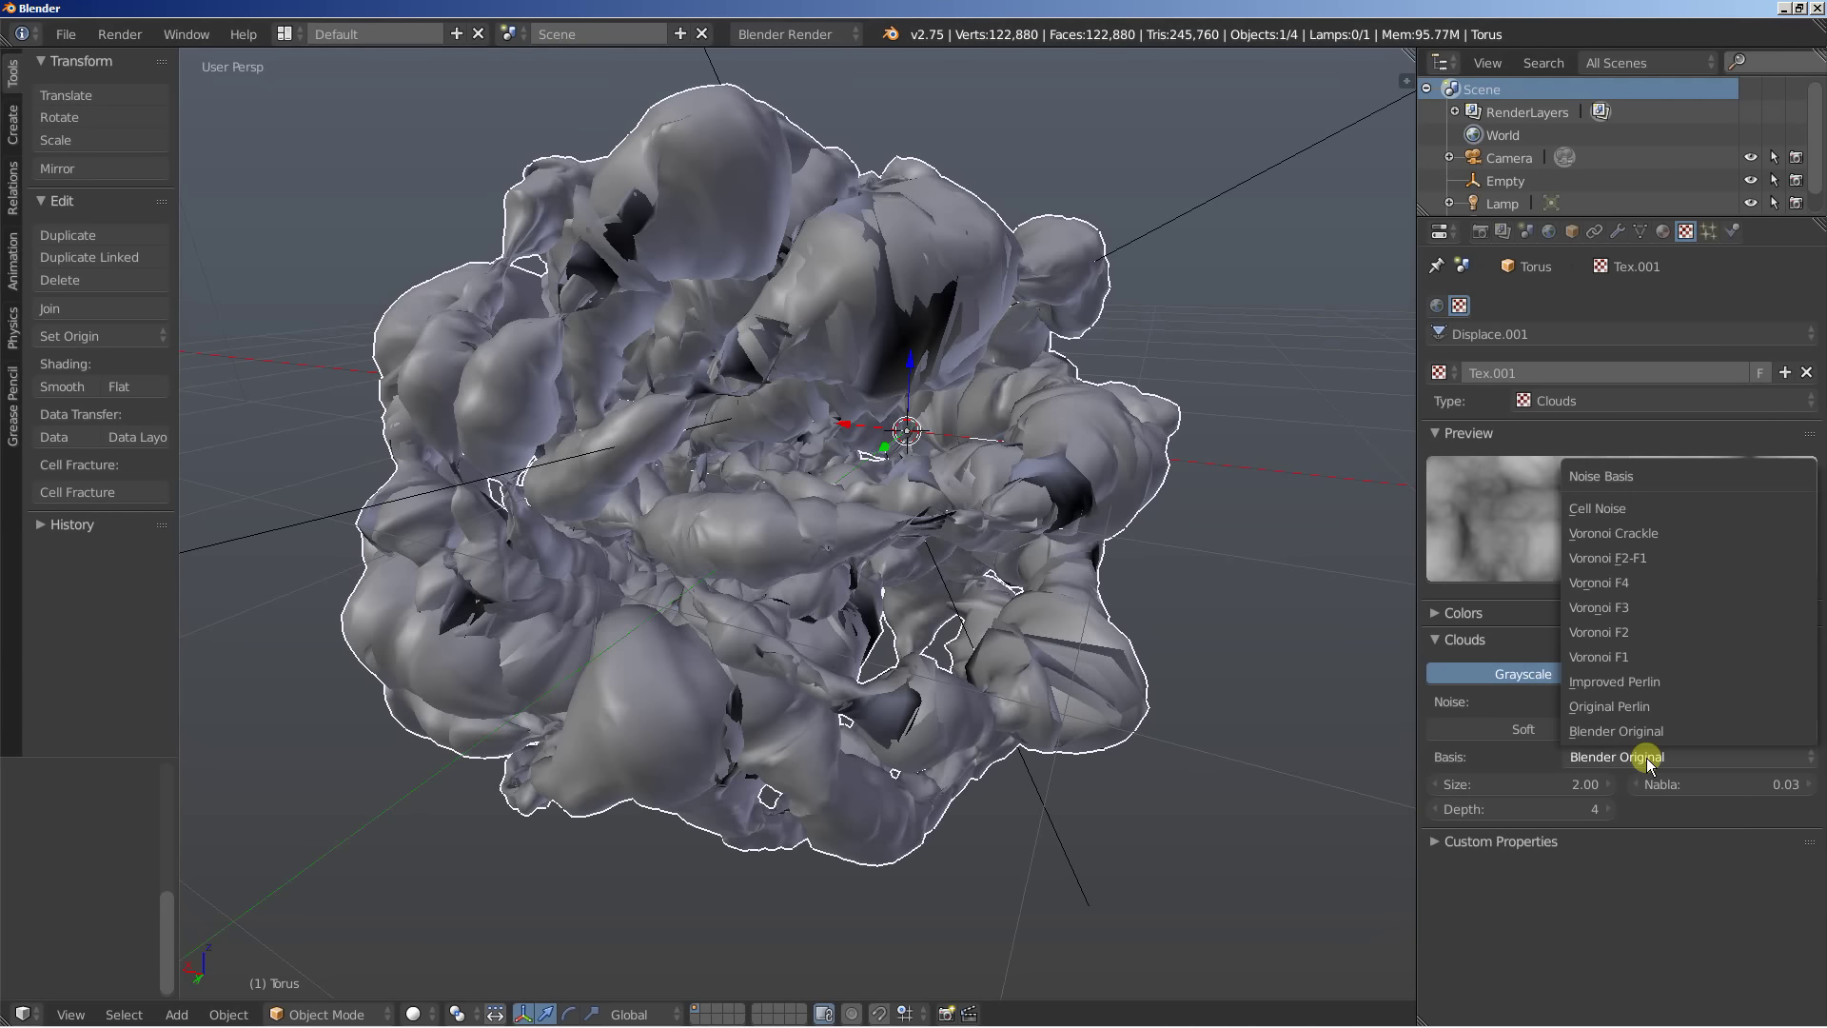
pyautogui.click(1618, 634)
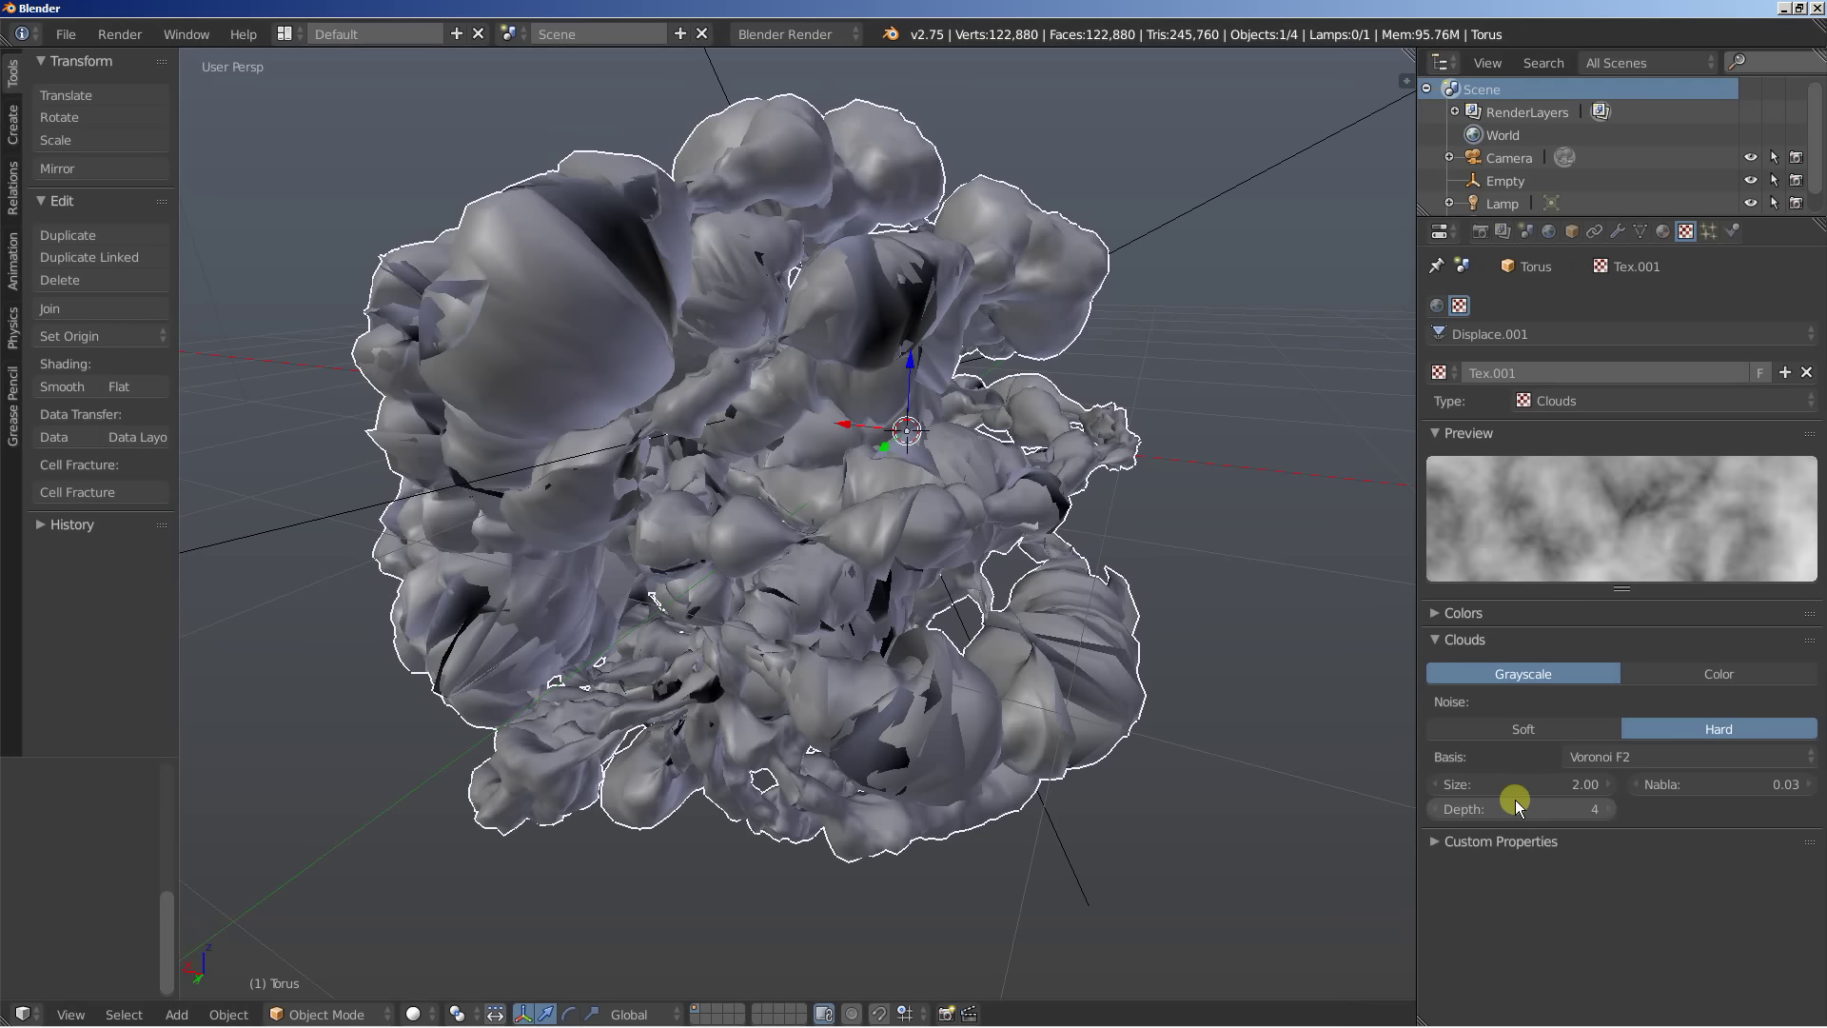
# Set the Clouds texture size to 0.4 and orbit to inspect the spikier mesh
pyautogui.moveTo(1027, 670); pyautogui.dragTo(877, 645, button='middle')
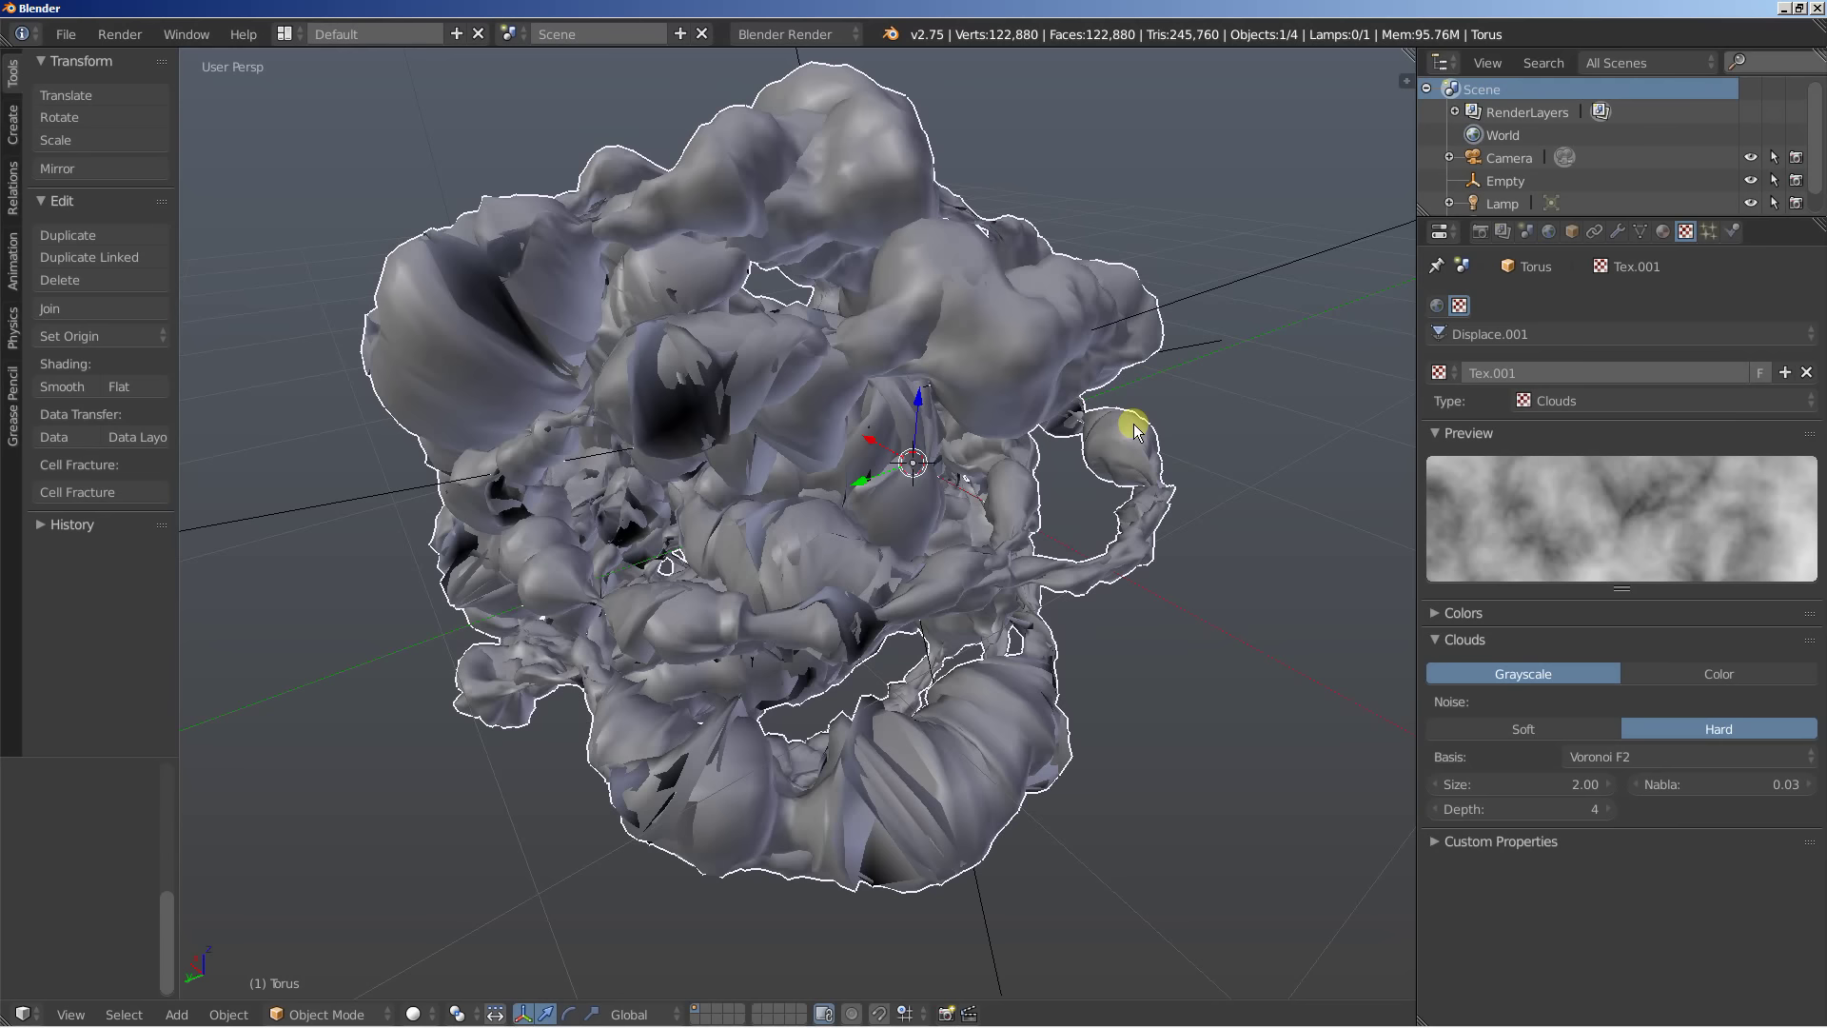
pyautogui.click(1568, 785)
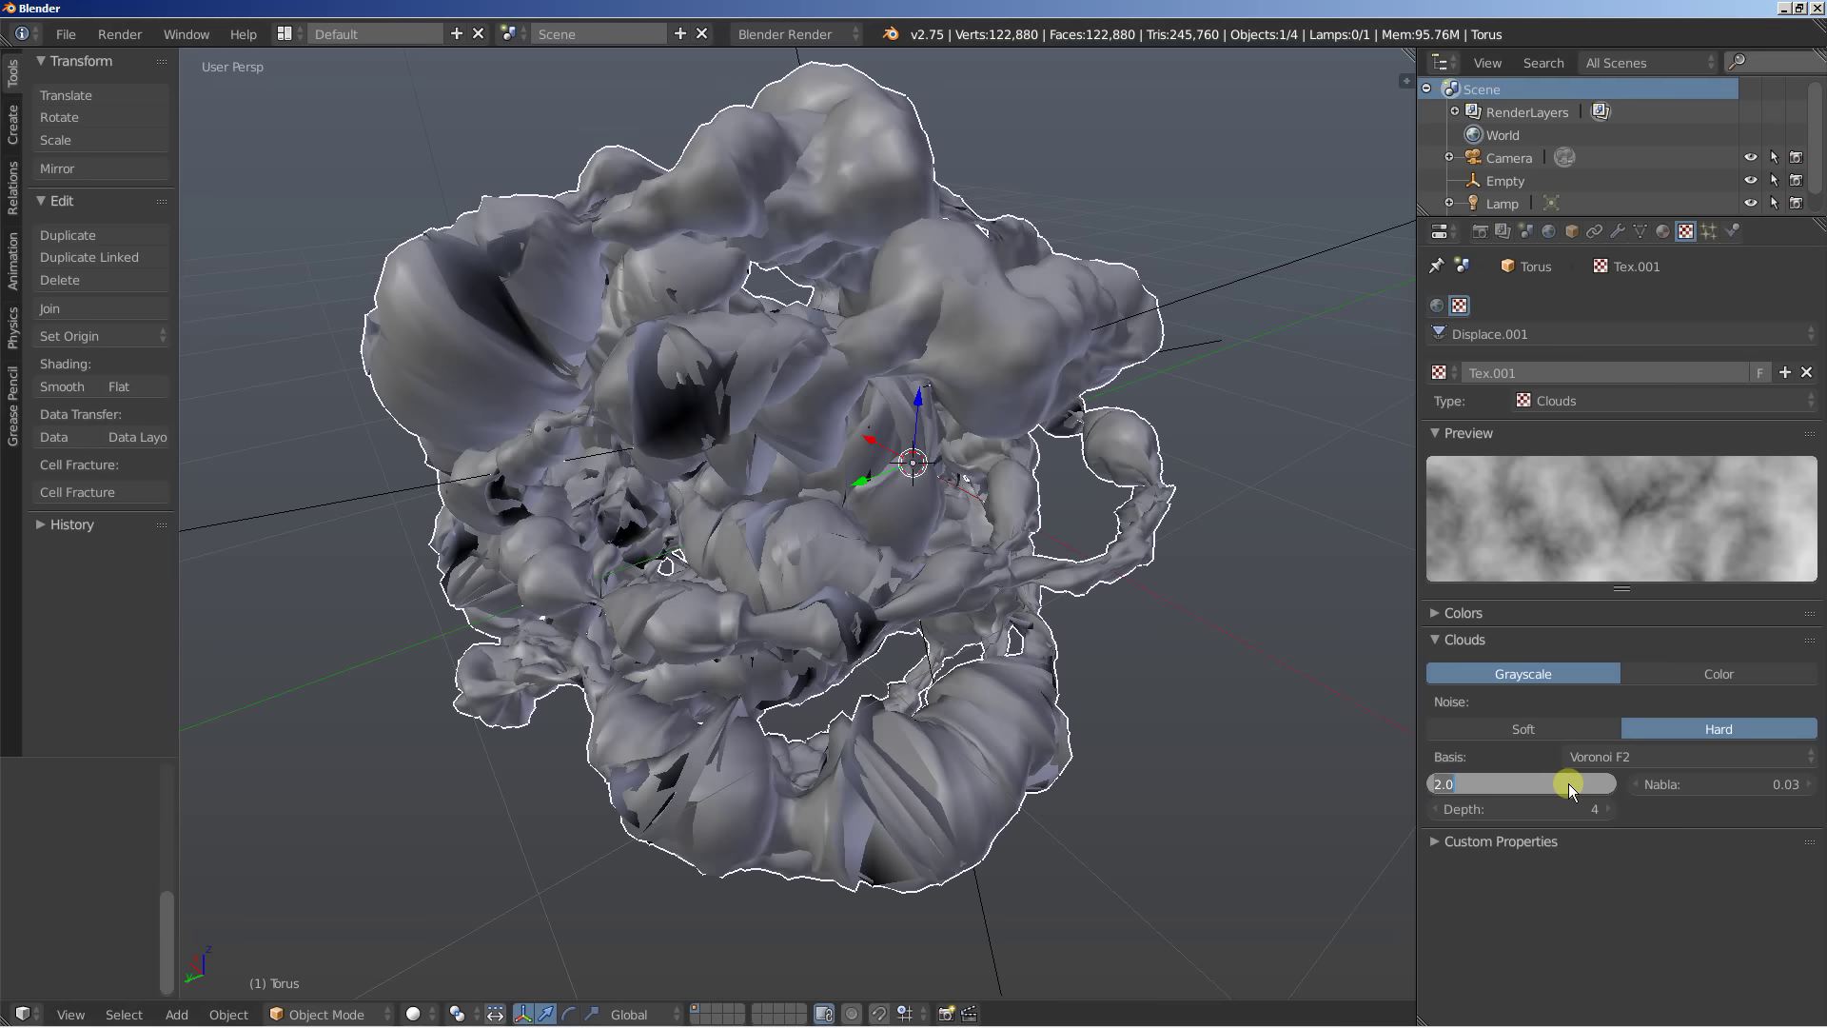
pyautogui.write('0.4')
pyautogui.press('Return')
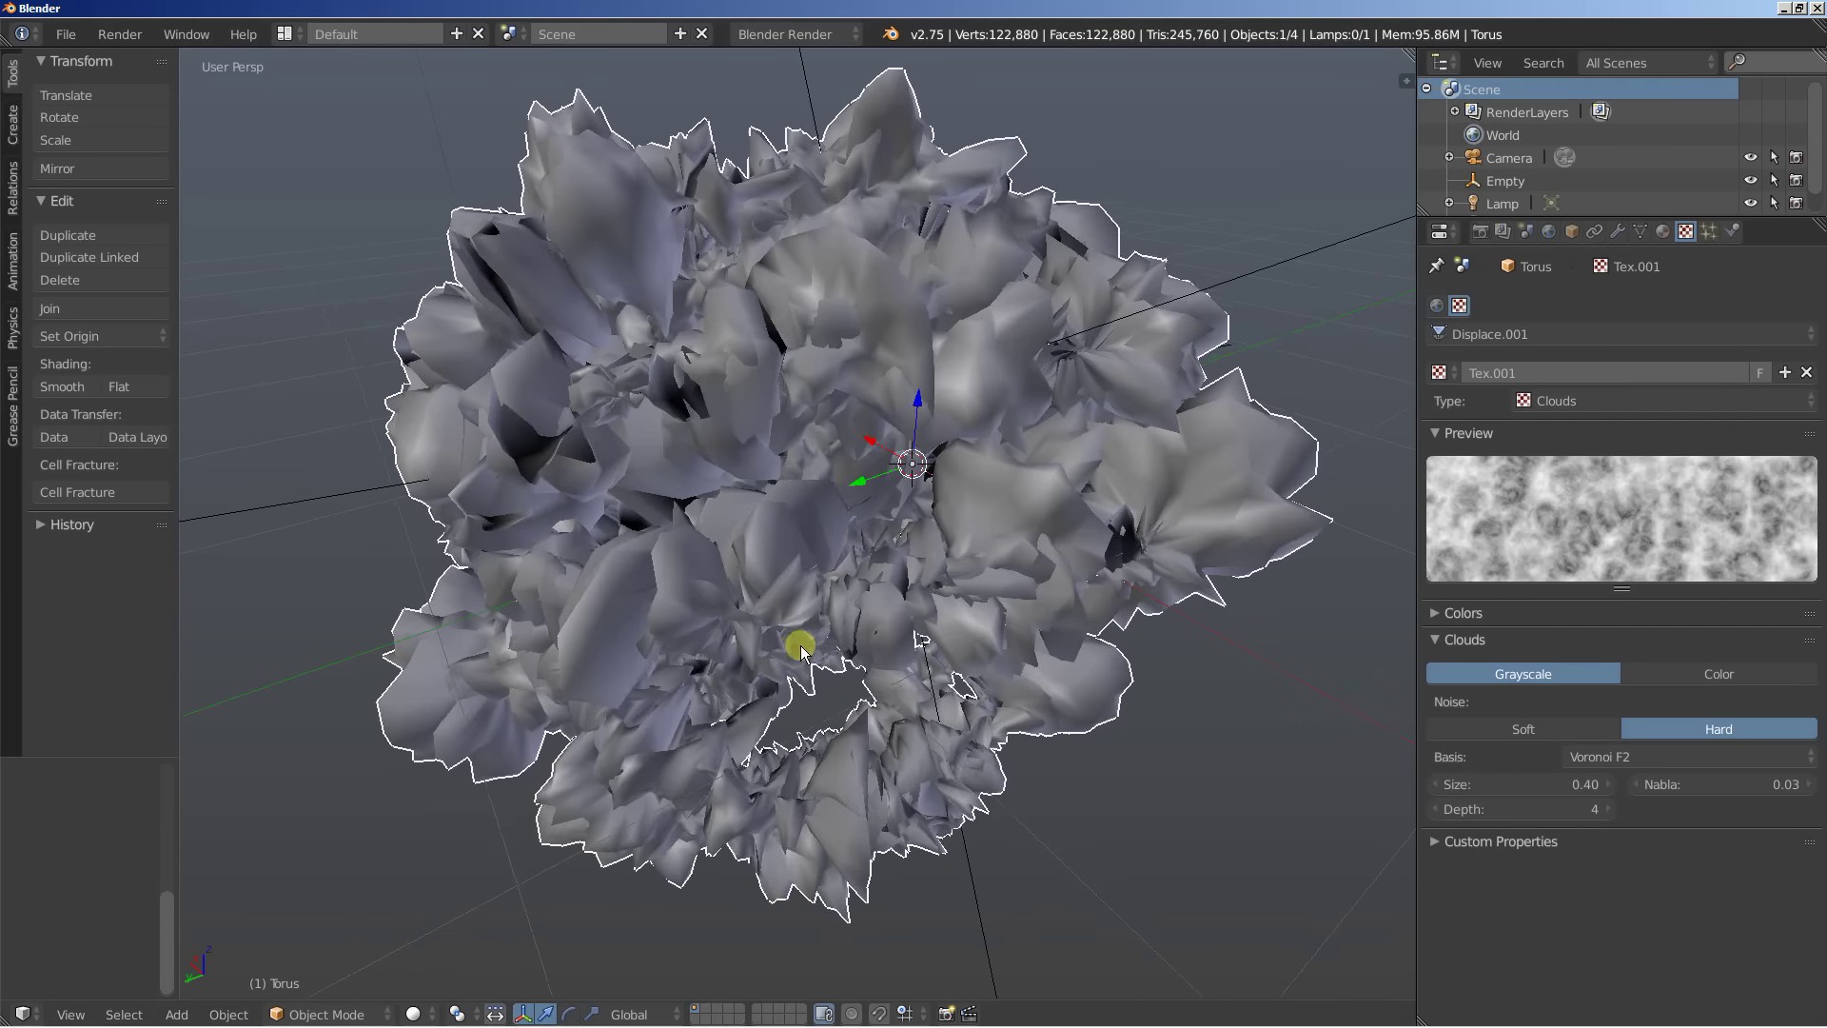
pyautogui.moveTo(802, 650); pyautogui.dragTo(849, 596, button='middle')
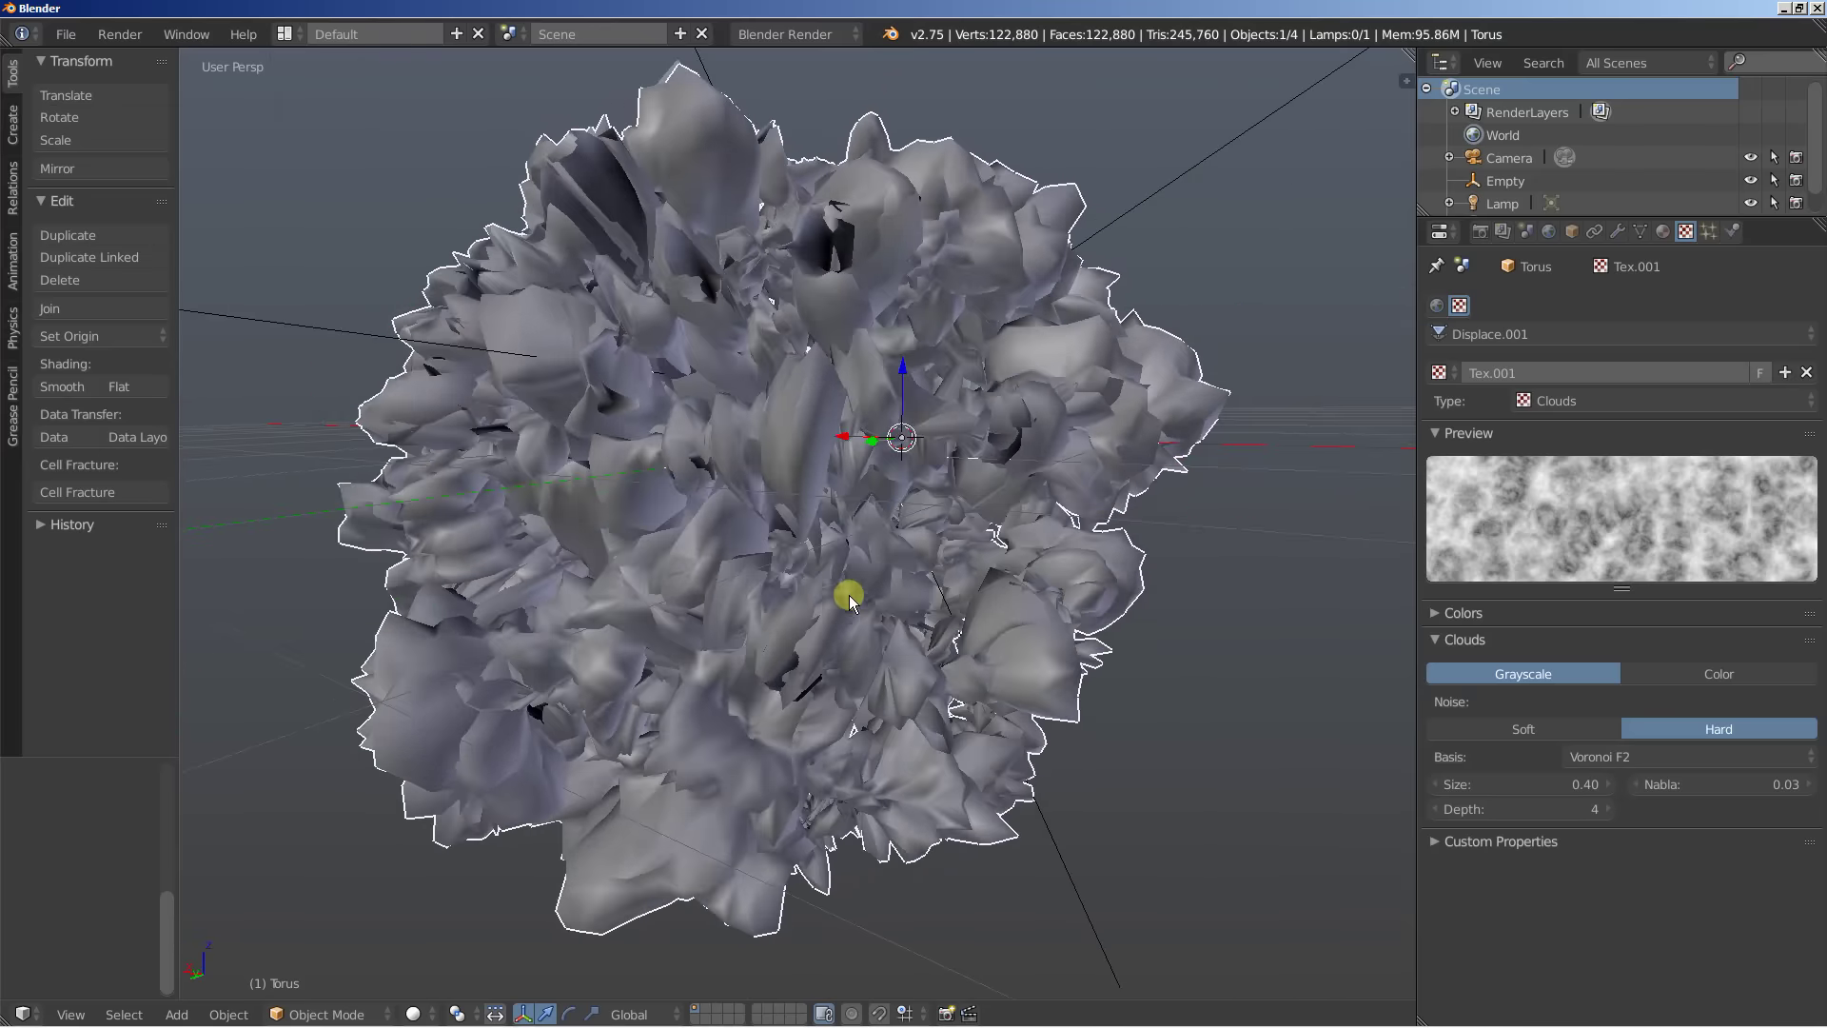
# Set the first Displace strength to 0.5 and the Displace.001 strength to 0.2
pyautogui.click(1619, 232)
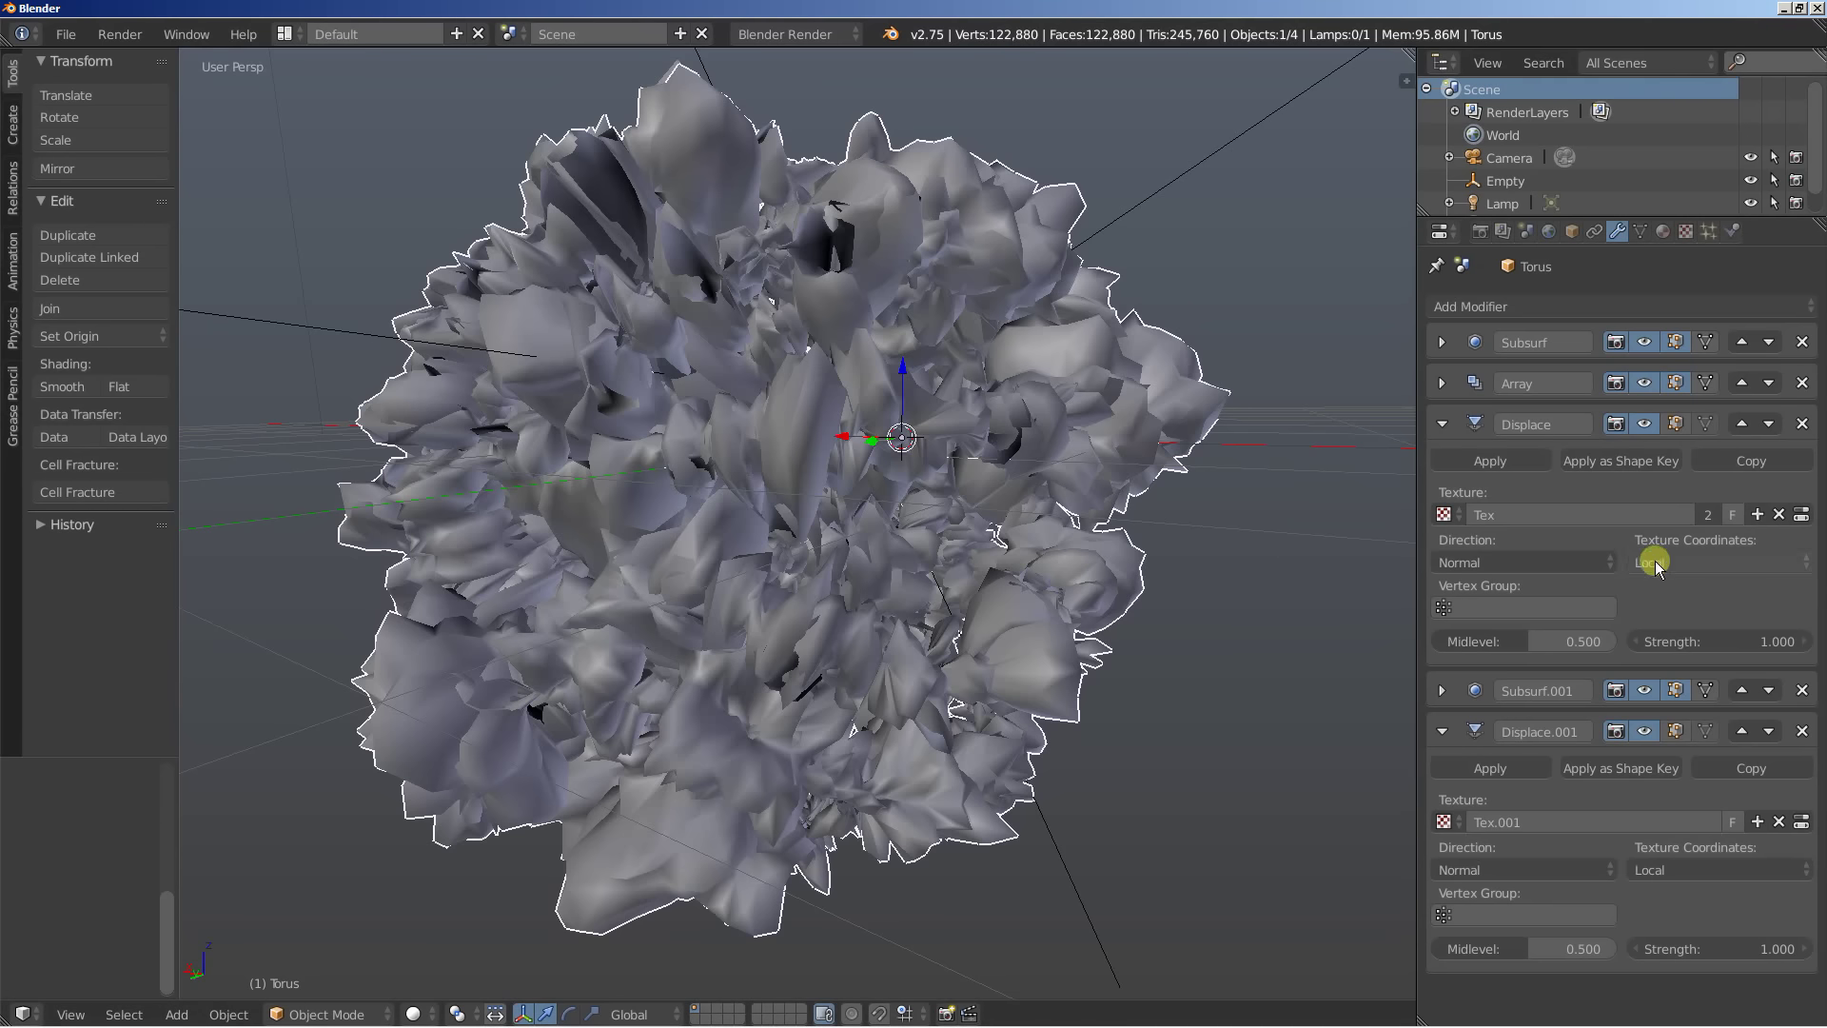
pyautogui.click(1744, 647)
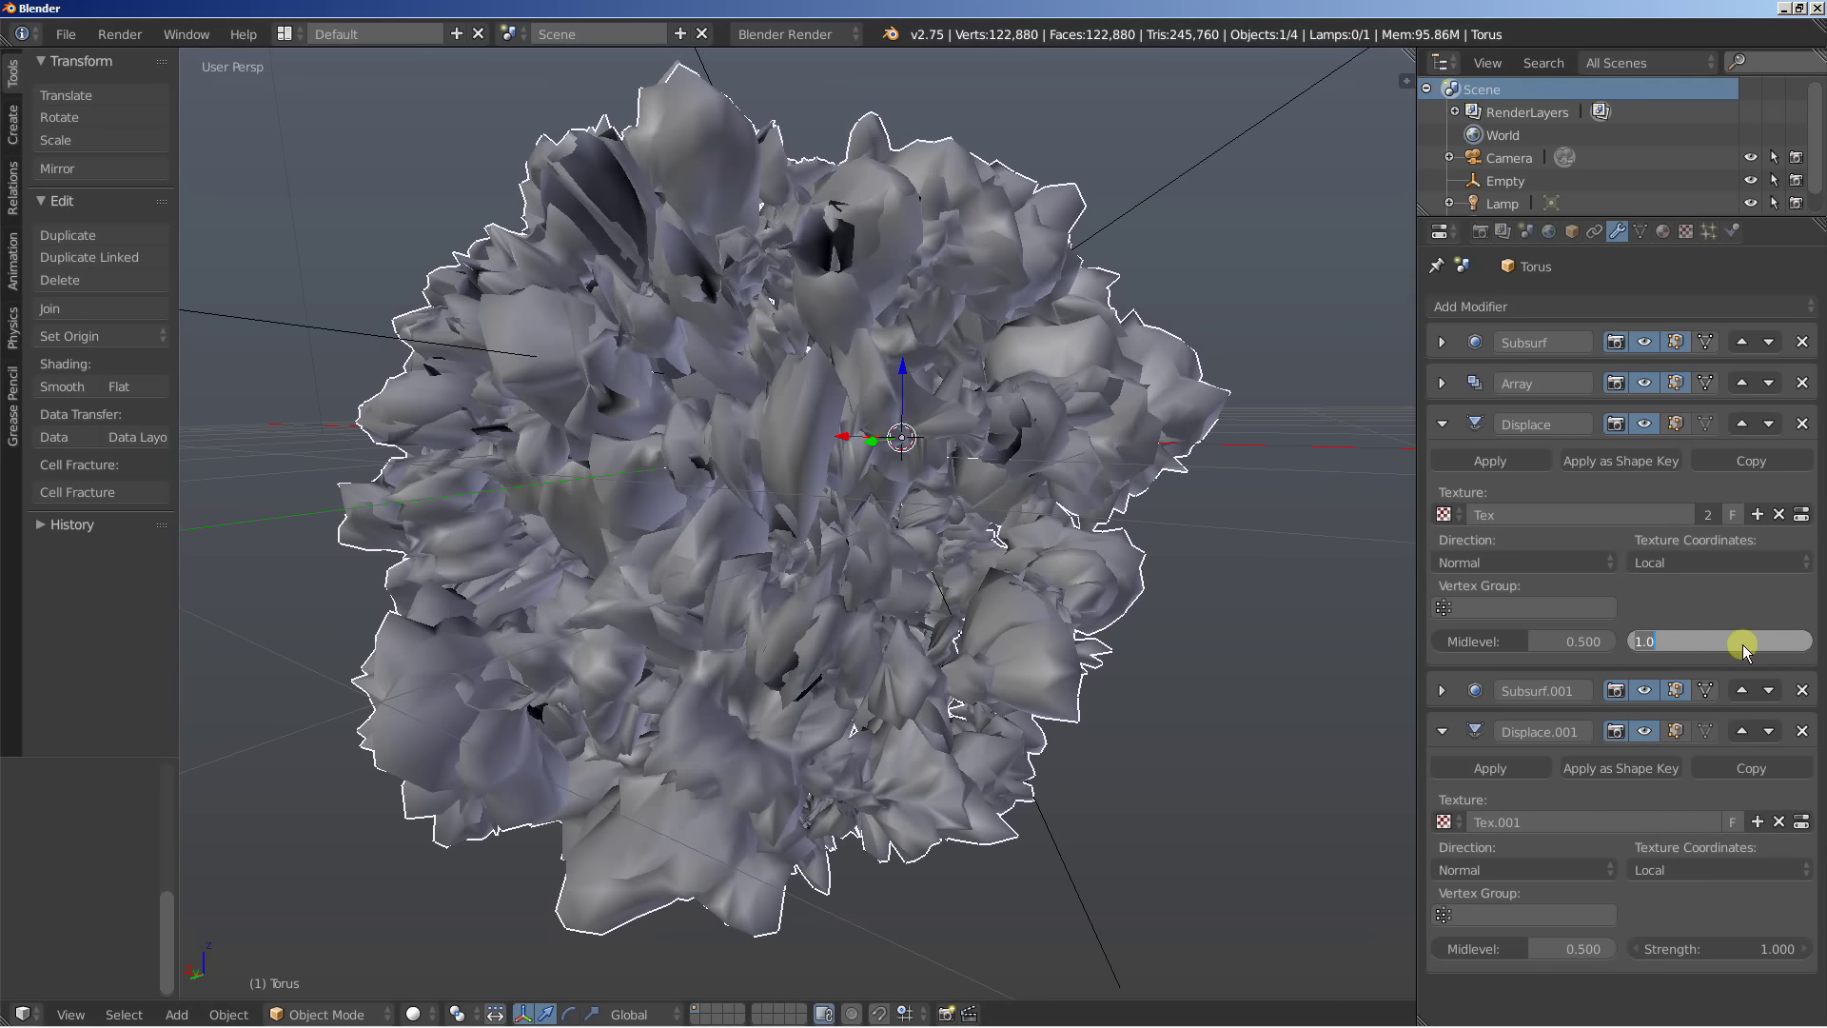
pyautogui.write('0.5')
pyautogui.press('Return')
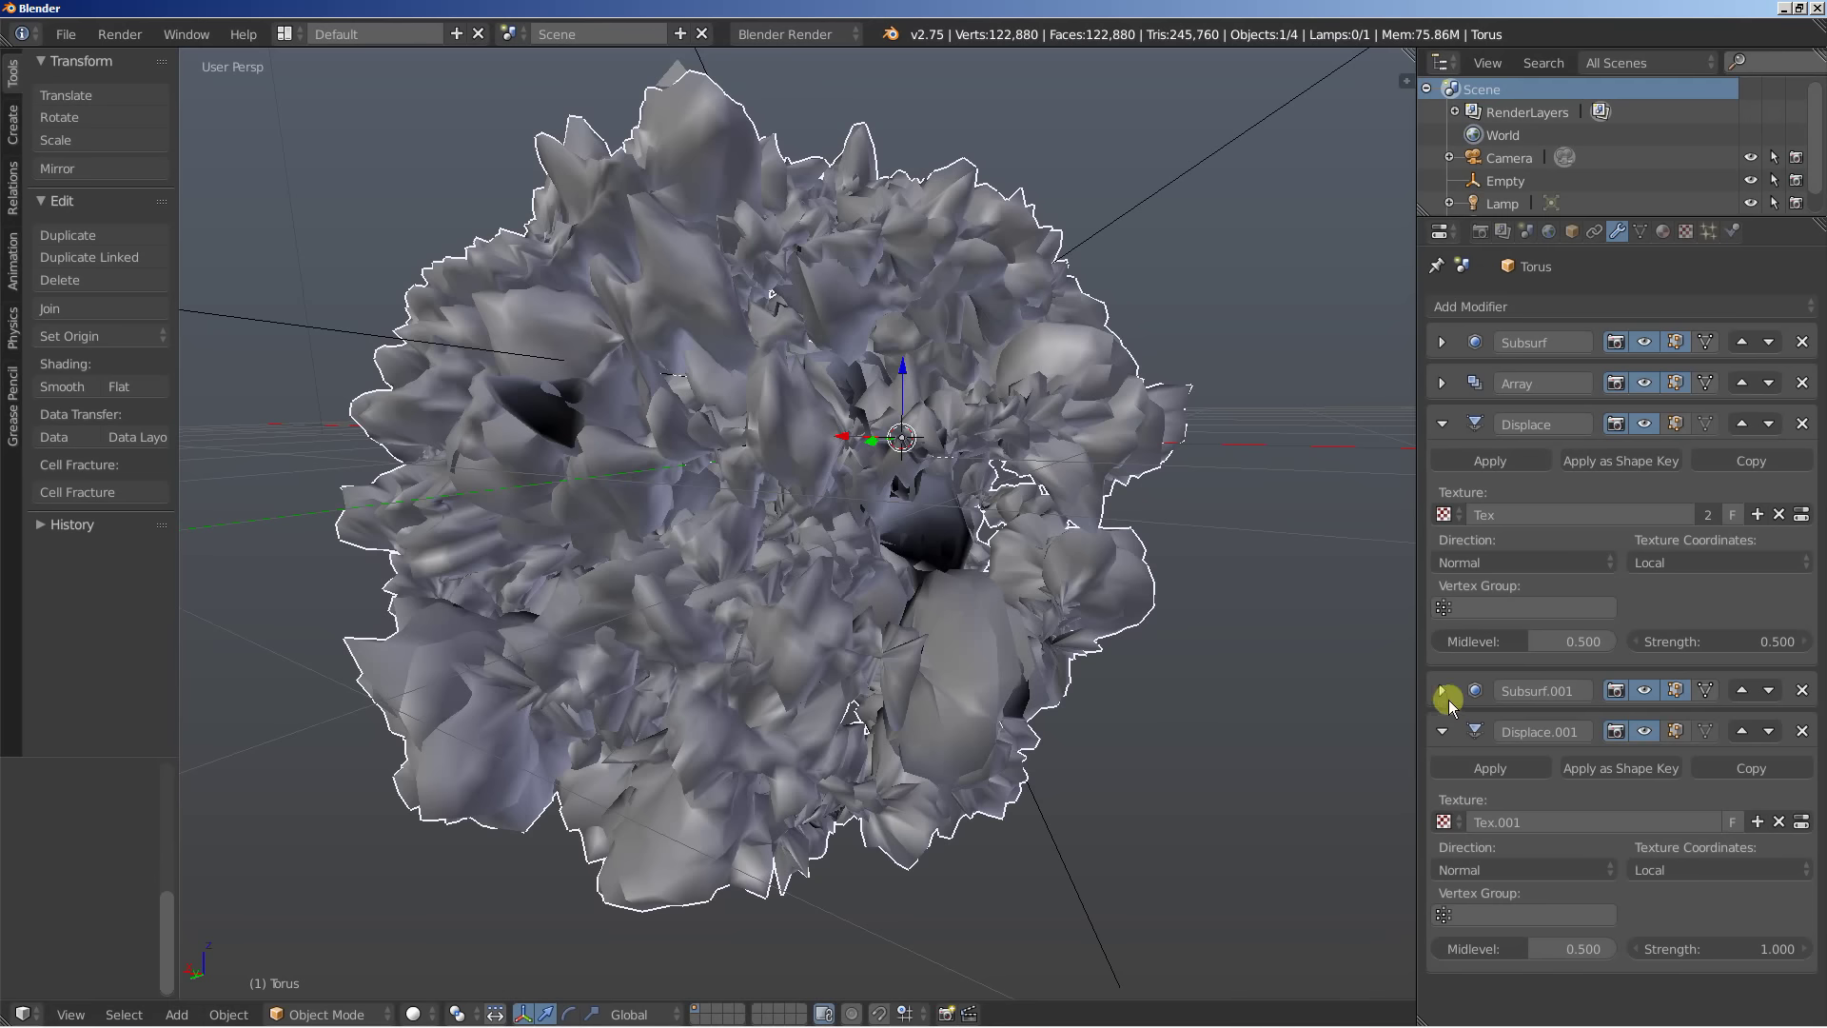
pyautogui.click(1756, 950)
pyautogui.write('0.2')
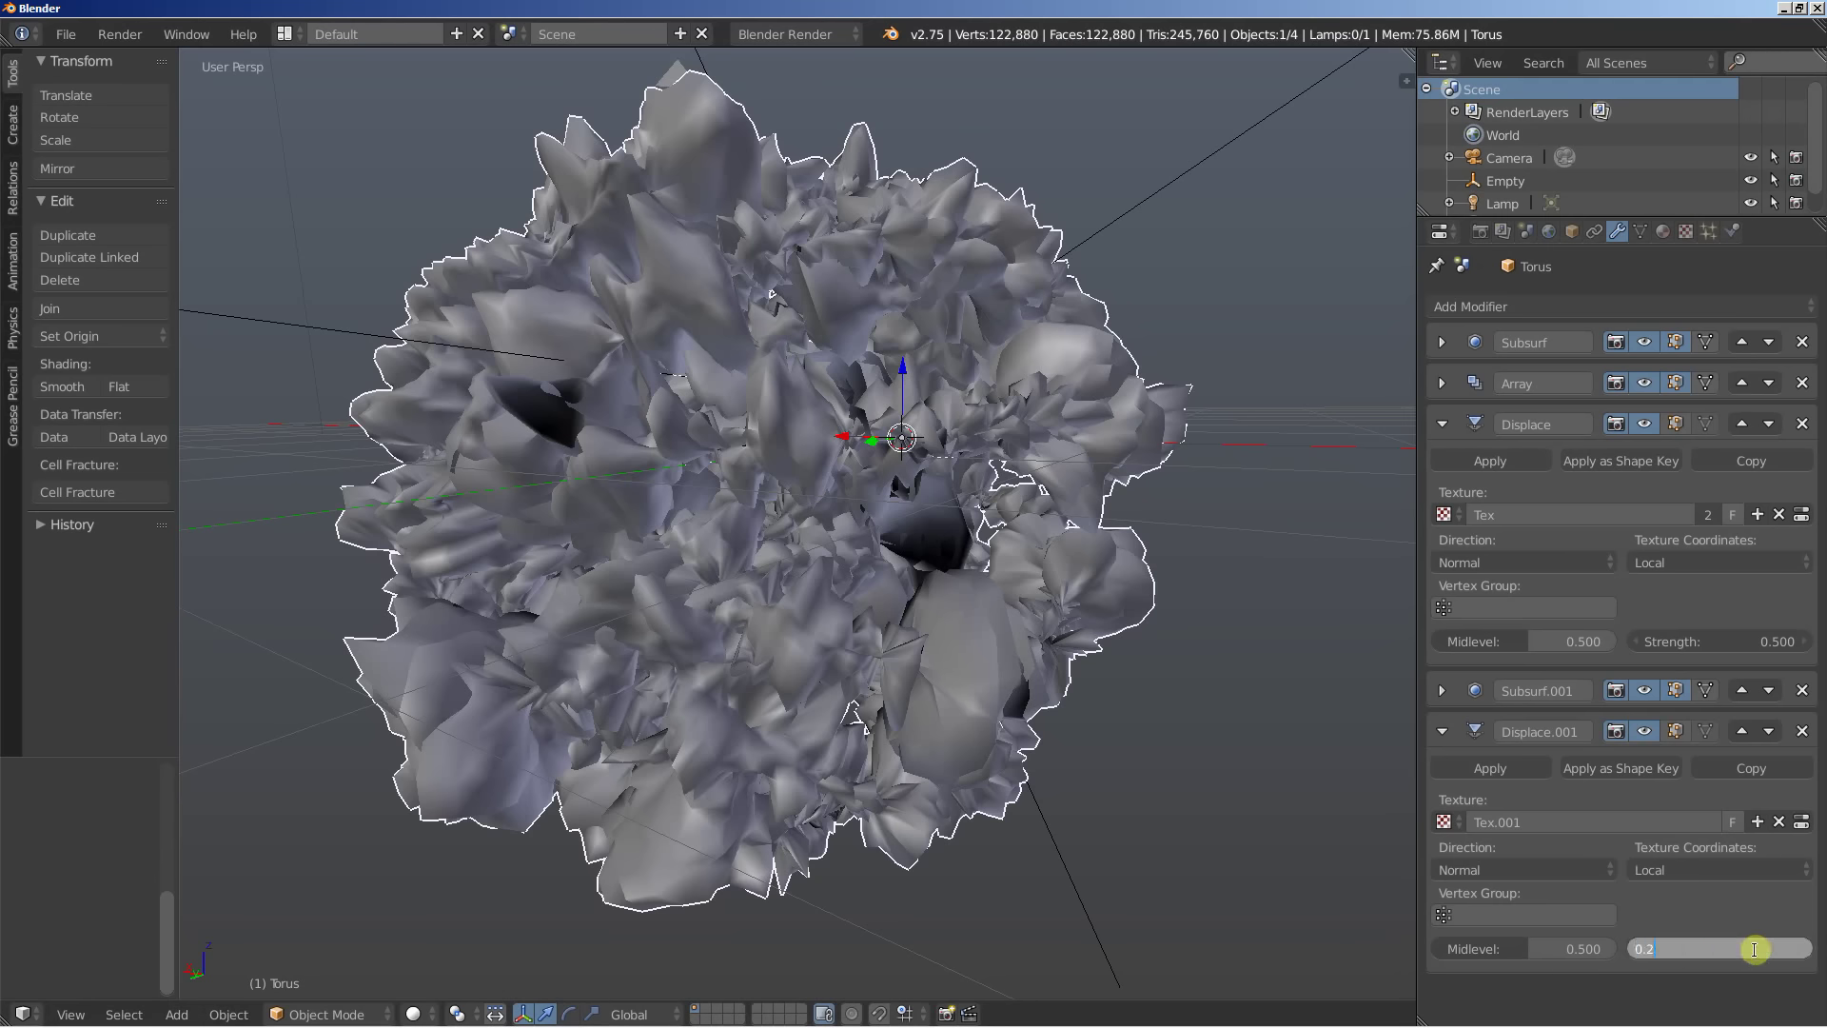
pyautogui.press('Return')
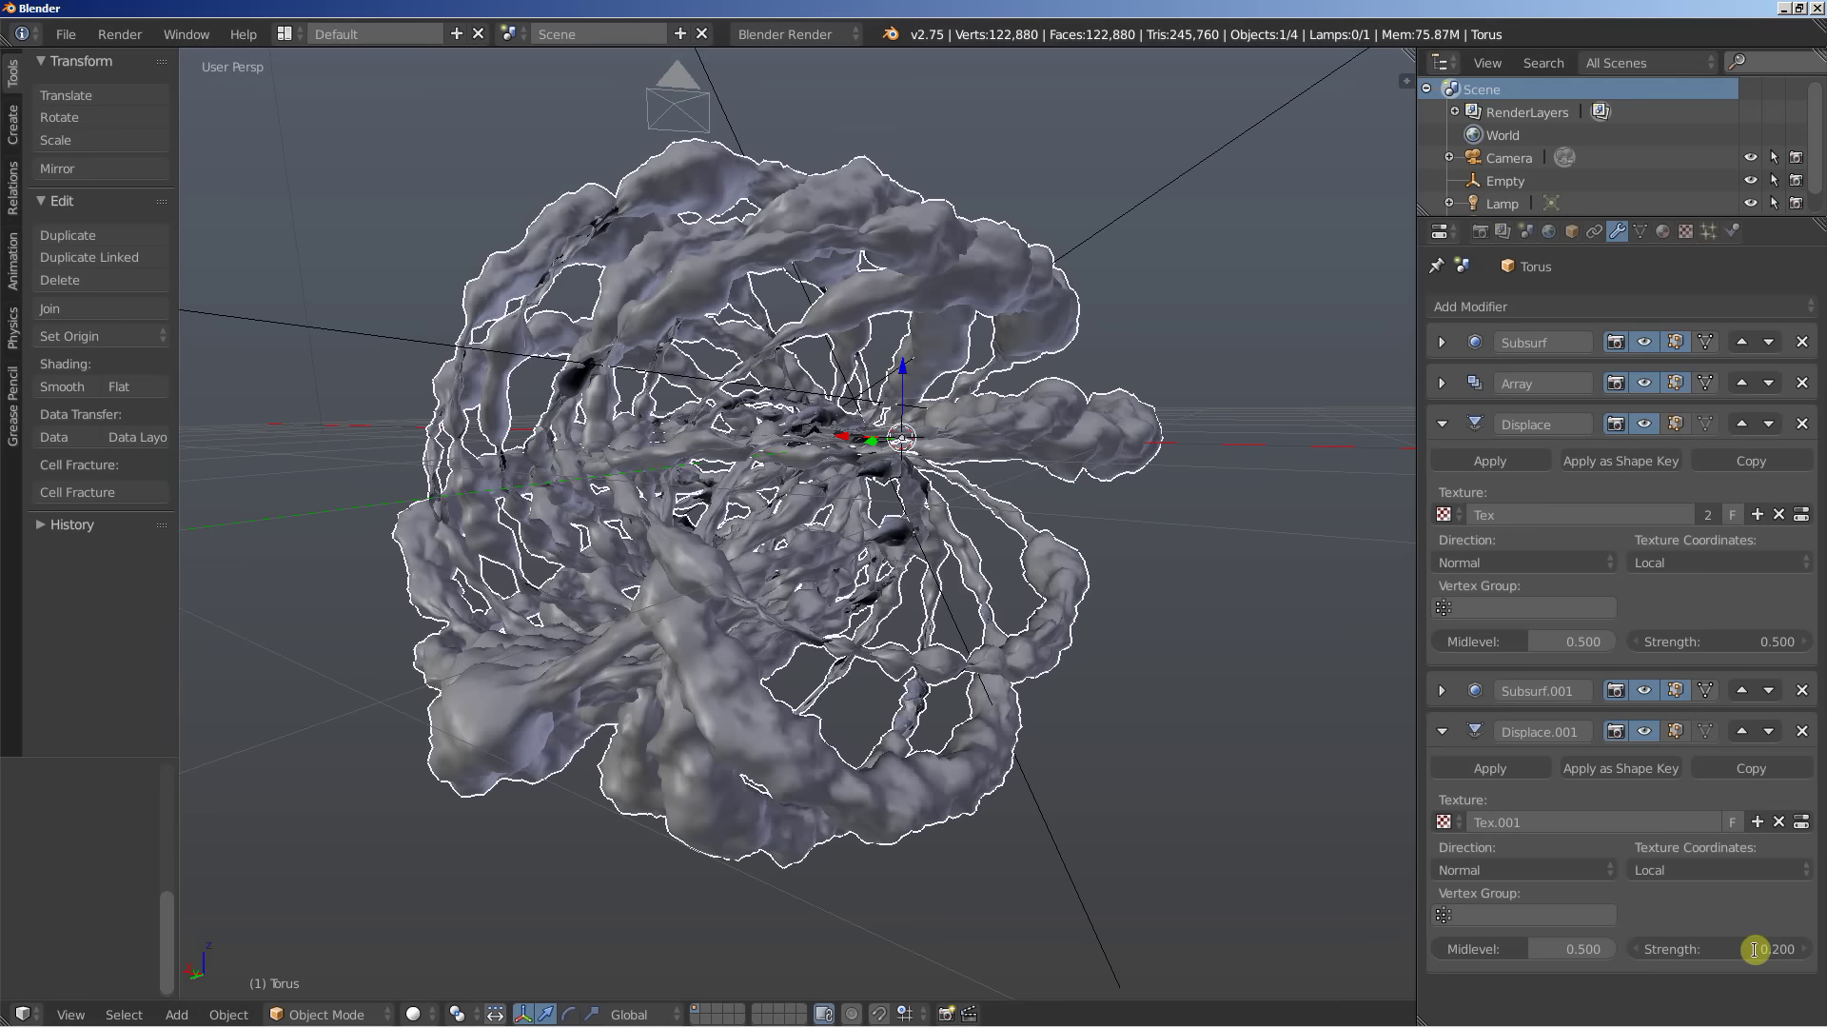
pyautogui.moveTo(854, 644); pyautogui.dragTo(902, 639, button='middle')
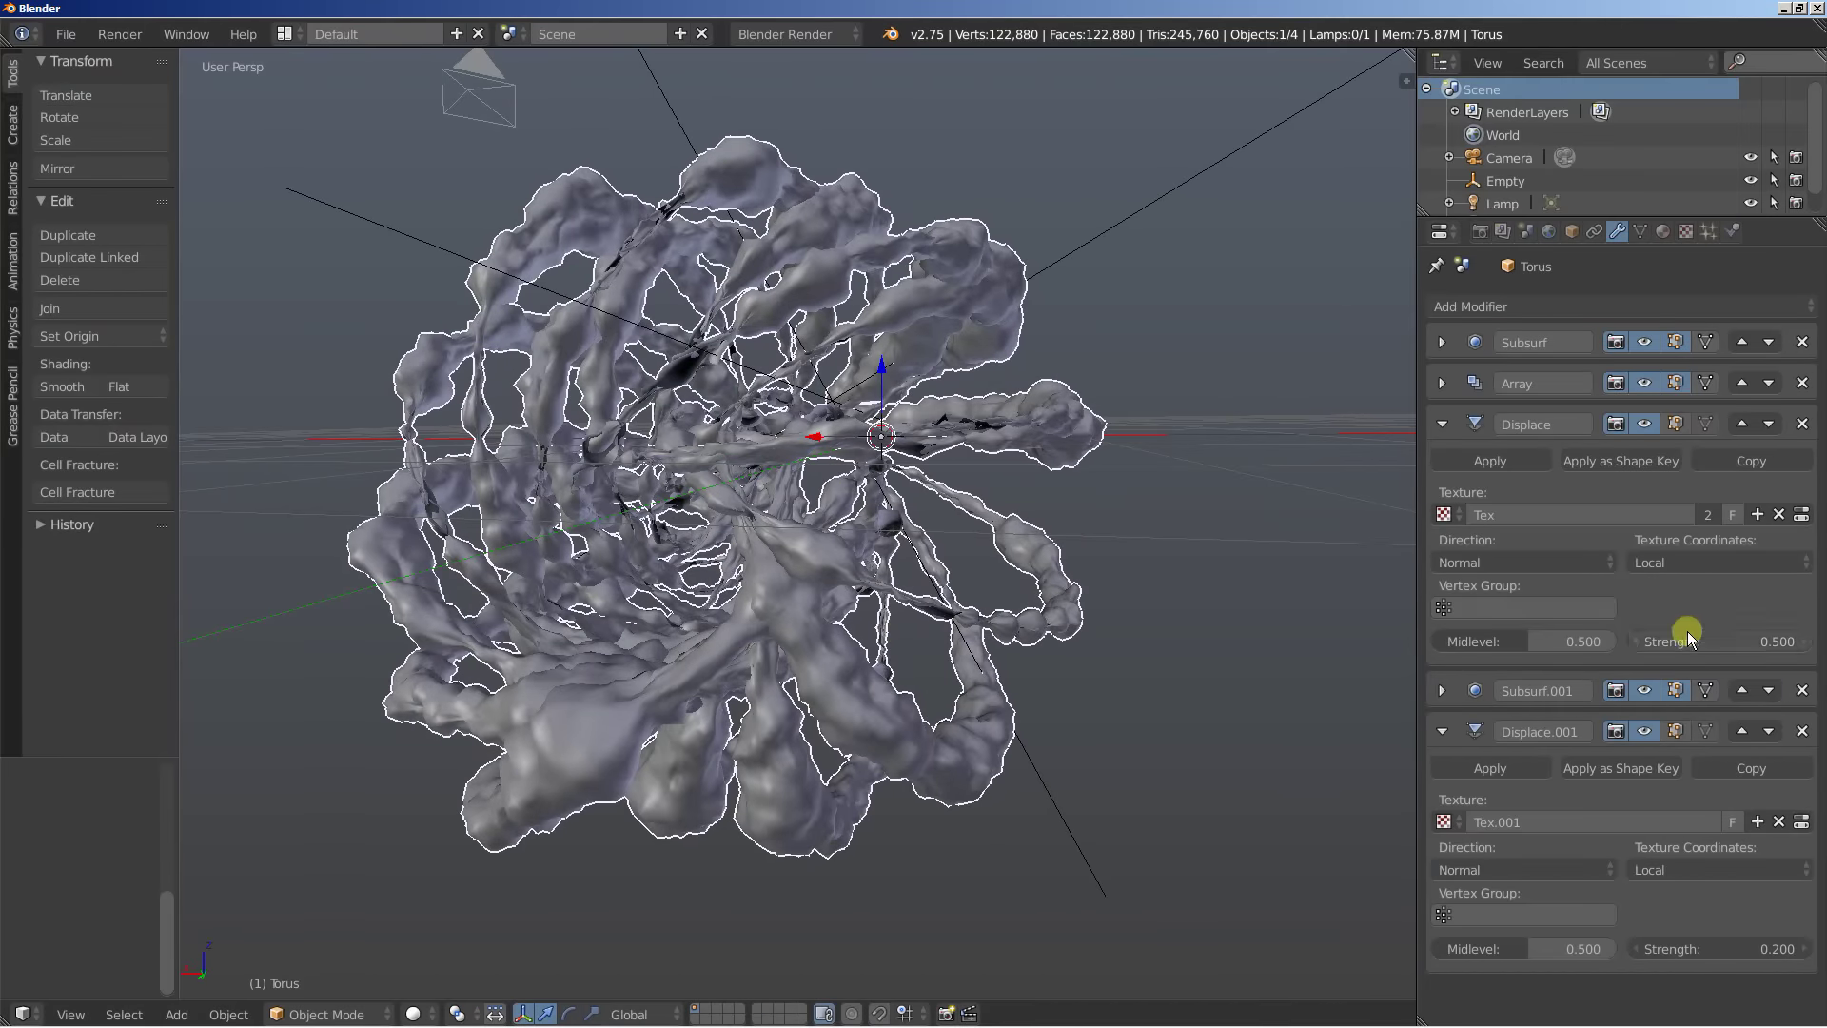
# Lower the first Displace strength to 0.3 and orbit around the stringy sculpture
pyautogui.click(1755, 642)
pyautogui.write('0')
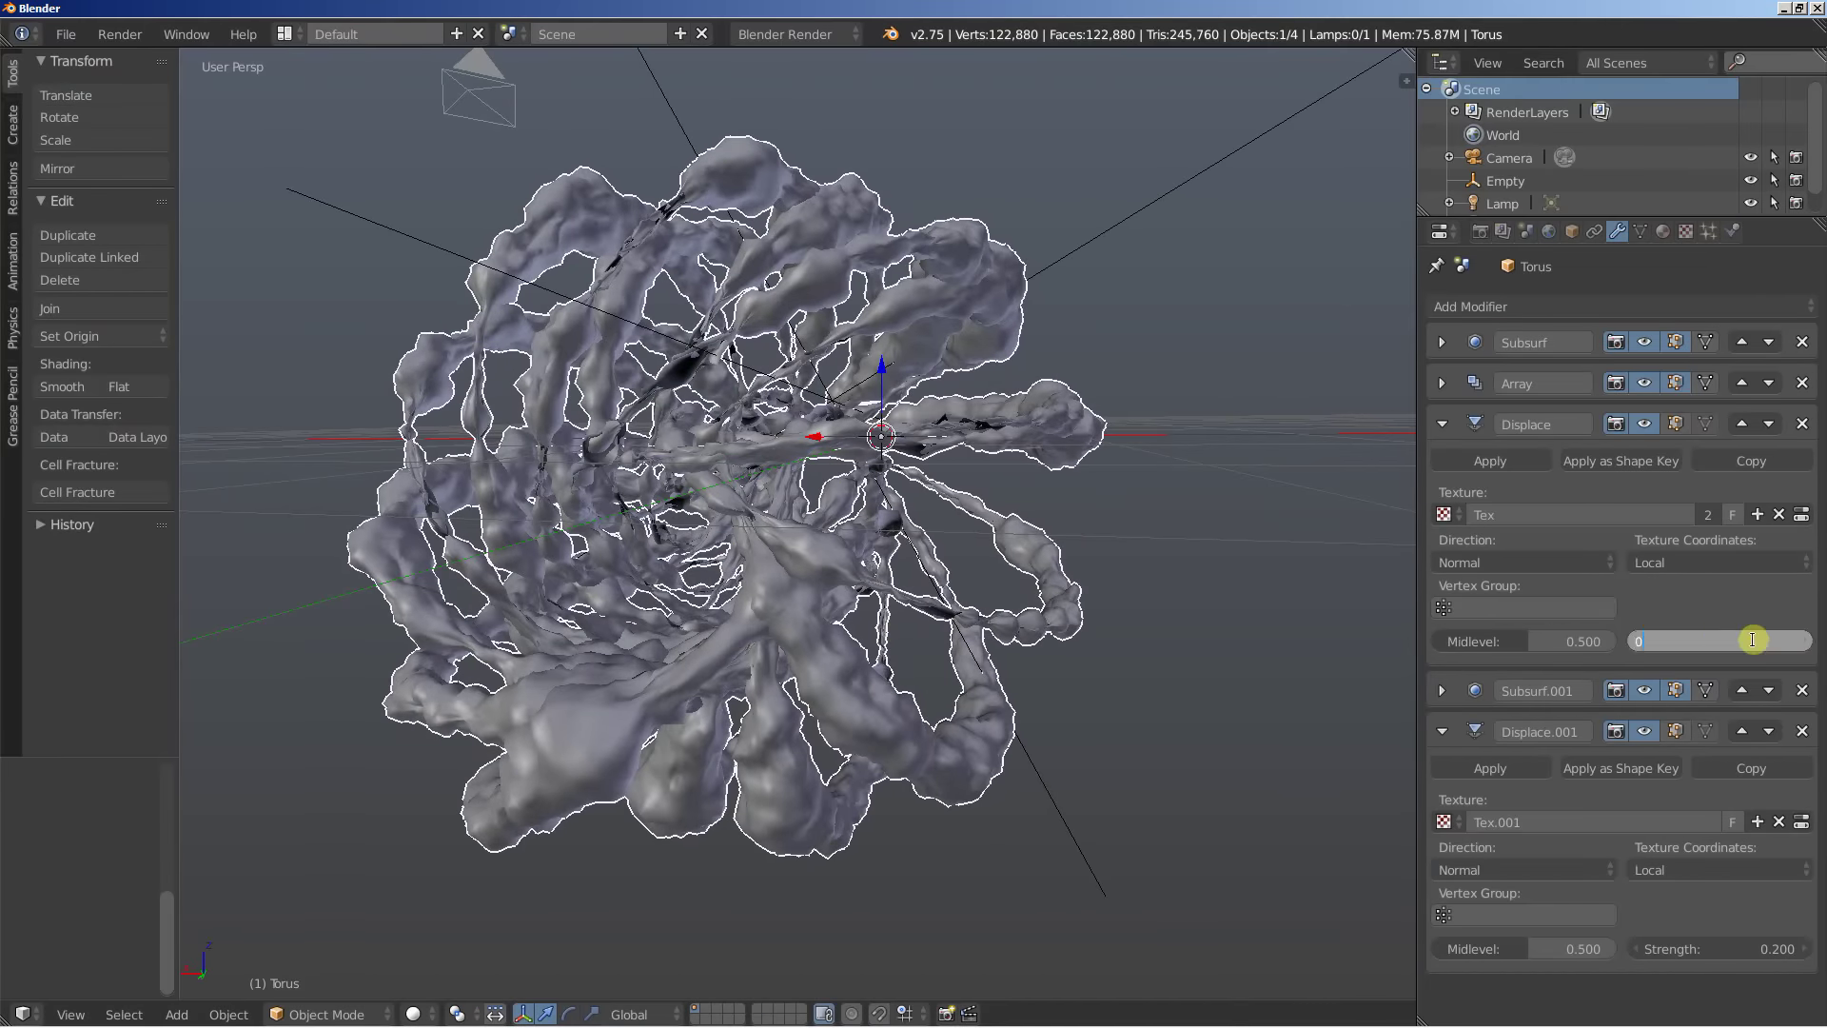
pyautogui.write('.3')
pyautogui.press('Return')
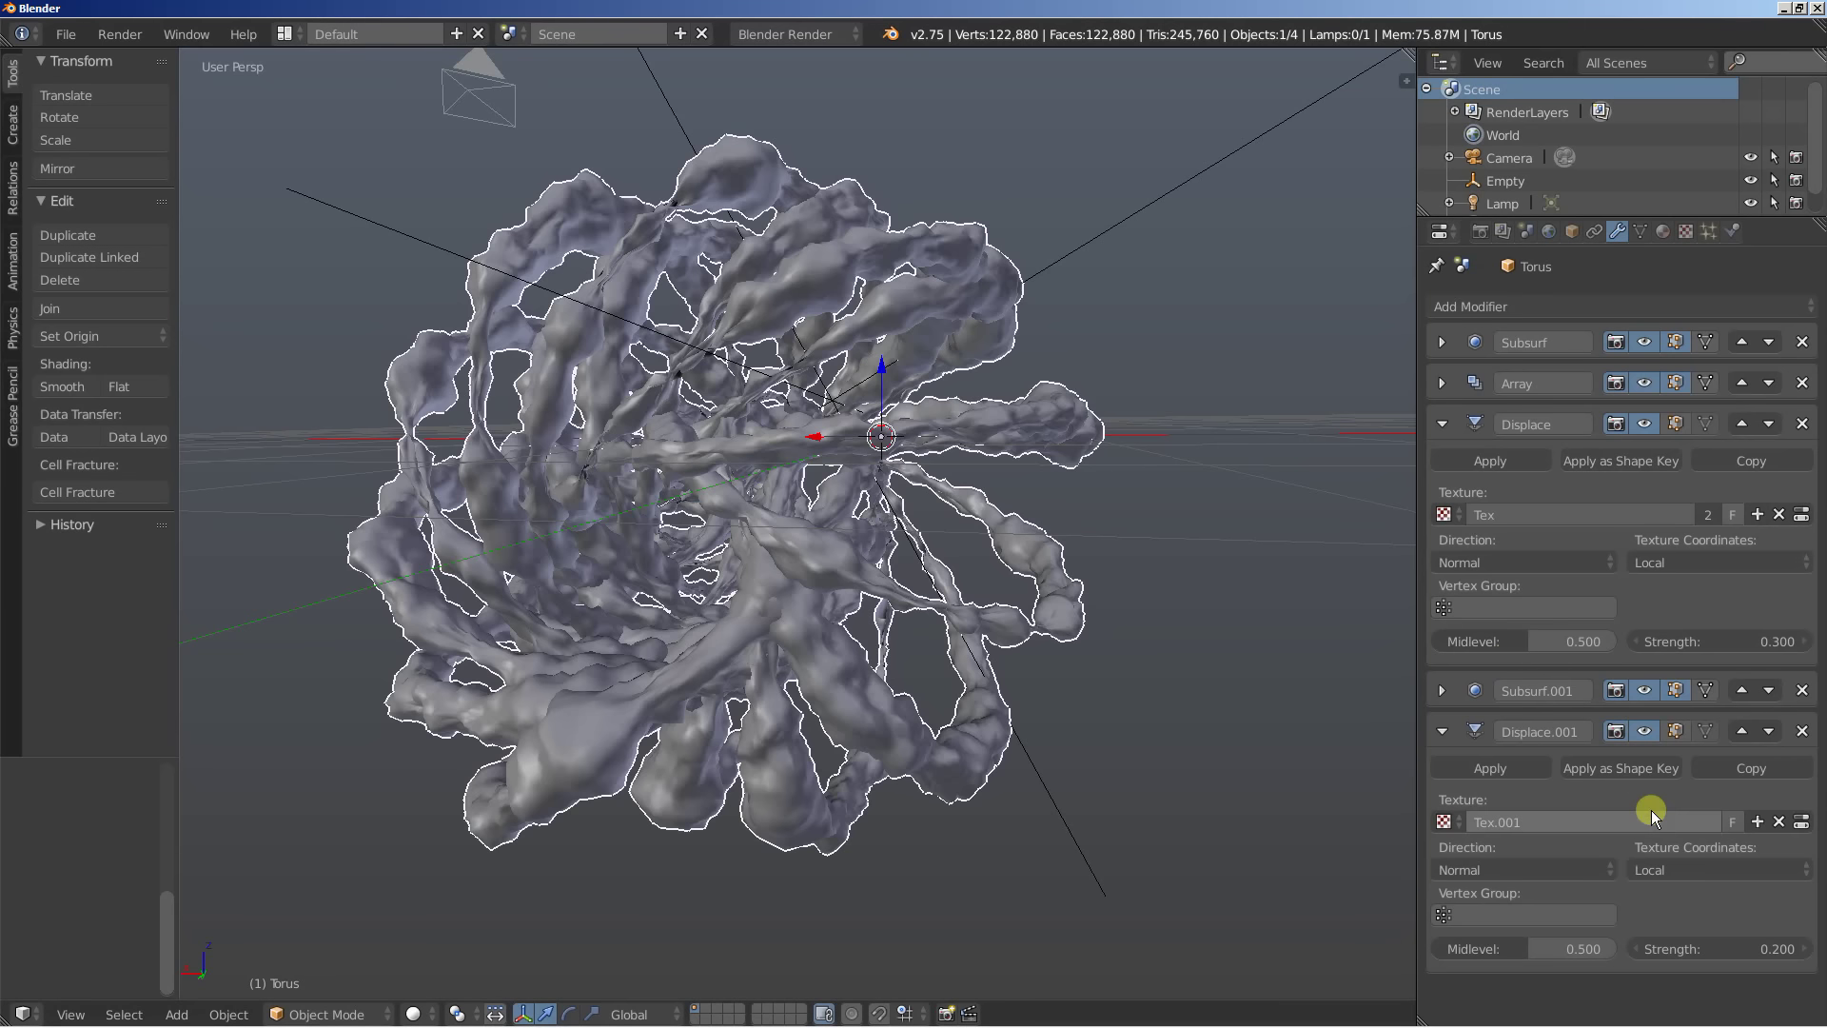
pyautogui.scroll(3, 803, 666)
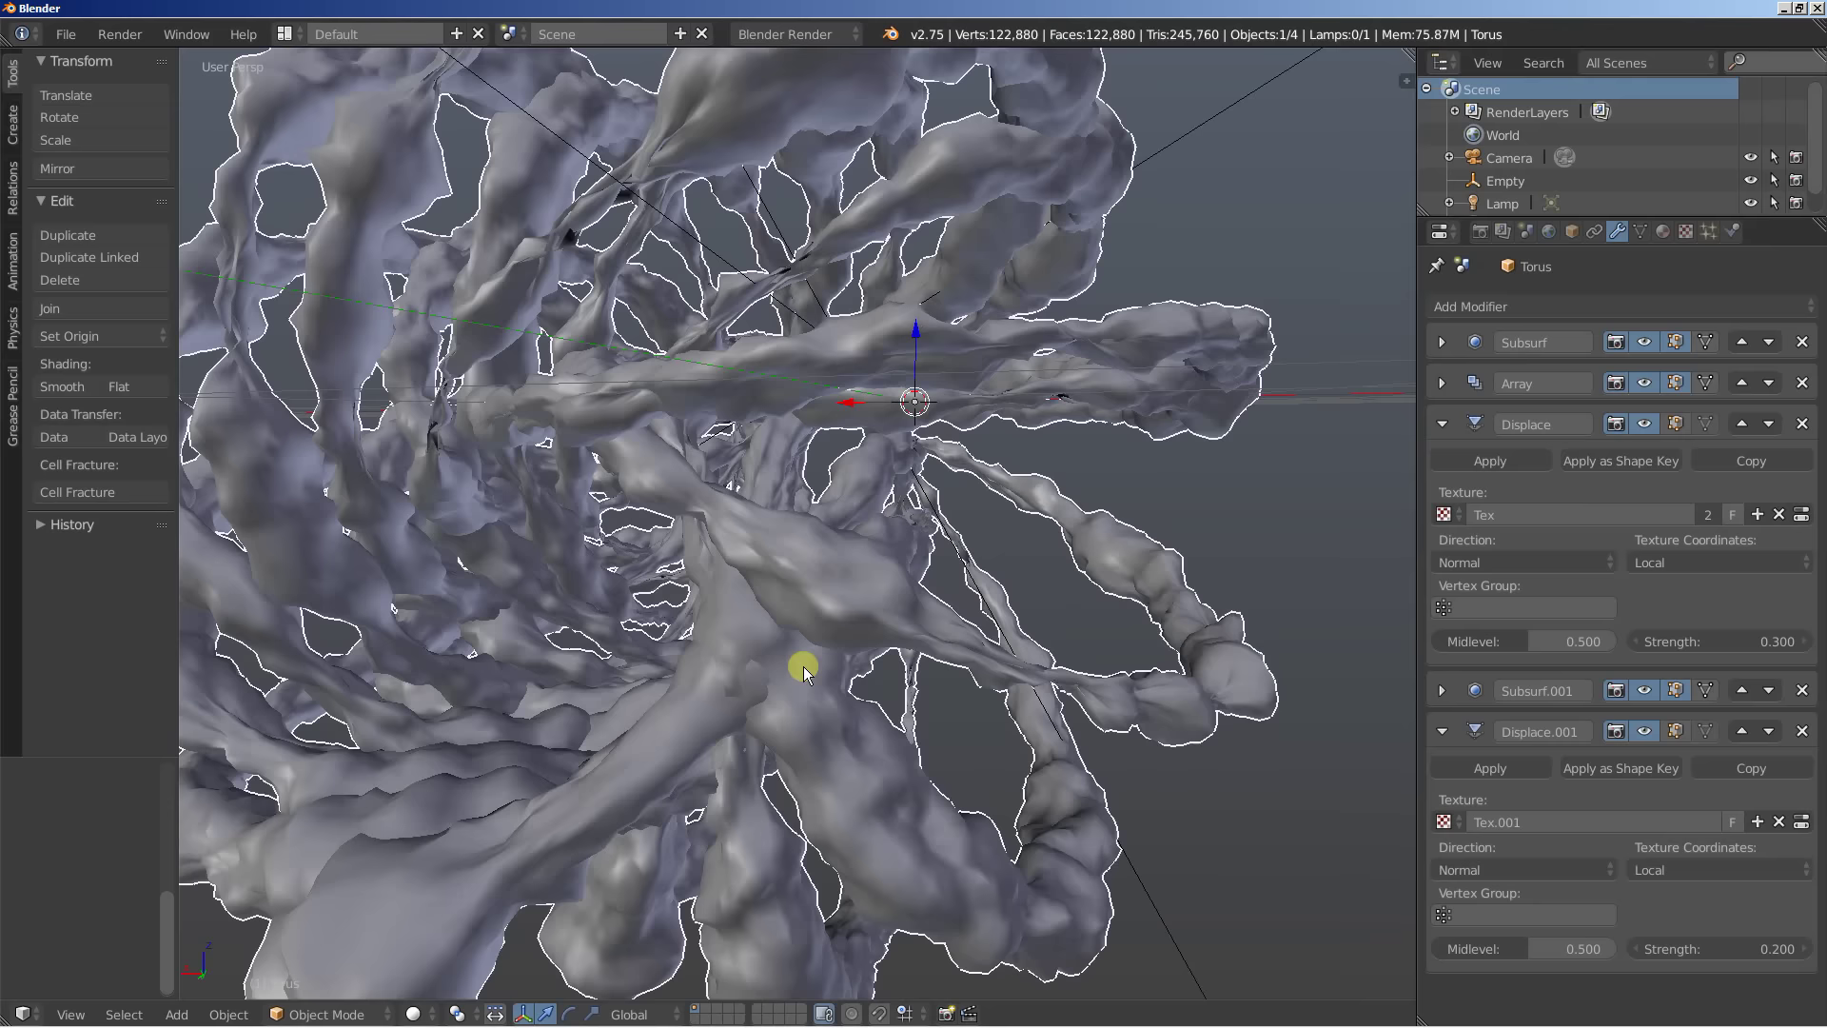
pyautogui.moveTo(936, 636); pyautogui.dragTo(783, 682, button='middle')
pyautogui.scroll(-4, 942, 700)
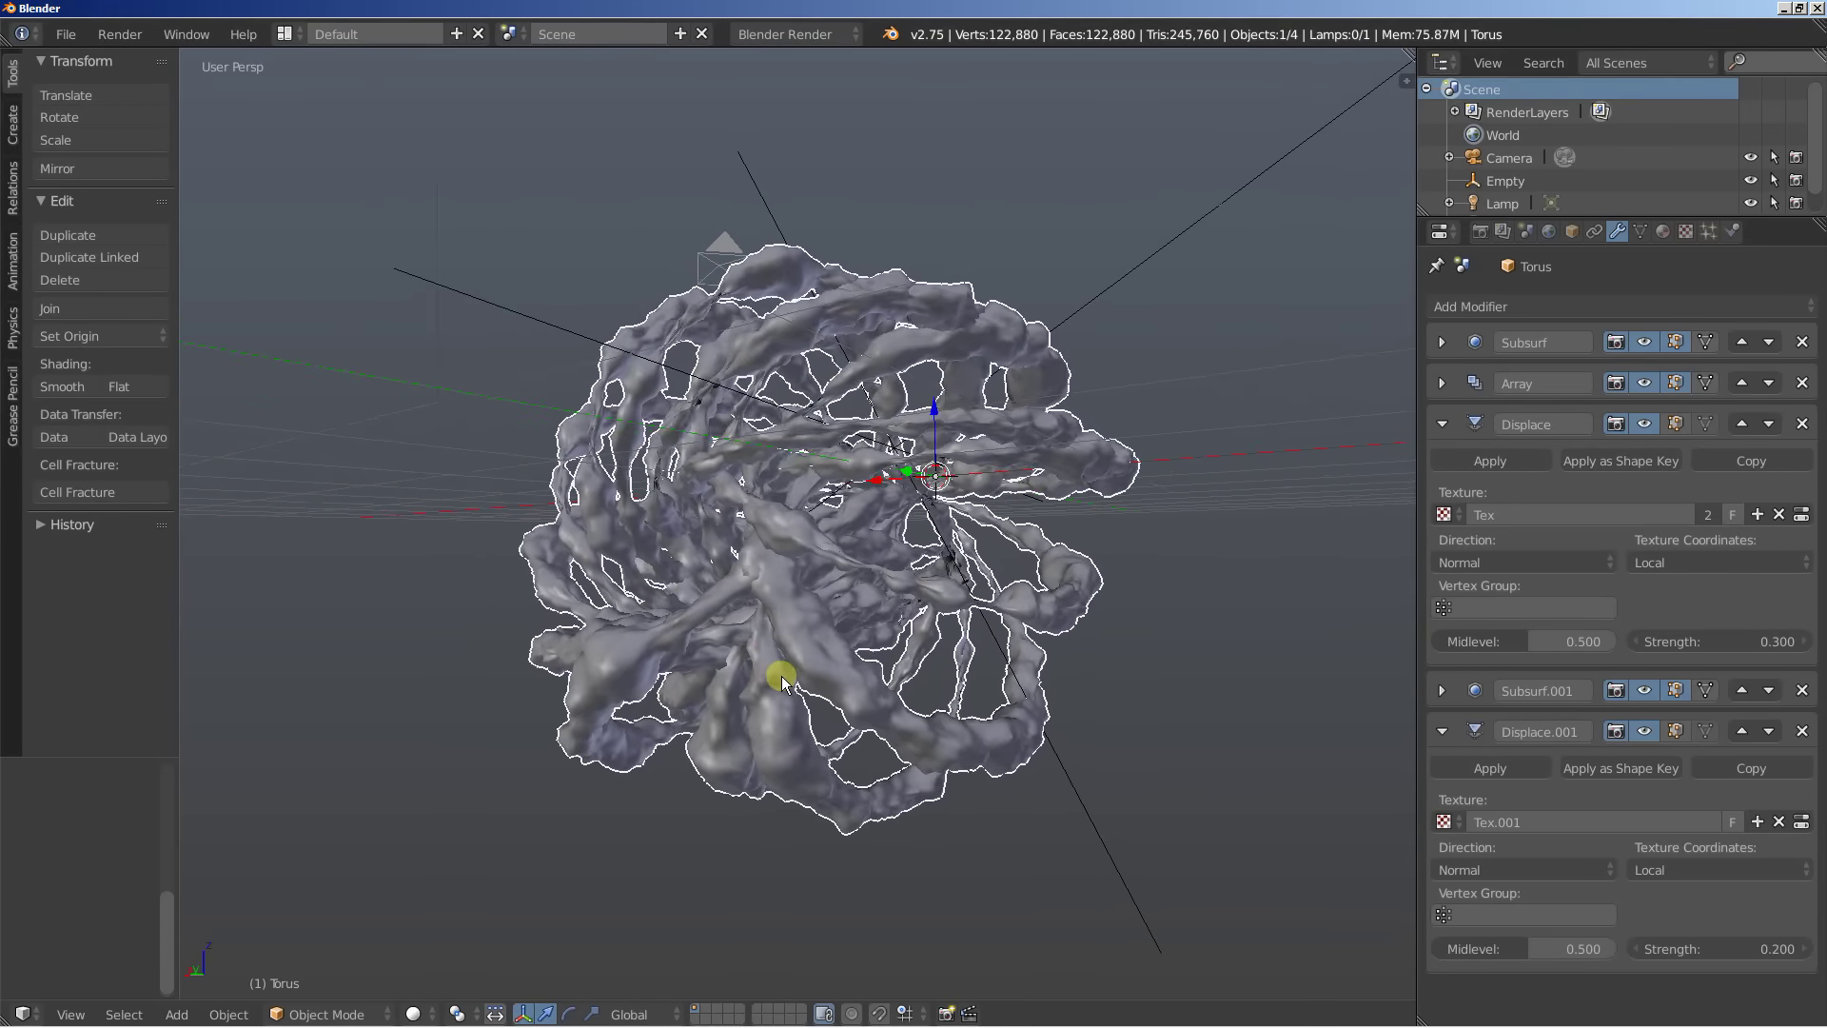
# Zoom in and switch the viewport to look through the scene camera
pyautogui.scroll(1, 781, 678)
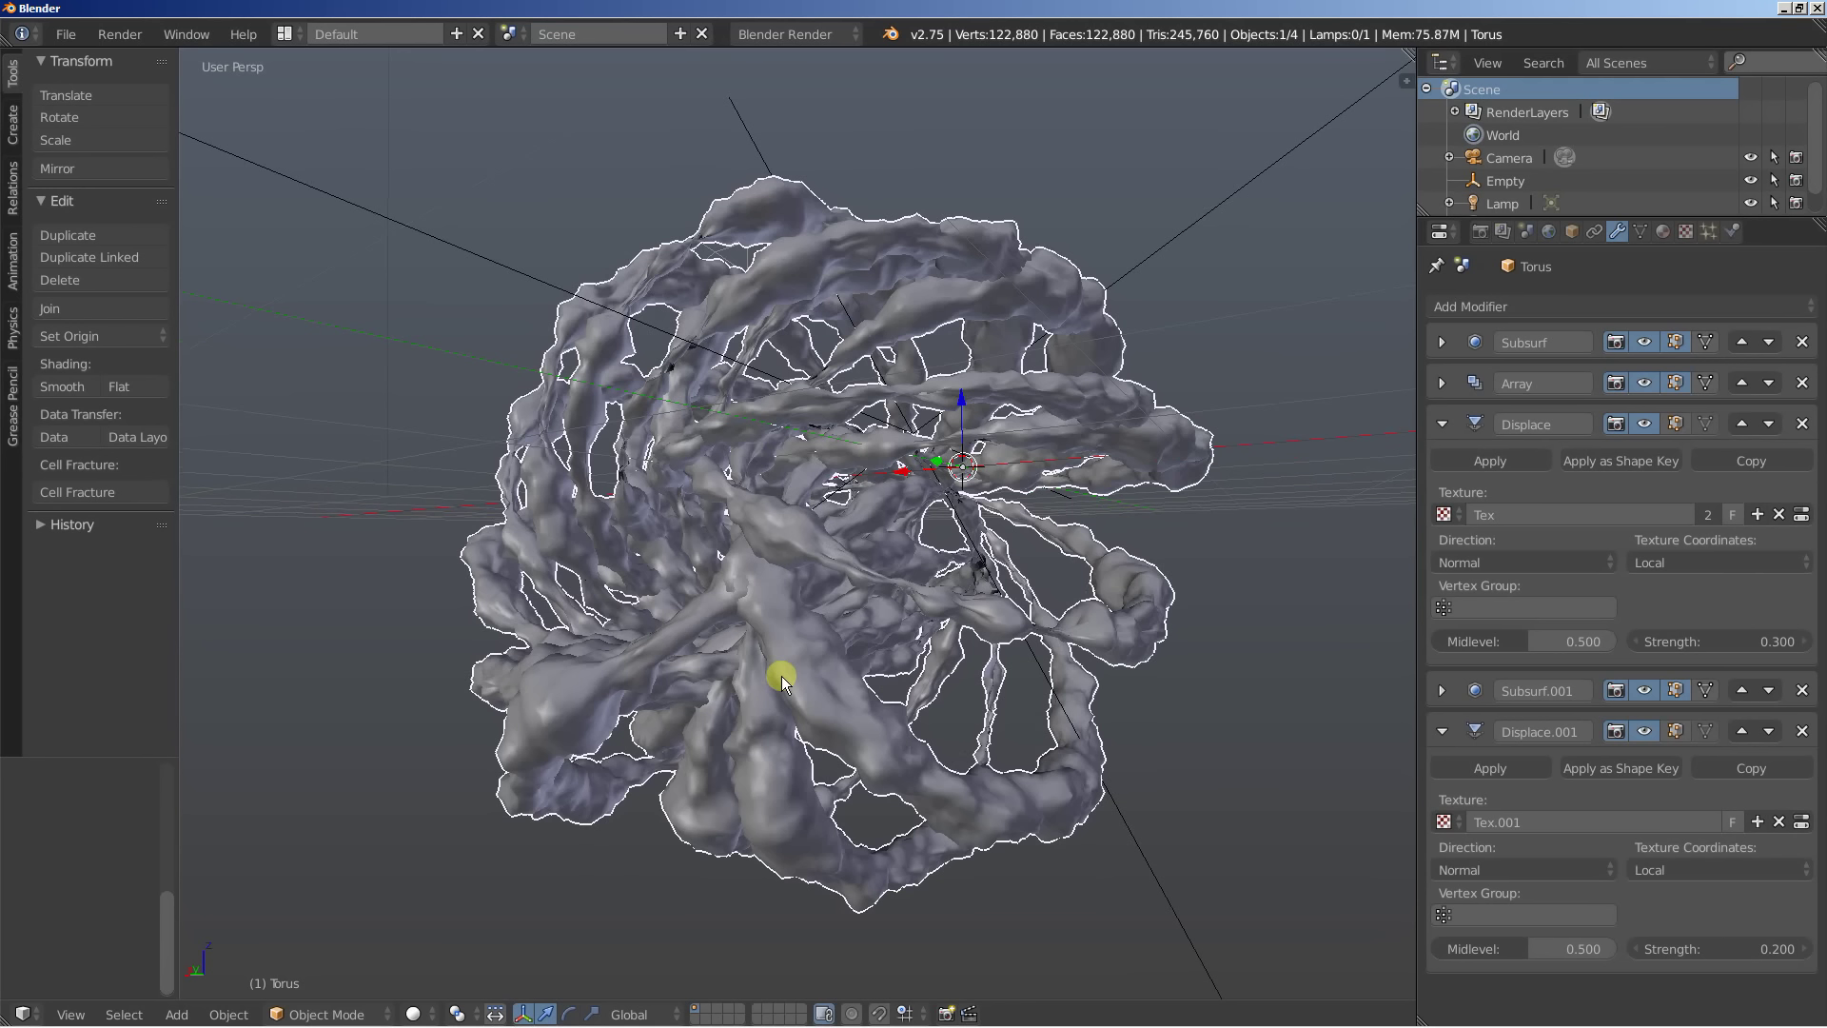
pyautogui.press('ctrl+alt+KP_0')
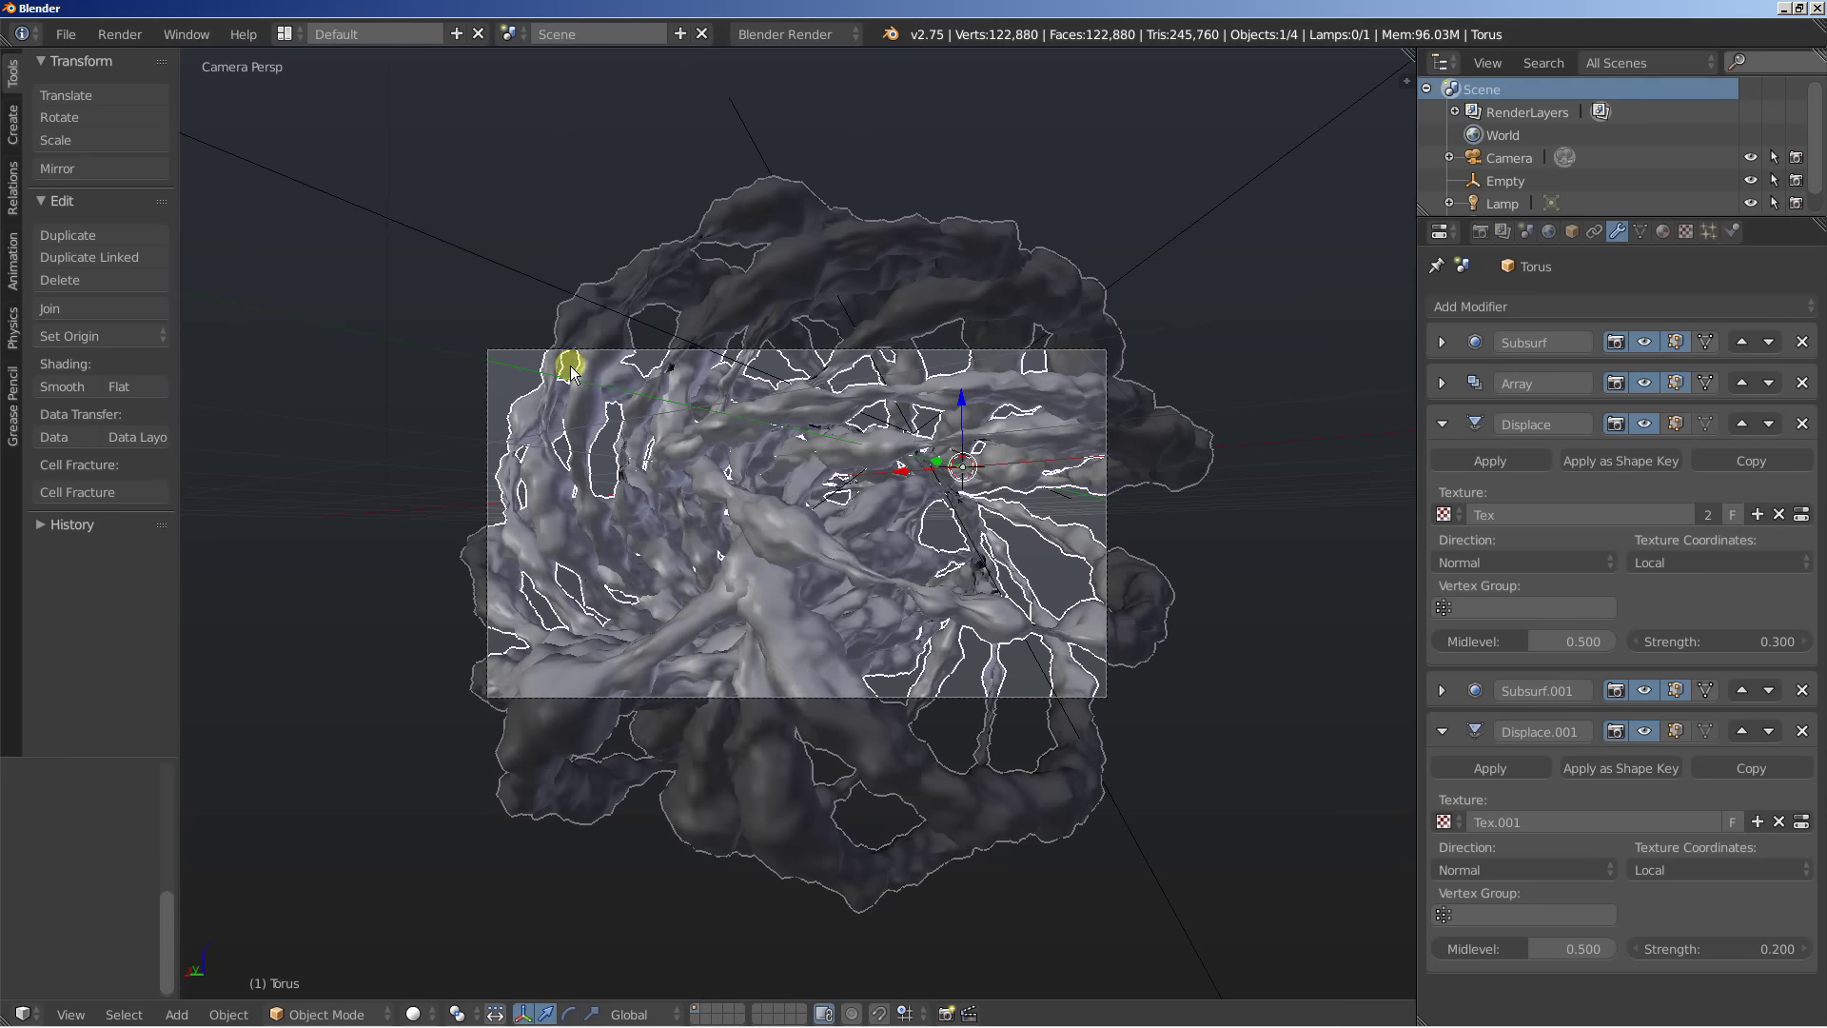
# Select the camera and place it at X -1.3, Y 3.3, Z -0.38
pyautogui.rightClick(505, 348)
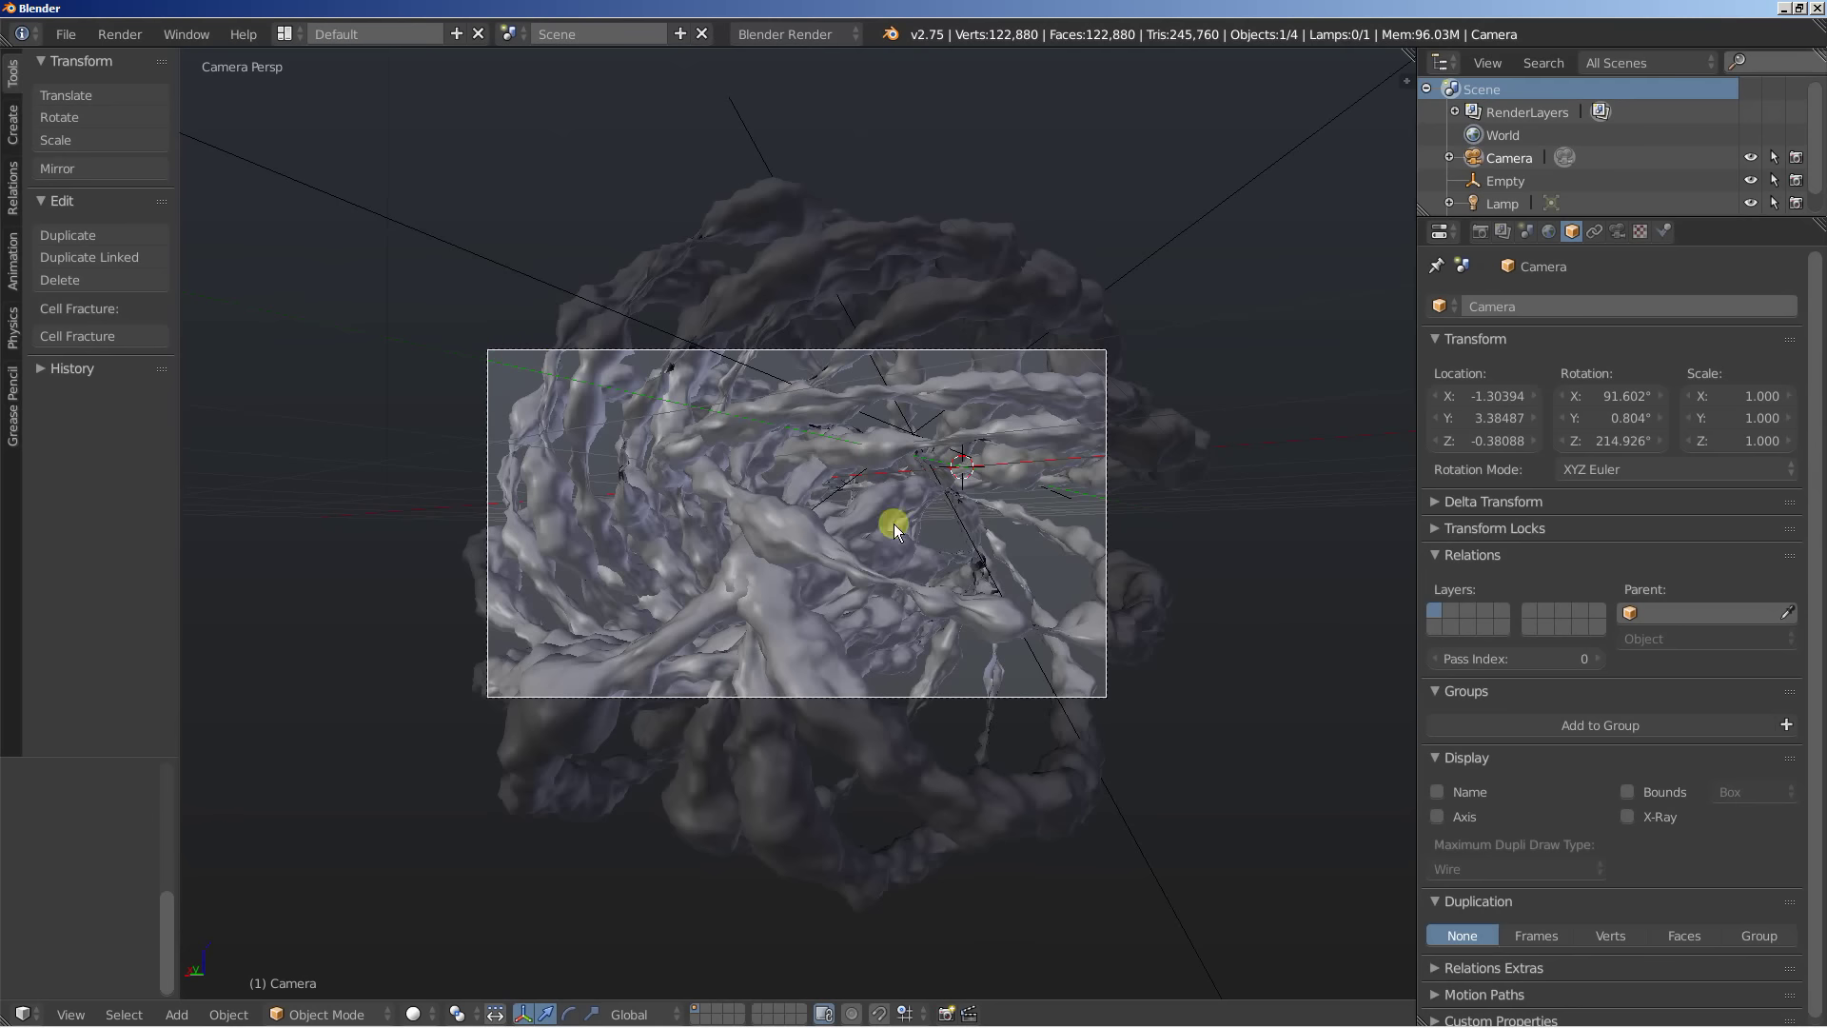
pyautogui.click(1494, 396)
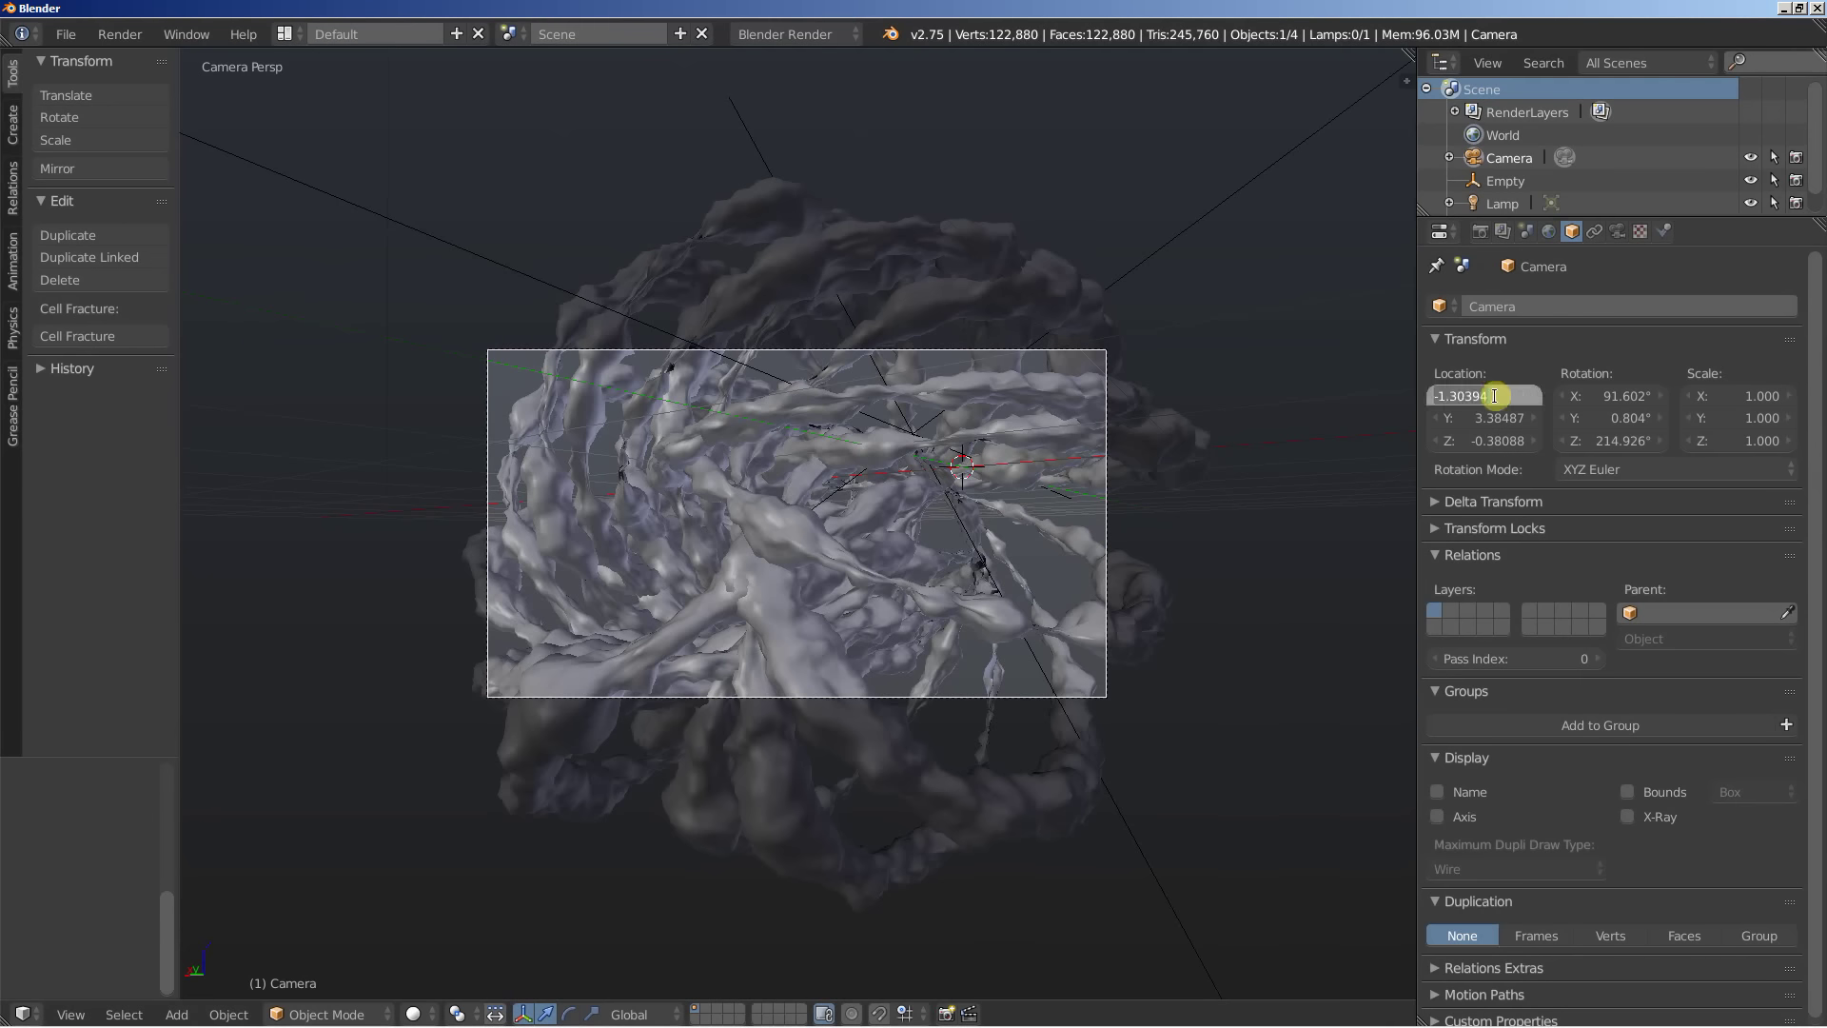
pyautogui.write('-1.3')
pyautogui.press('Return')
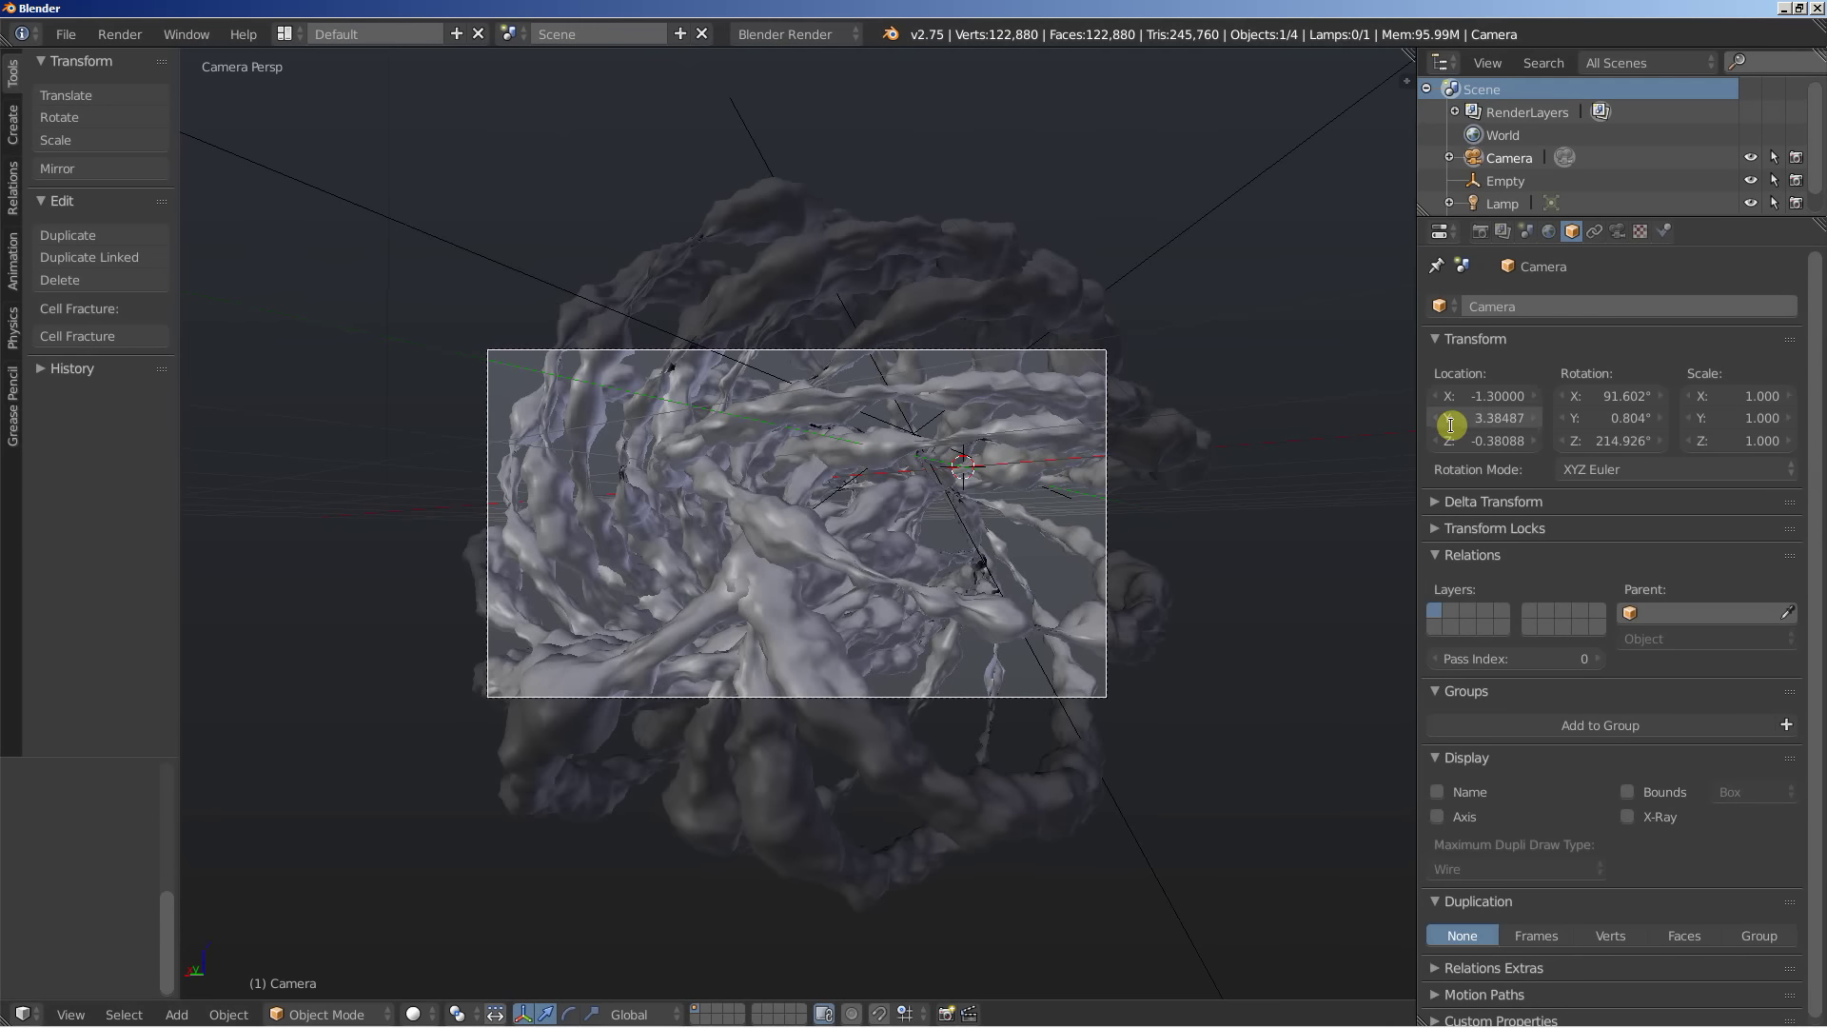
pyautogui.click(1450, 422)
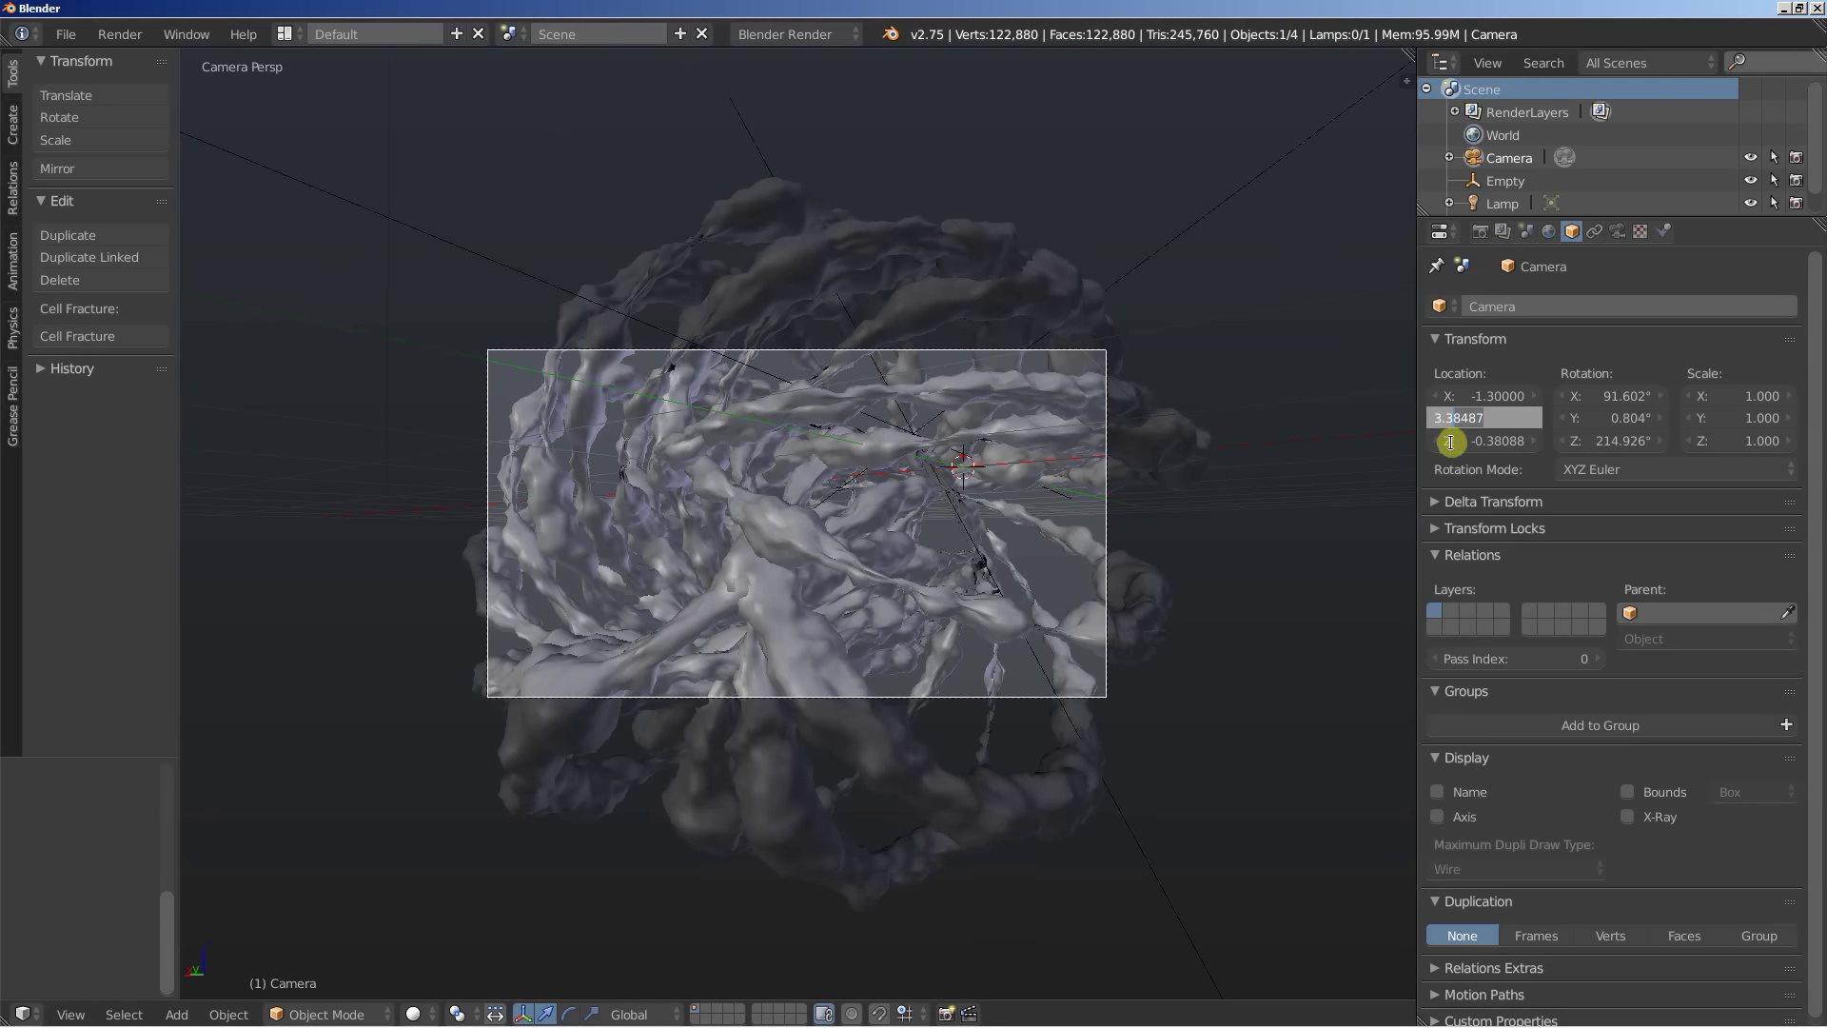
pyautogui.write('3.3')
pyautogui.press('Return')
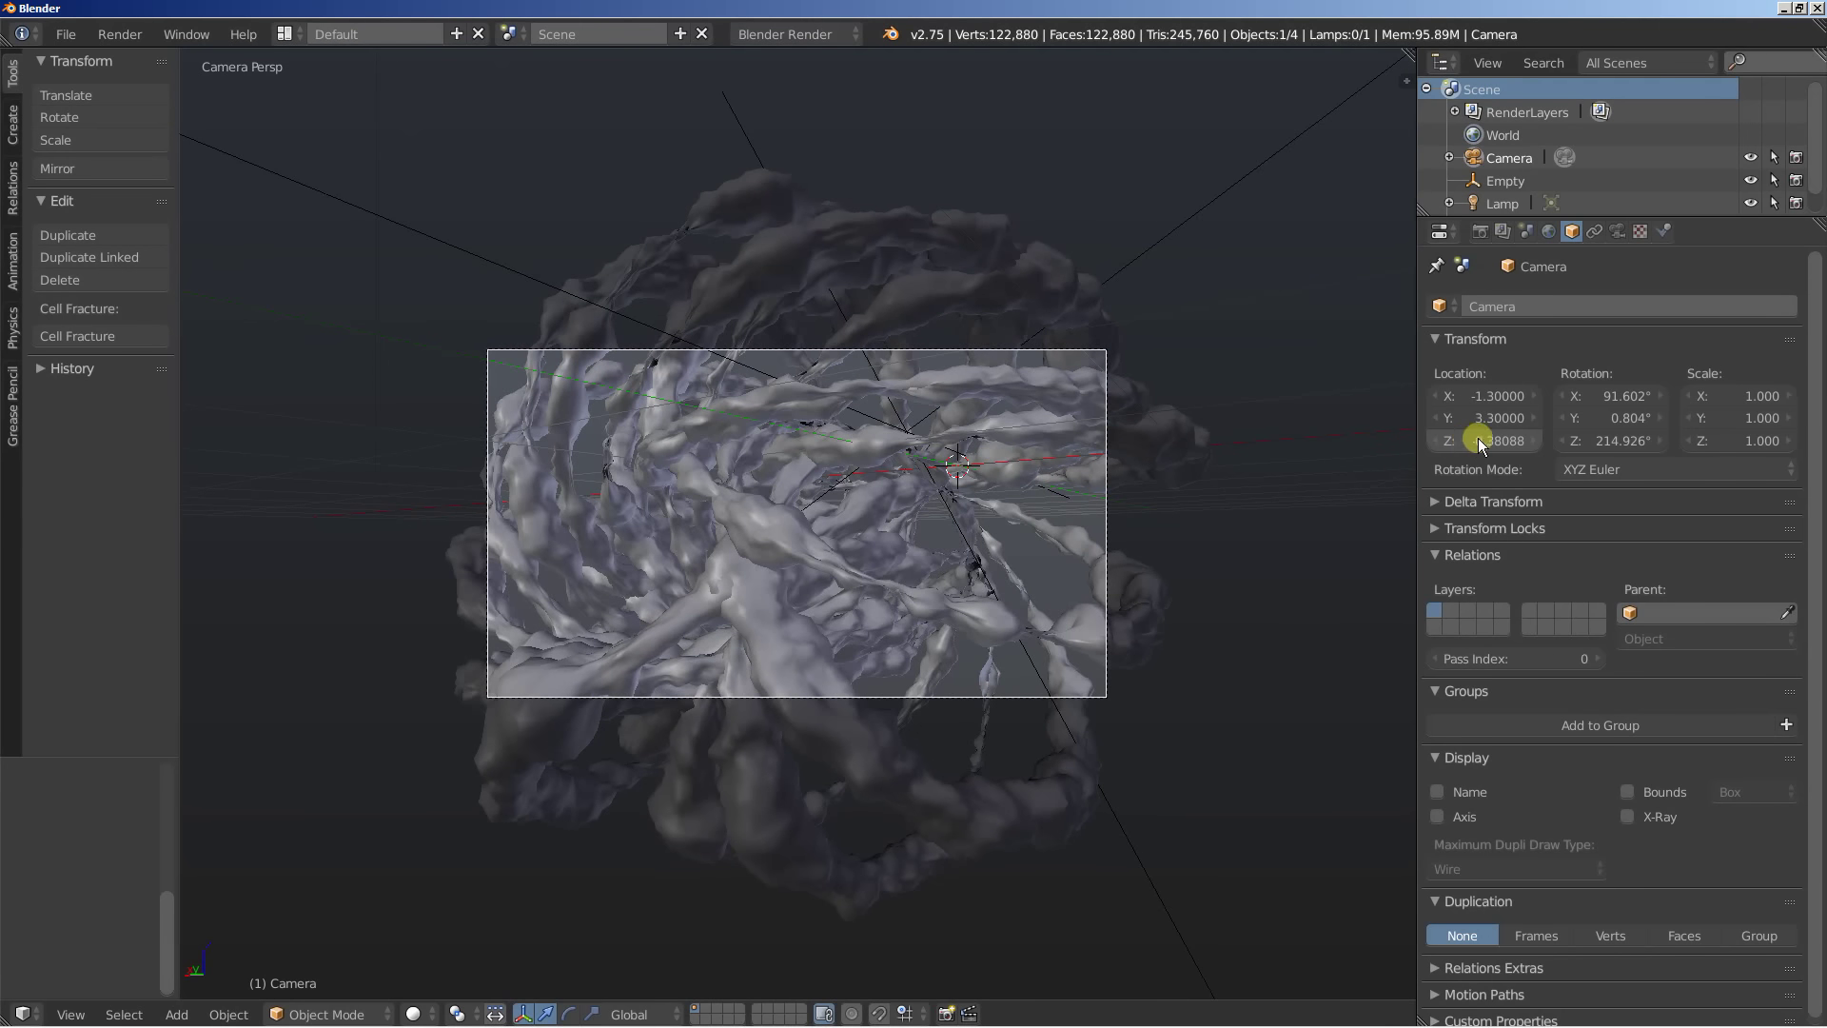
pyautogui.click(1477, 441)
pyautogui.write('-0.38')
pyautogui.press('Return')
# Set the camera rotation to X 90°, Y 0°, Z 222°
pyautogui.click(1615, 394)
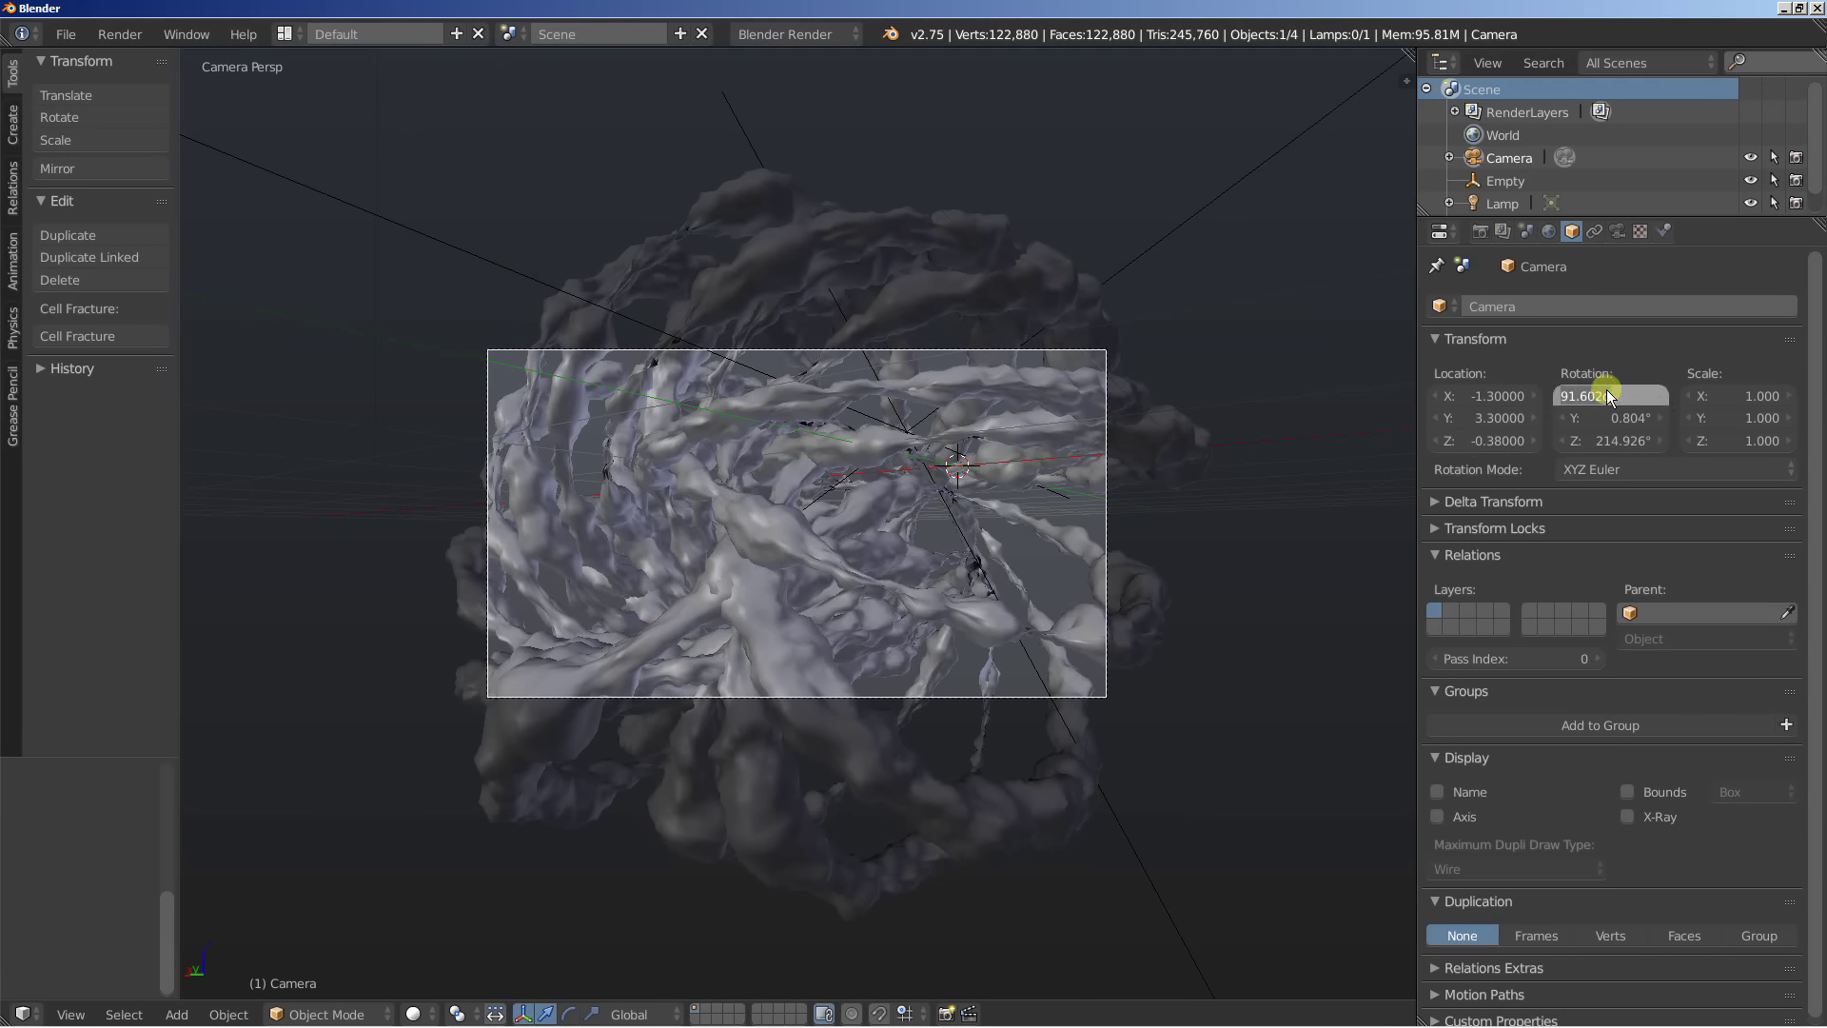
pyautogui.press('Return')
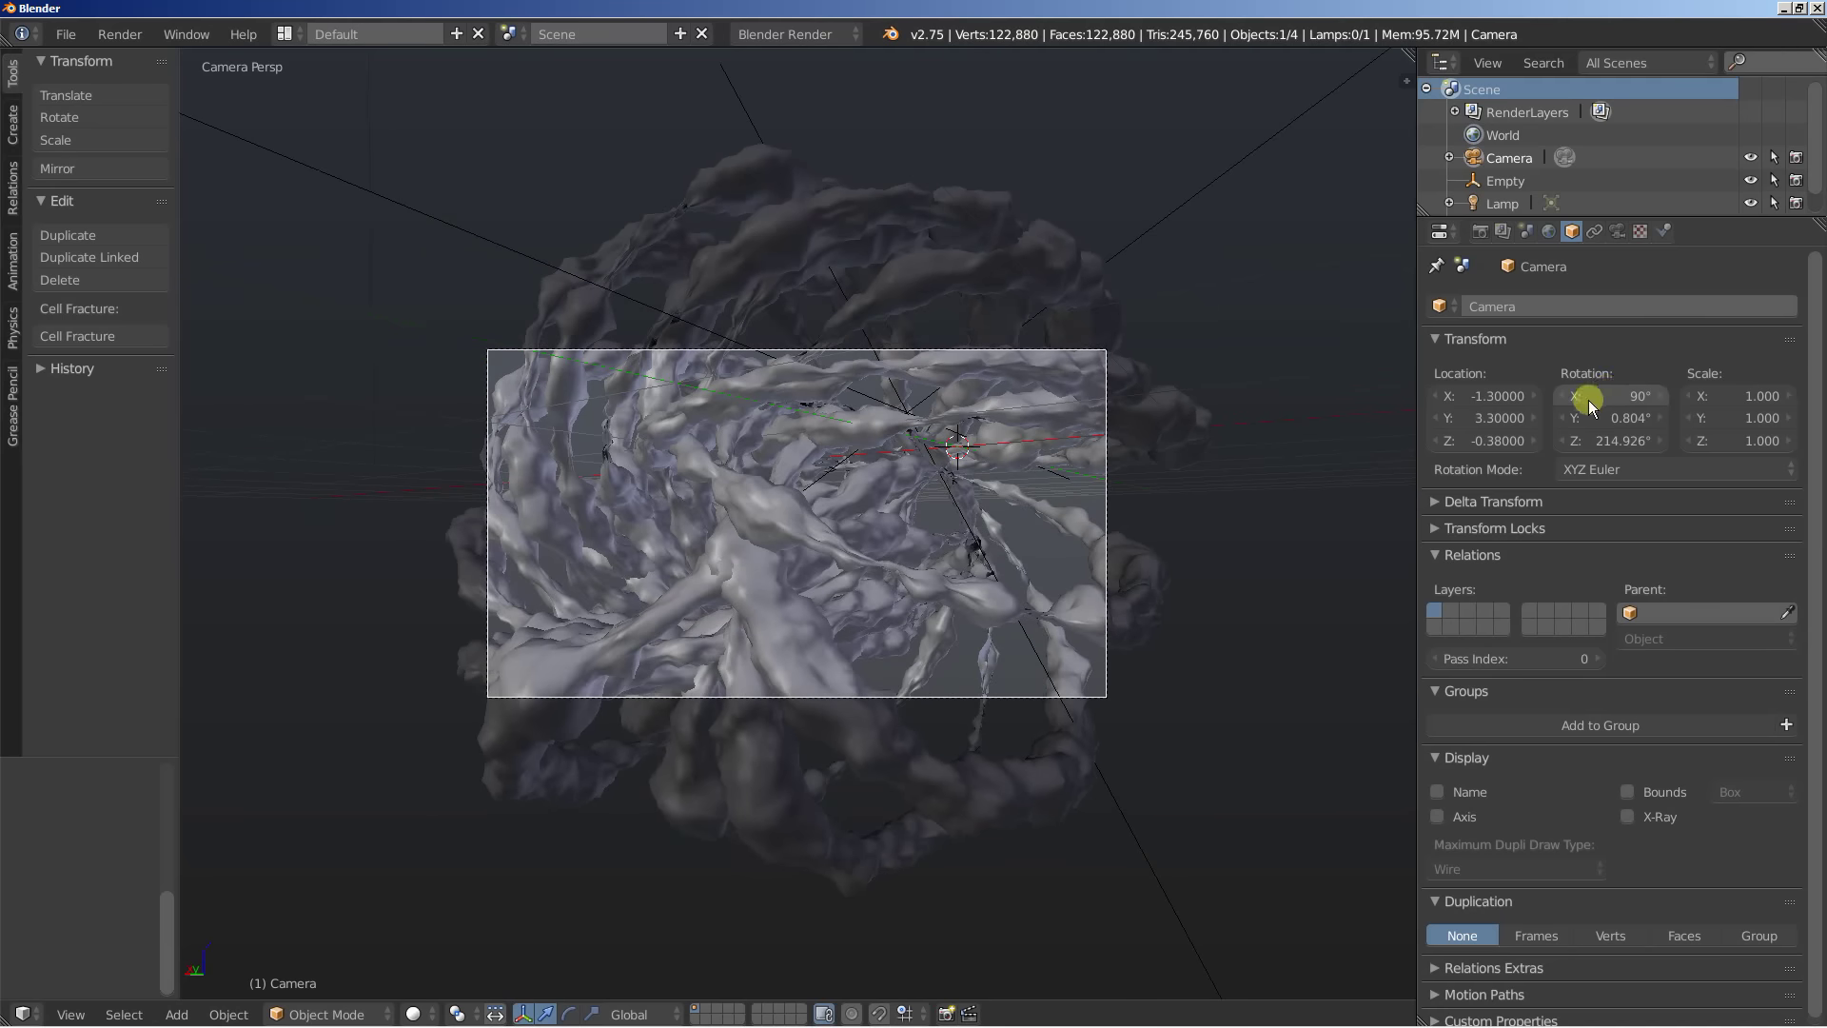
pyautogui.click(1602, 418)
pyautogui.write('0')
pyautogui.press('Return')
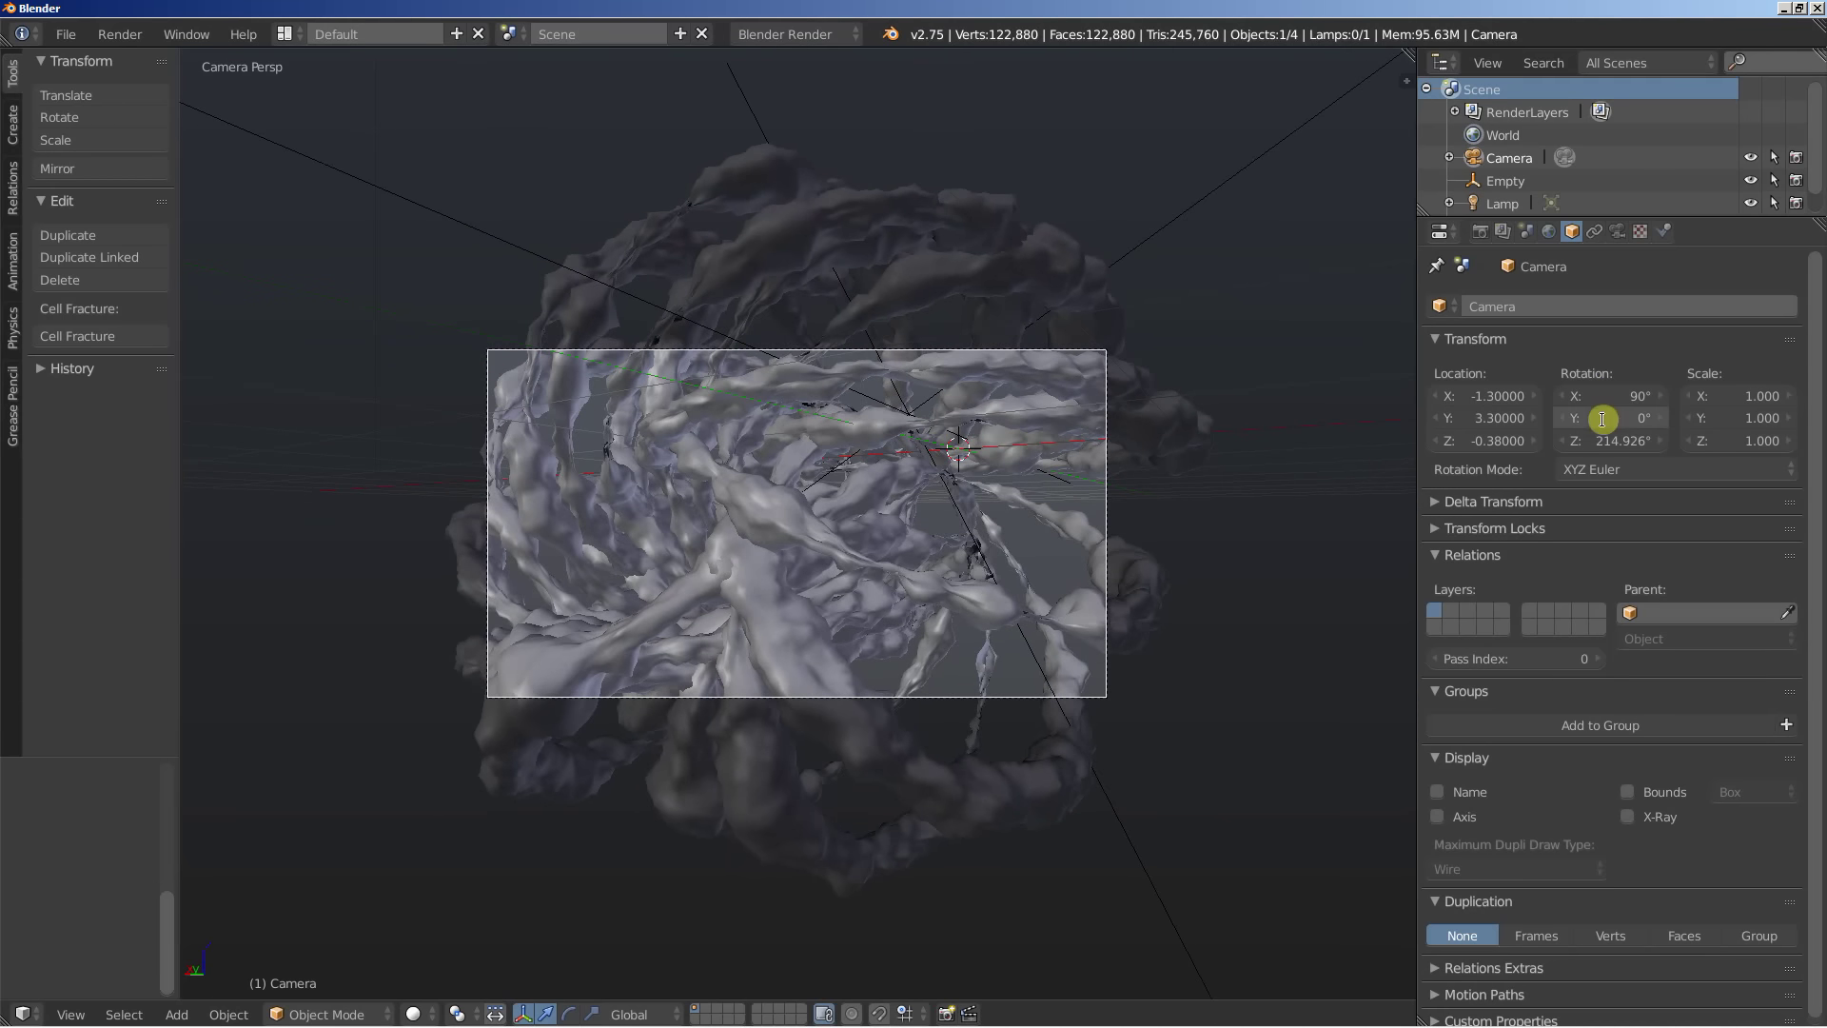
pyautogui.click(1614, 443)
pyautogui.press('Home')
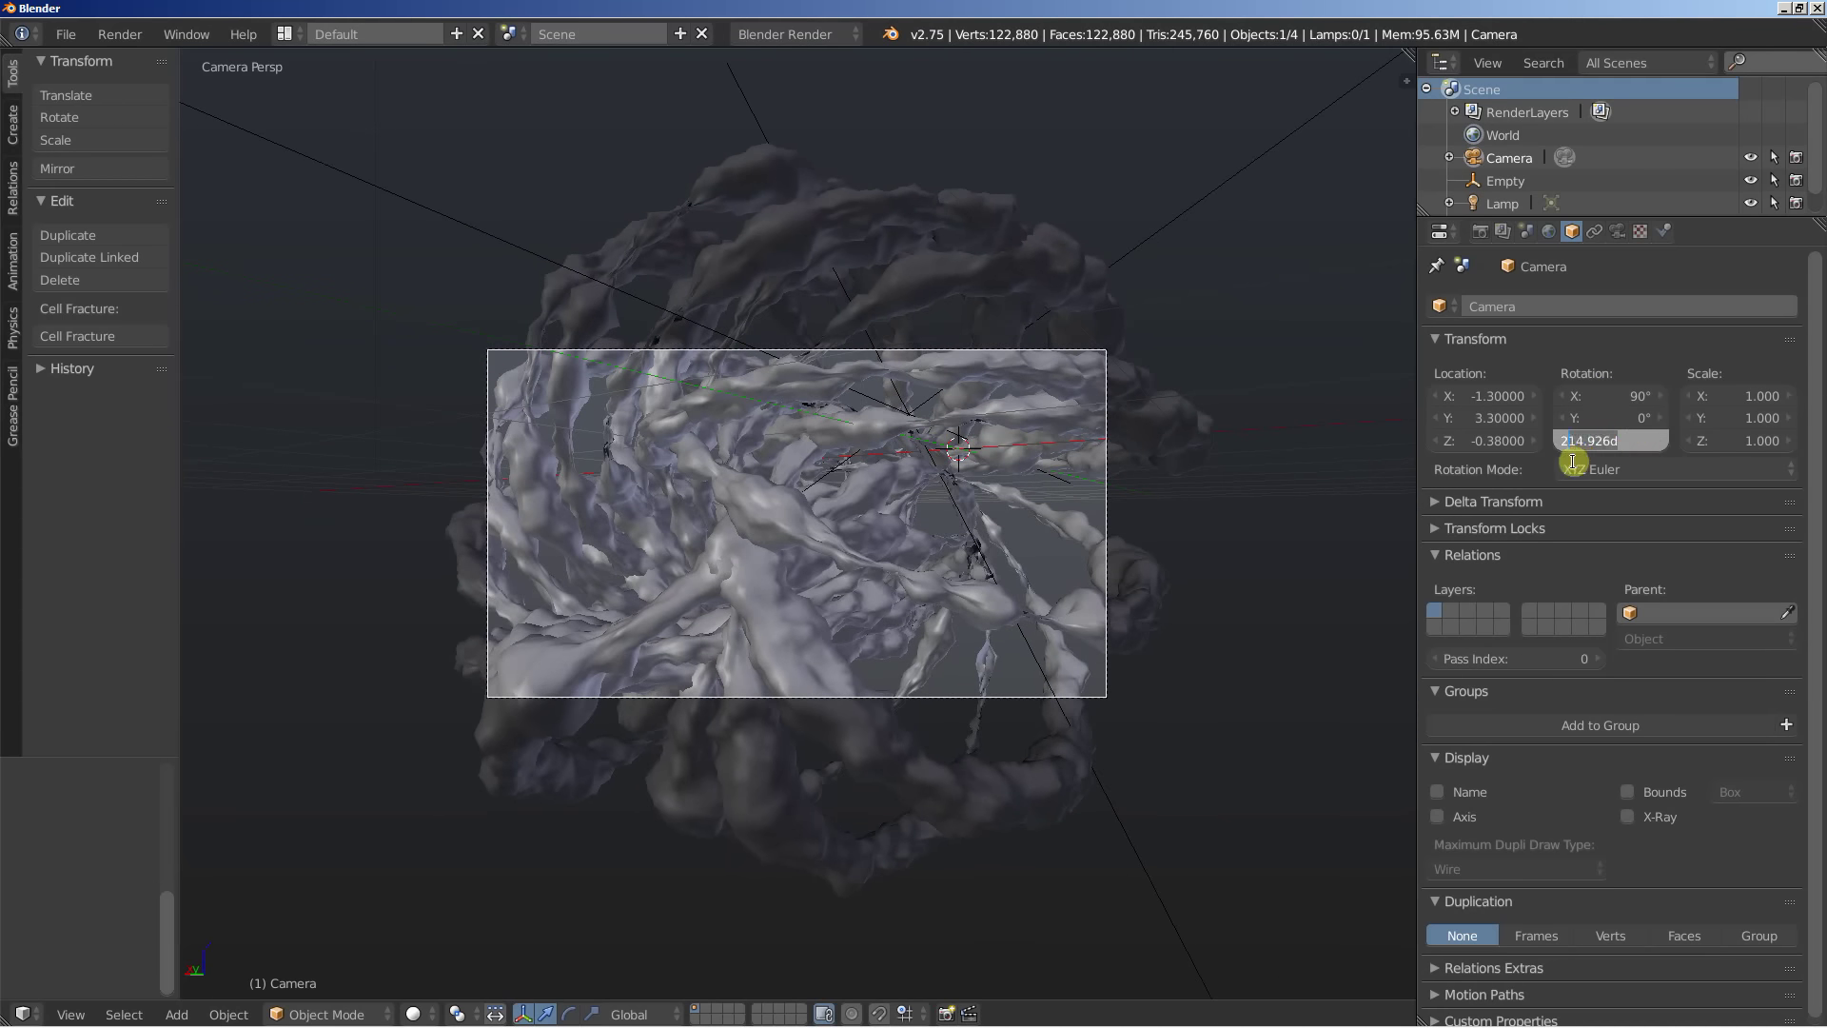
pyautogui.write('220')
pyautogui.press('Return')
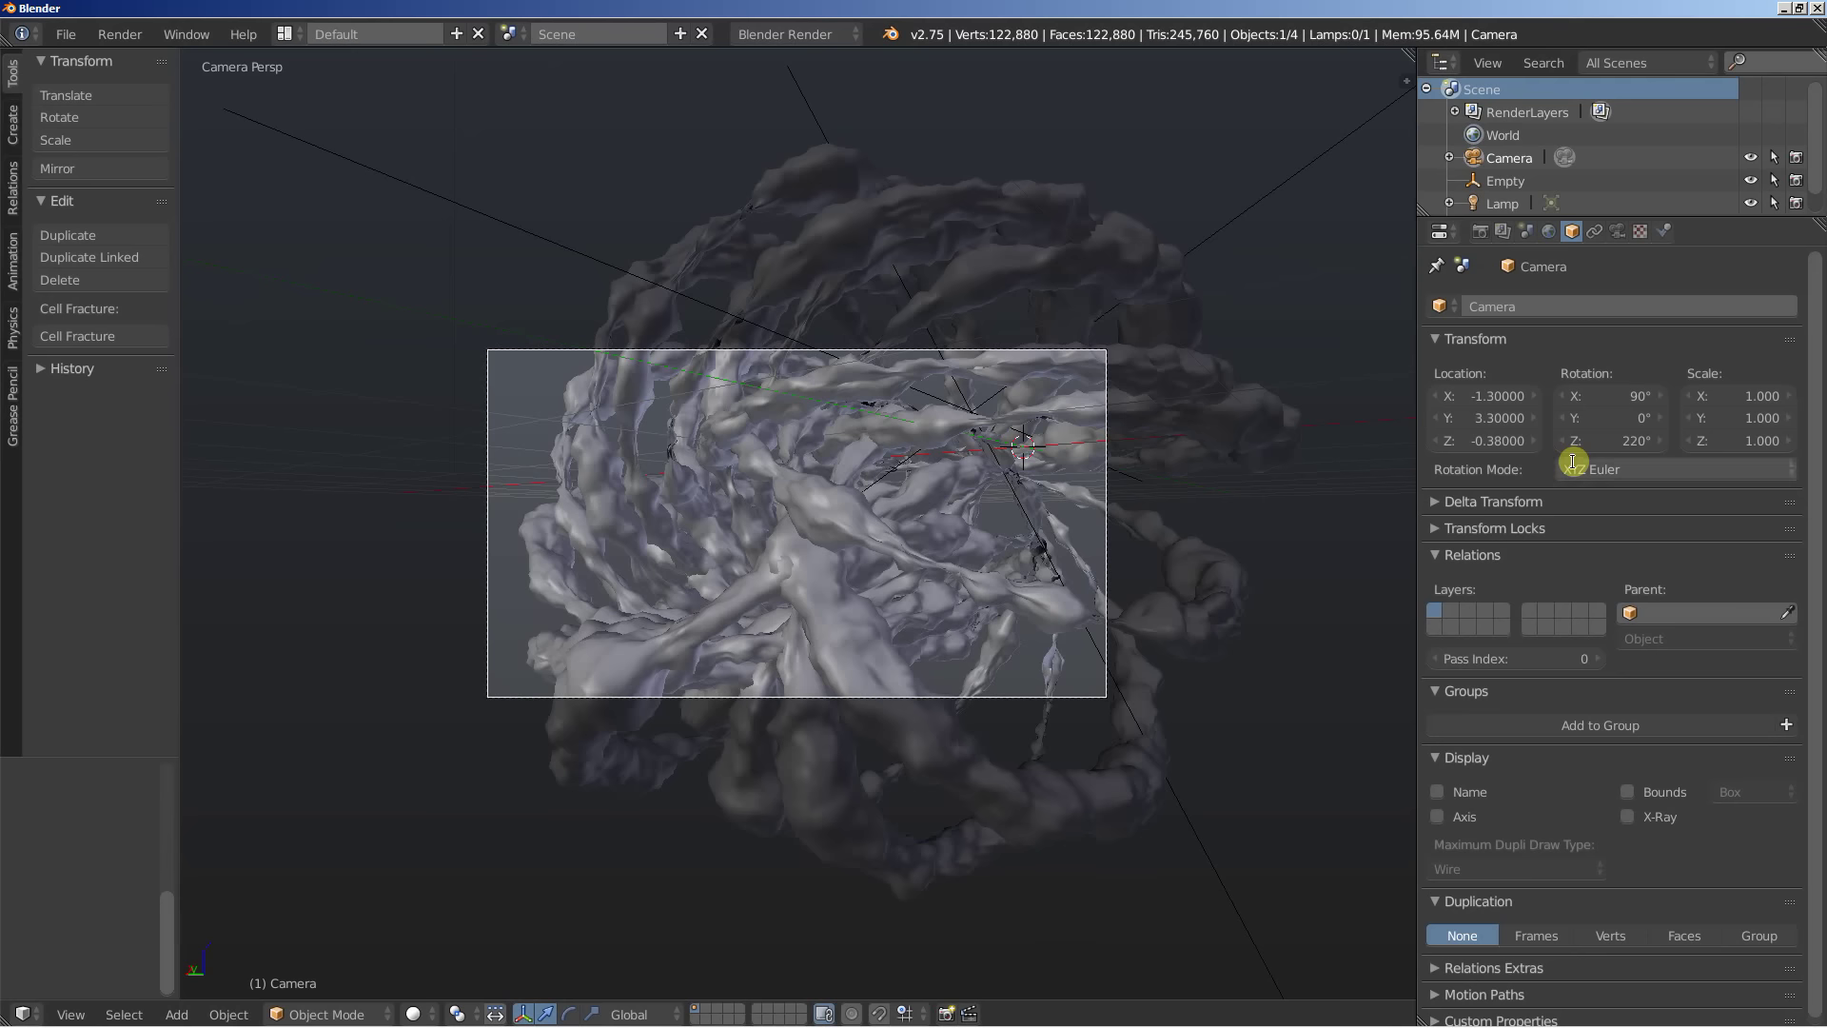
pyautogui.click(1658, 442)
pyautogui.click(1658, 442)
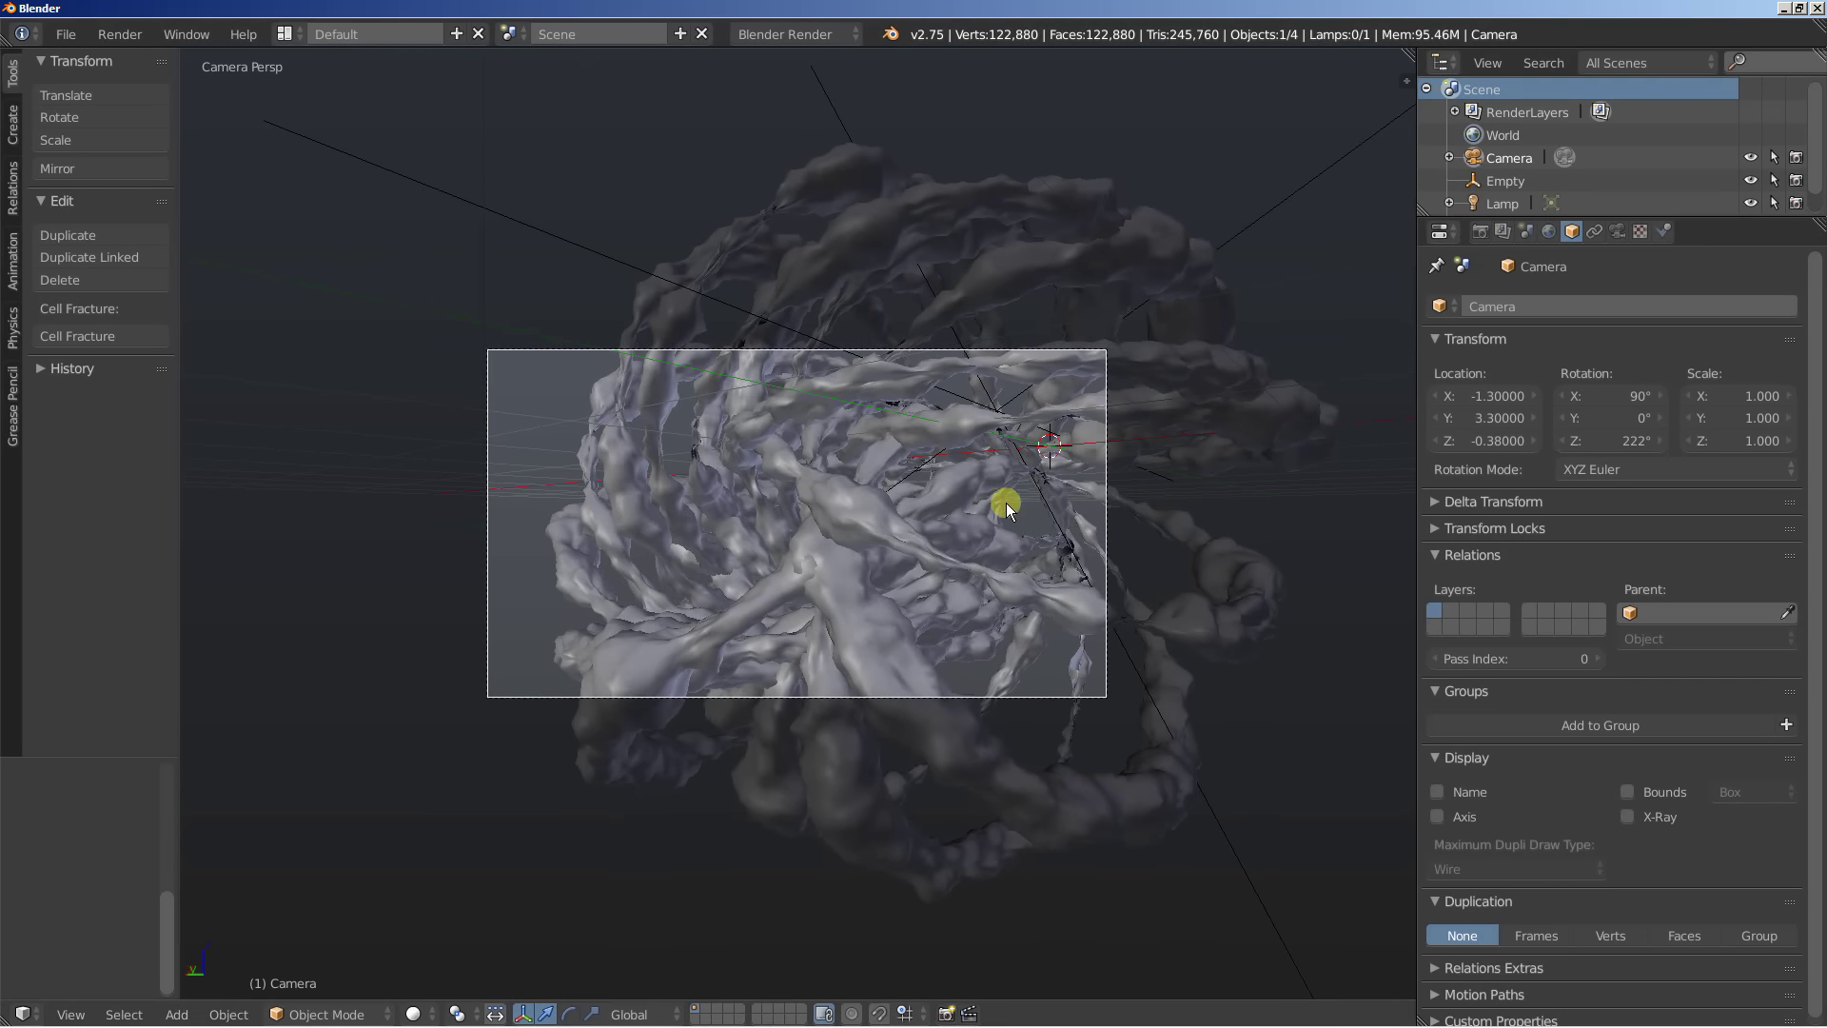
# Switch the render engine from Blender Render to Cycles Render
pyautogui.moveTo(1007, 502); pyautogui.dragTo(796, 575, button='middle')
pyautogui.scroll(-6, 996, 545)
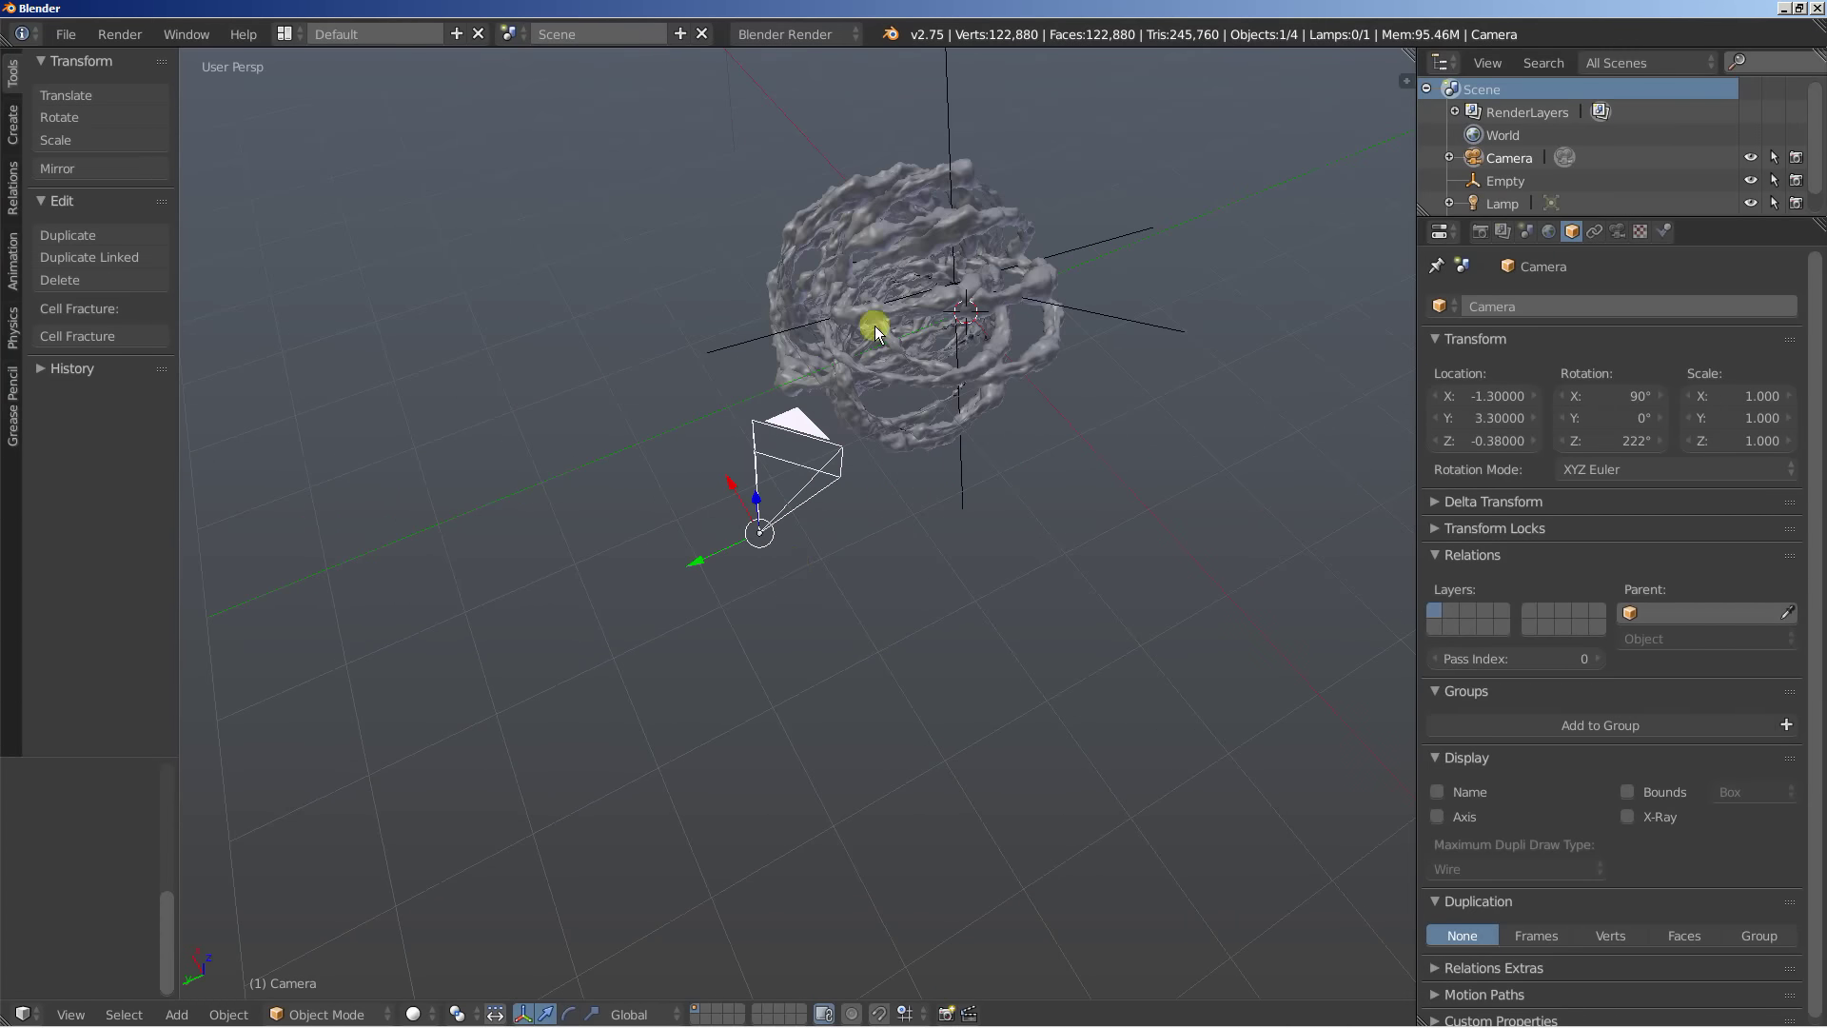
pyautogui.moveTo(860, 324); pyautogui.dragTo(925, 563, button='middle')
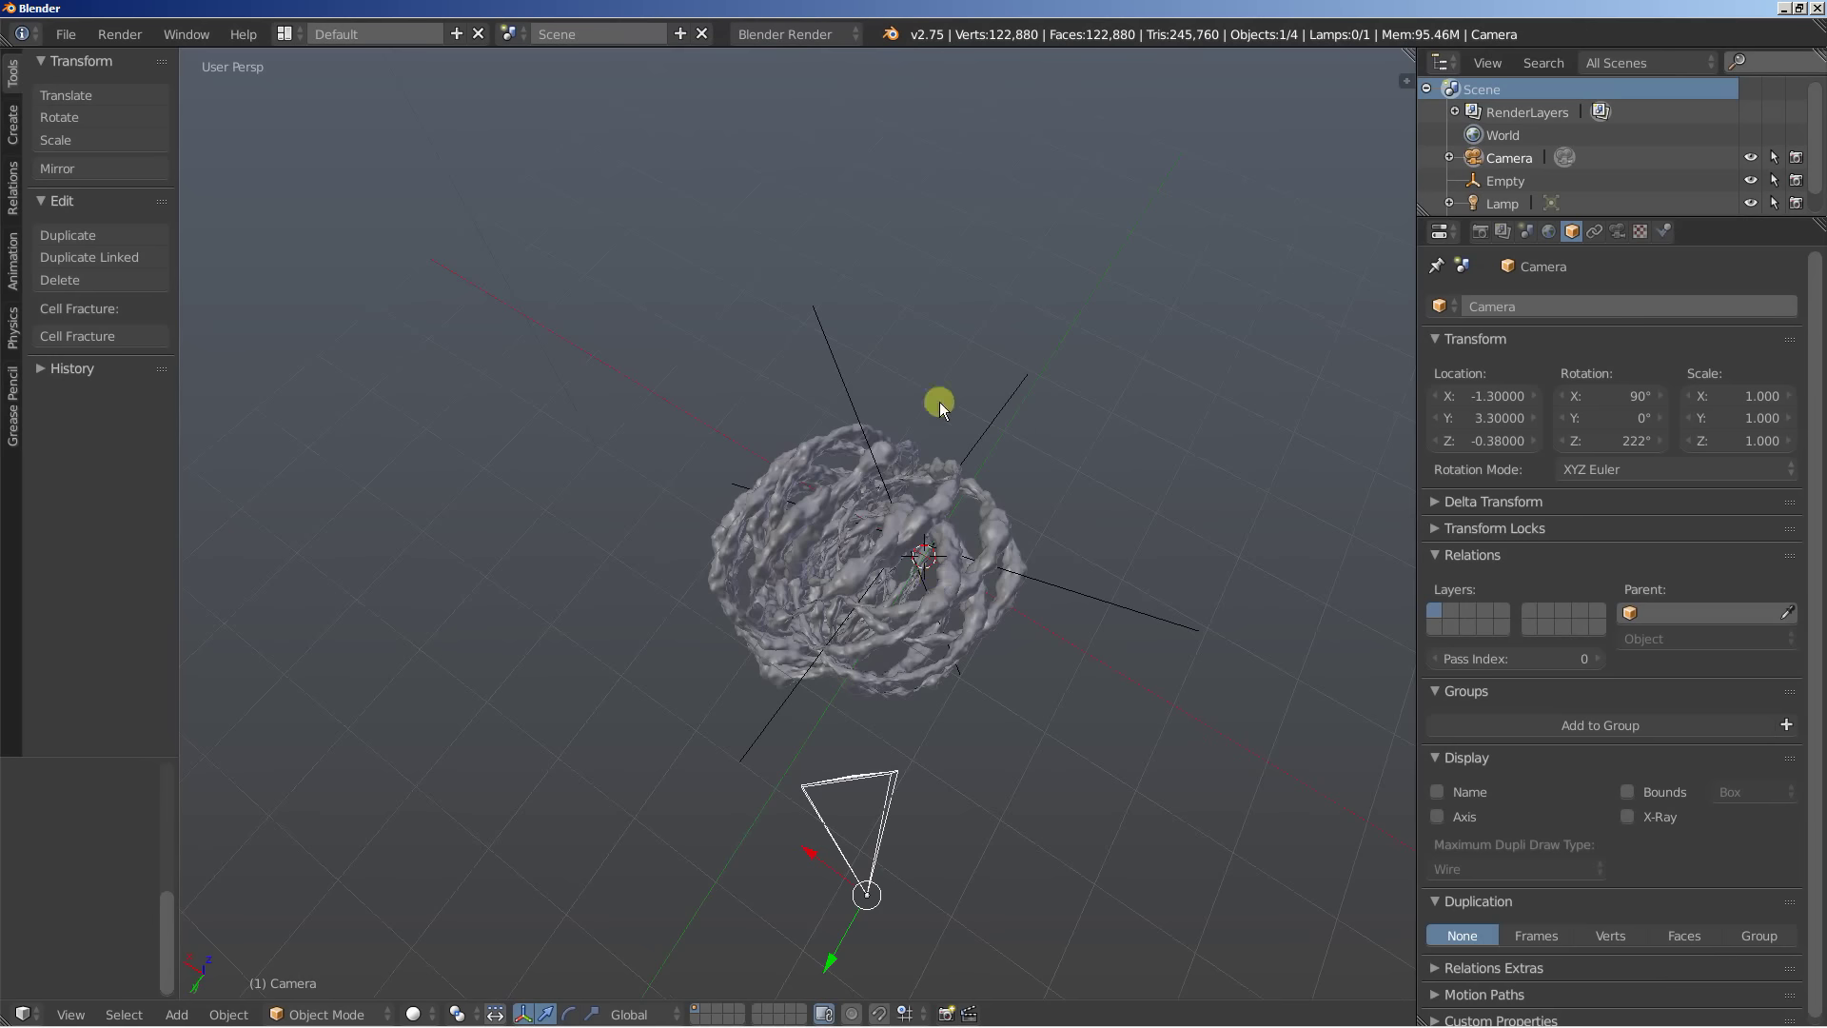
pyautogui.click(794, 33)
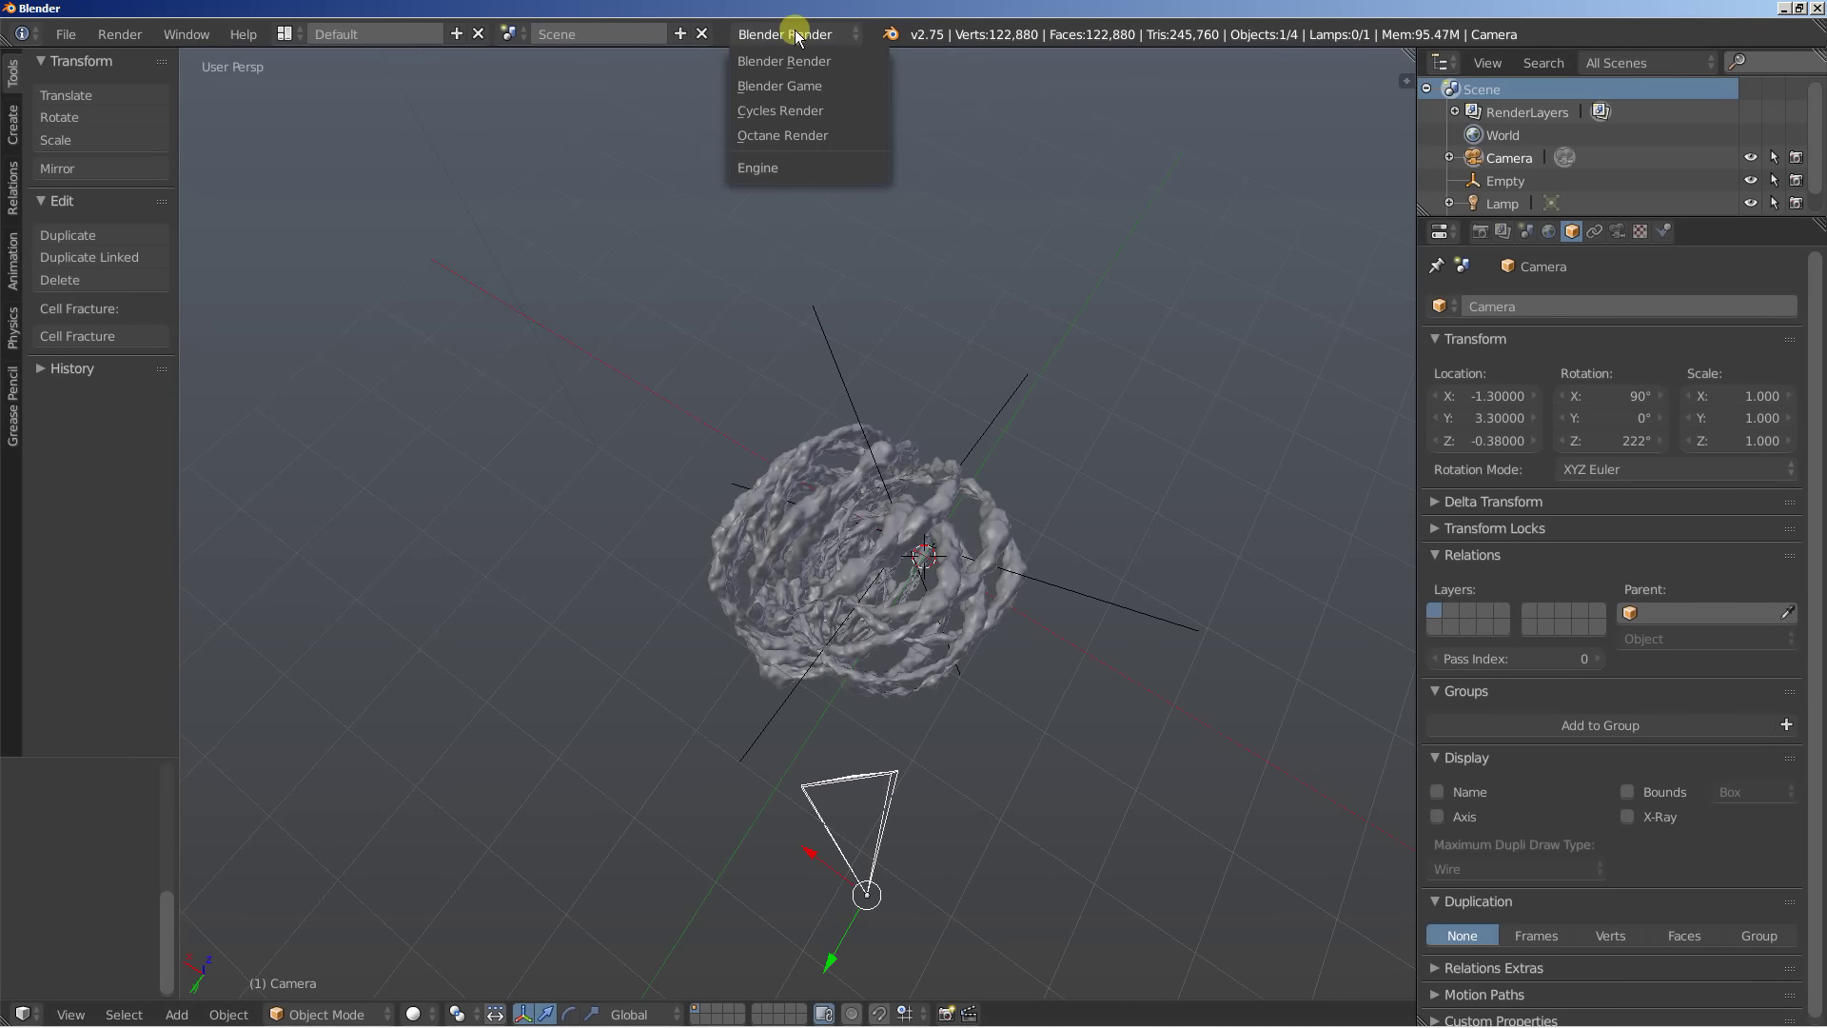
pyautogui.click(795, 113)
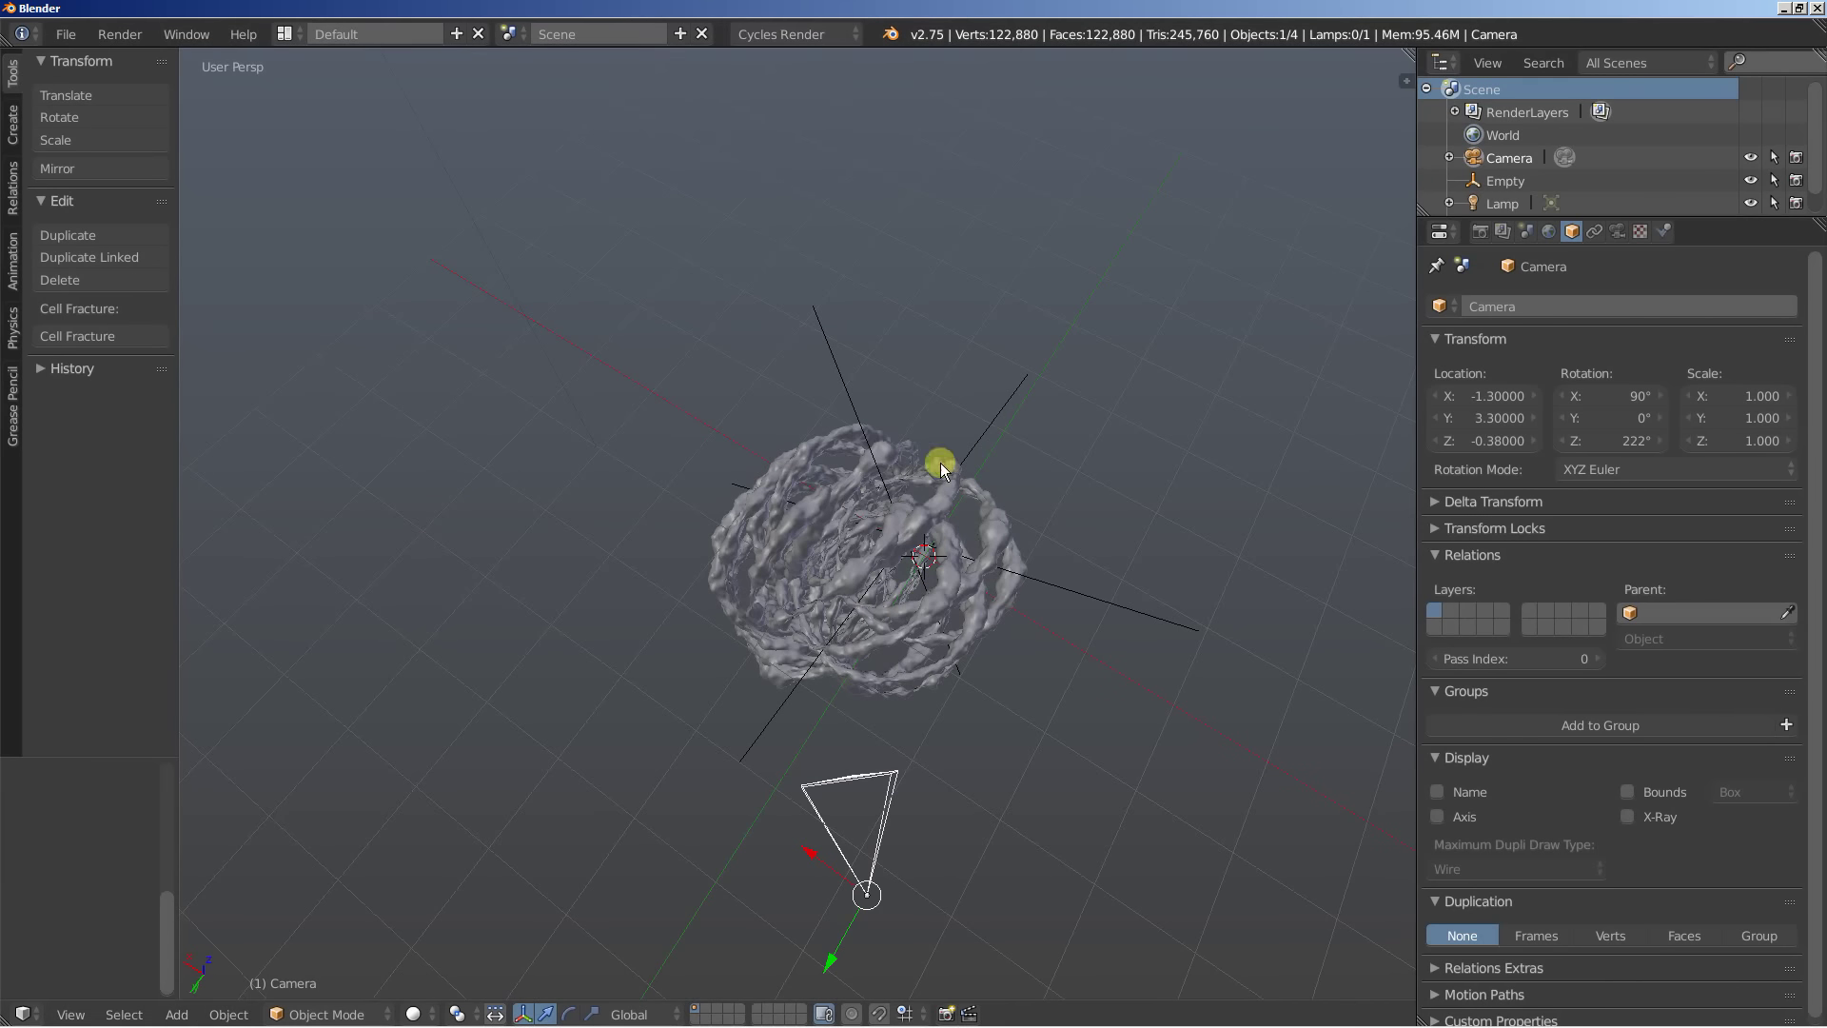
pyautogui.hotkey('shift', 'a')
# Add a plane mesh and scale it up about 3.8 times in Edit Mode beneath the sculpture
pyautogui.moveTo(851, 295)
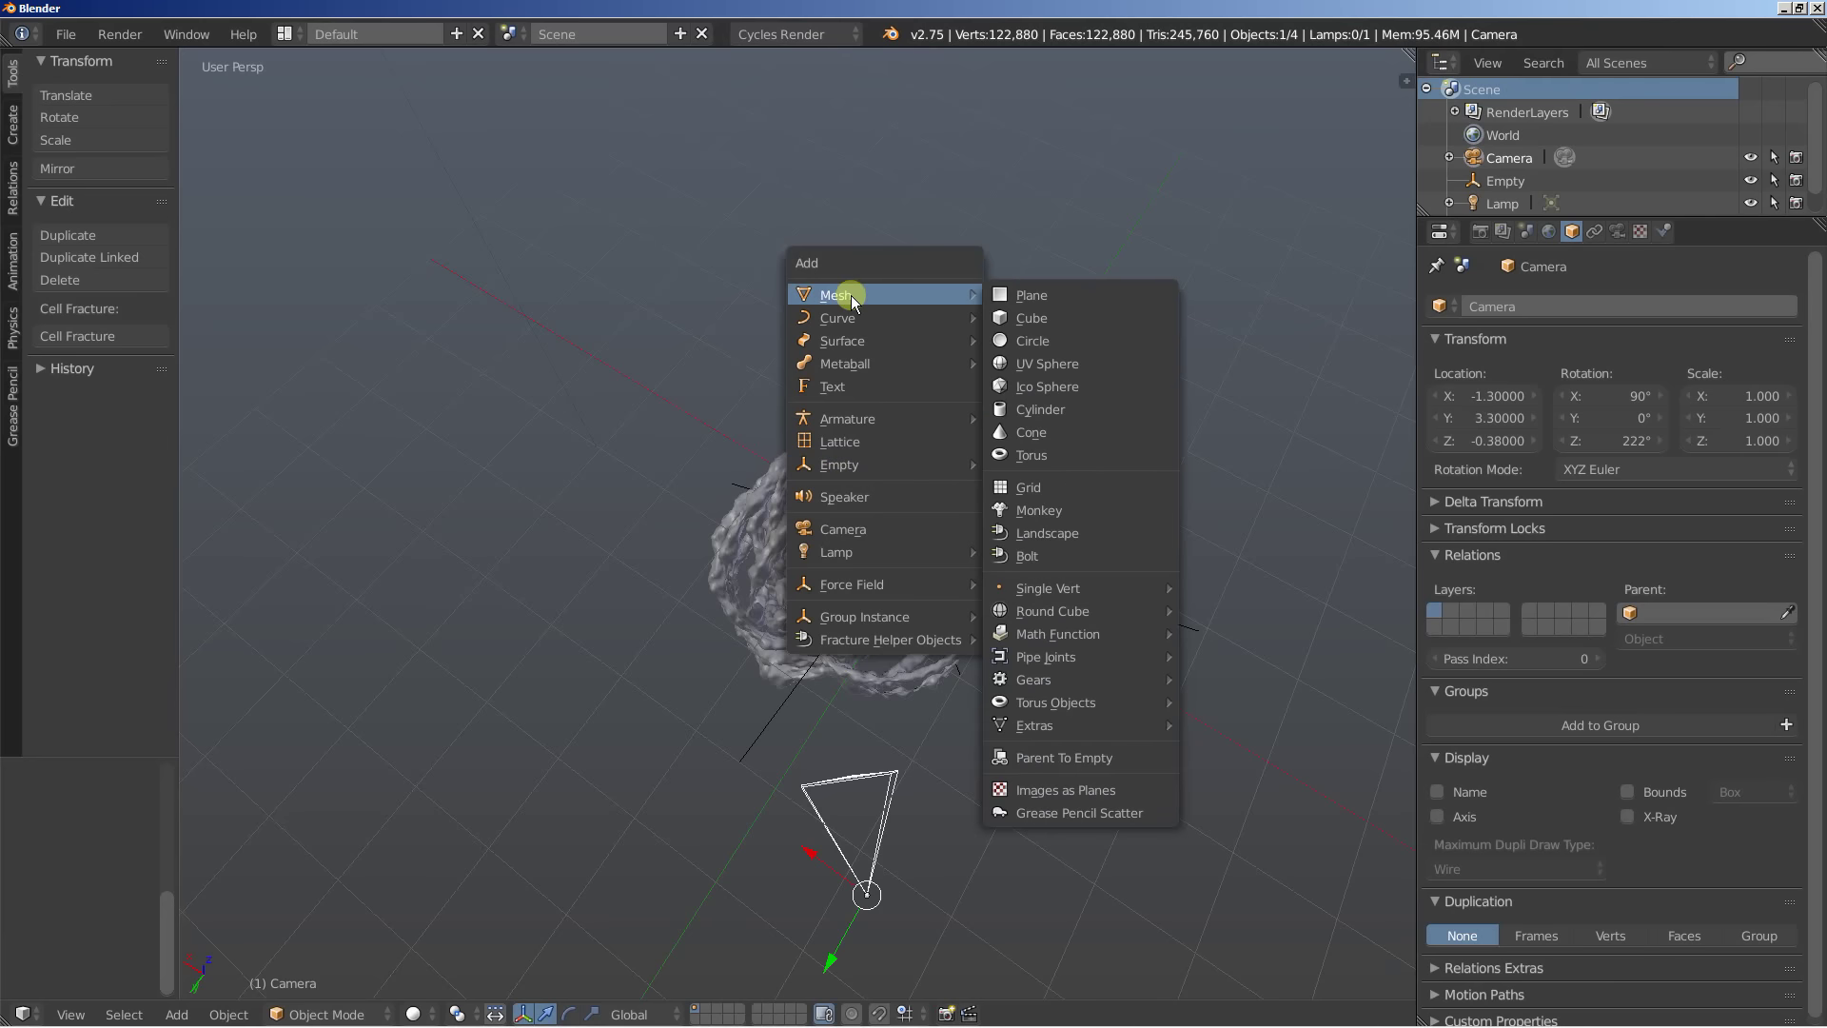
pyautogui.click(1040, 301)
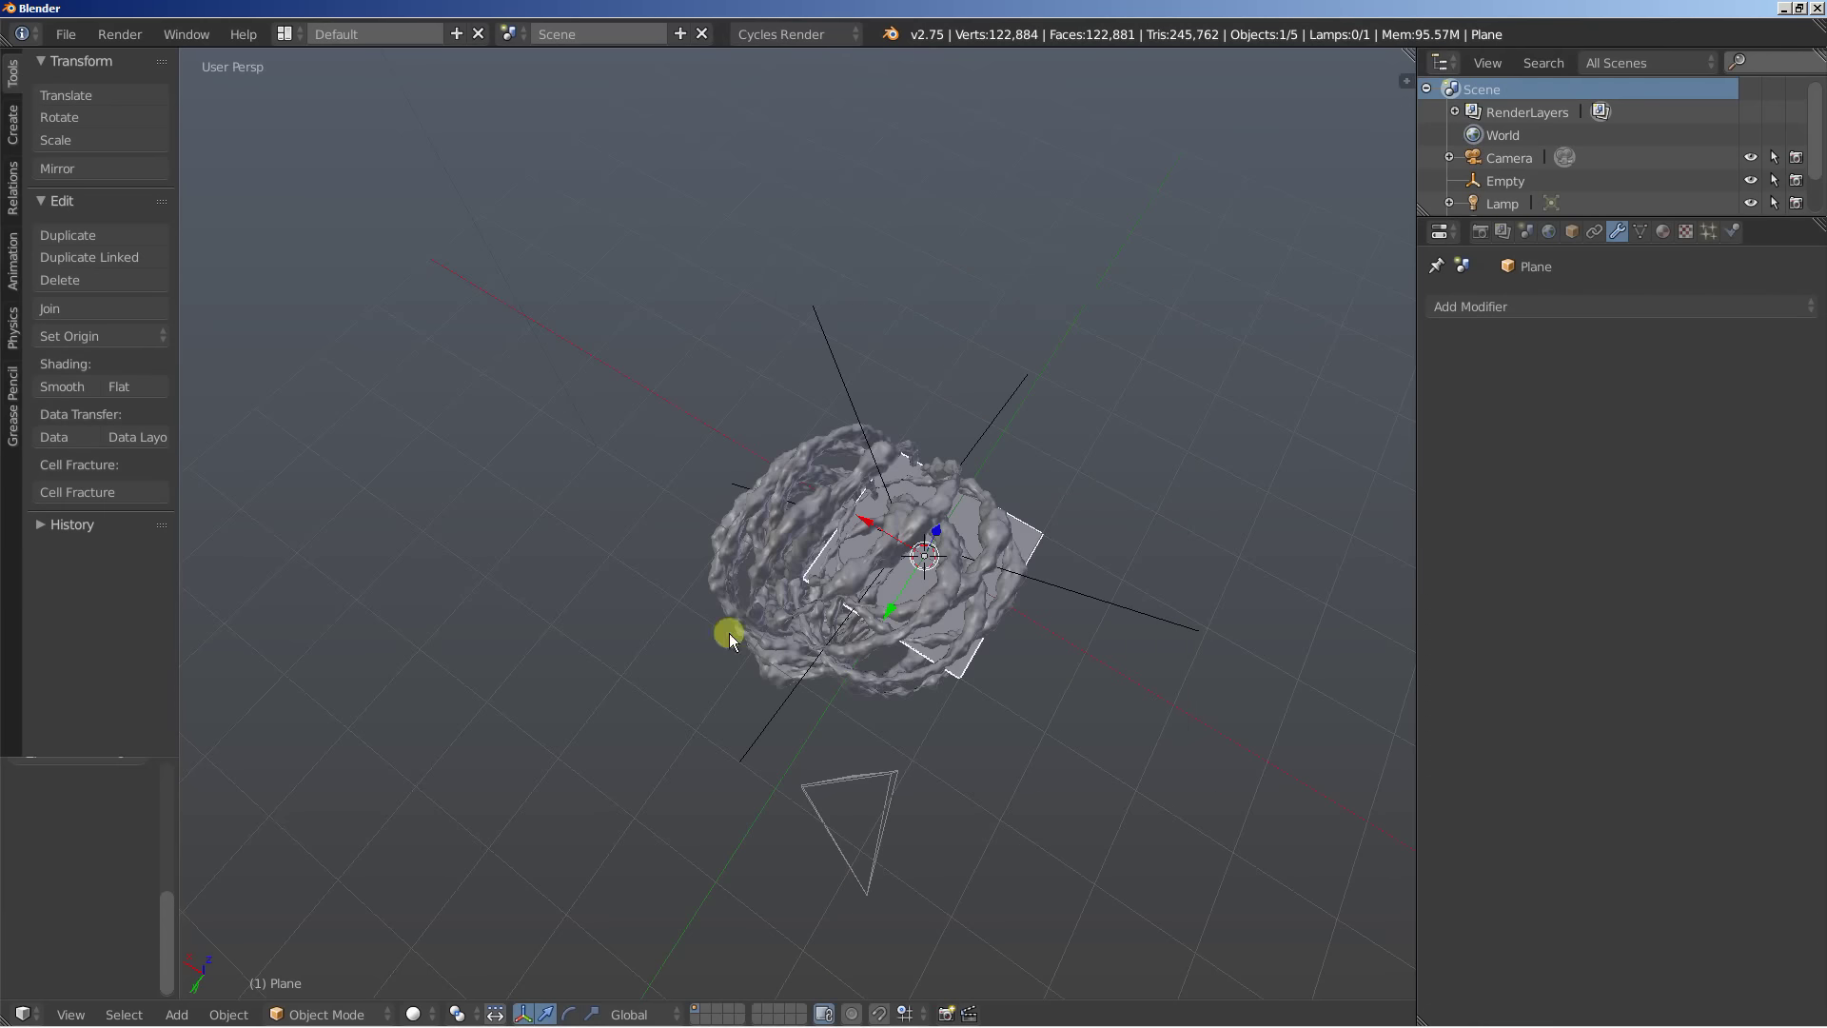
pyautogui.press('Tab')
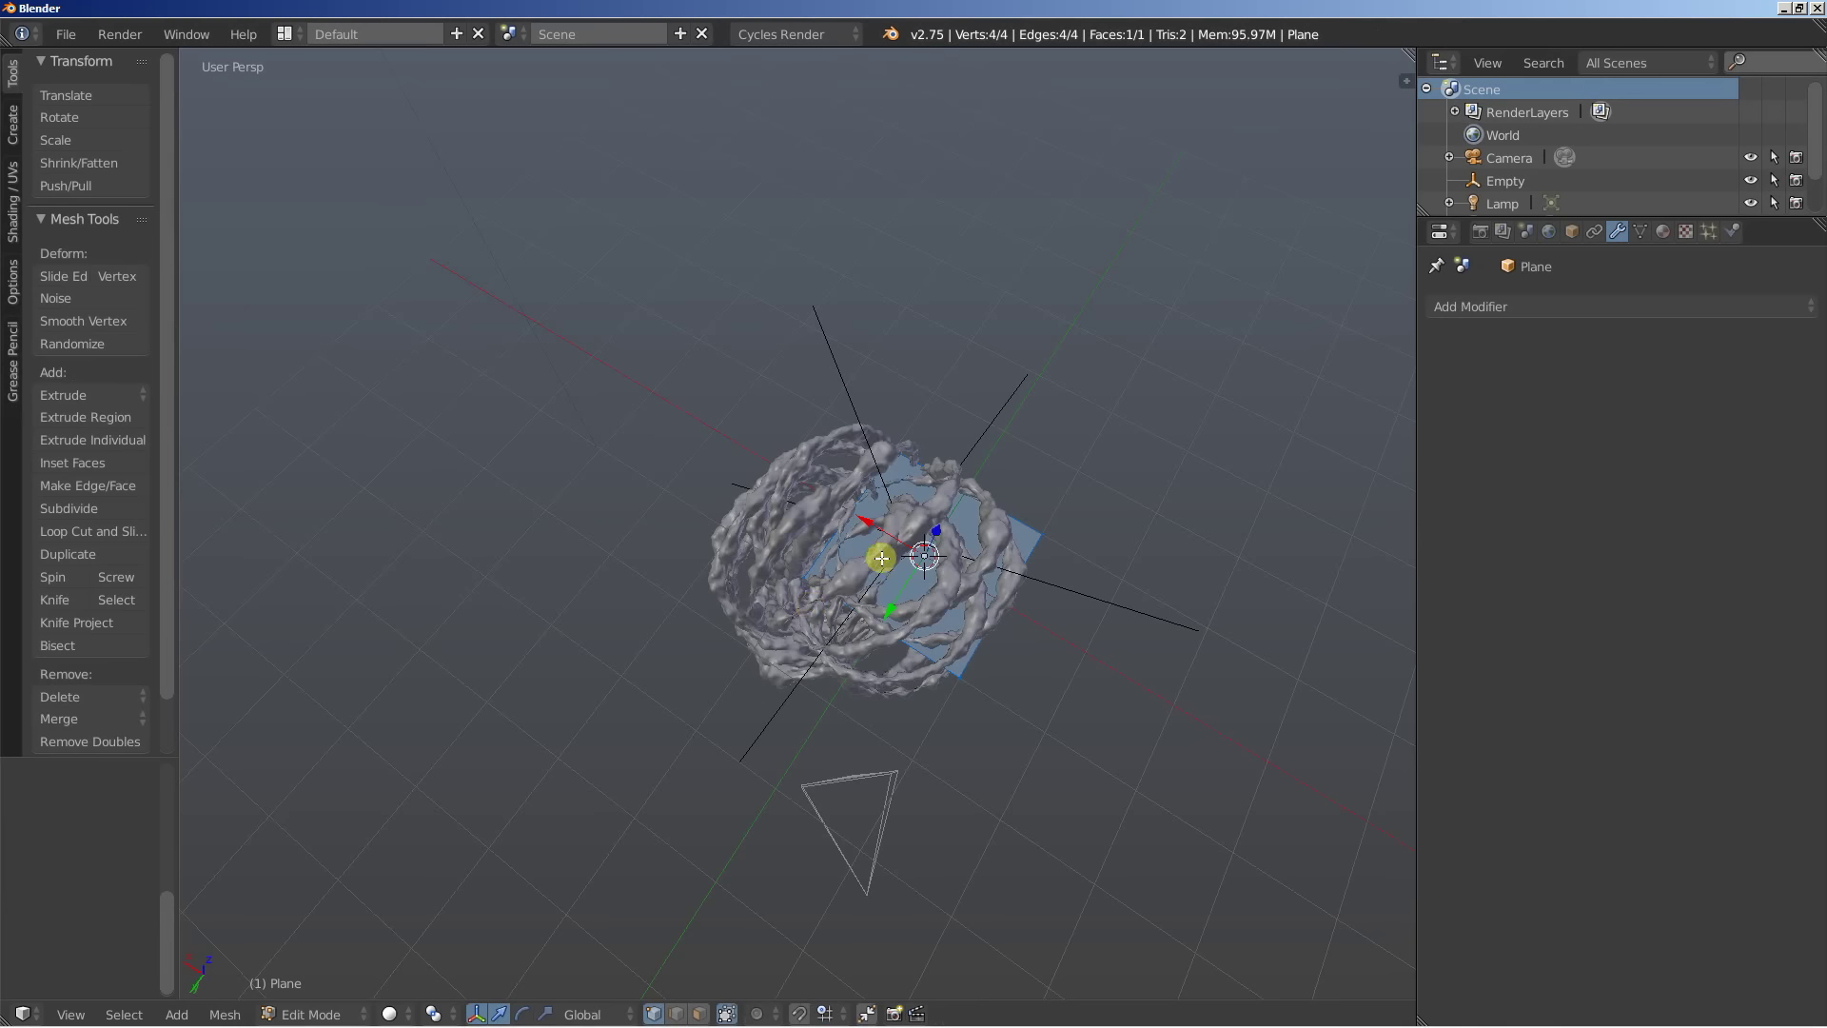
pyautogui.press('s')
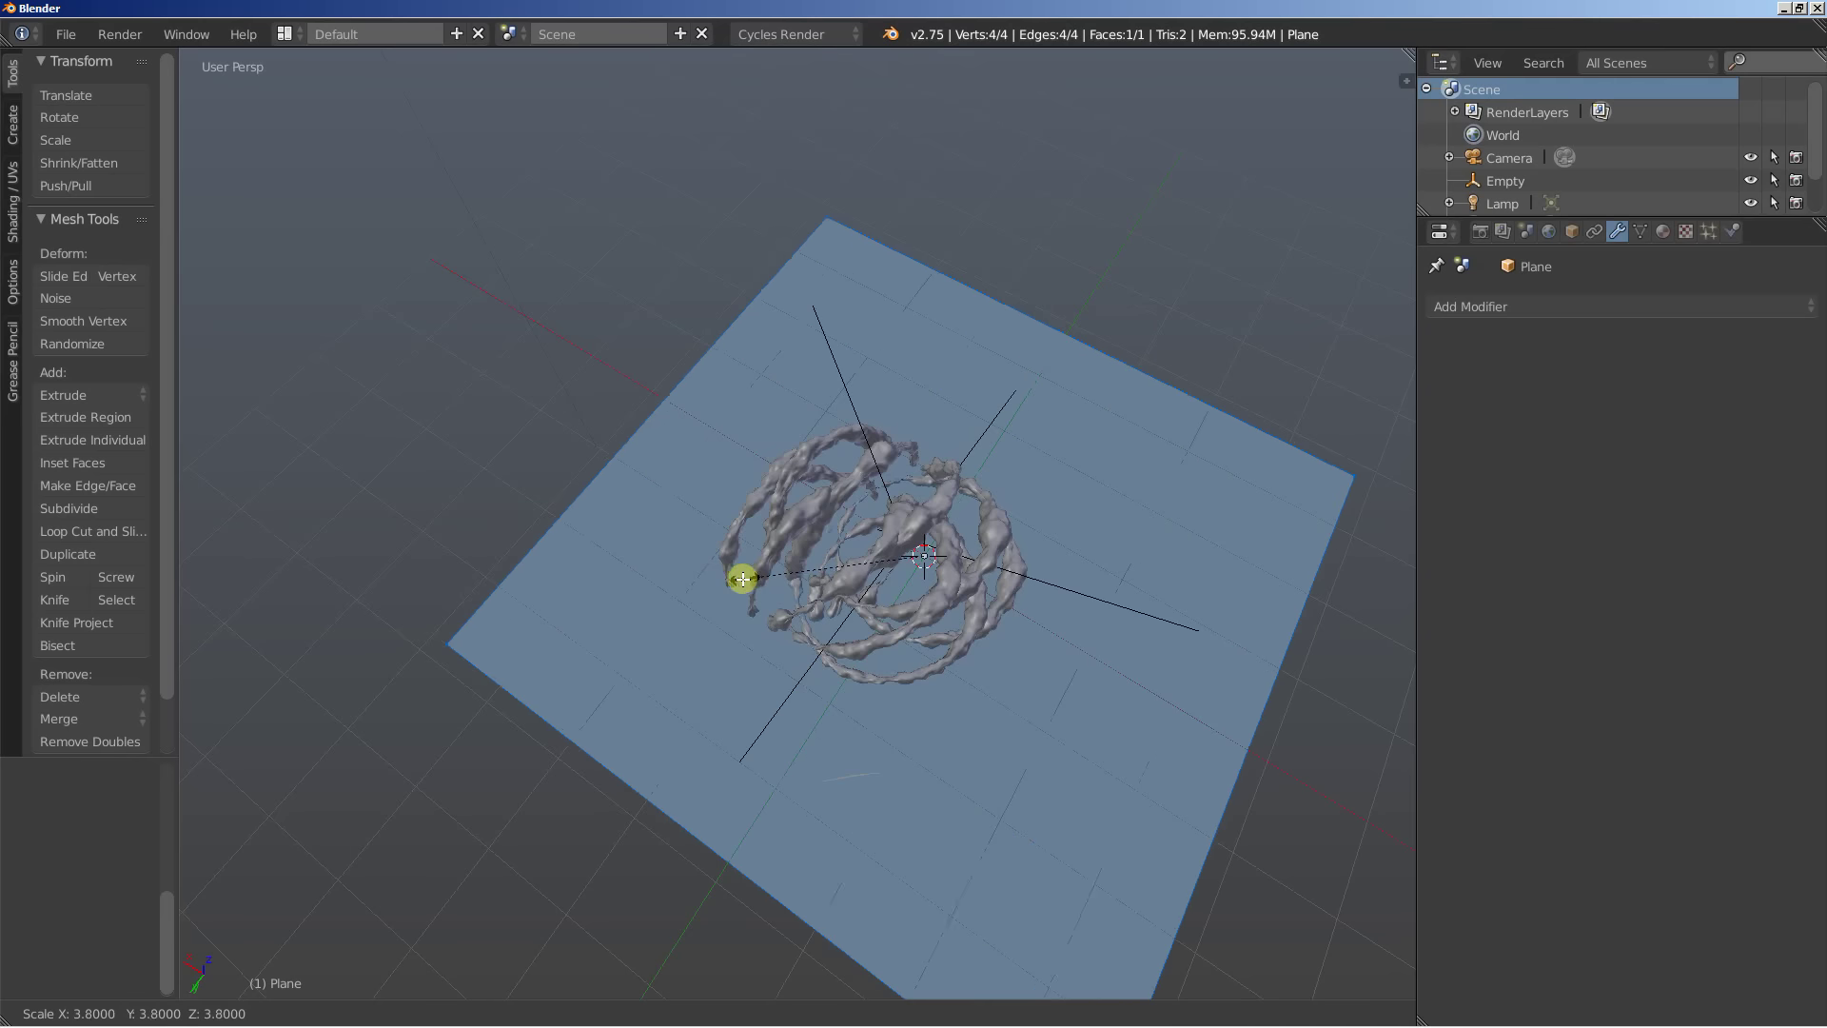
pyautogui.click(739, 576)
pyautogui.scroll(-3, 775, 583)
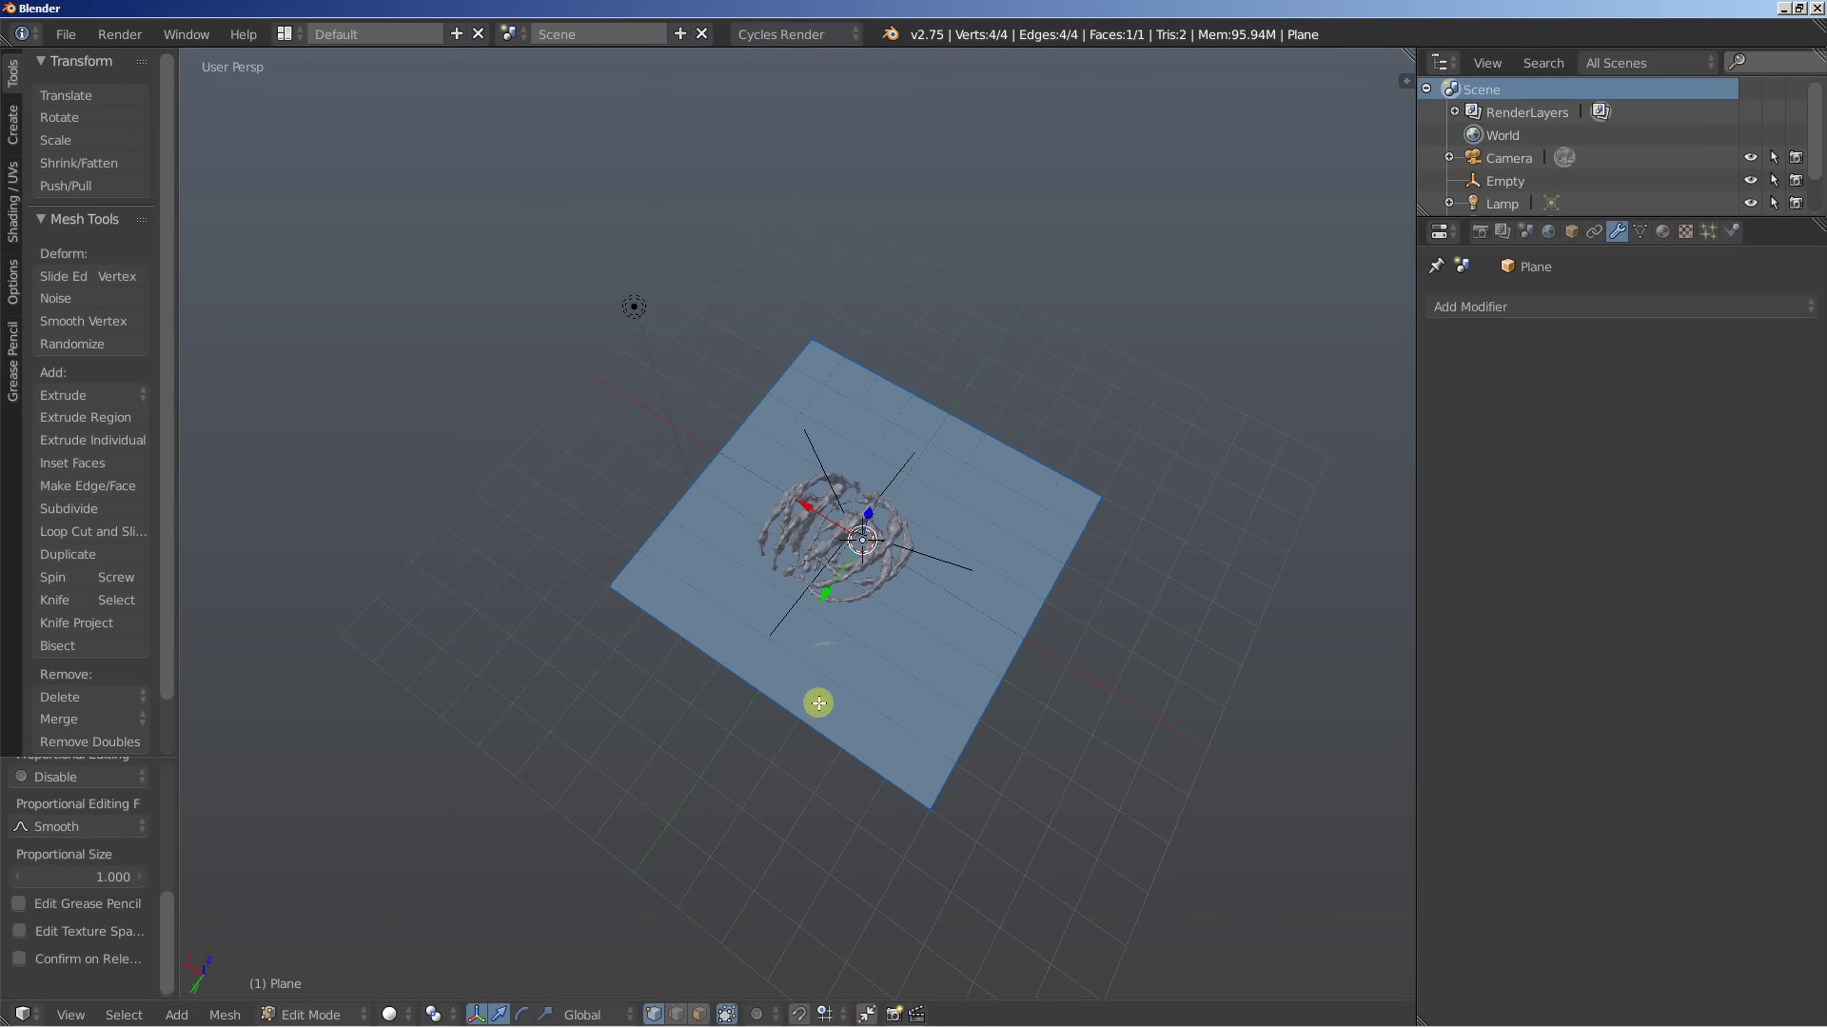
pyautogui.moveTo(820, 701); pyautogui.dragTo(828, 646, button='middle')
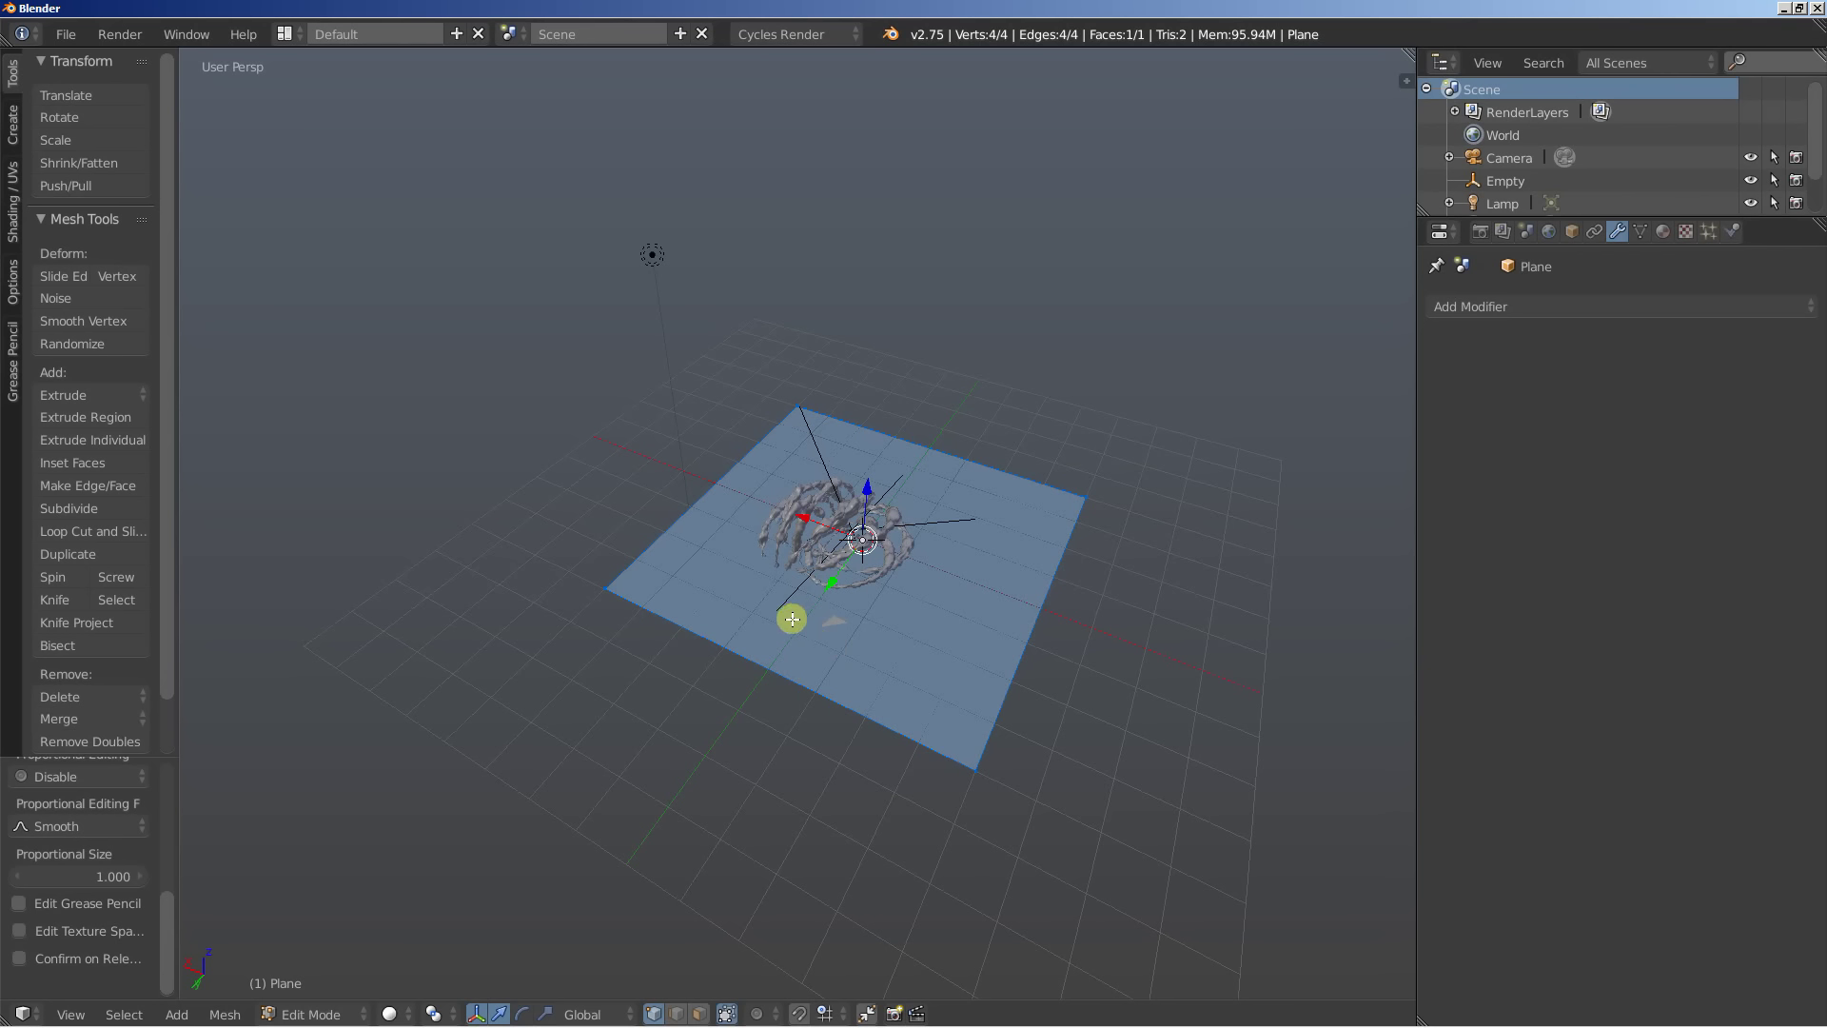
# Rotate the plane 90° about Y and move it 6 units along X
pyautogui.press('Tab')
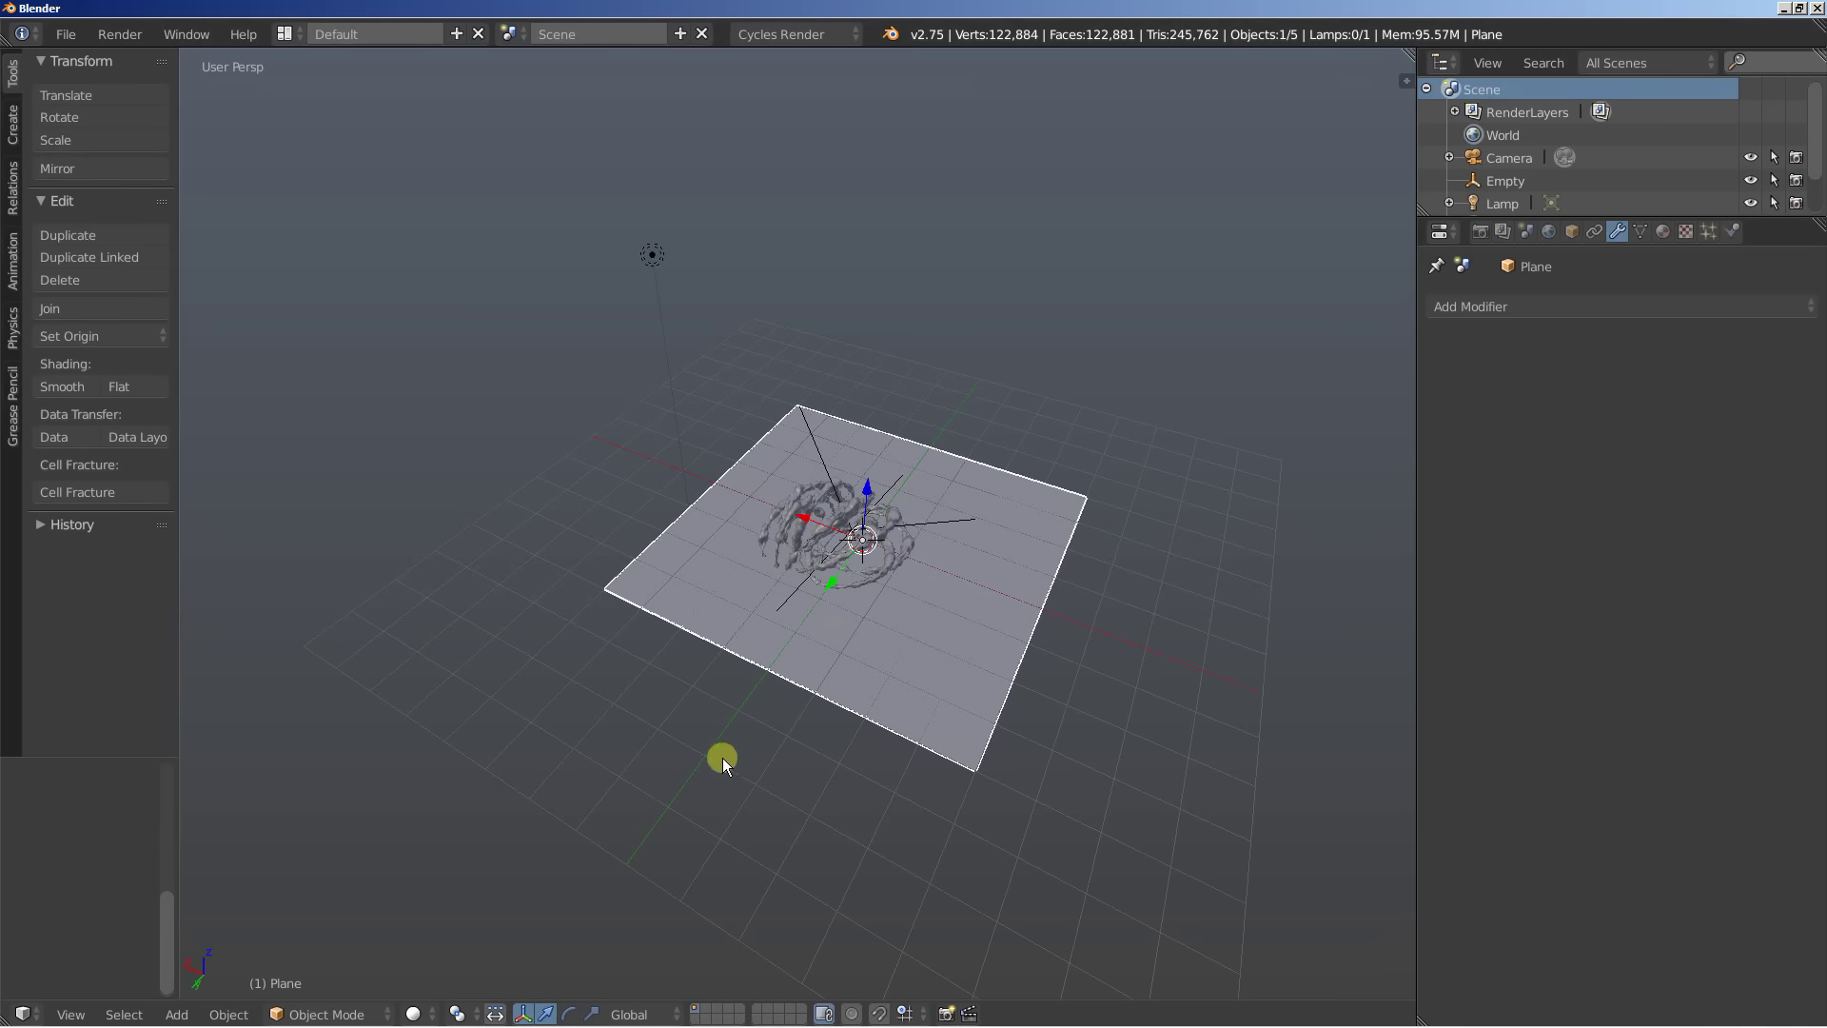
pyautogui.press('r')
pyautogui.write('y')
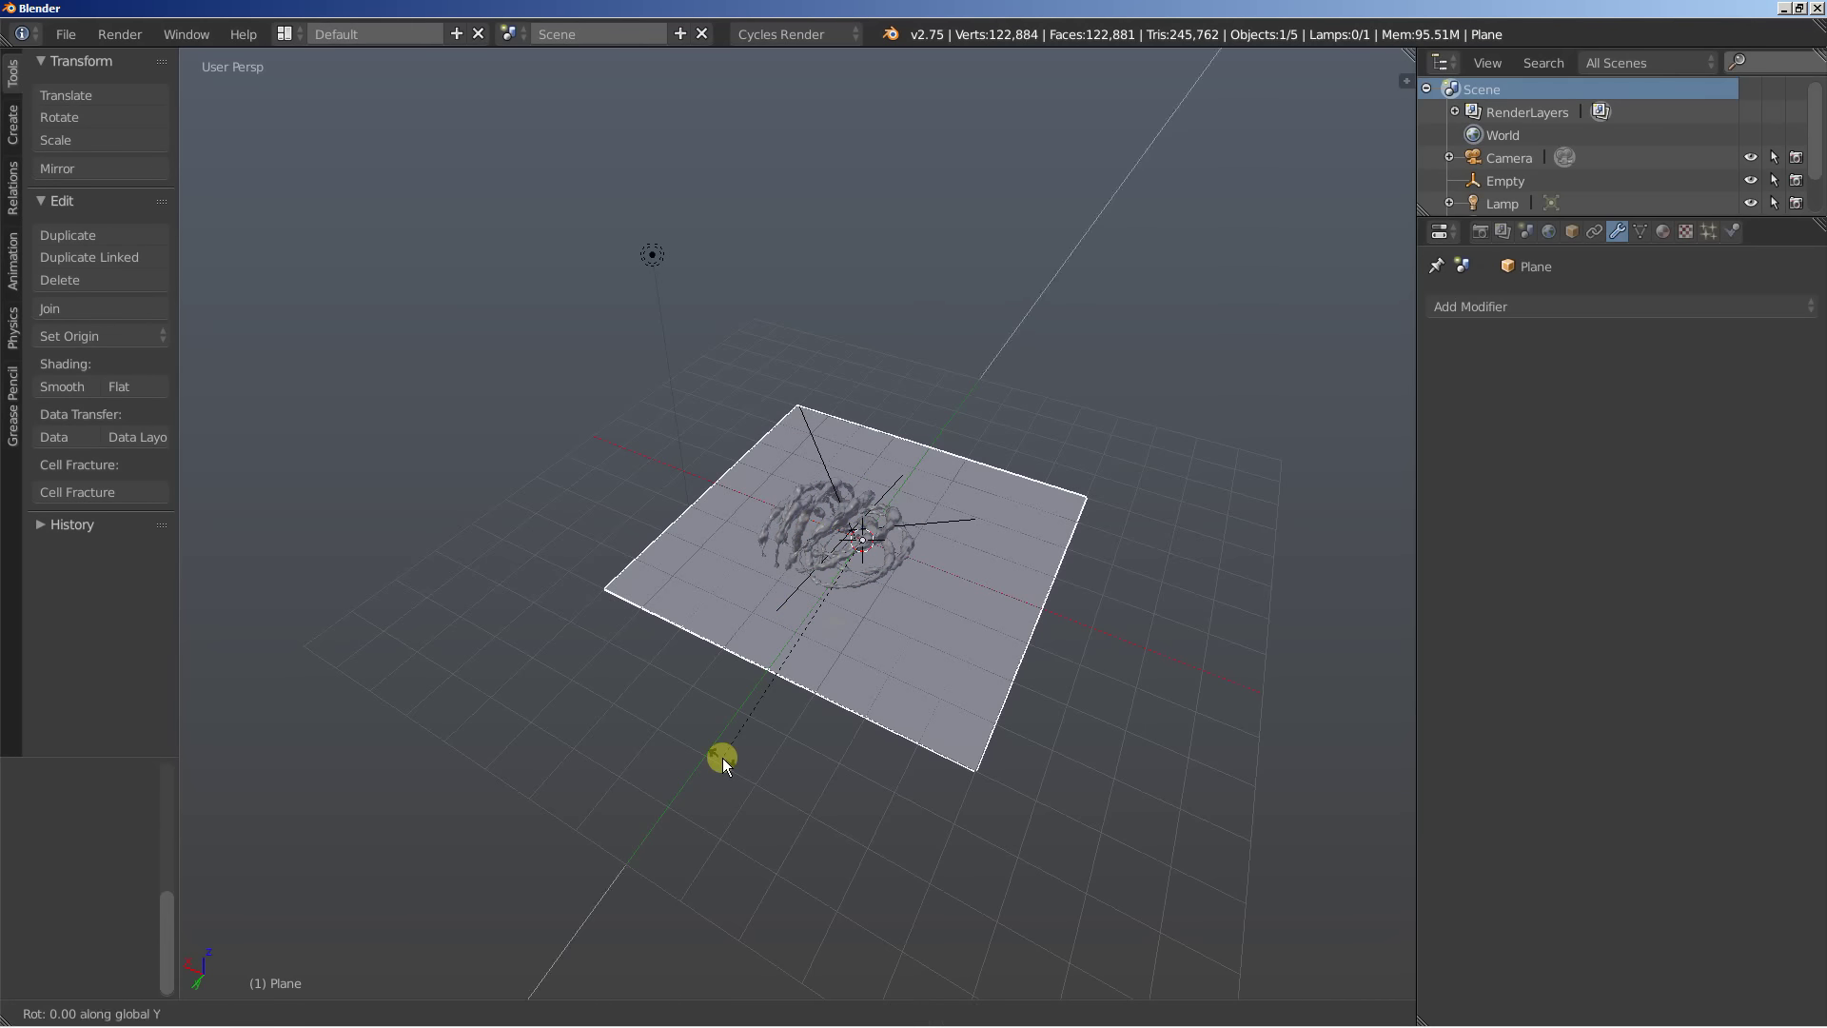
pyautogui.write('90')
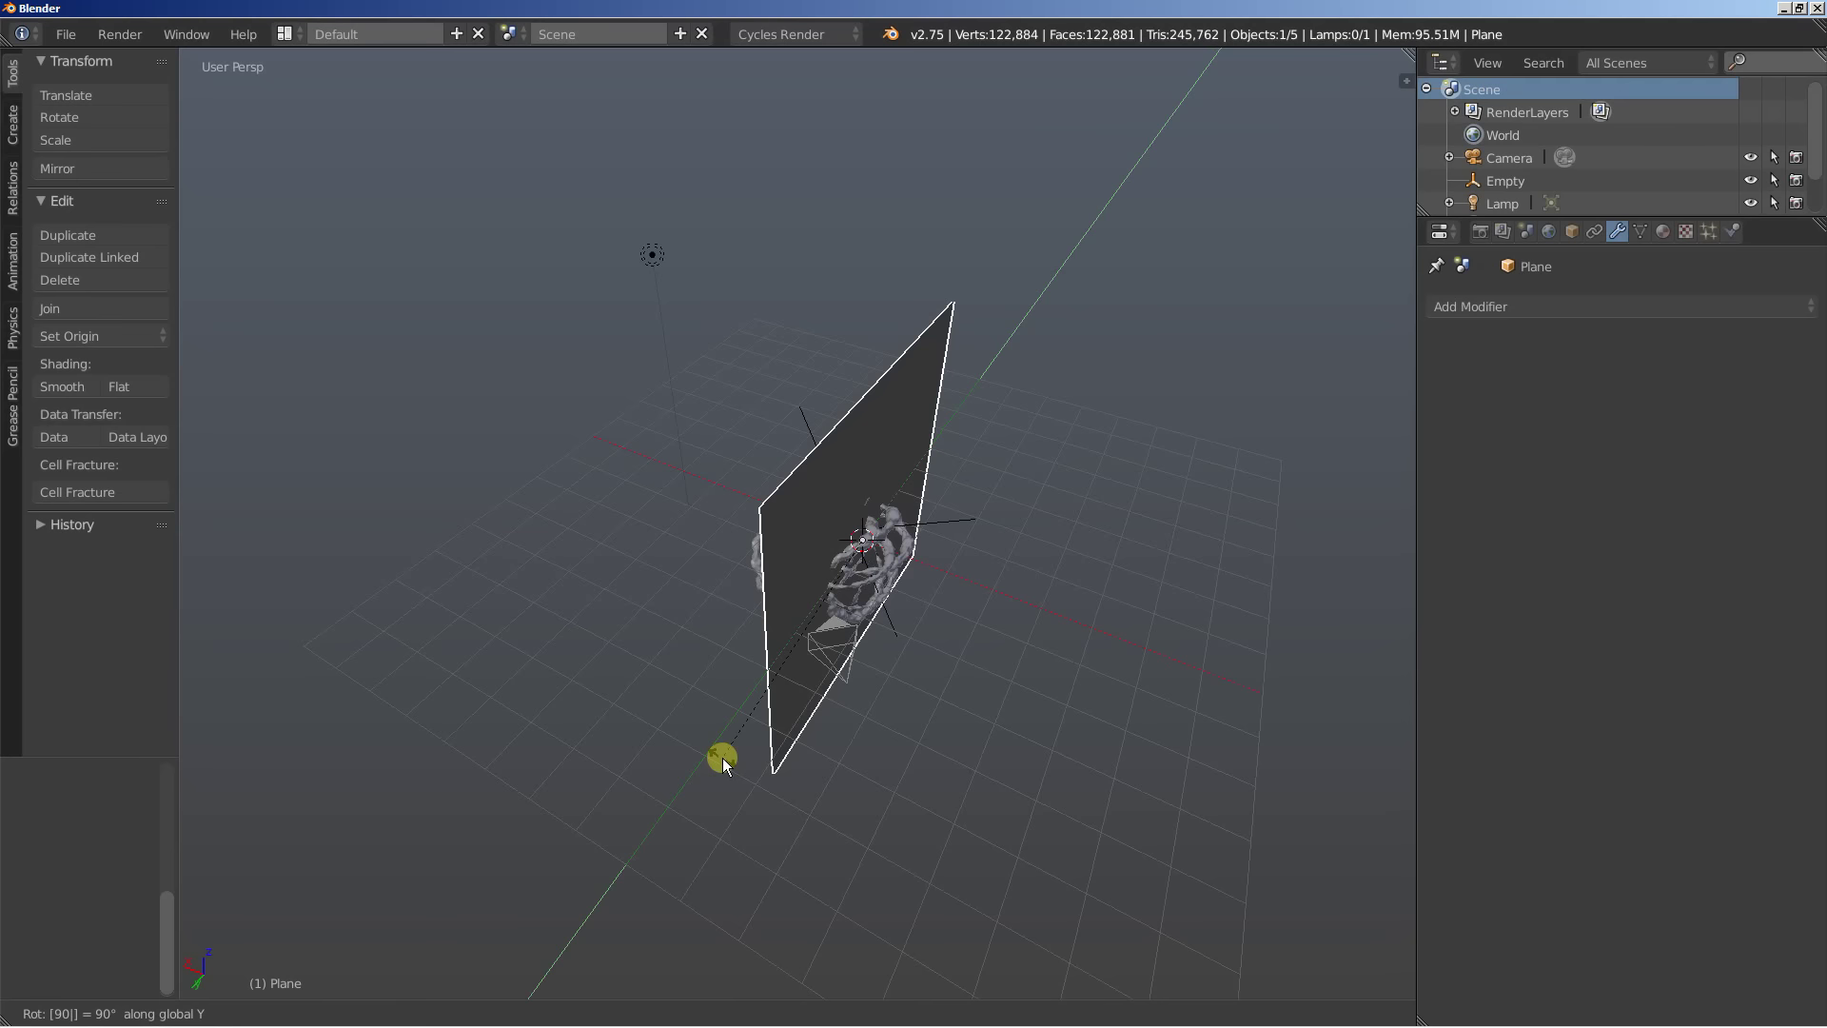
pyautogui.press('Return')
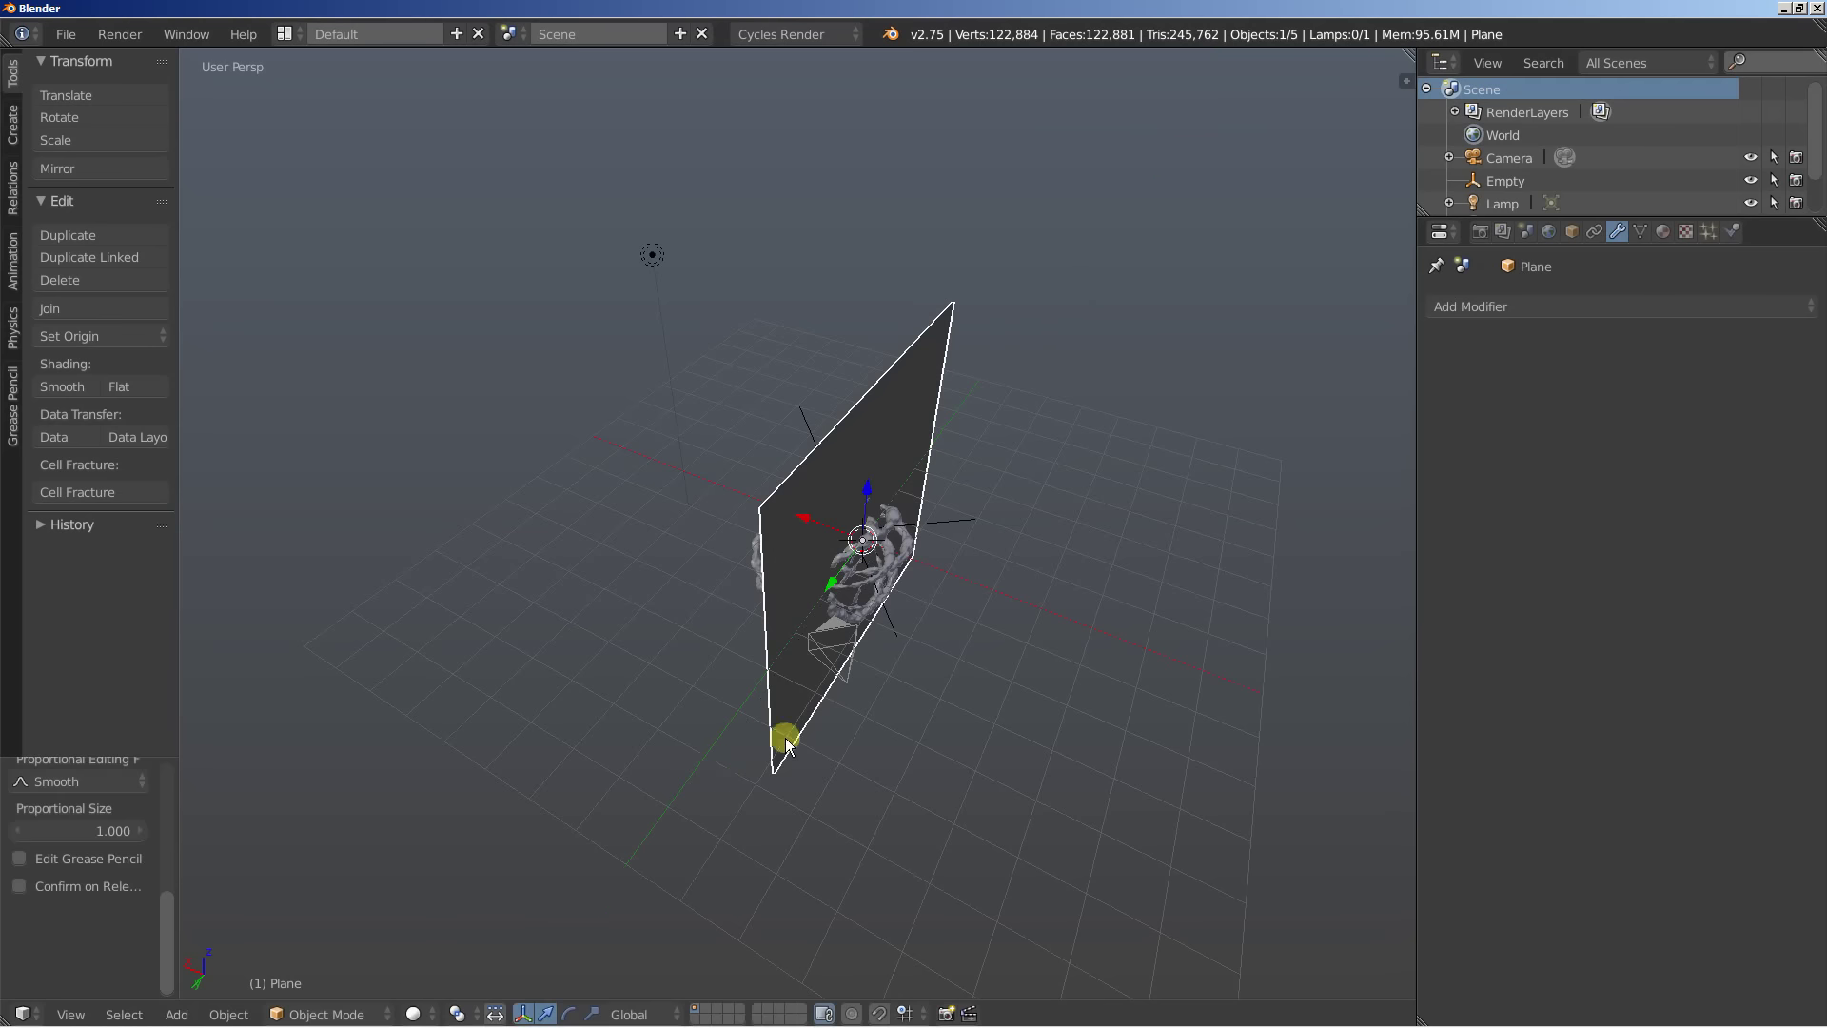
pyautogui.moveTo(787, 738)
pyautogui.mouseDown(button='middle')
pyautogui.moveTo(831, 693)
pyautogui.moveTo(935, 689)
pyautogui.moveTo(816, 718)
pyautogui.mouseUp(button='middle')
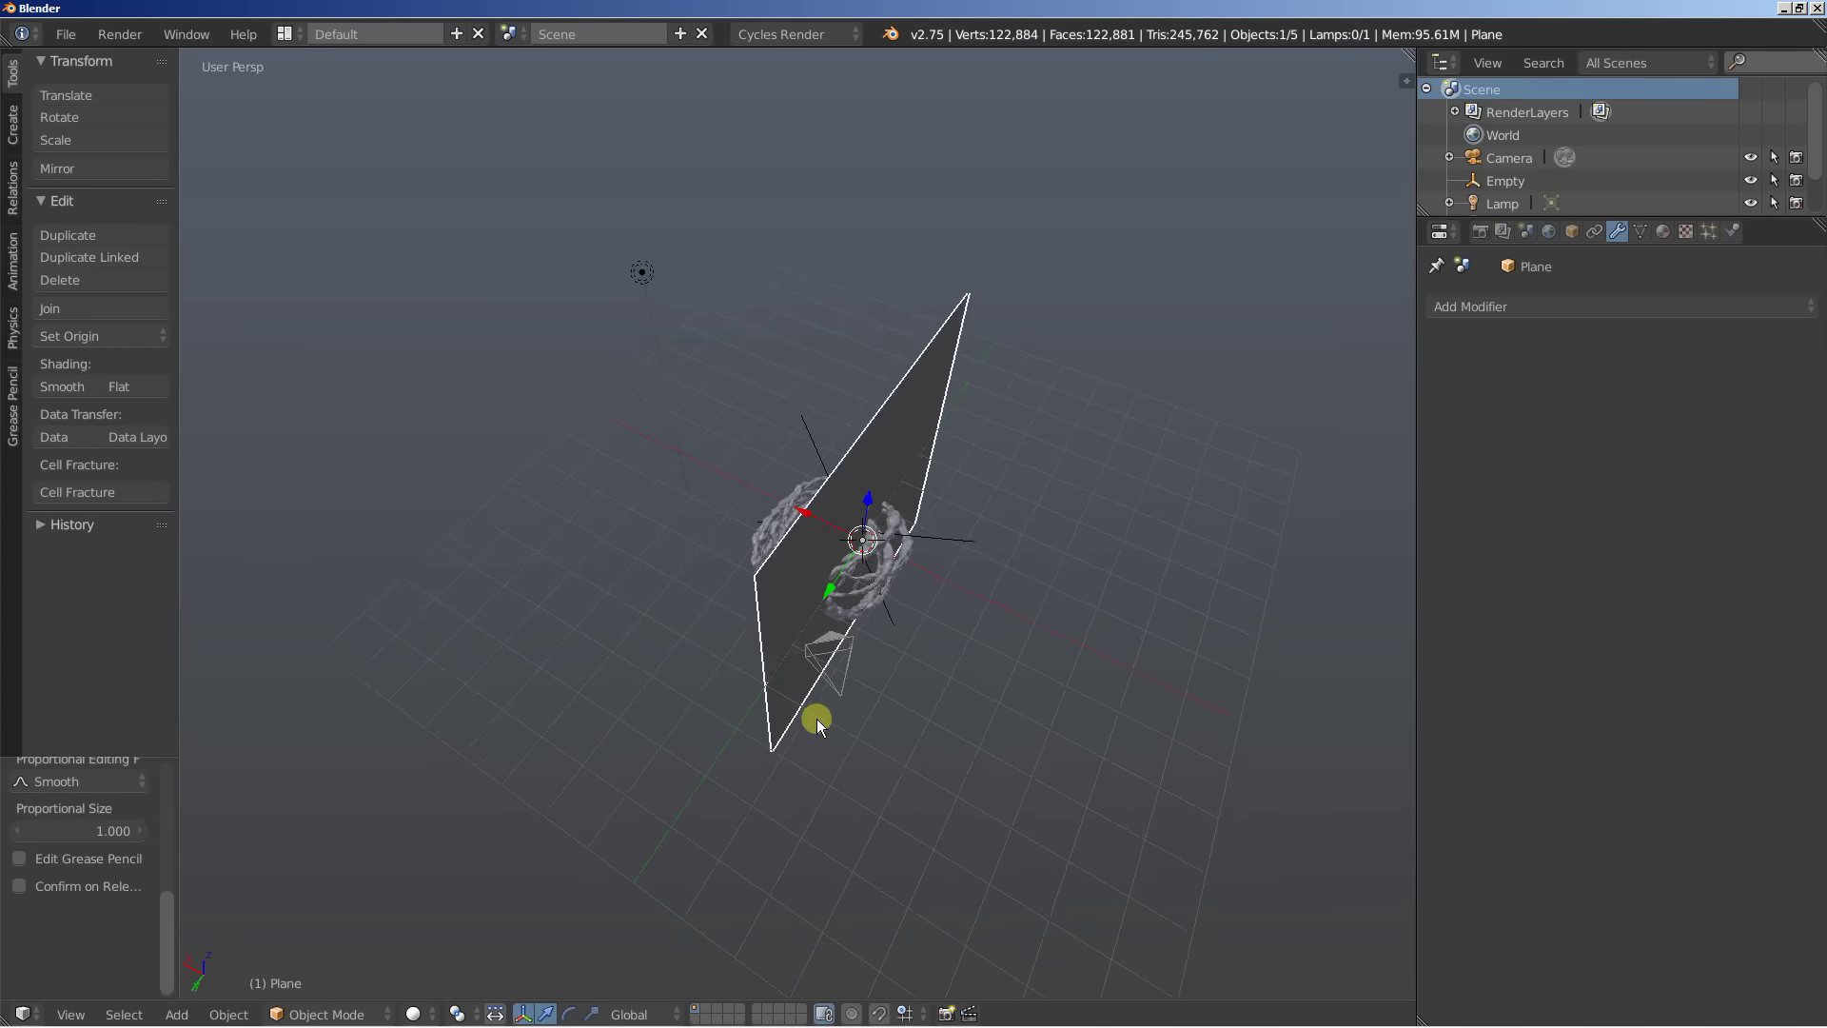
pyautogui.write('gx')
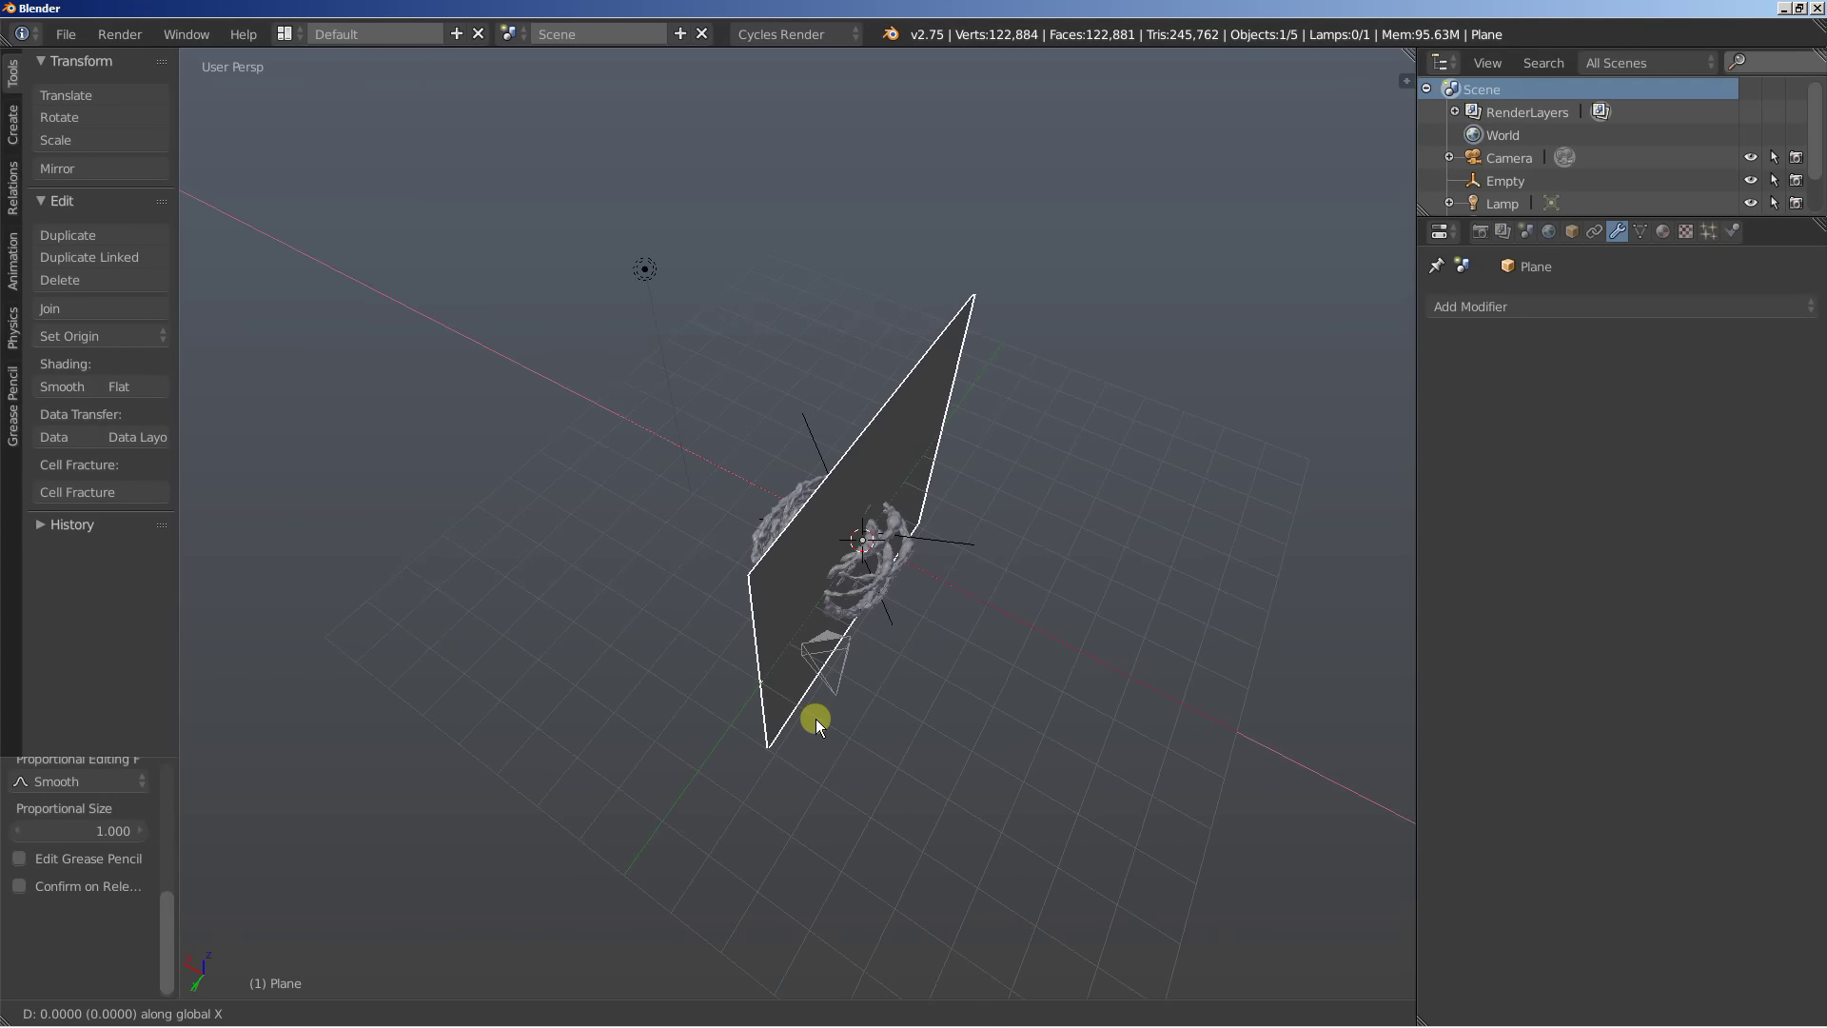
pyautogui.write('4')
pyautogui.press('BackSpace')
pyautogui.write('6')
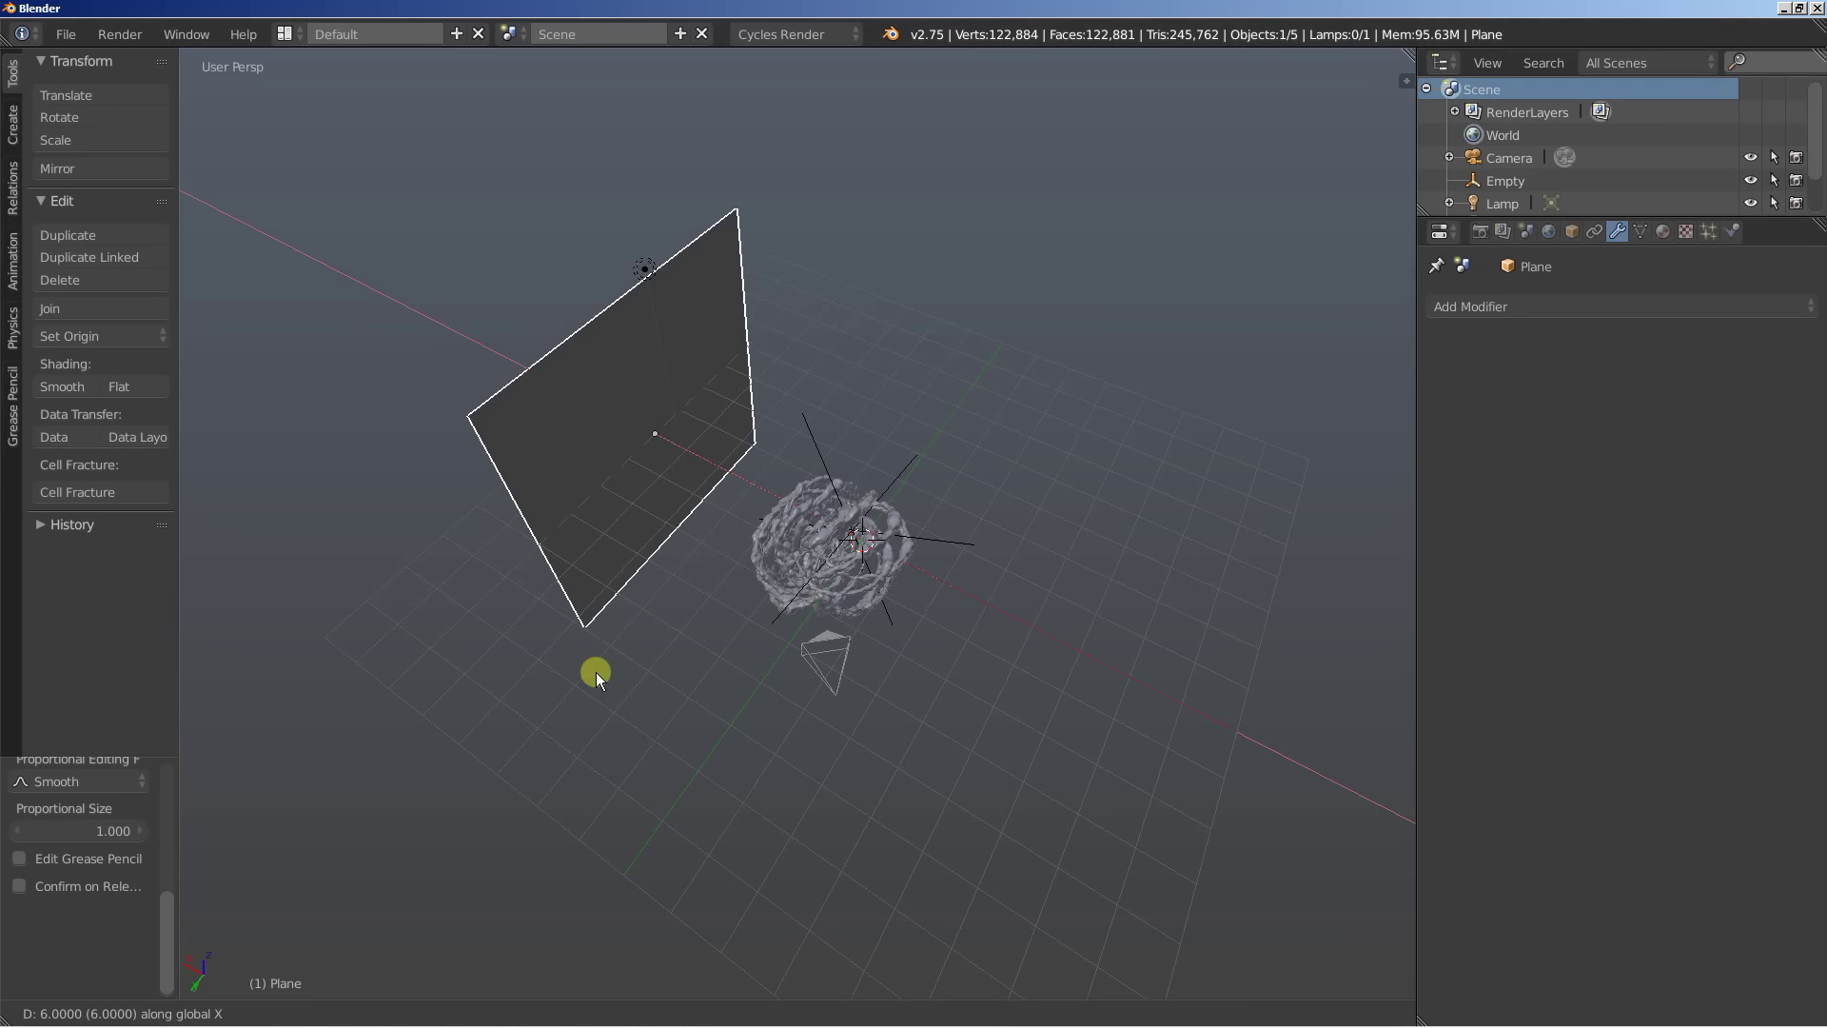
pyautogui.press('Return')
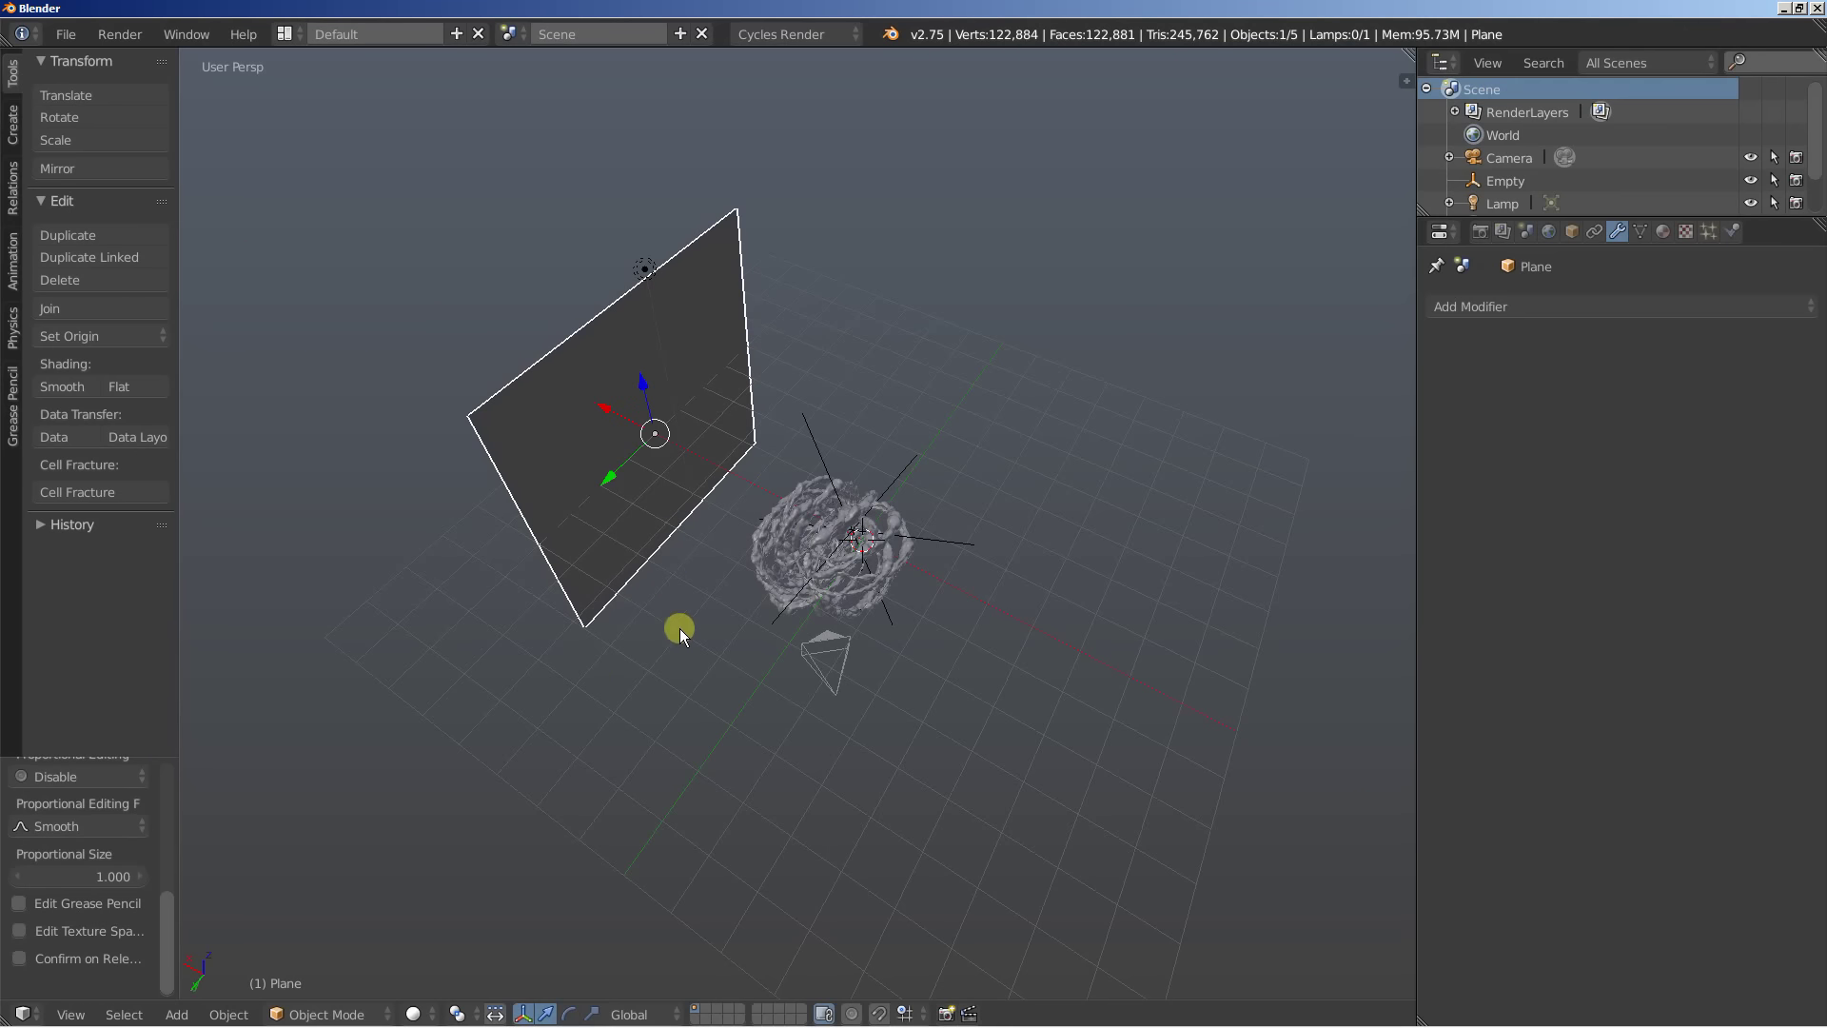
# Delete the lamp and reselect the plane
pyautogui.rightClick(644, 270)
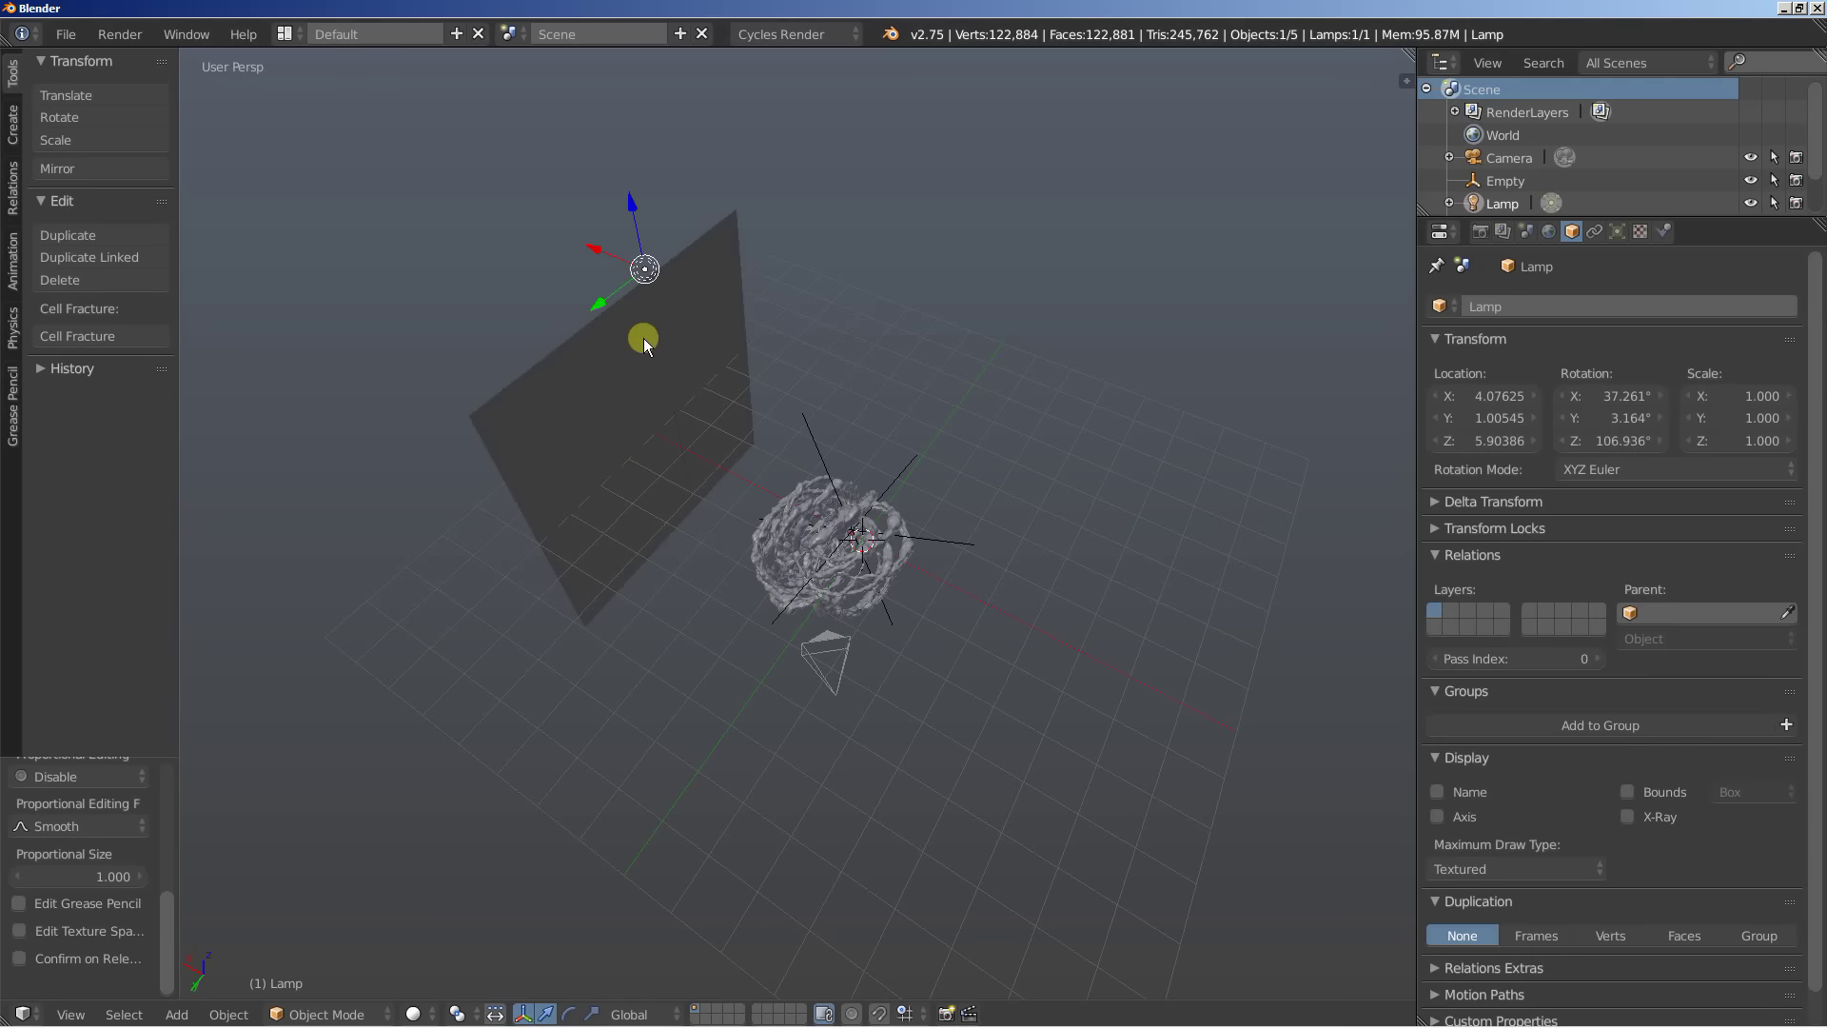
pyautogui.press('x')
pyautogui.click(546, 505)
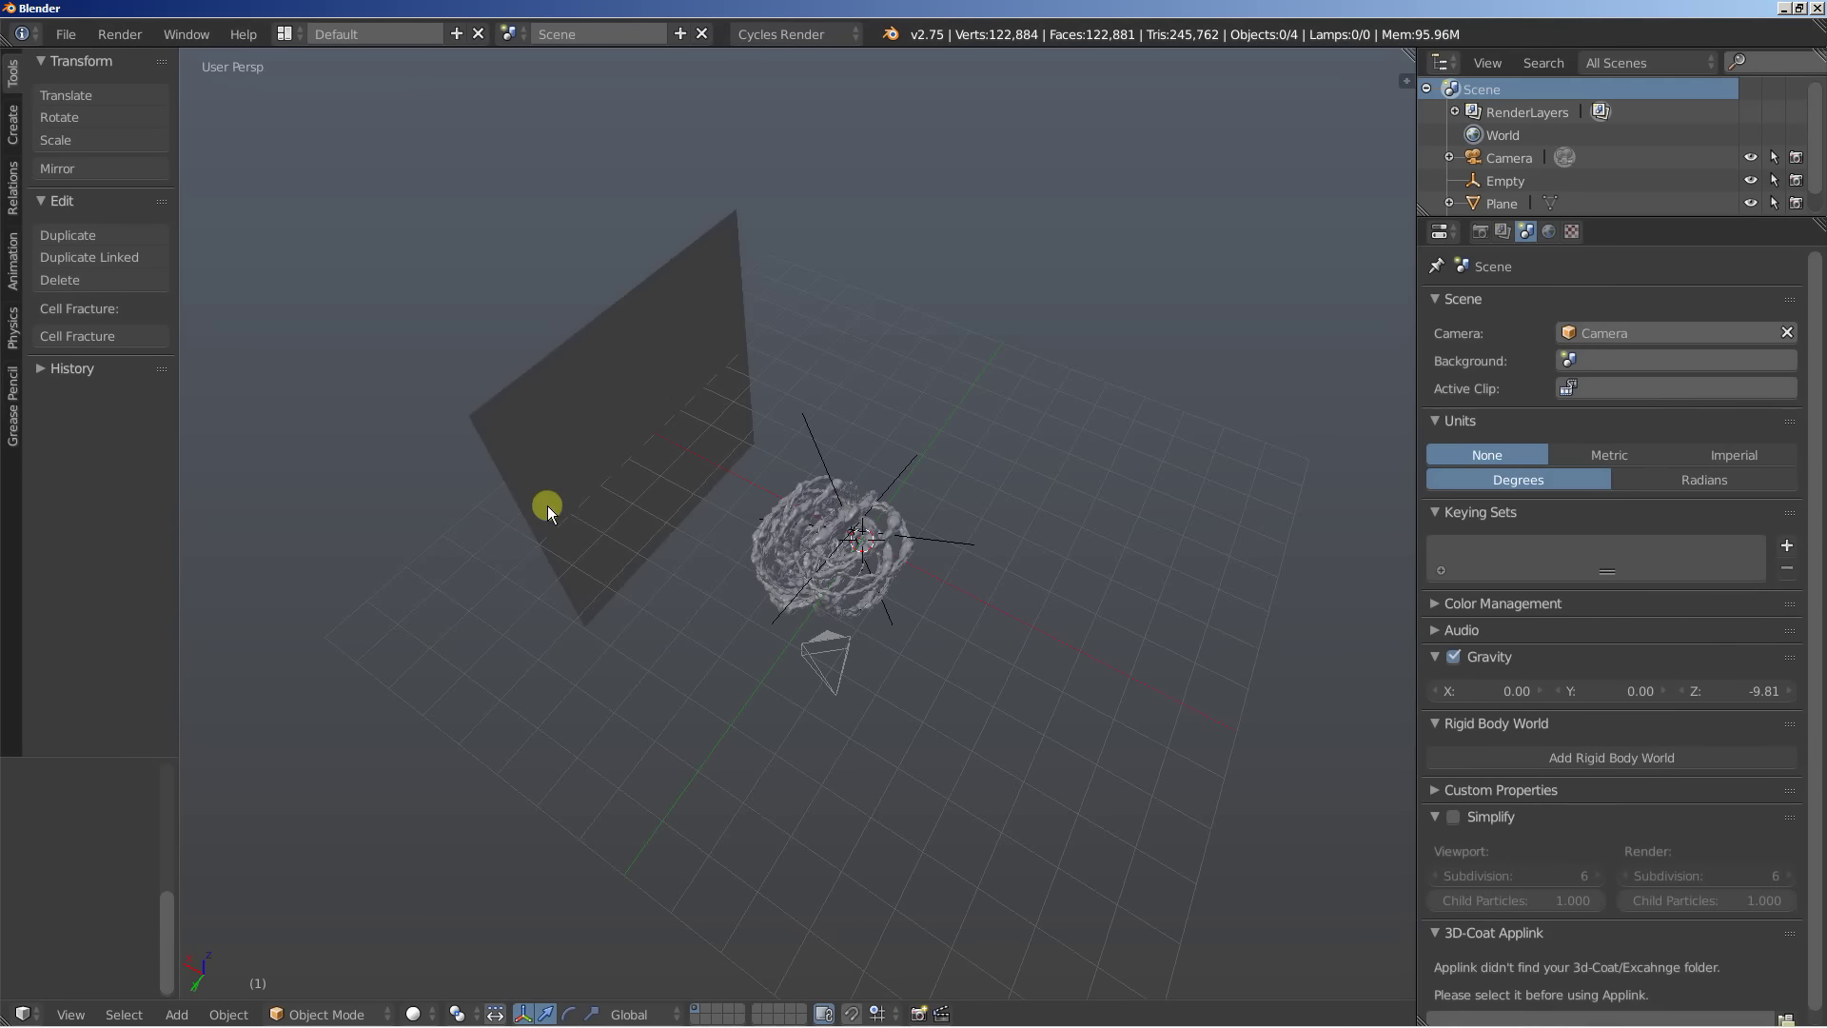
pyautogui.rightClick(614, 403)
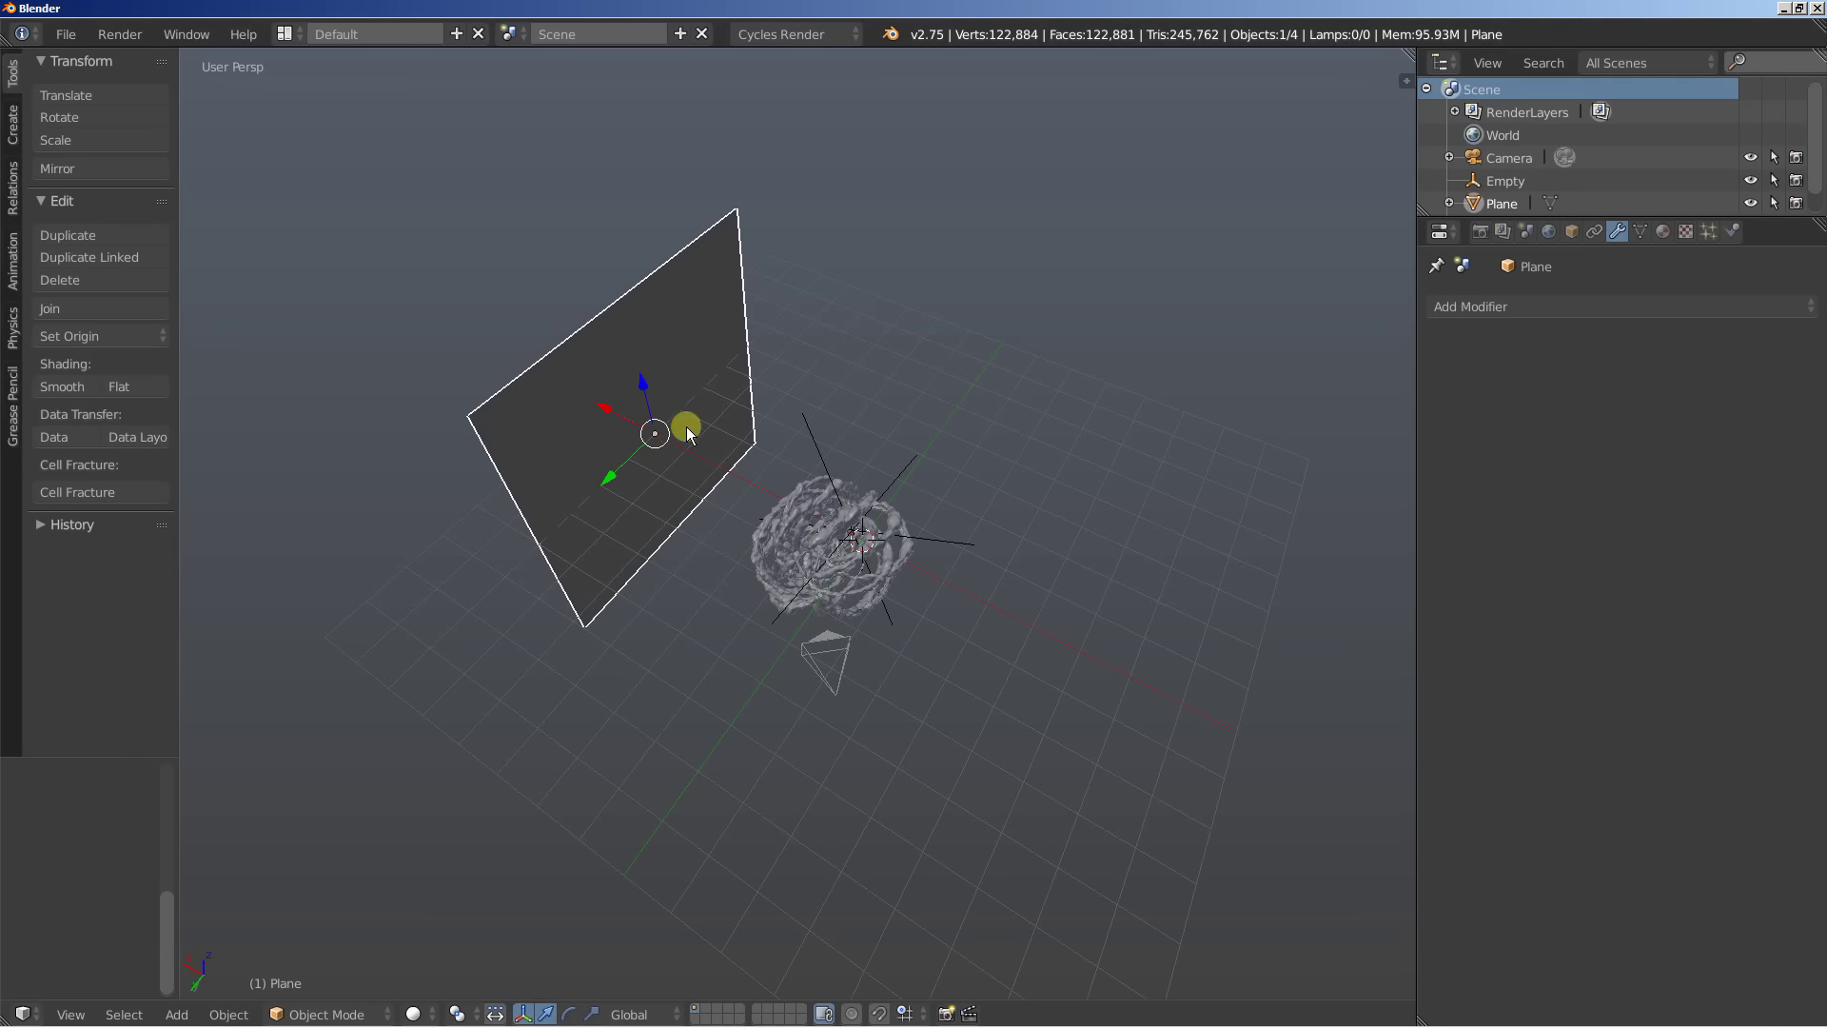
# View through the scene camera and turn off the plane's Camera ray visibility
pyautogui.press('KP_0')
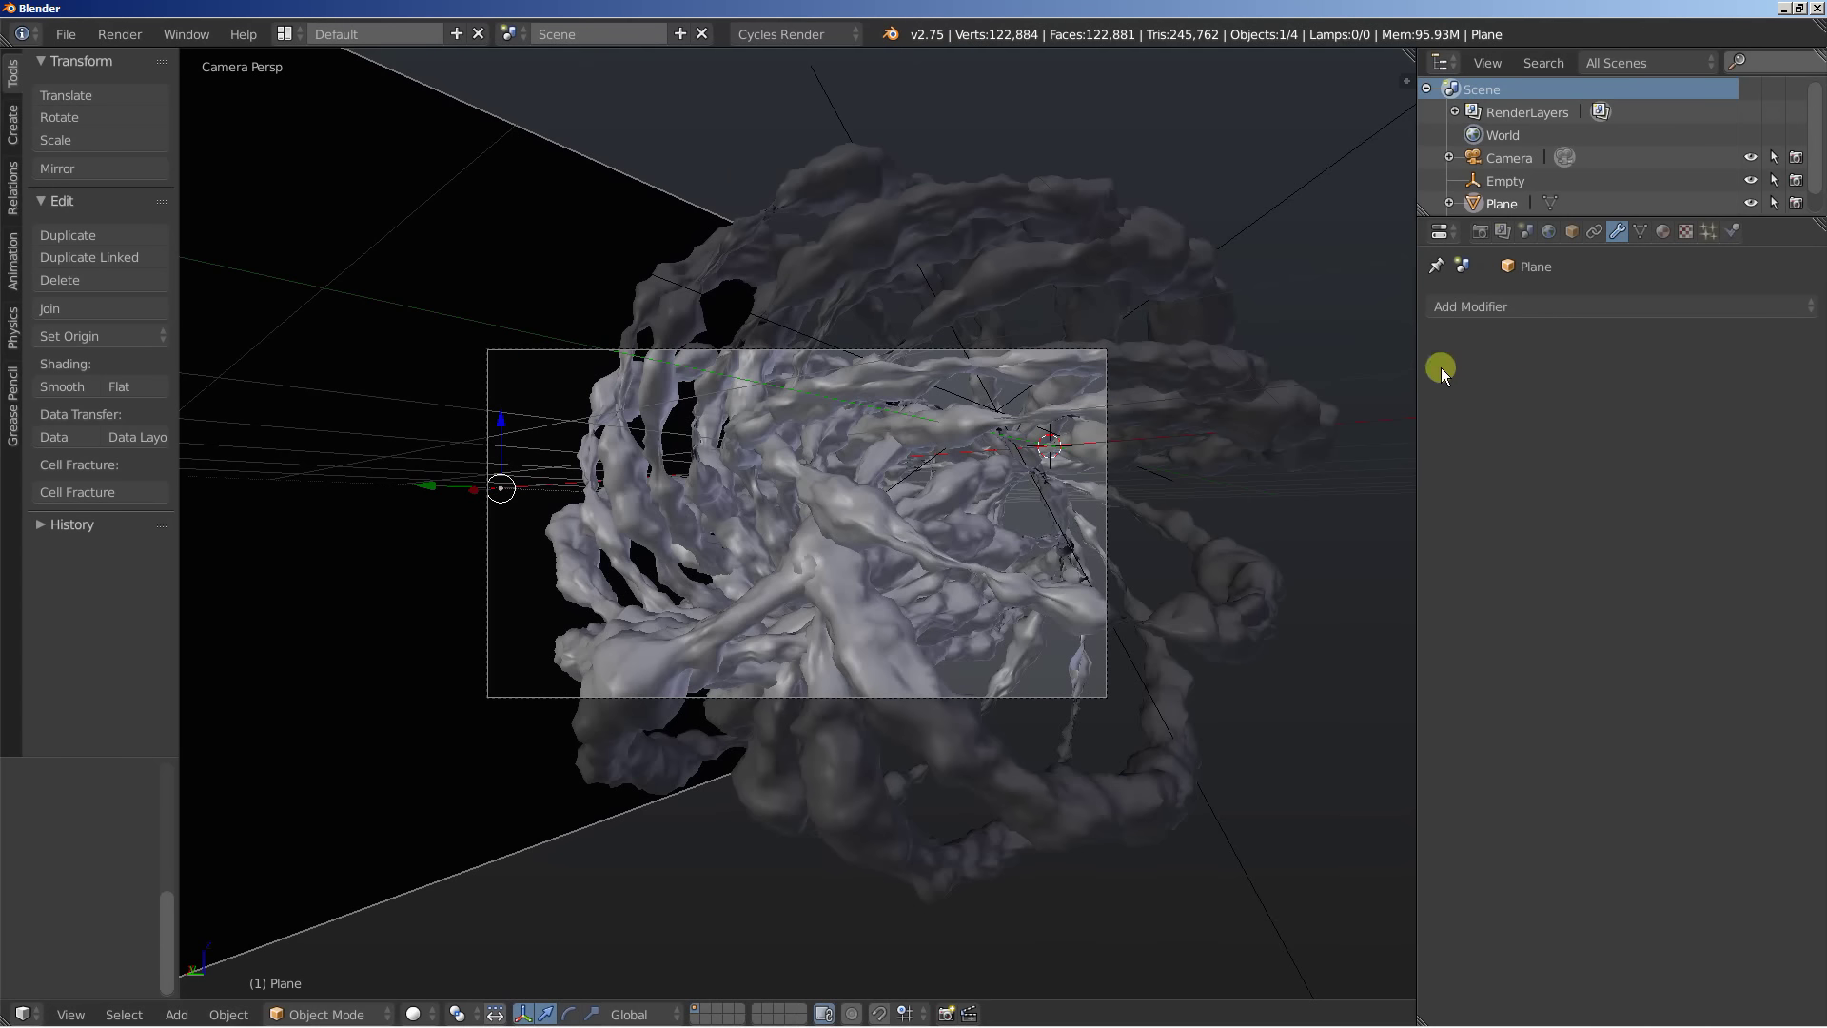
pyautogui.click(1572, 232)
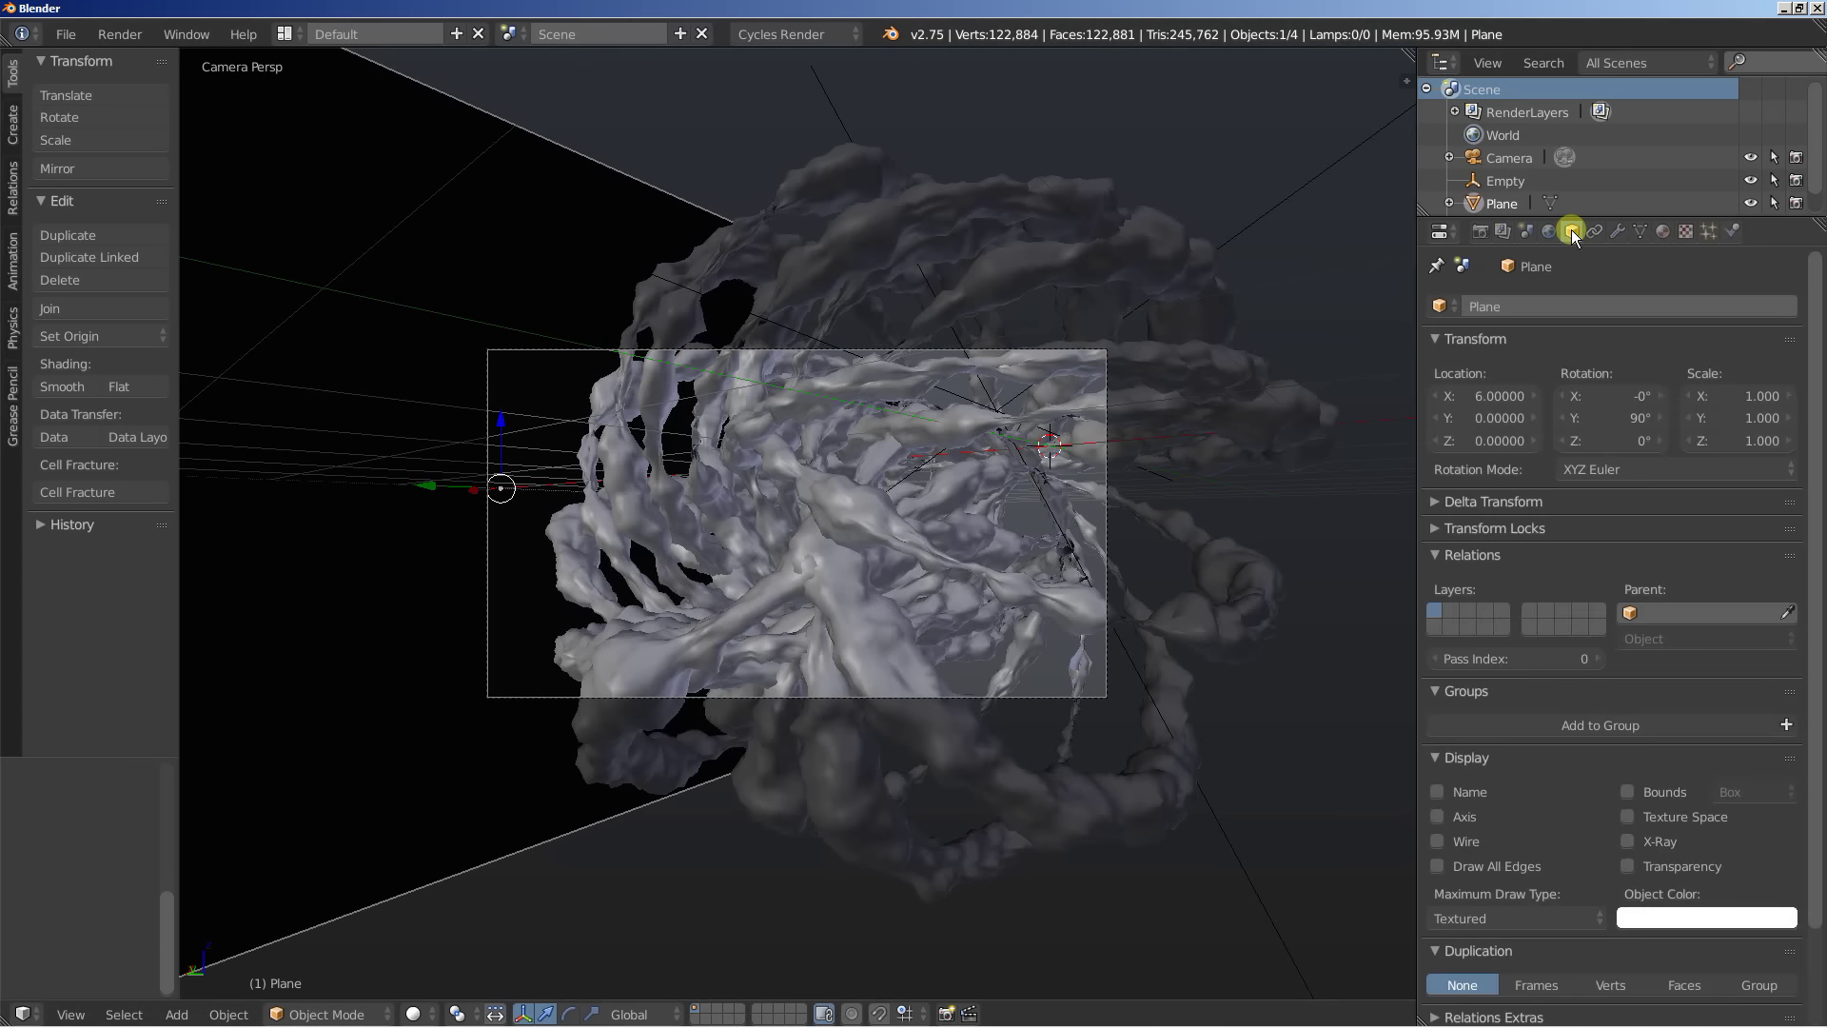
pyautogui.scroll(-3, 1543, 431)
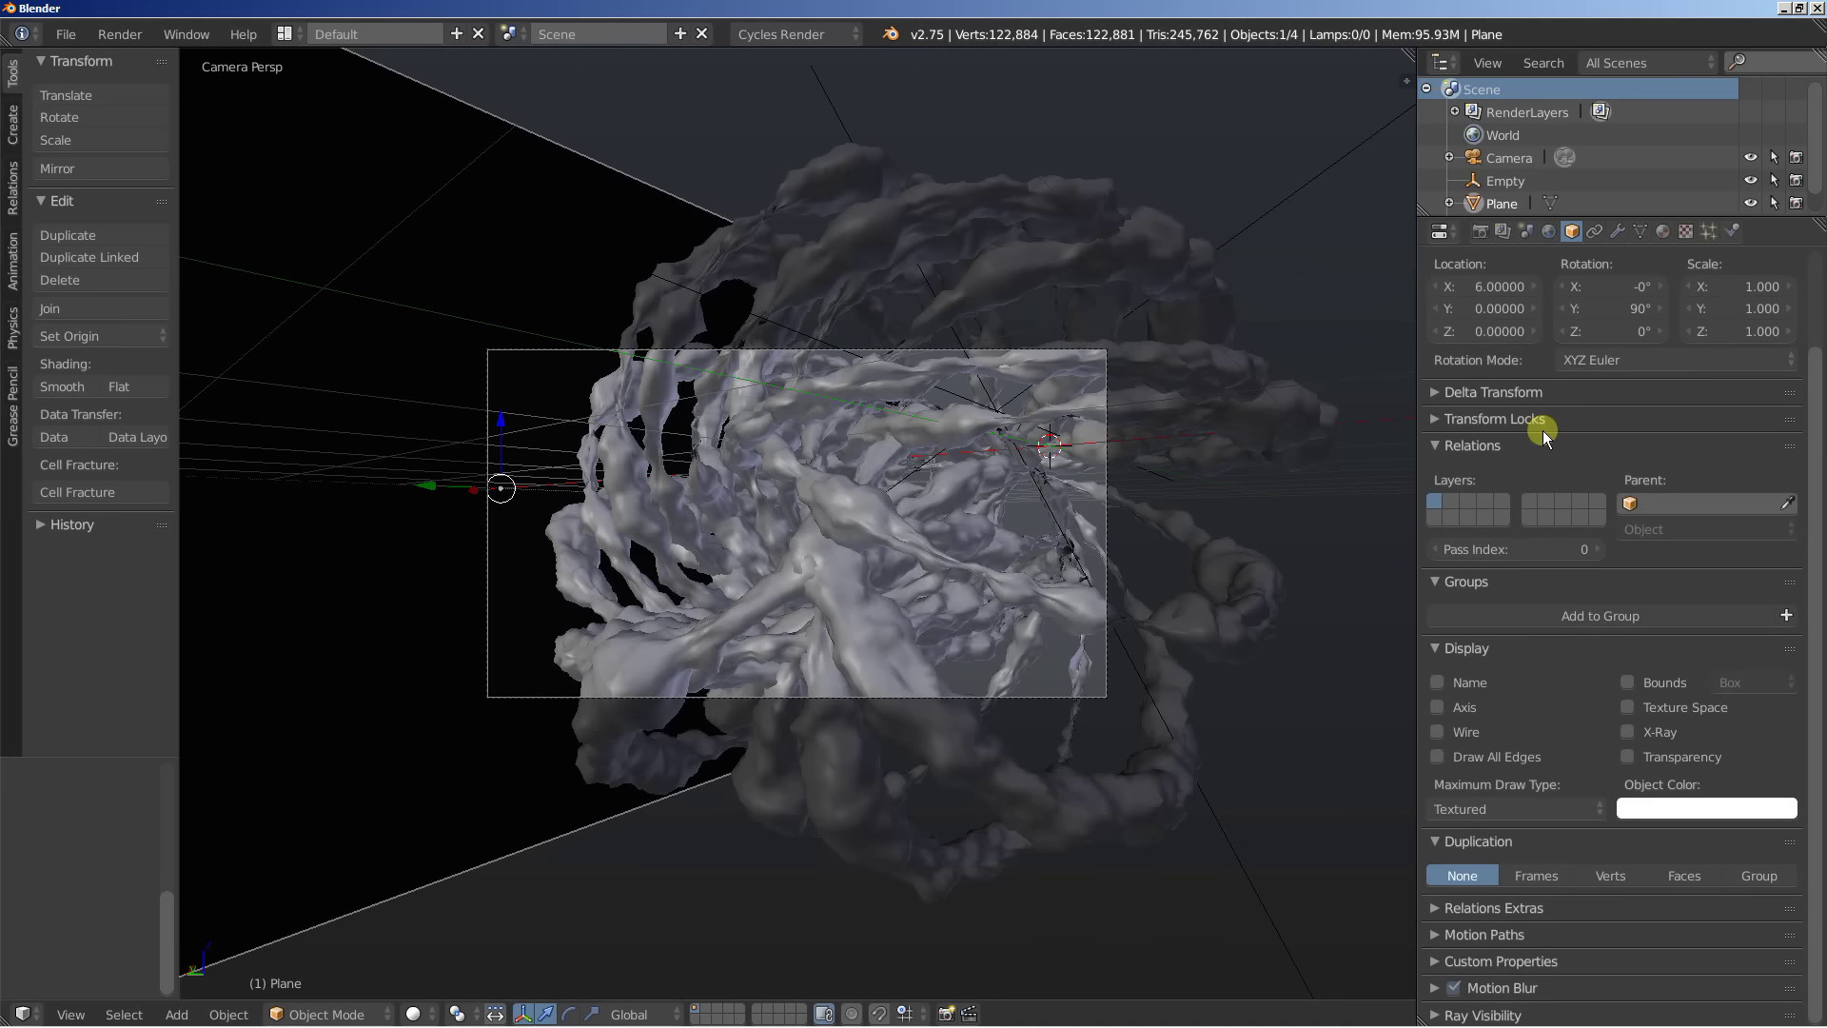
pyautogui.click(1435, 1014)
pyautogui.scroll(-1, 1528, 936)
pyautogui.scroll(-2, 1529, 936)
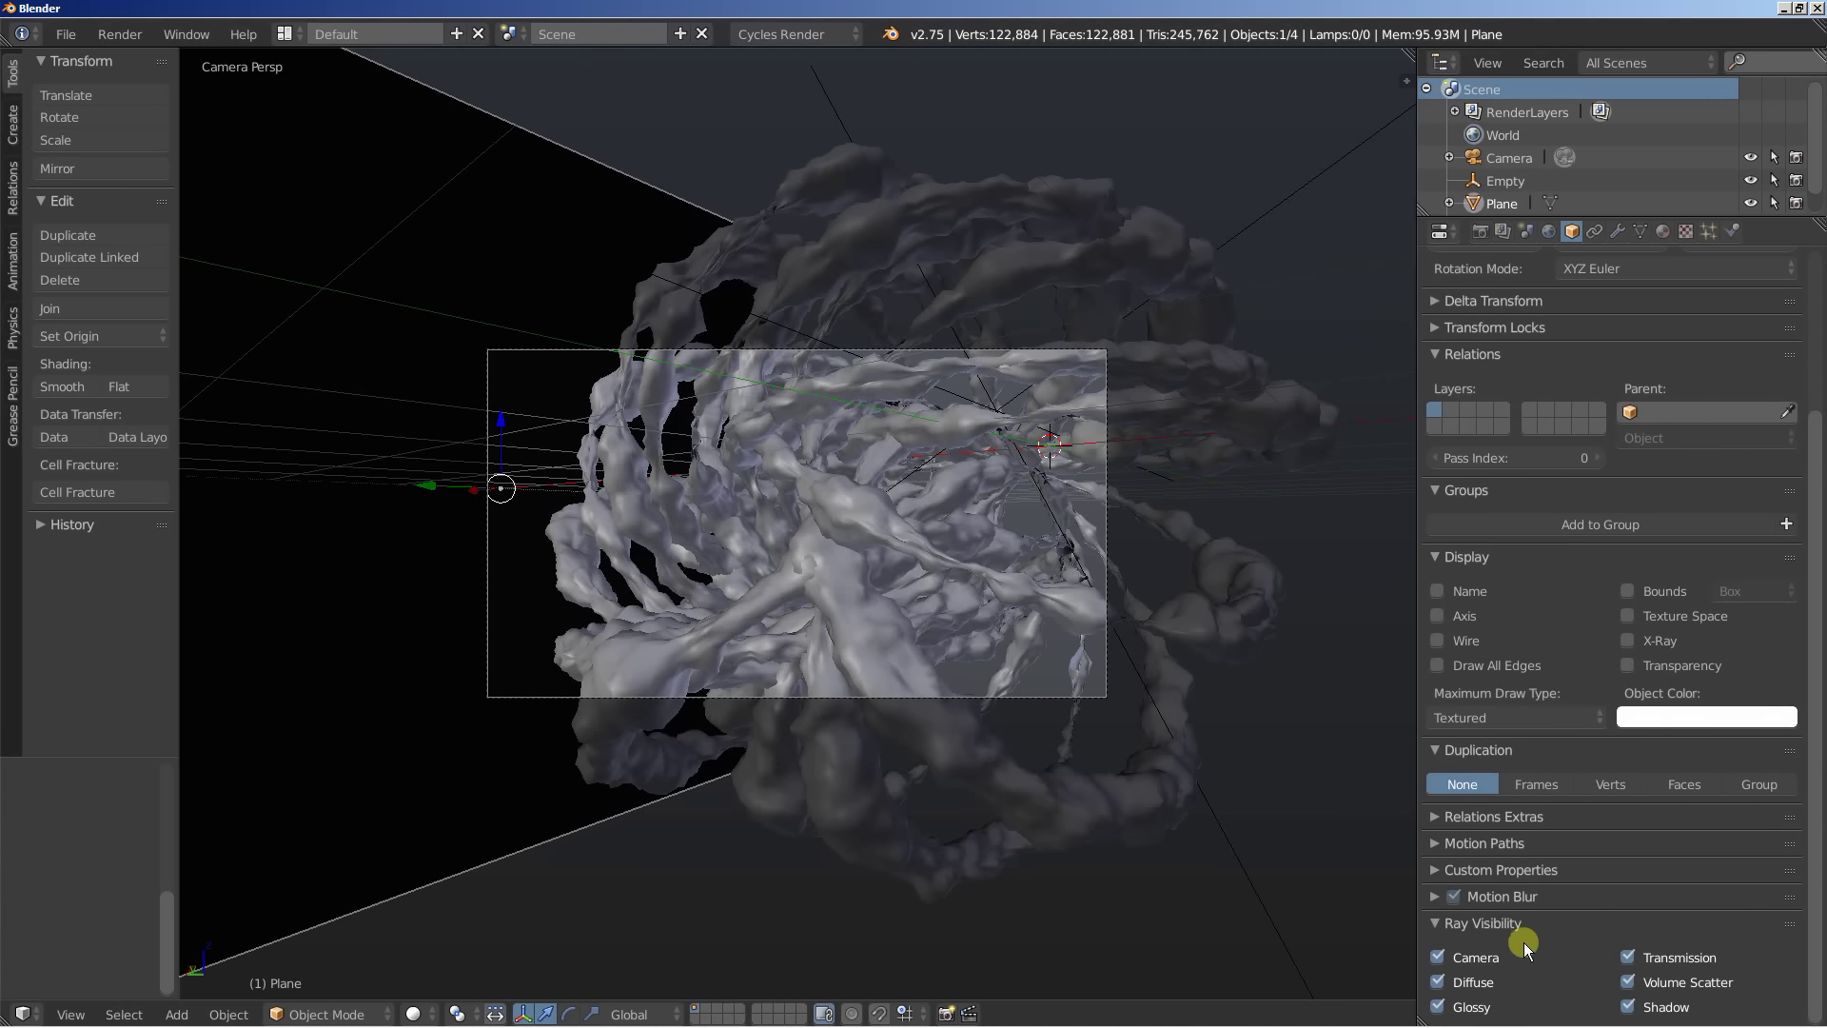
pyautogui.click(1438, 957)
# Give the plane a new material Material.001 with an Emission surface of strength 4
pyautogui.click(1665, 229)
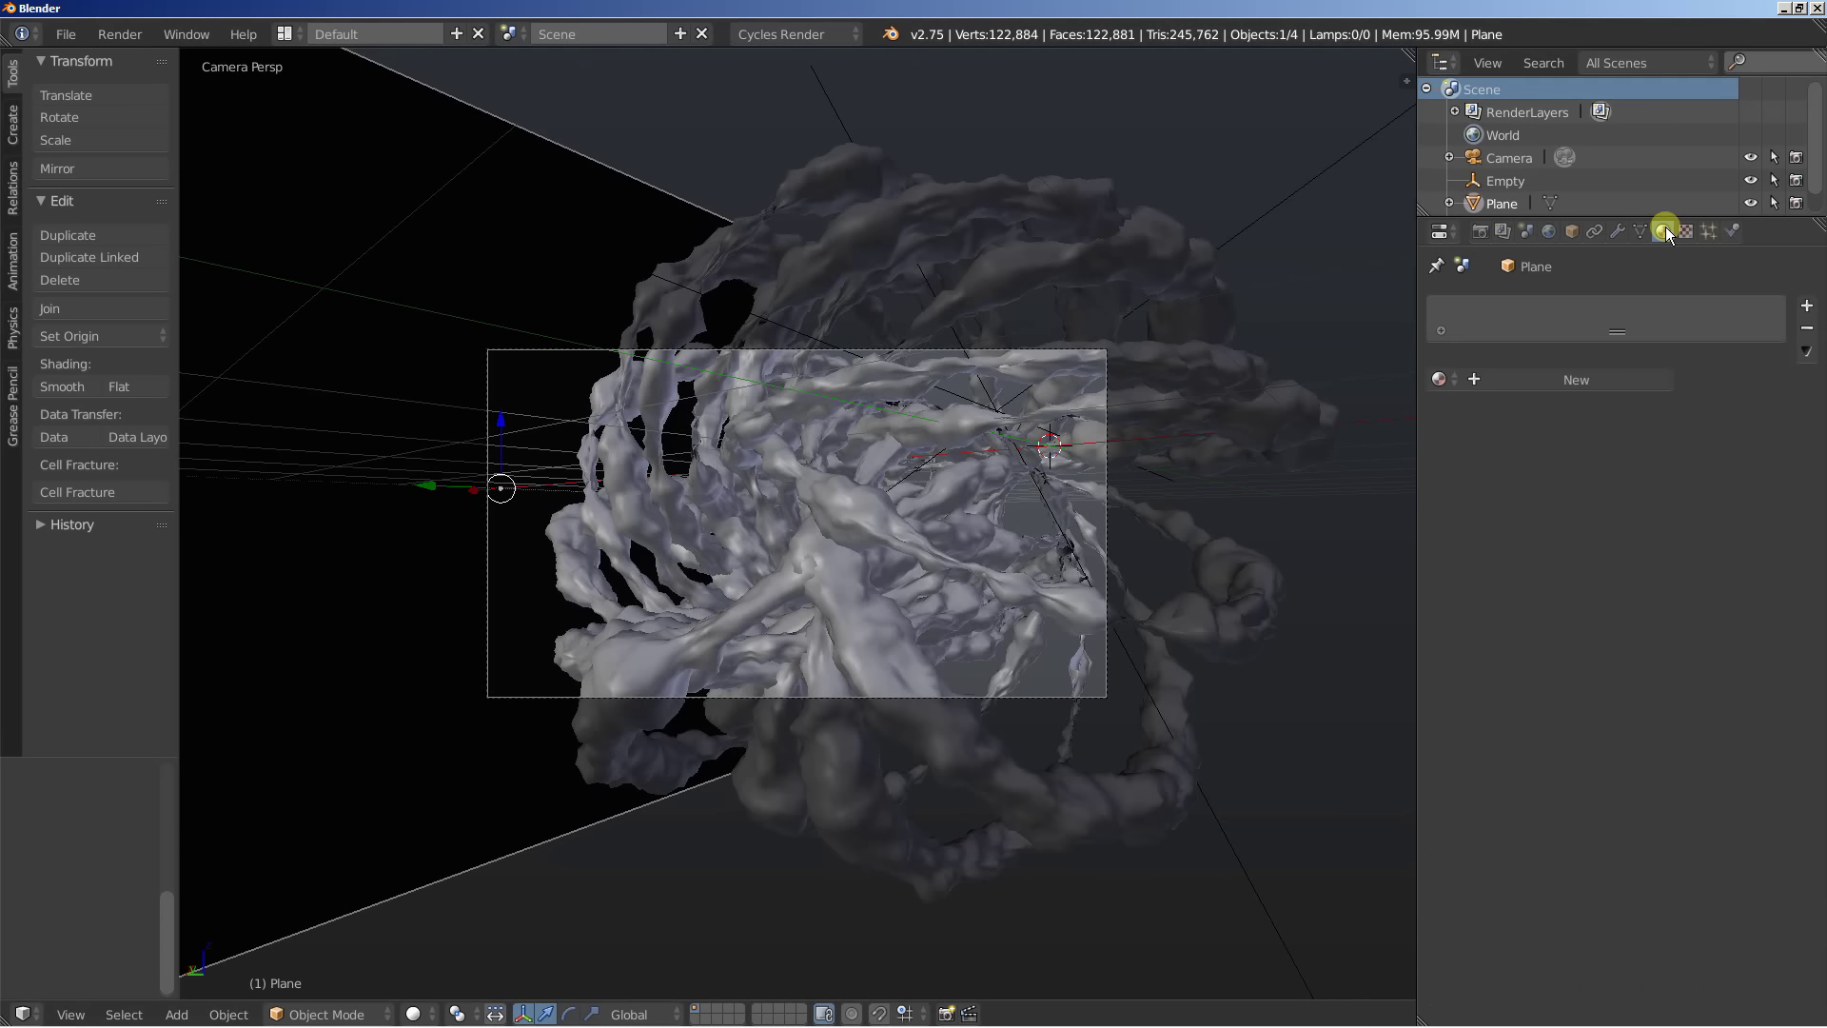
pyautogui.click(1568, 375)
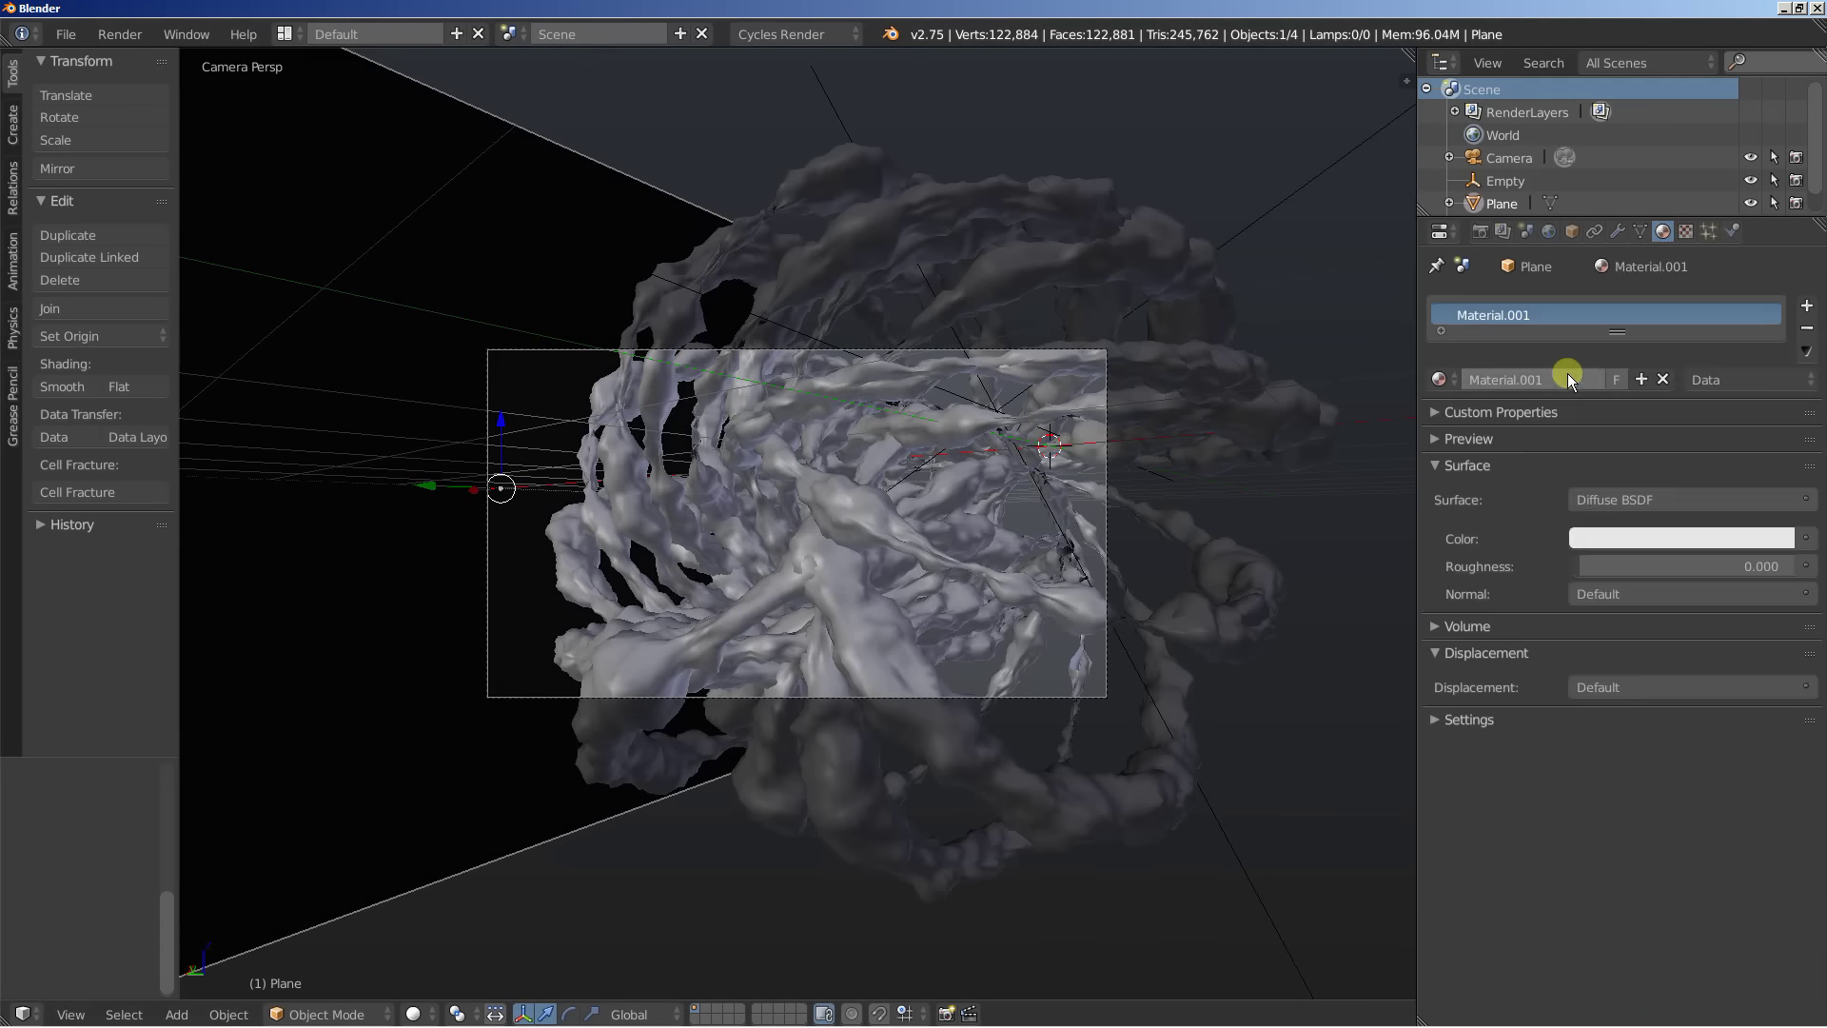
pyautogui.click(1438, 442)
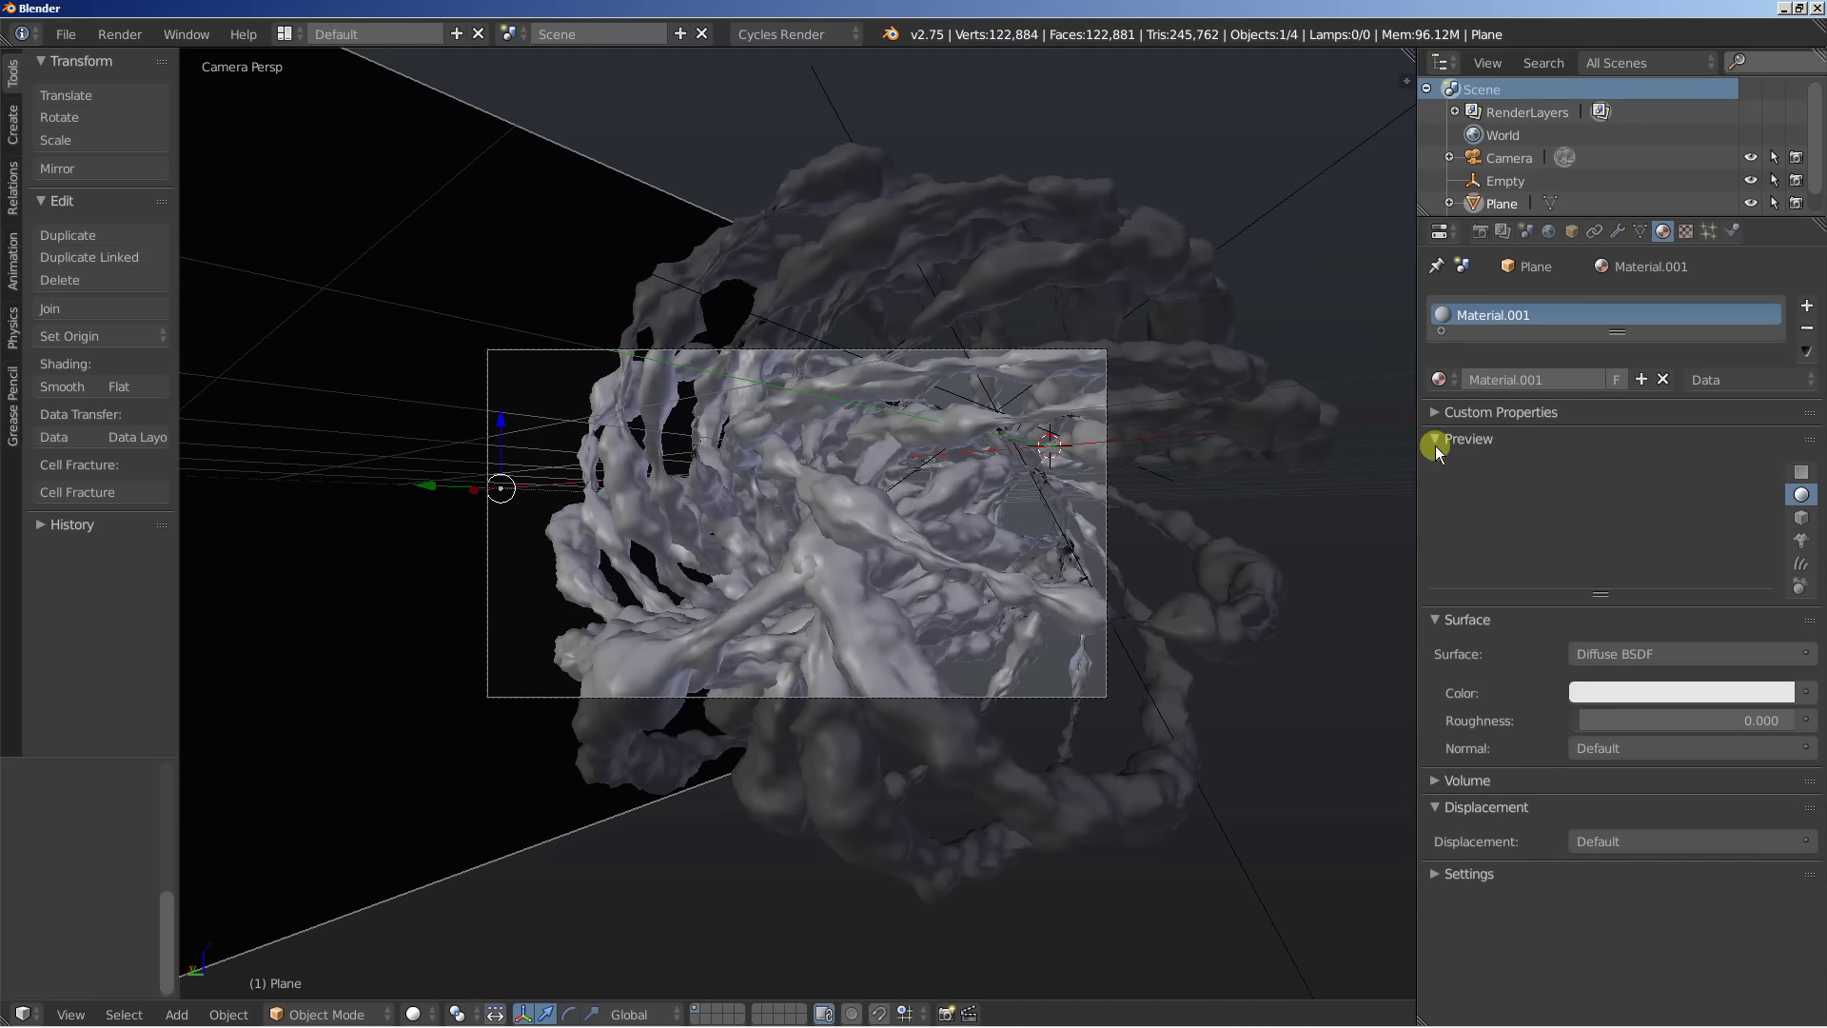
pyautogui.click(1601, 664)
pyautogui.click(1548, 352)
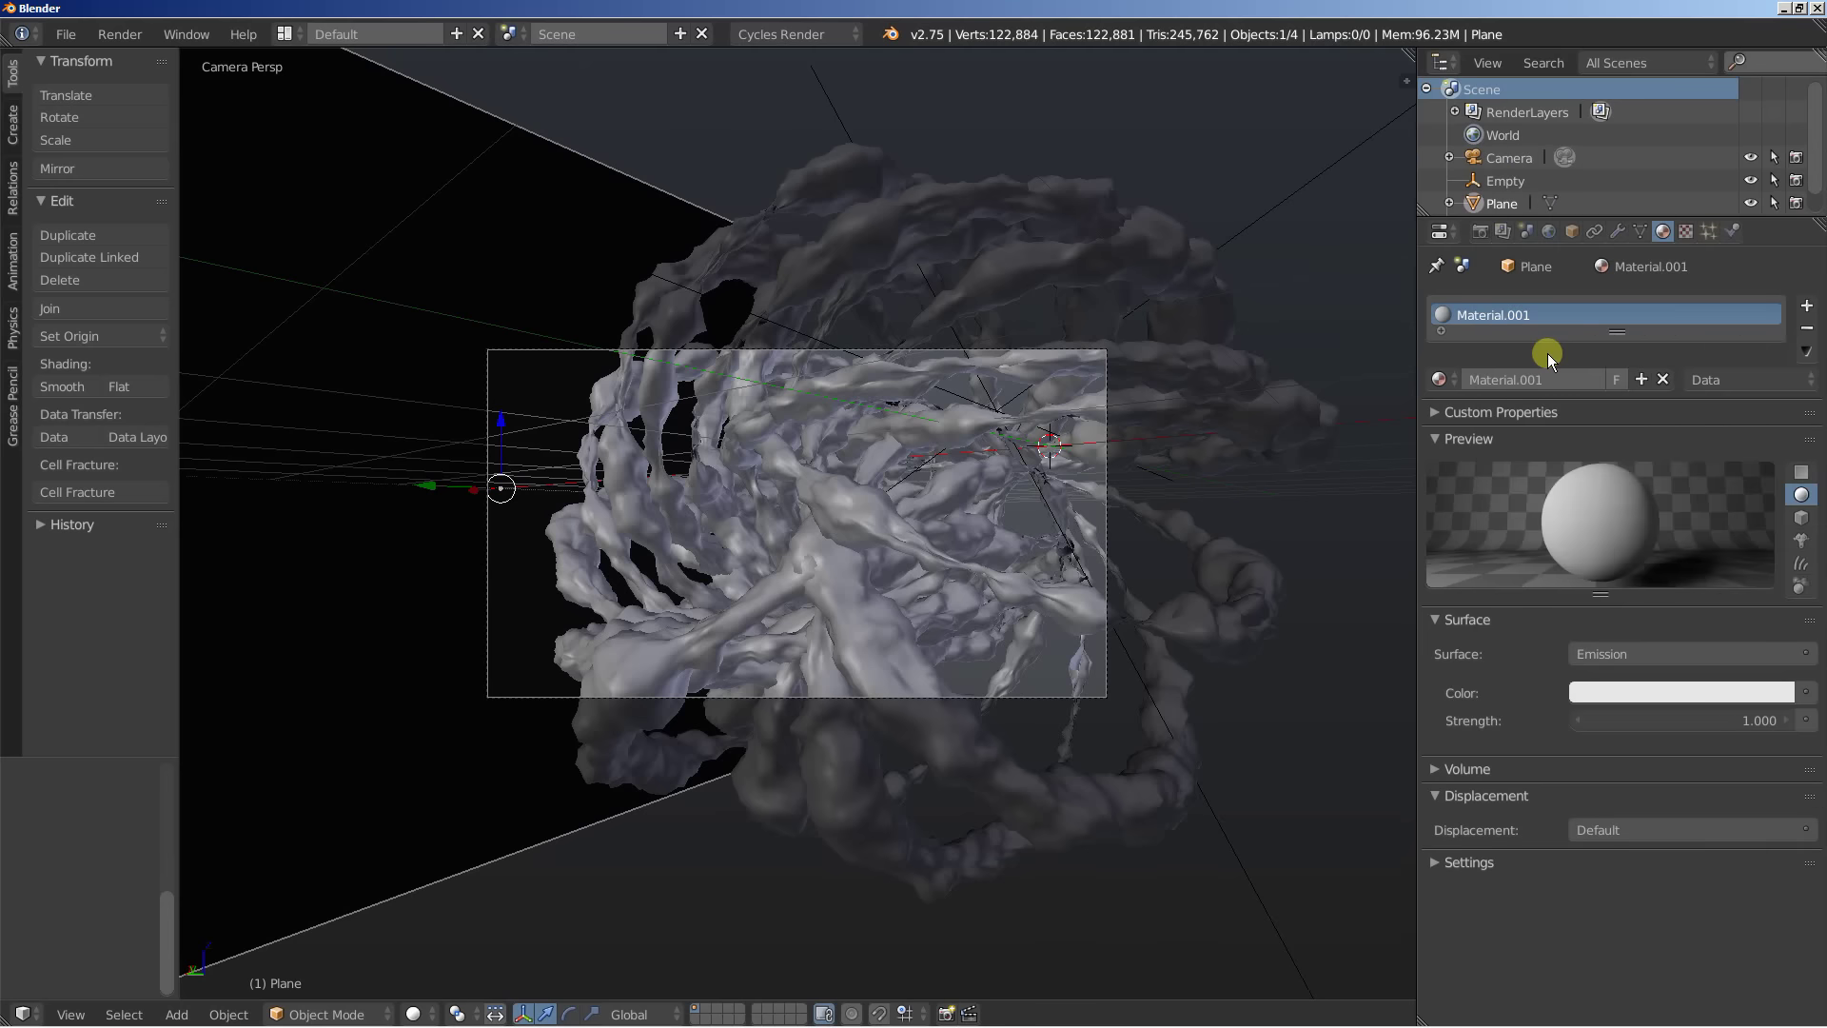
pyautogui.click(1723, 715)
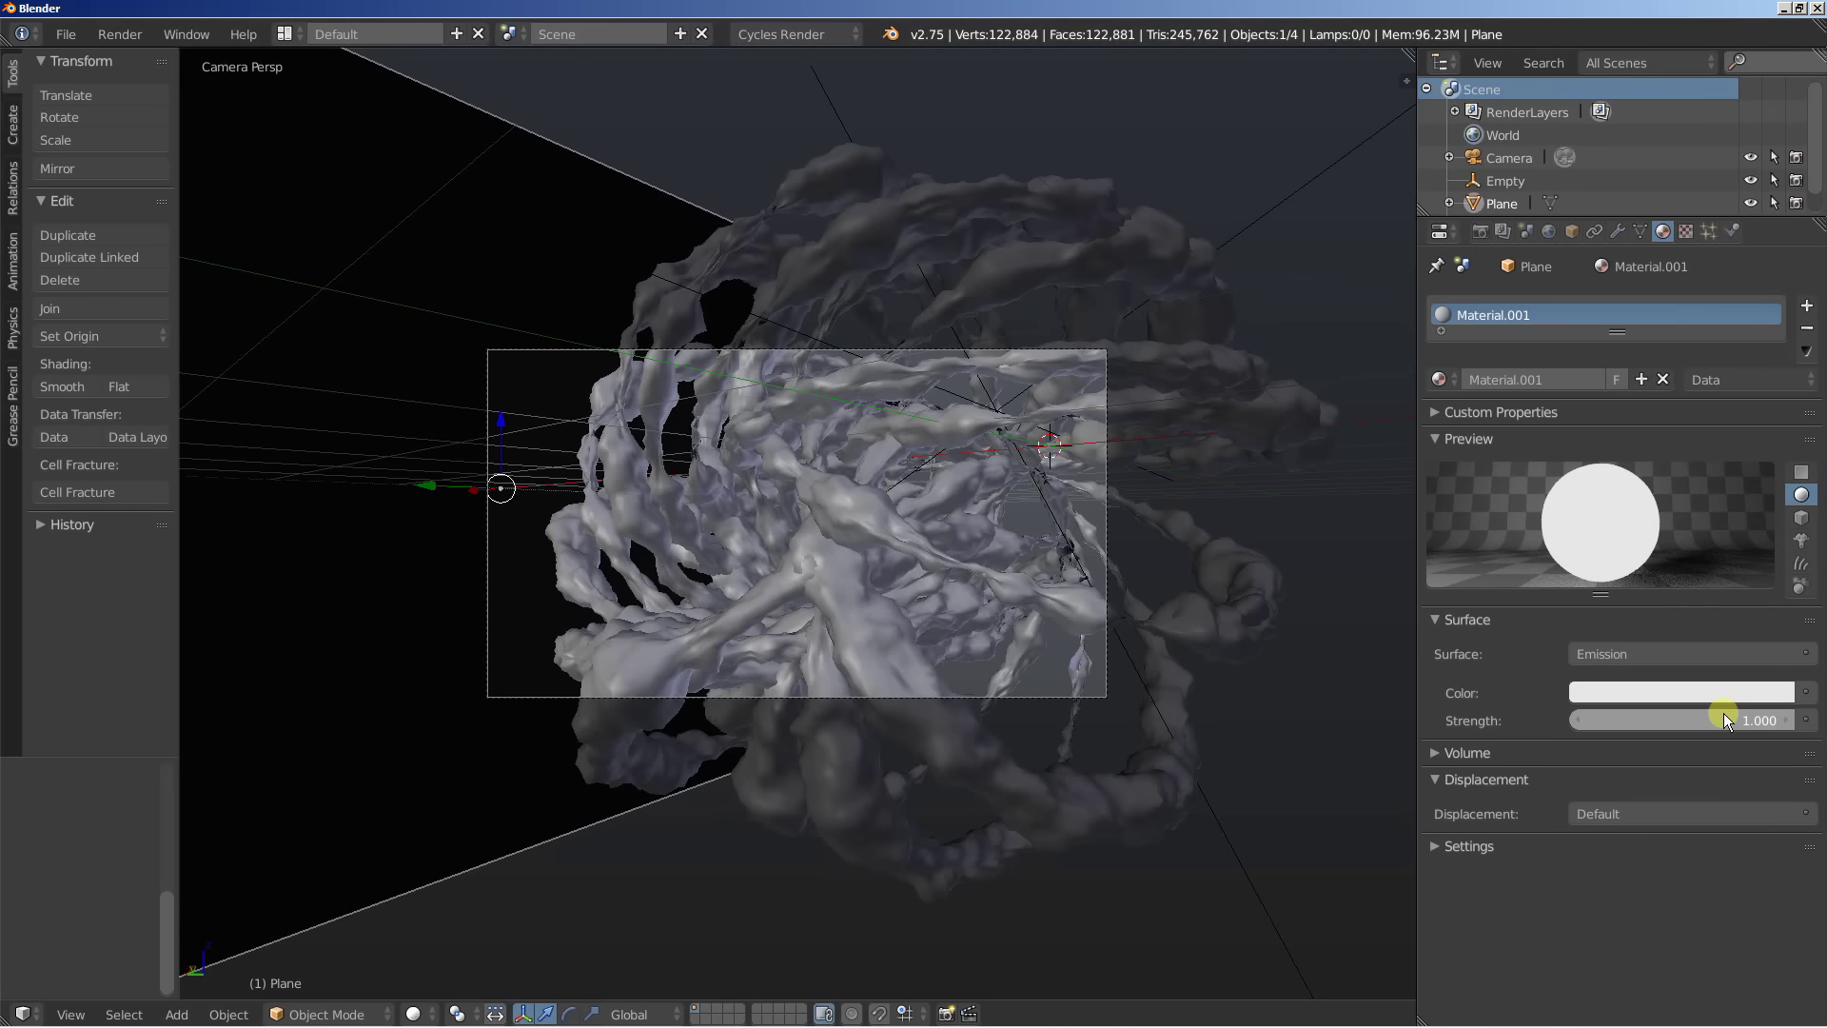
pyautogui.write('4')
pyautogui.press('Return')
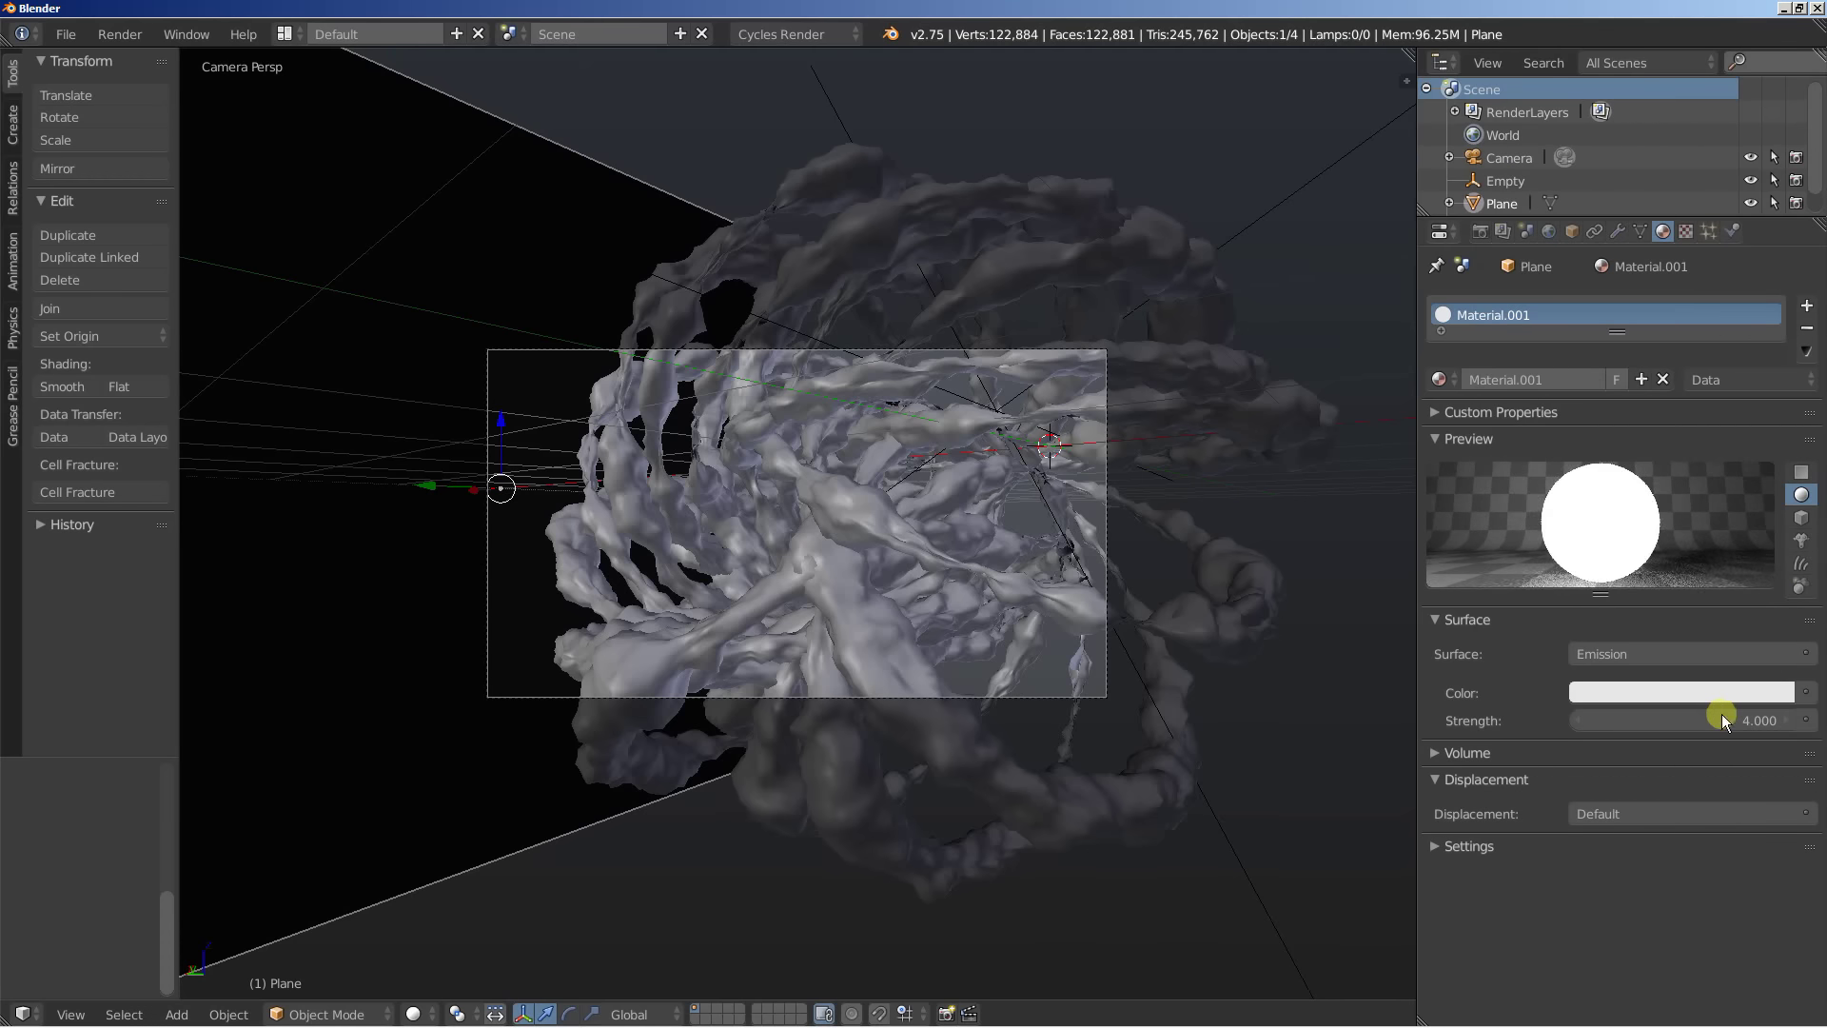
# Enable nodes for the World and darken its background colour to near black
pyautogui.click(1549, 233)
pyautogui.click(1557, 421)
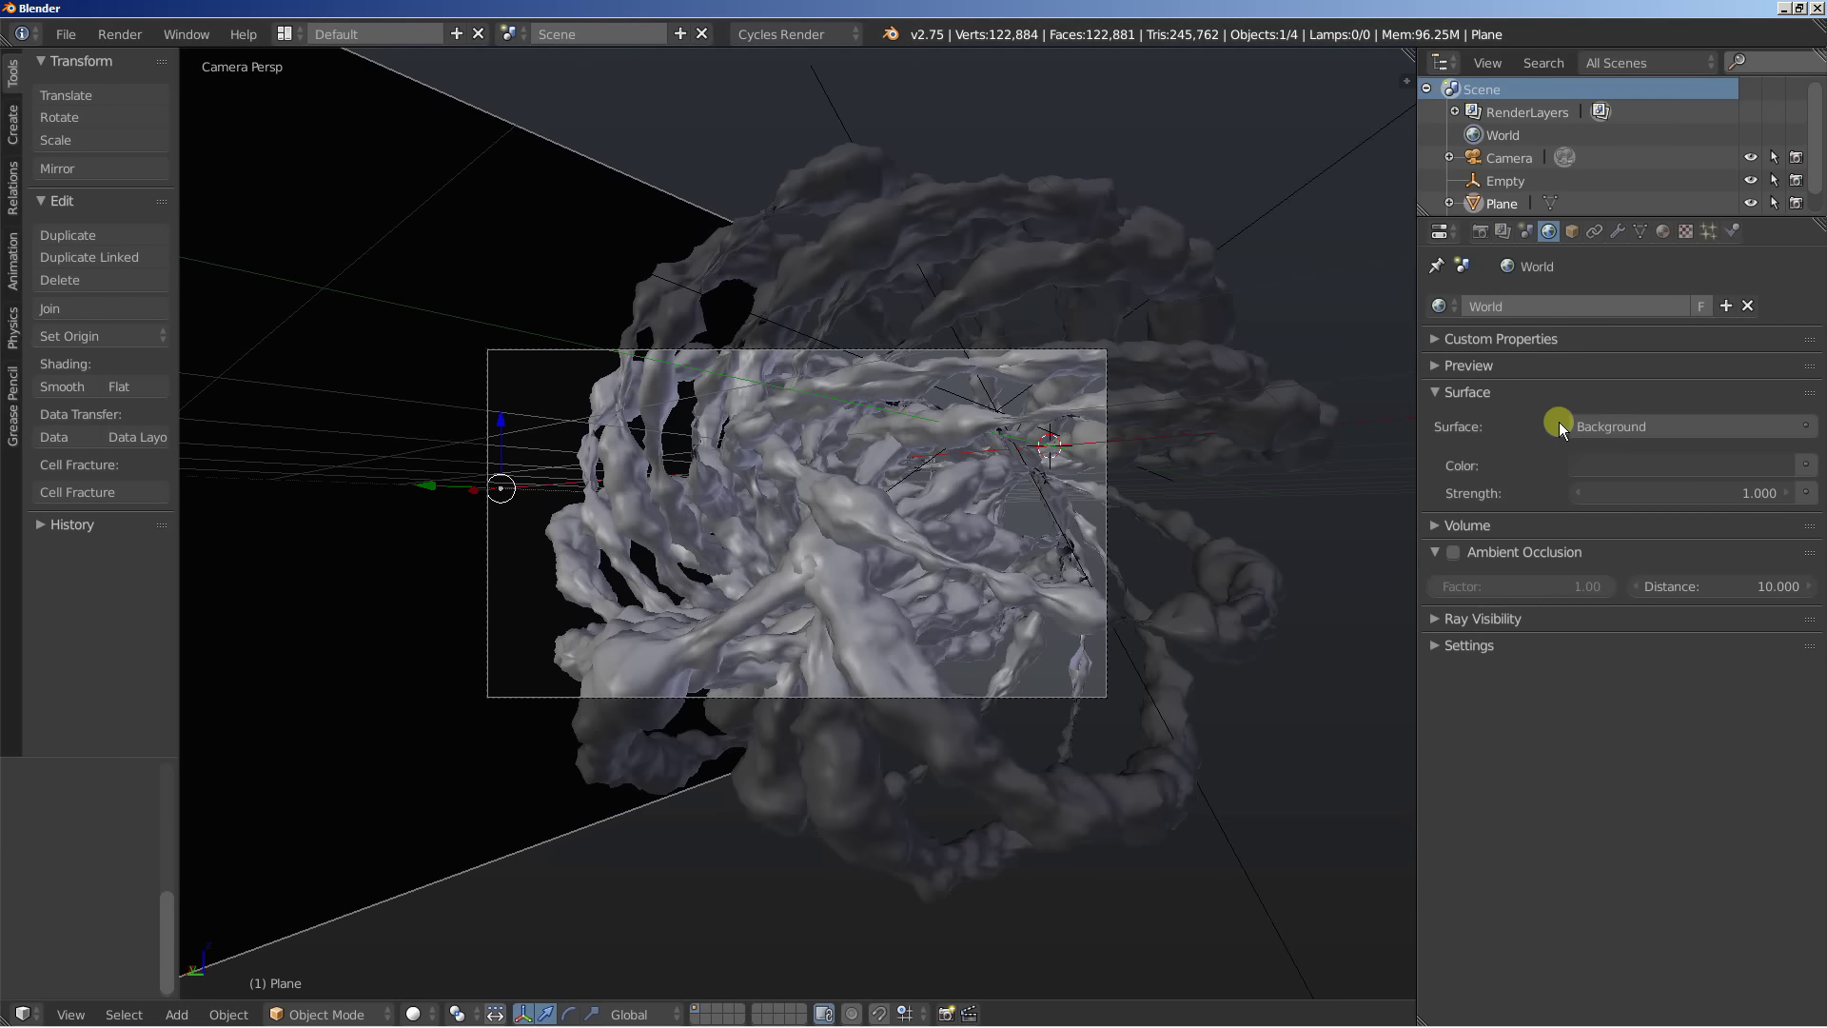
pyautogui.click(1588, 459)
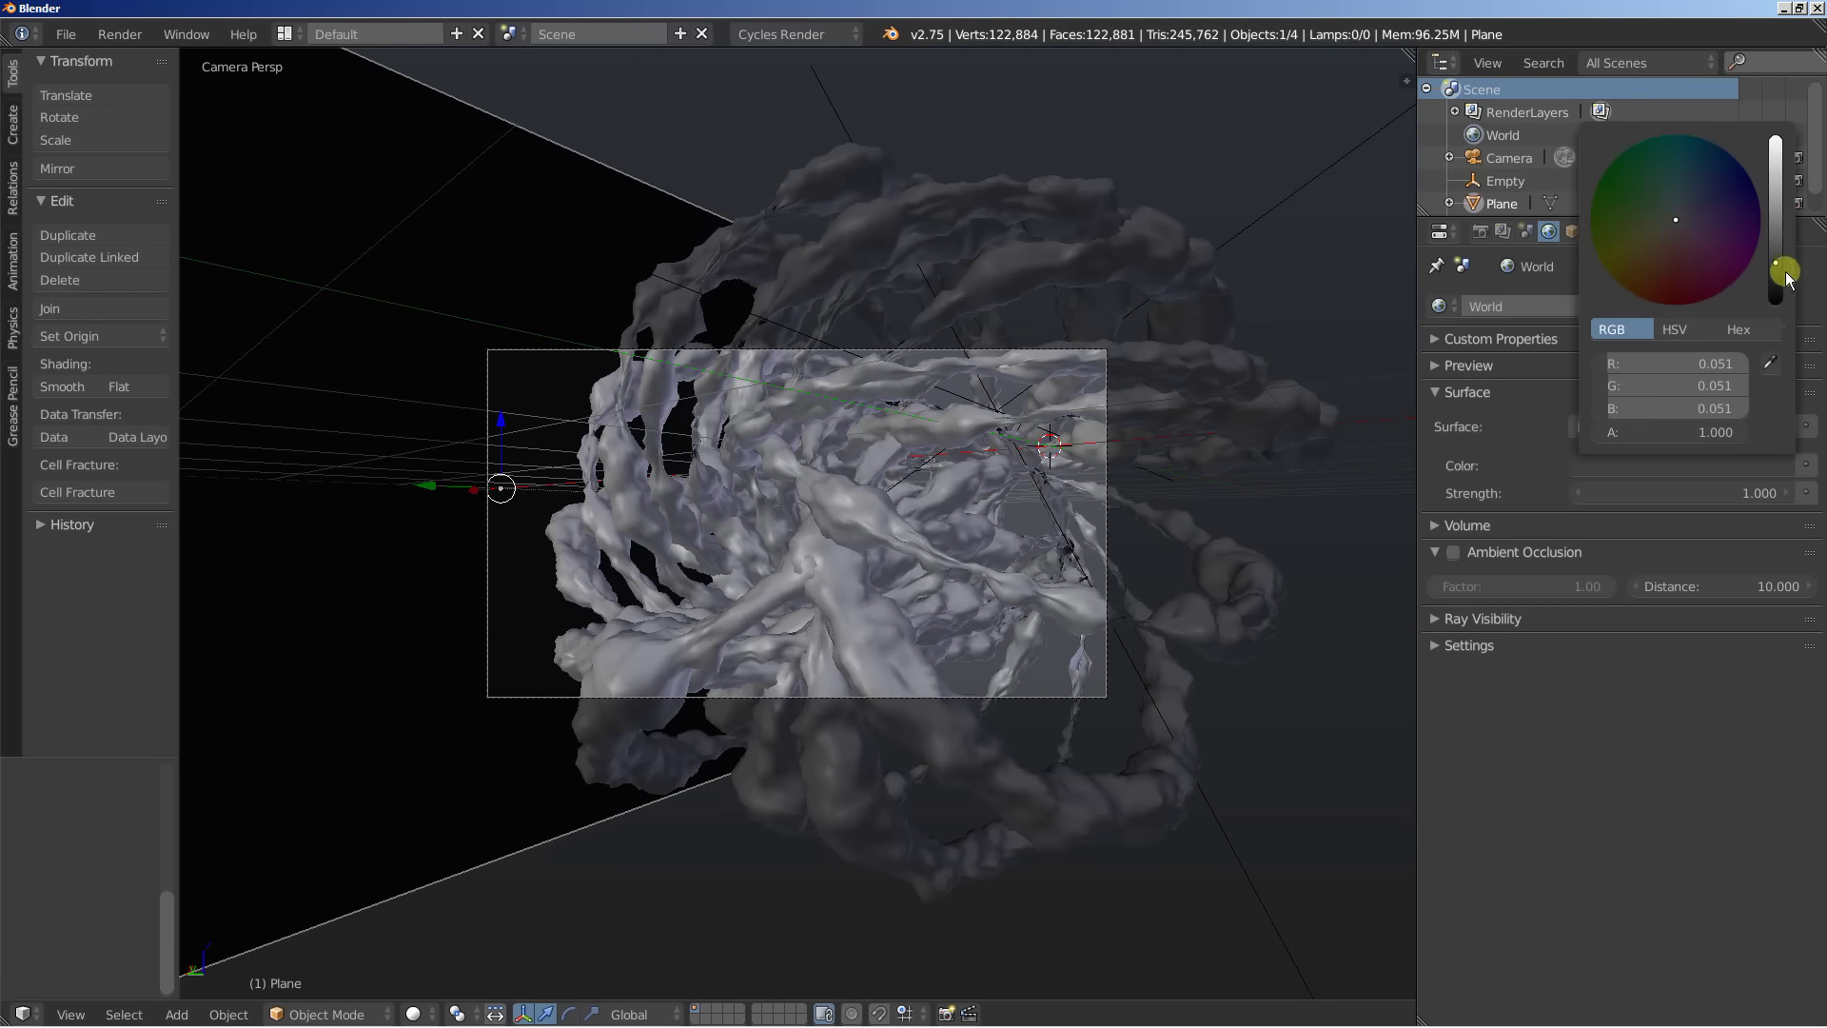
pyautogui.moveTo(1778, 268); pyautogui.dragTo(1776, 291)
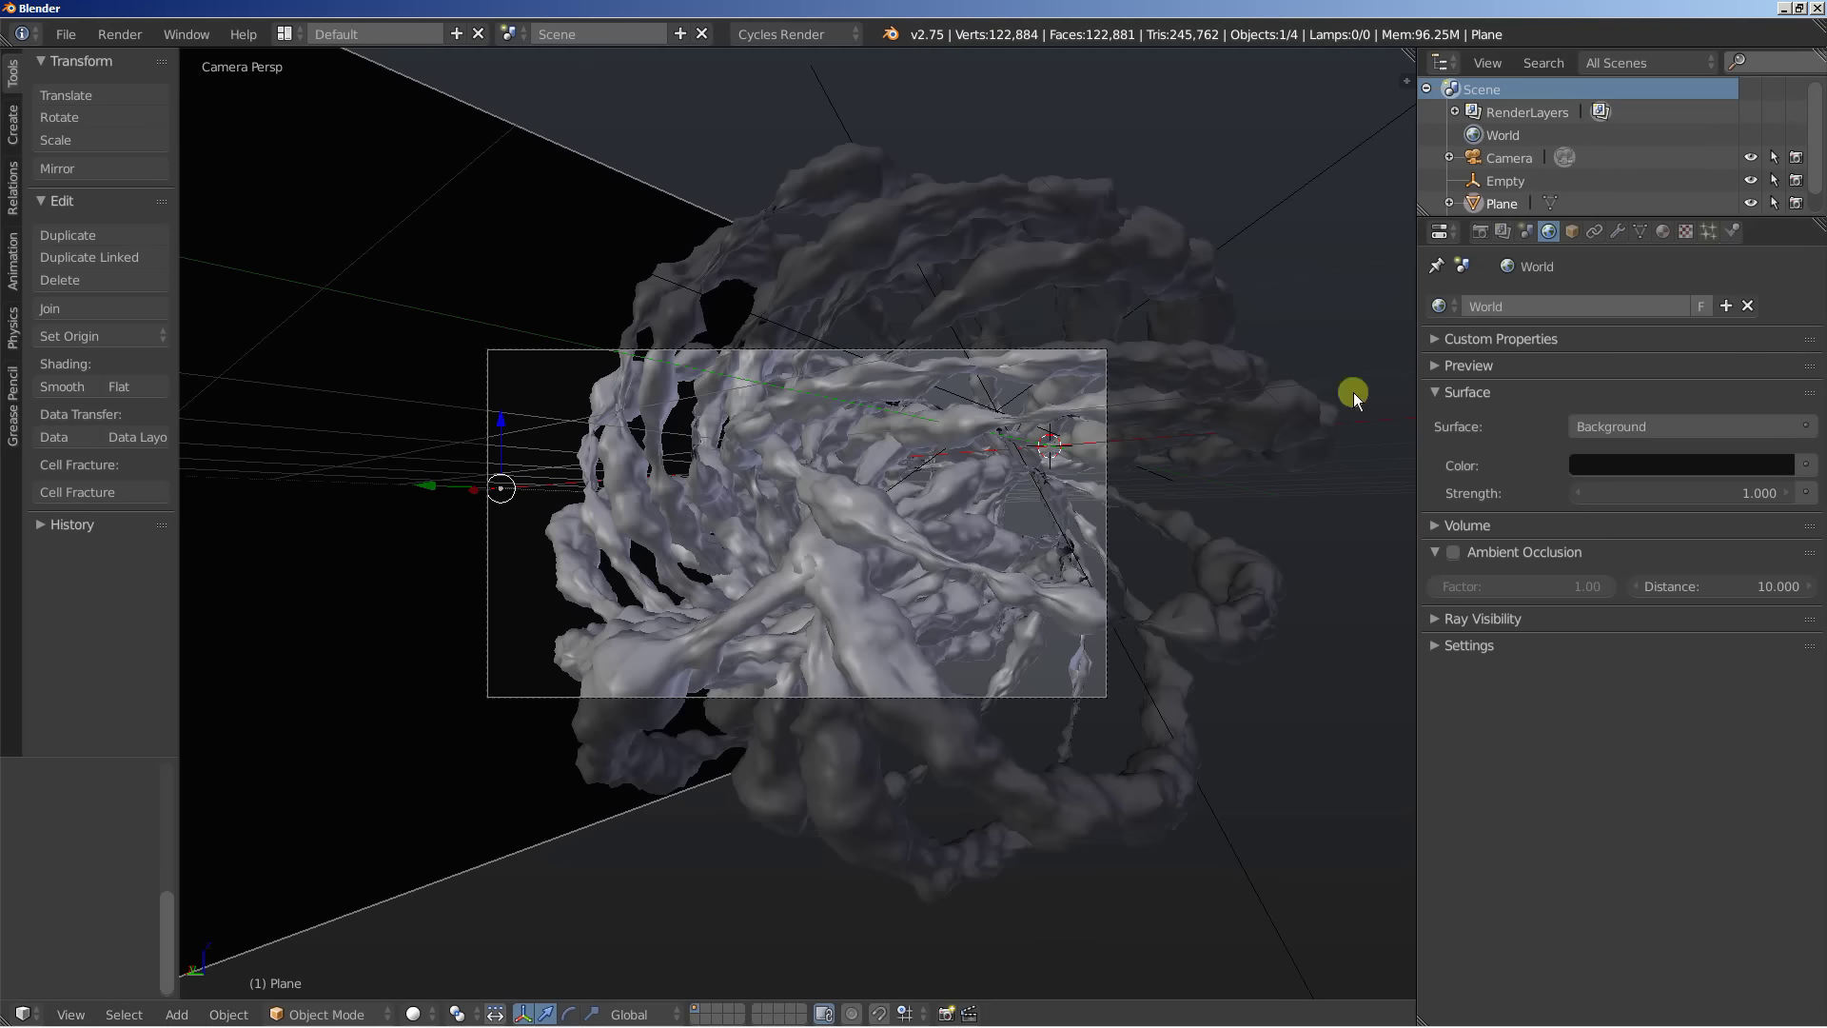
# Set the Cycles render samples to 50
pyautogui.click(1480, 231)
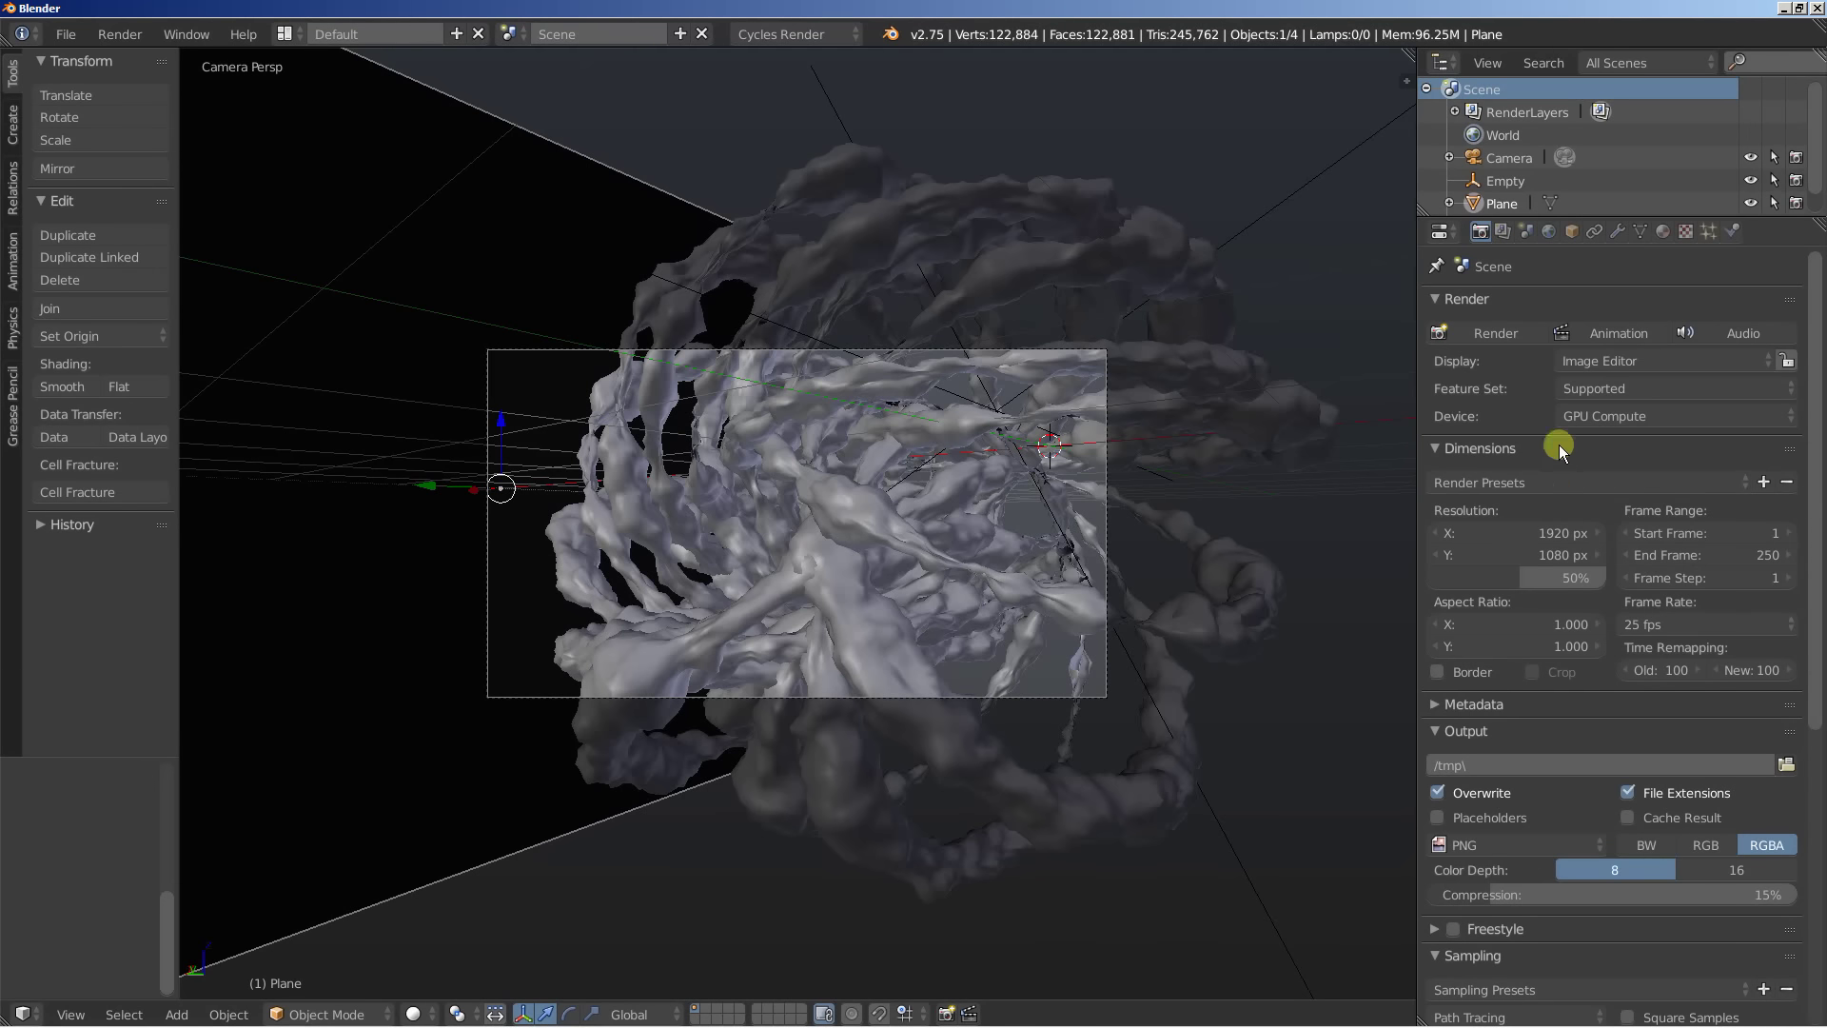
pyautogui.scroll(-4, 1609, 752)
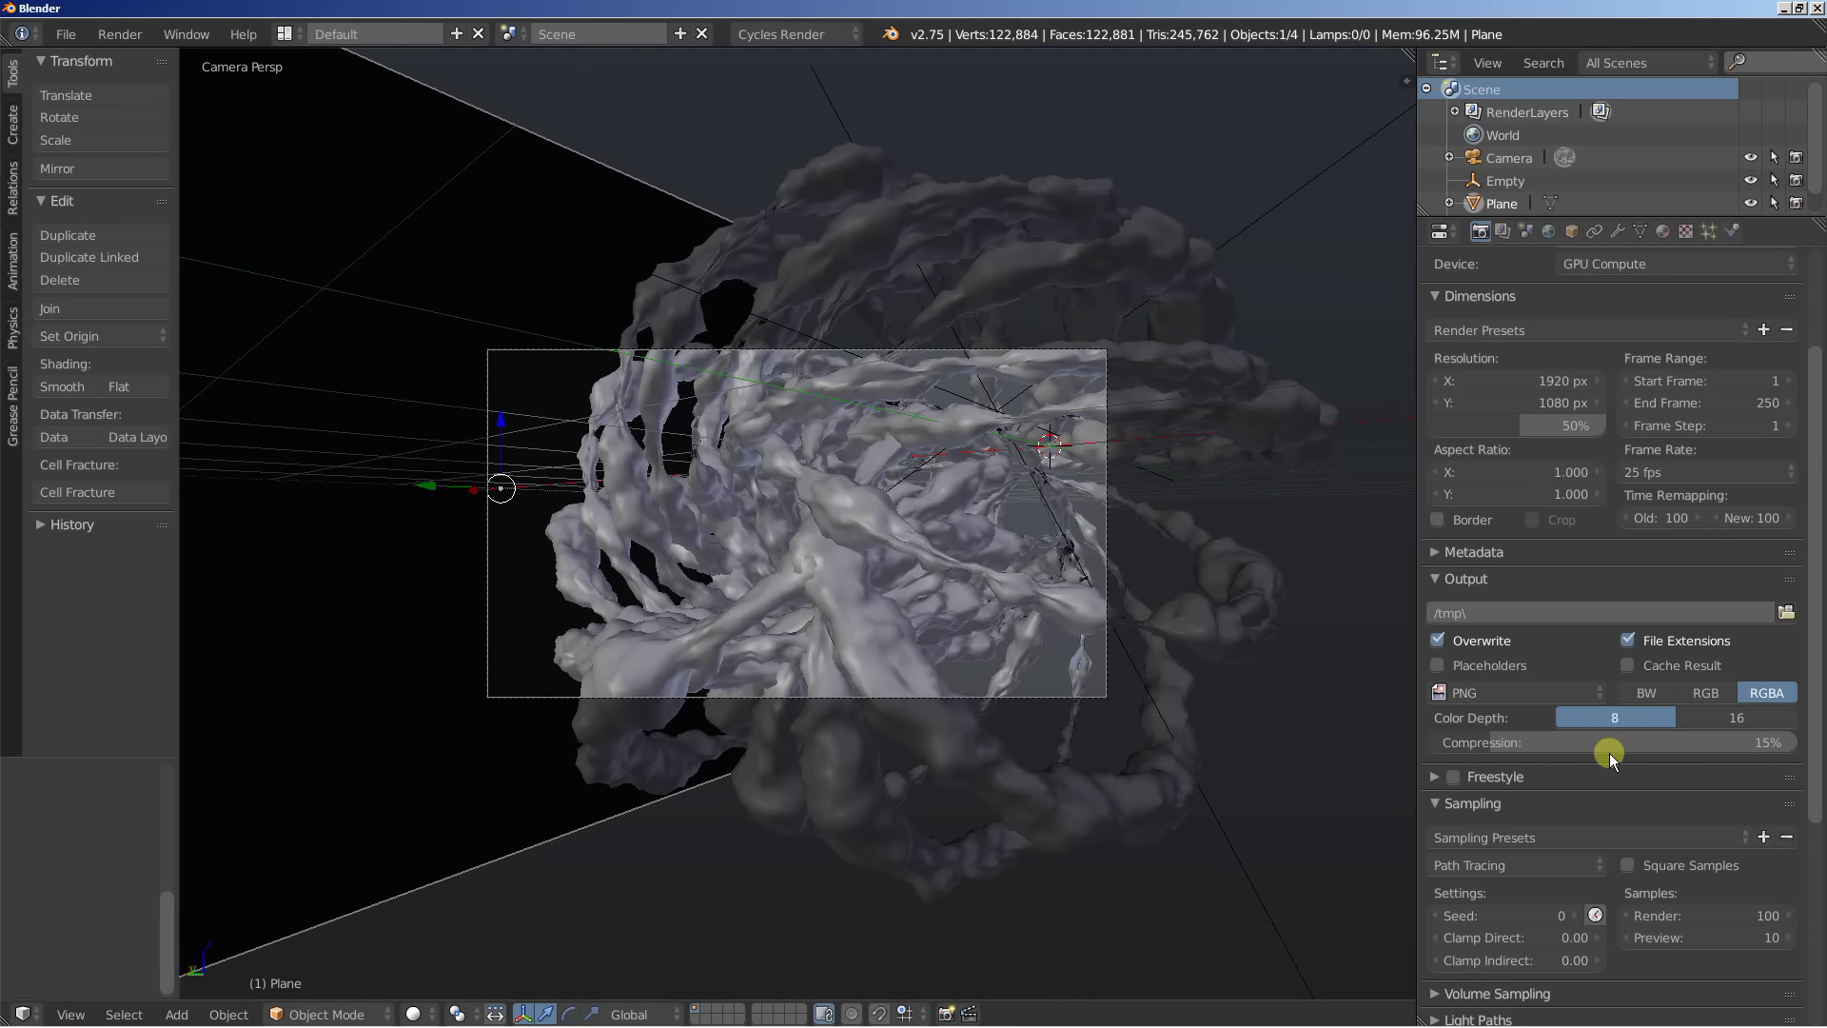
pyautogui.scroll(-1, 1608, 752)
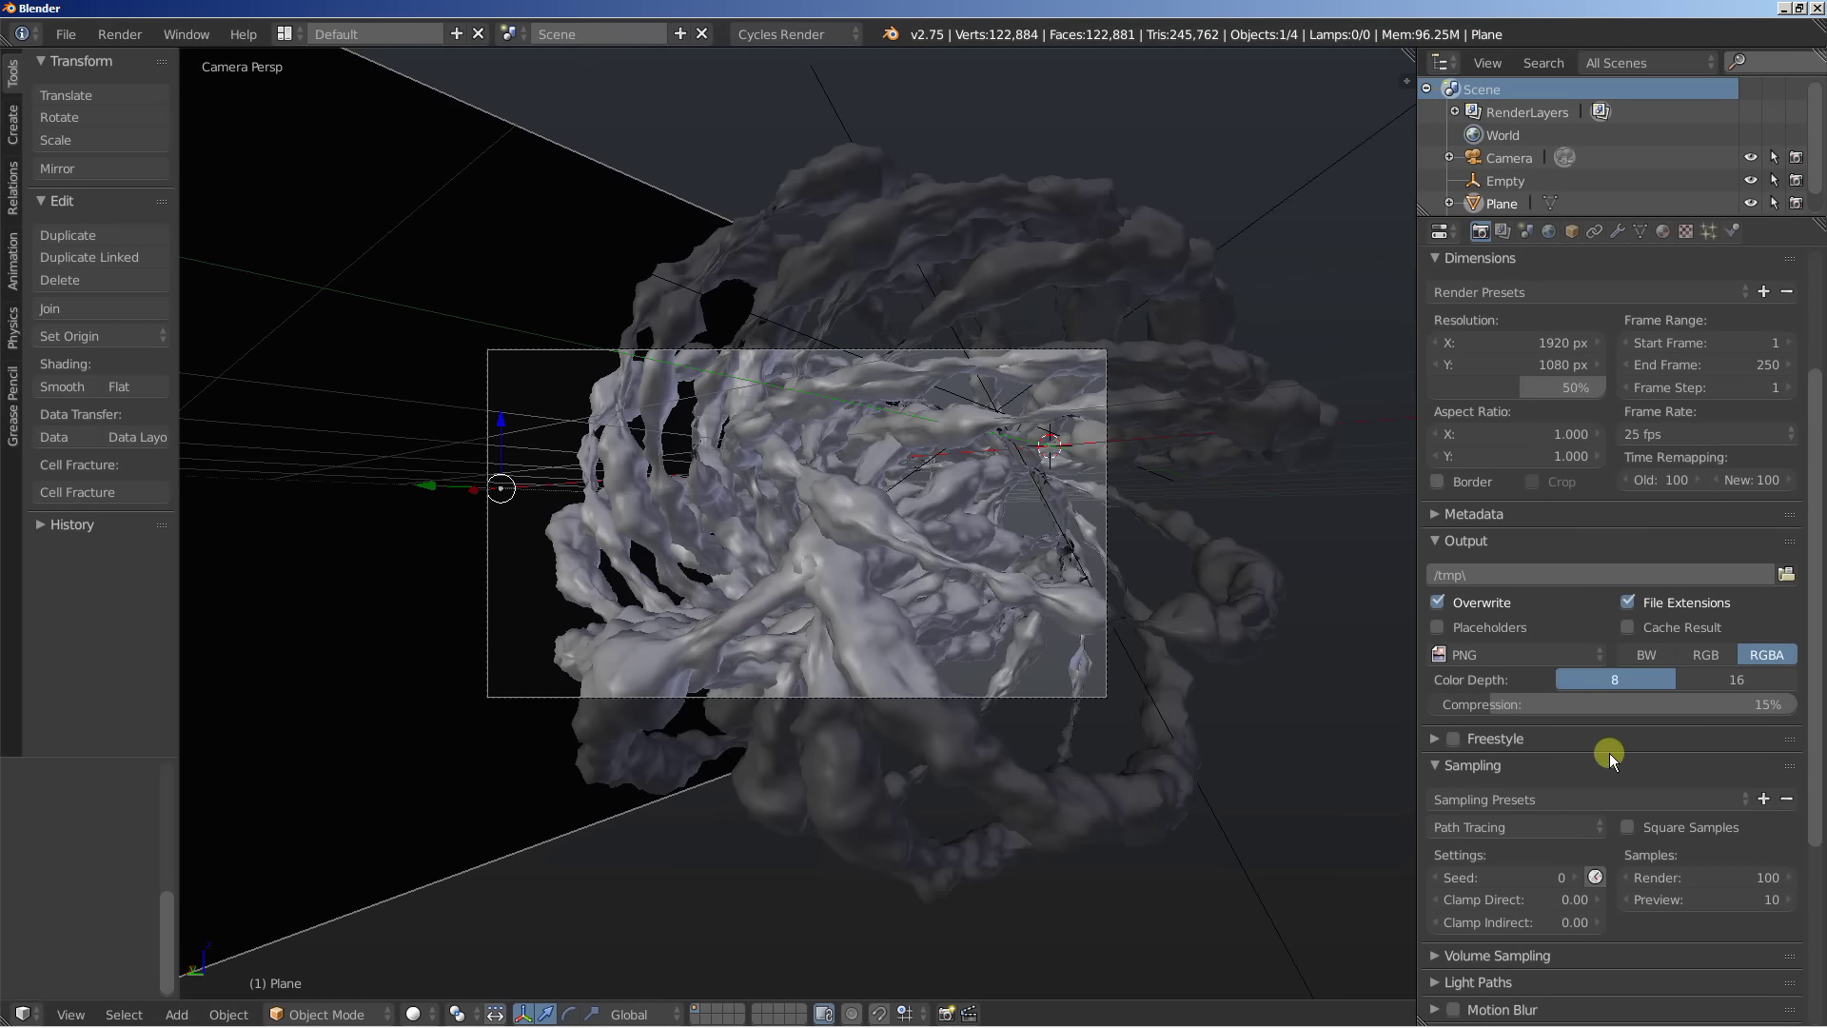
pyautogui.click(1745, 878)
pyautogui.write('50')
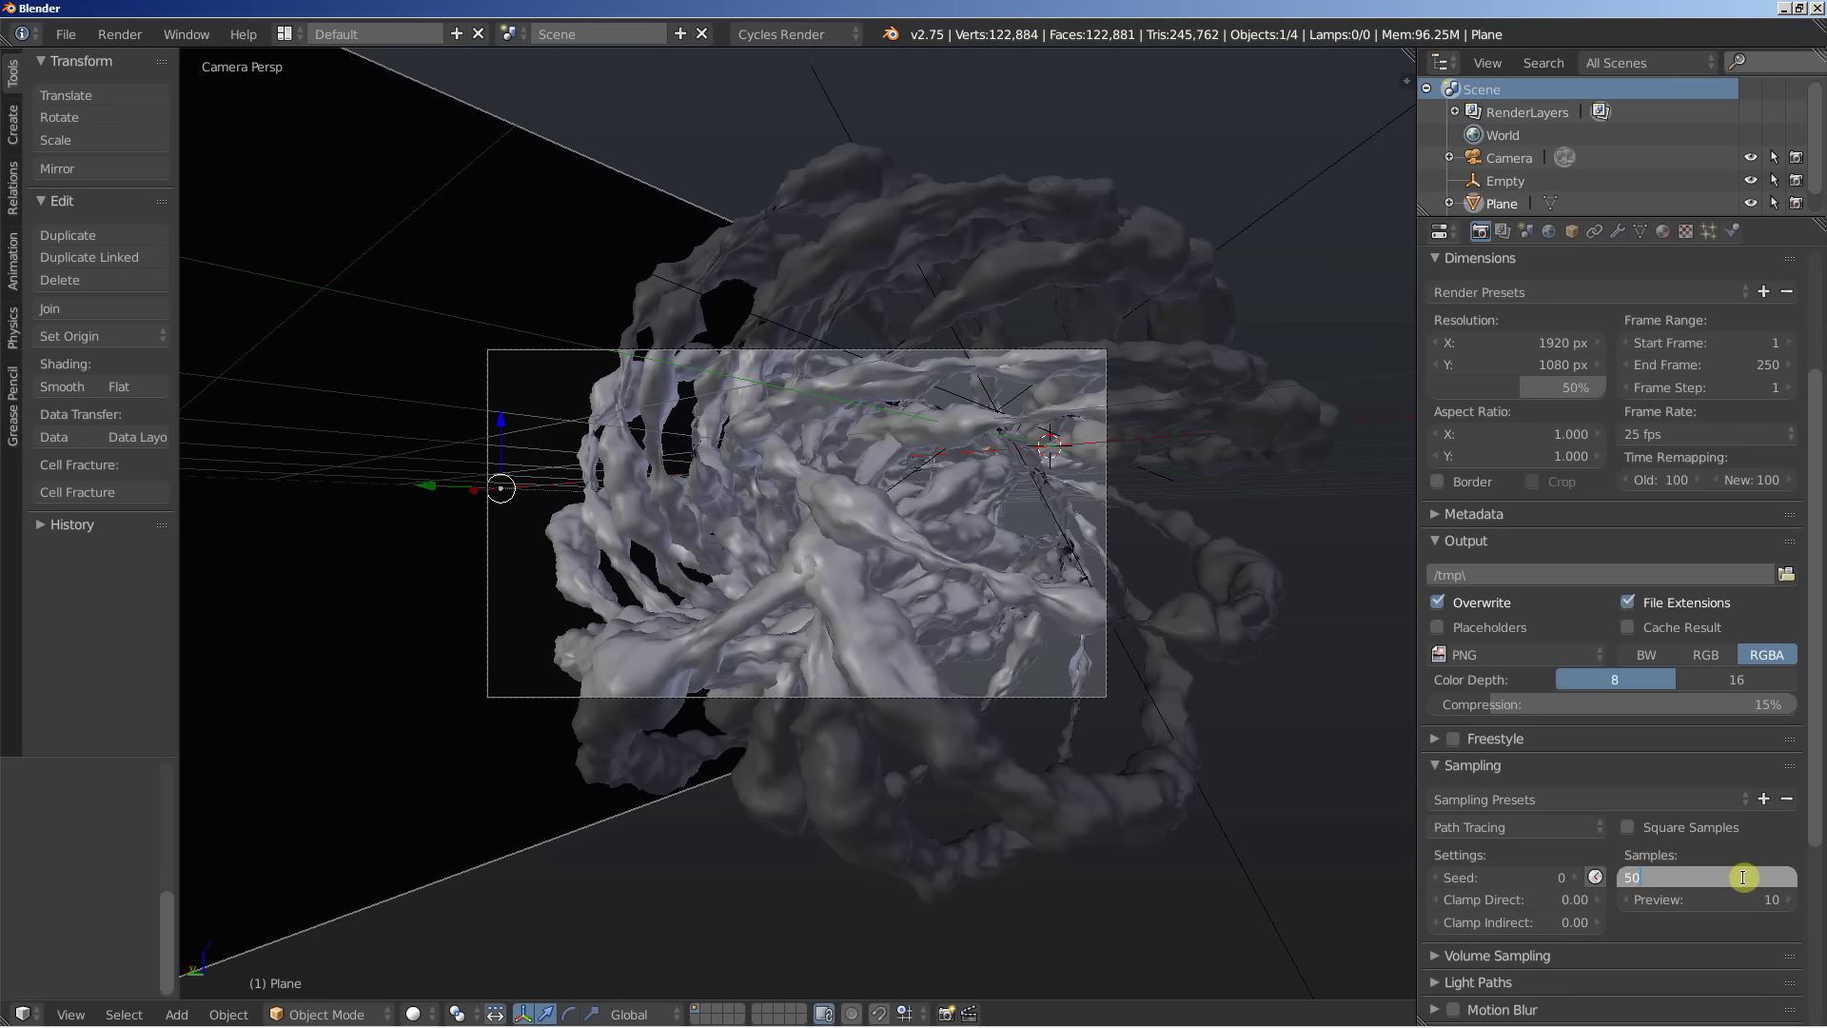
pyautogui.press('Return')
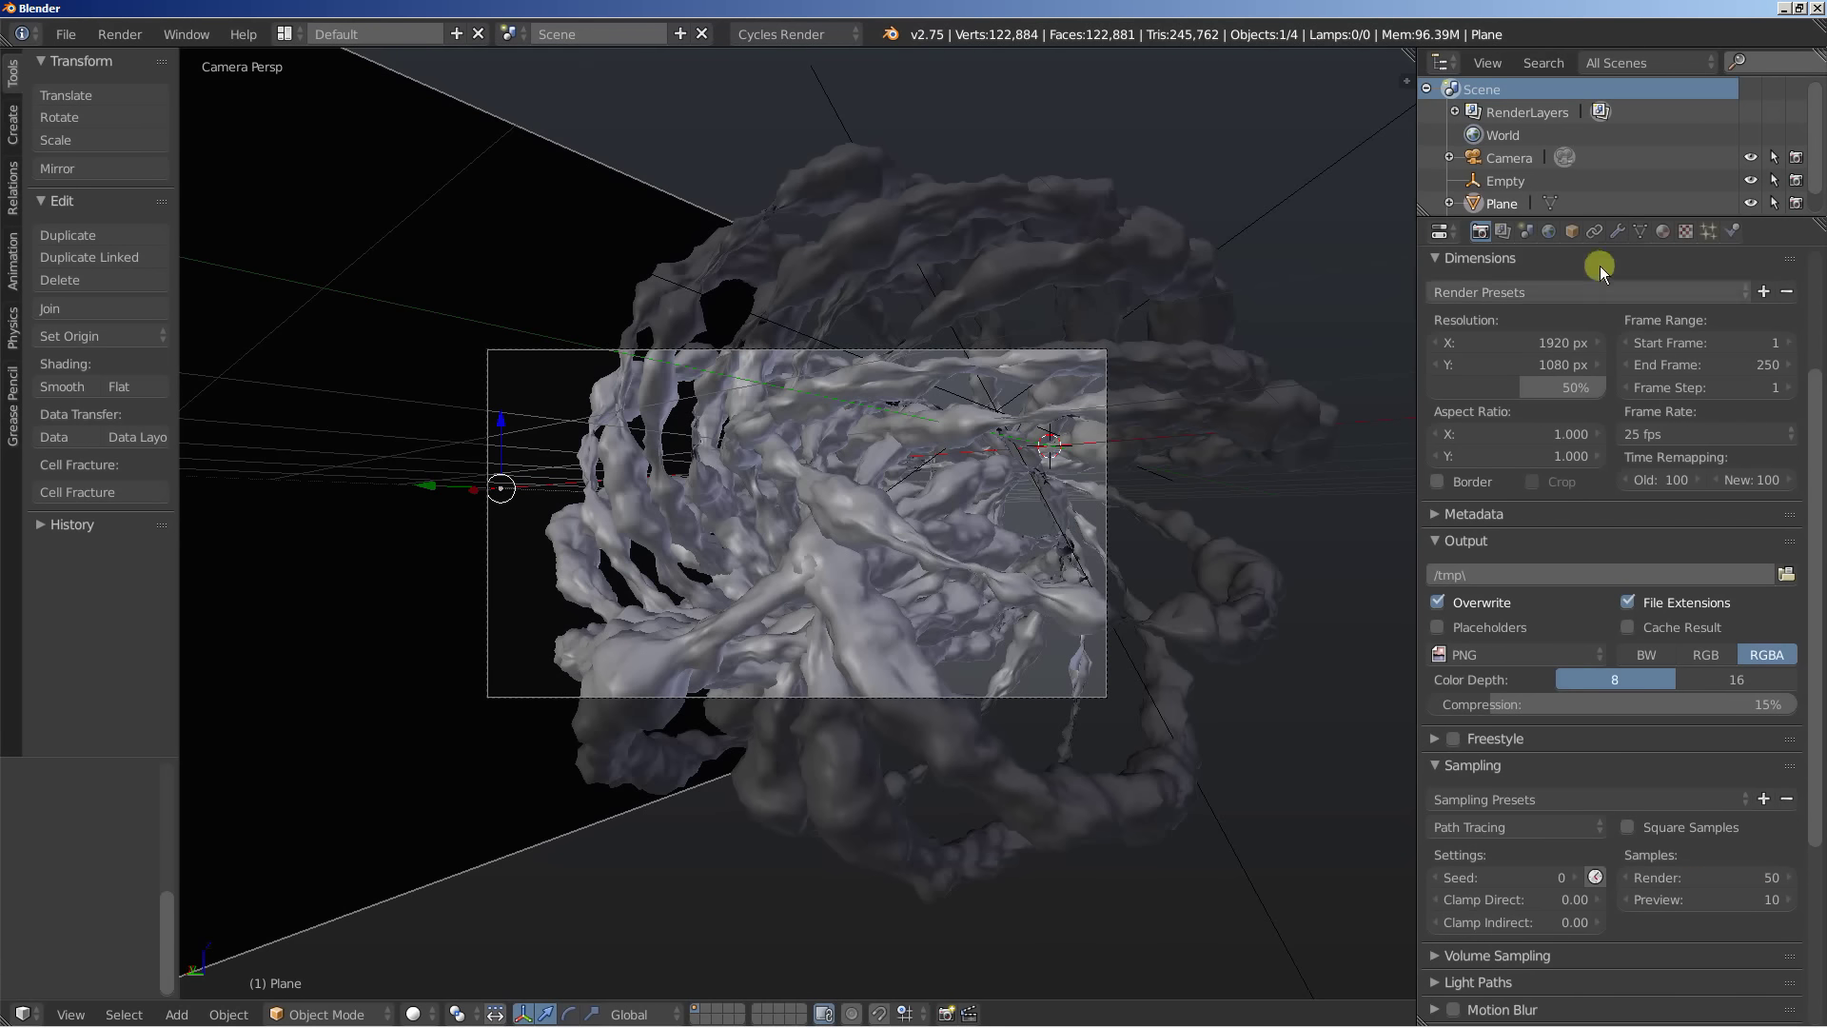
# Move the emission plane's X location from 6.0 to 8.0
pyautogui.click(1568, 231)
pyautogui.scroll(5, 1536, 329)
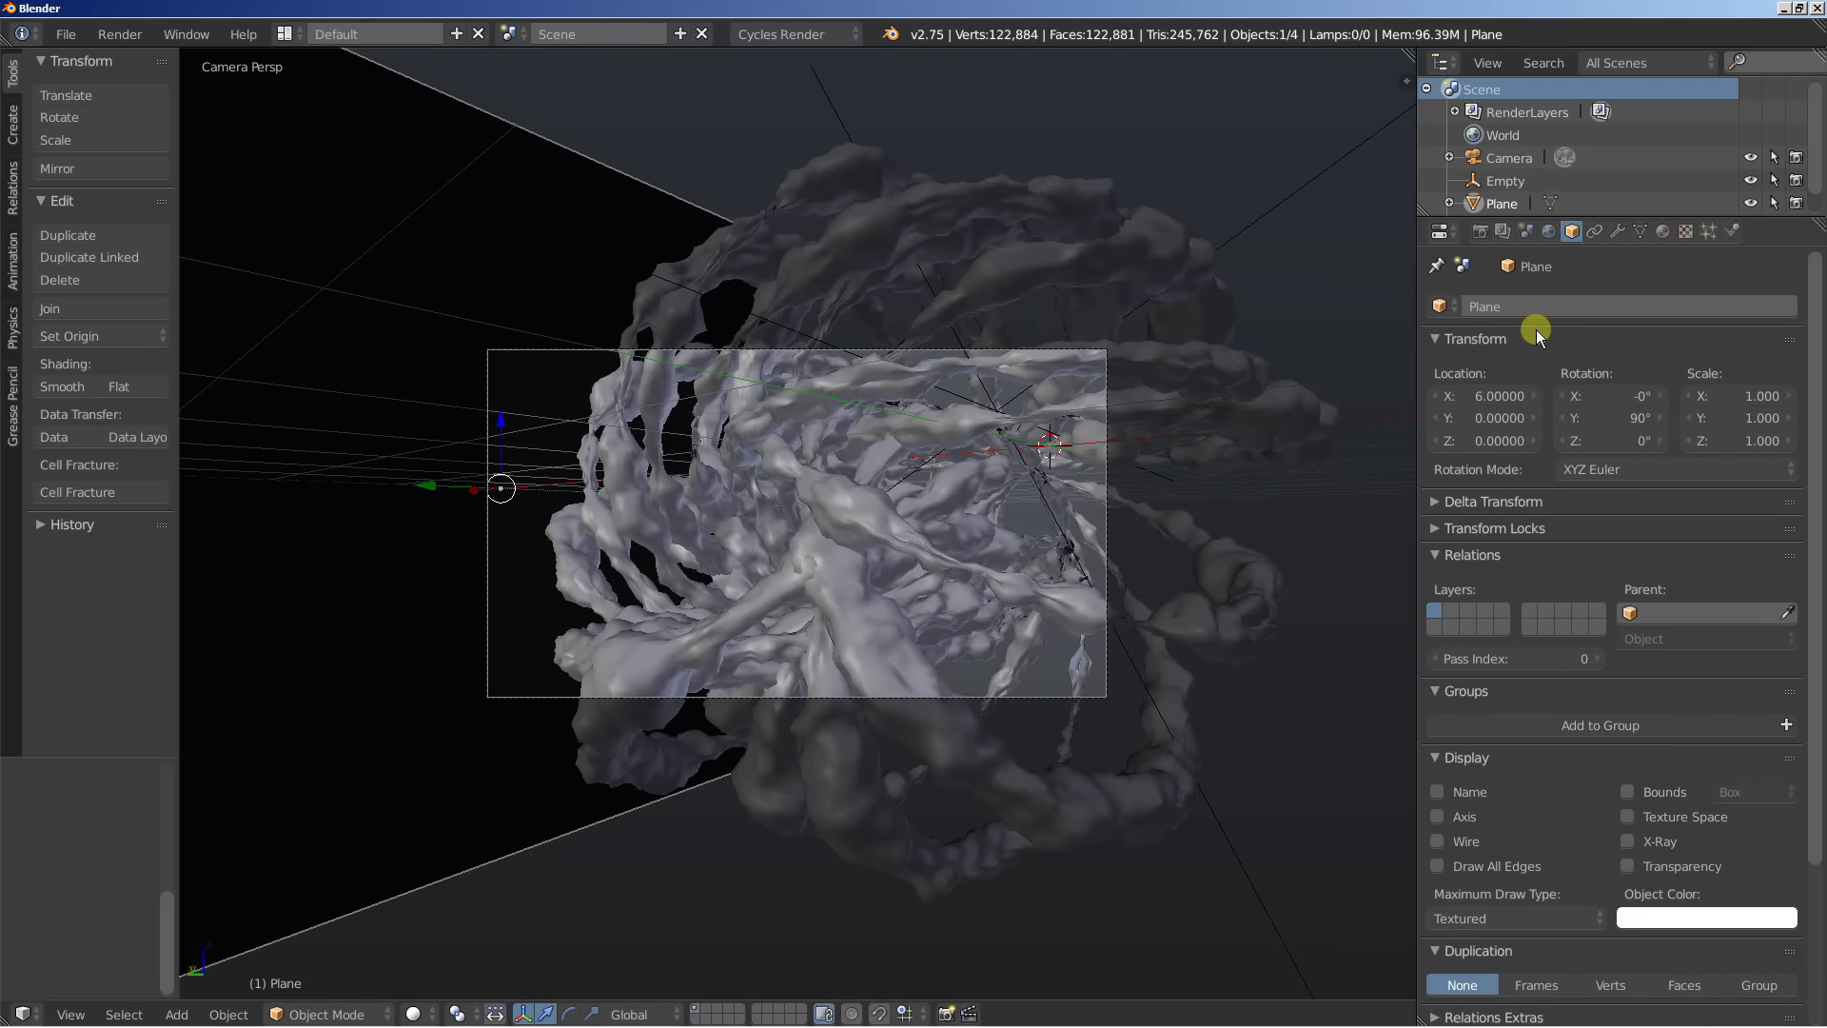
pyautogui.moveTo(1498, 398); pyautogui.dragTo(1680, 409)
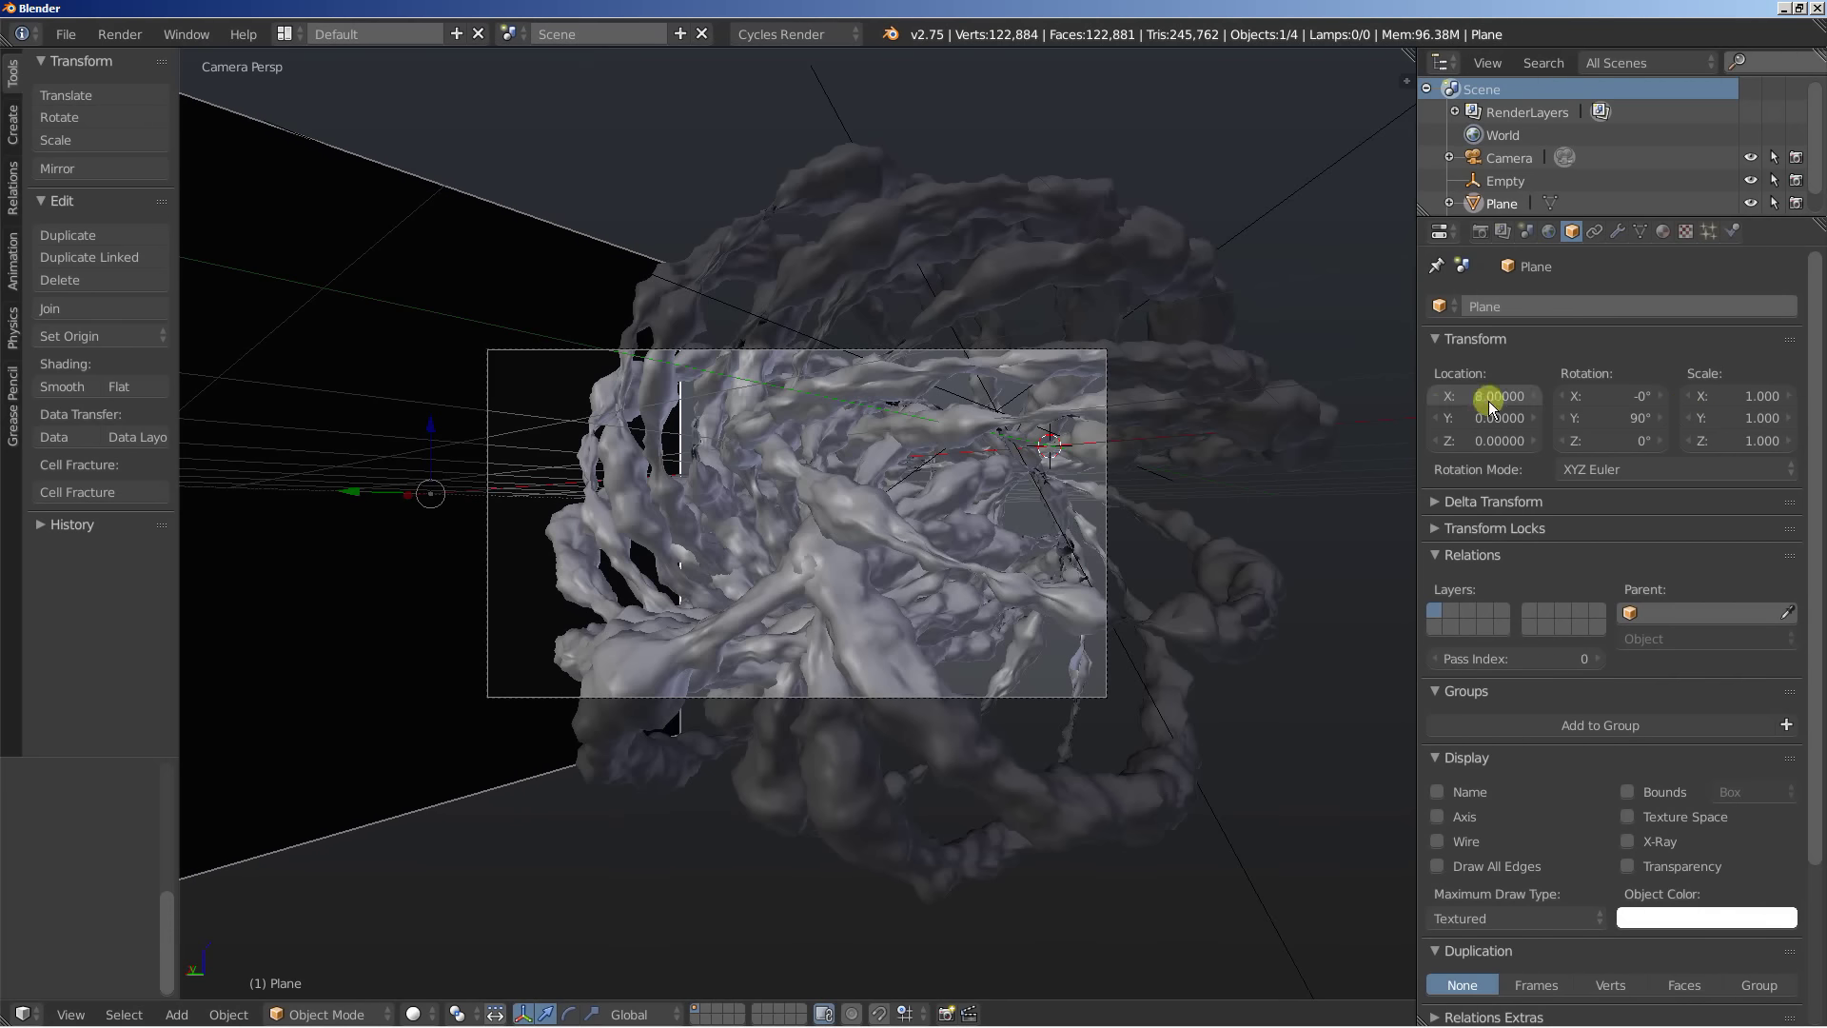
pyautogui.click(1482, 231)
pyautogui.scroll(5, 1494, 381)
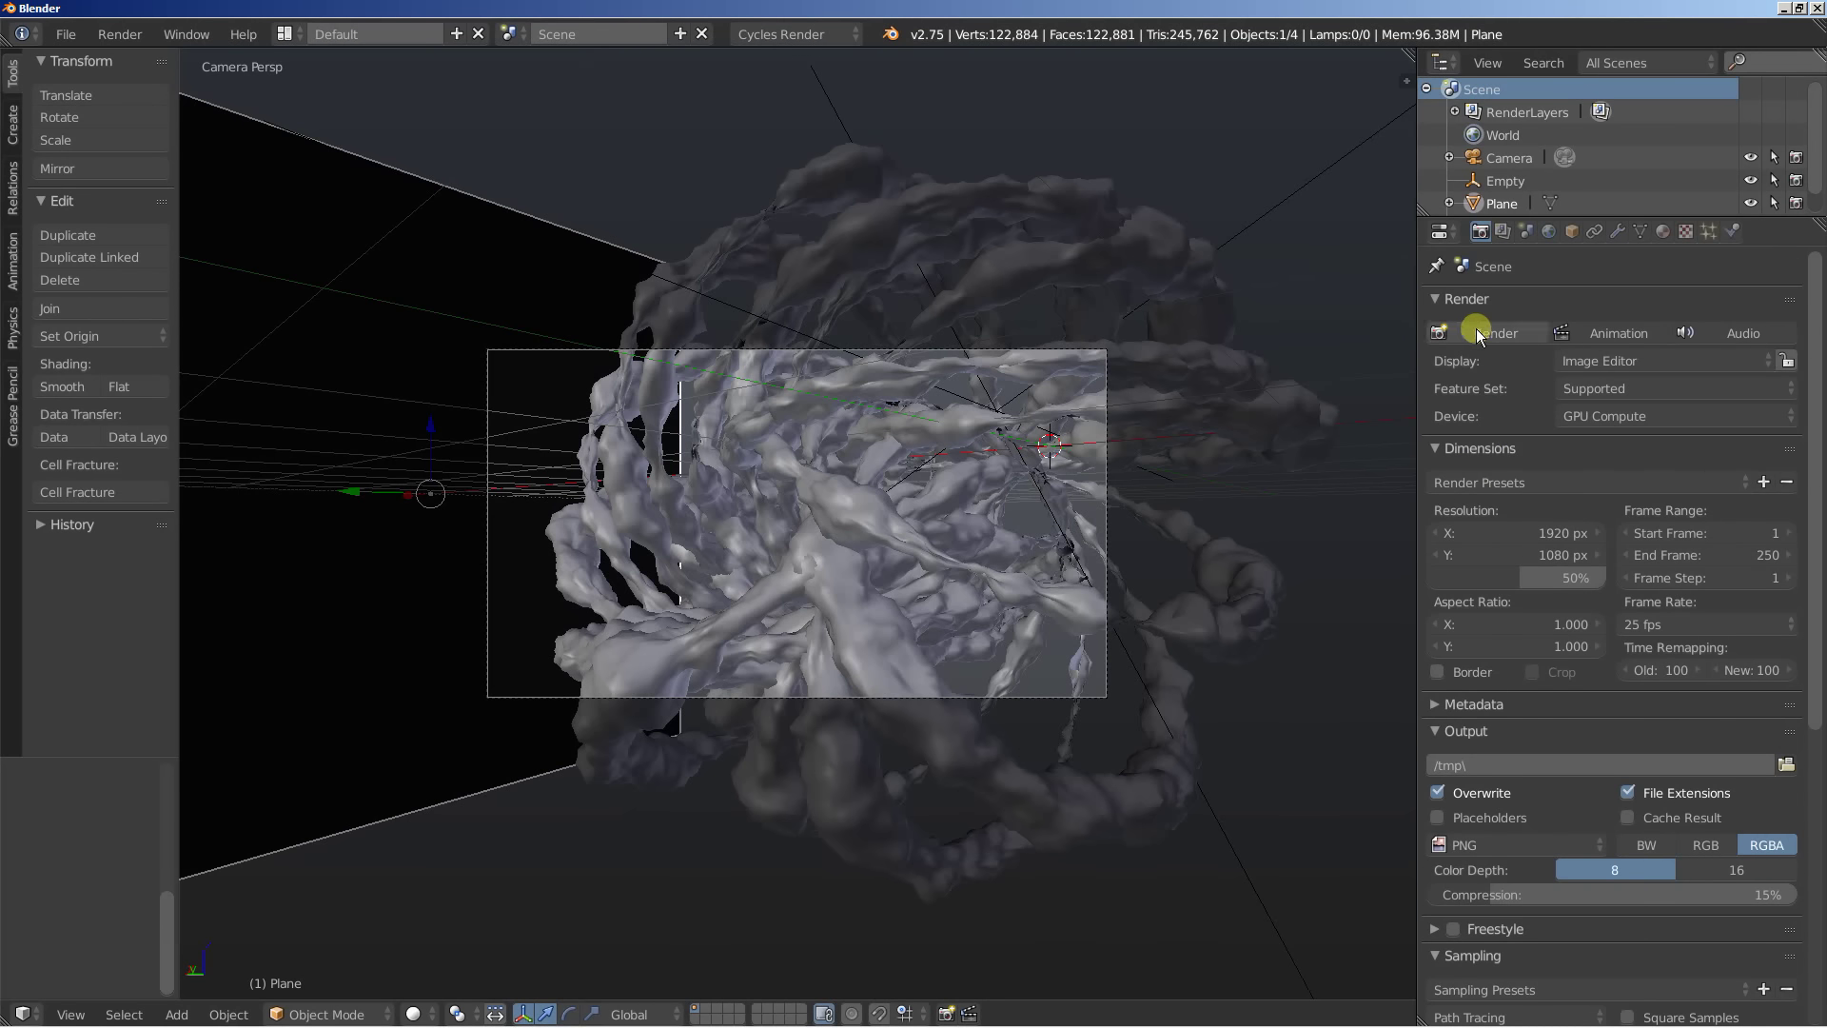
pyautogui.click(1486, 333)
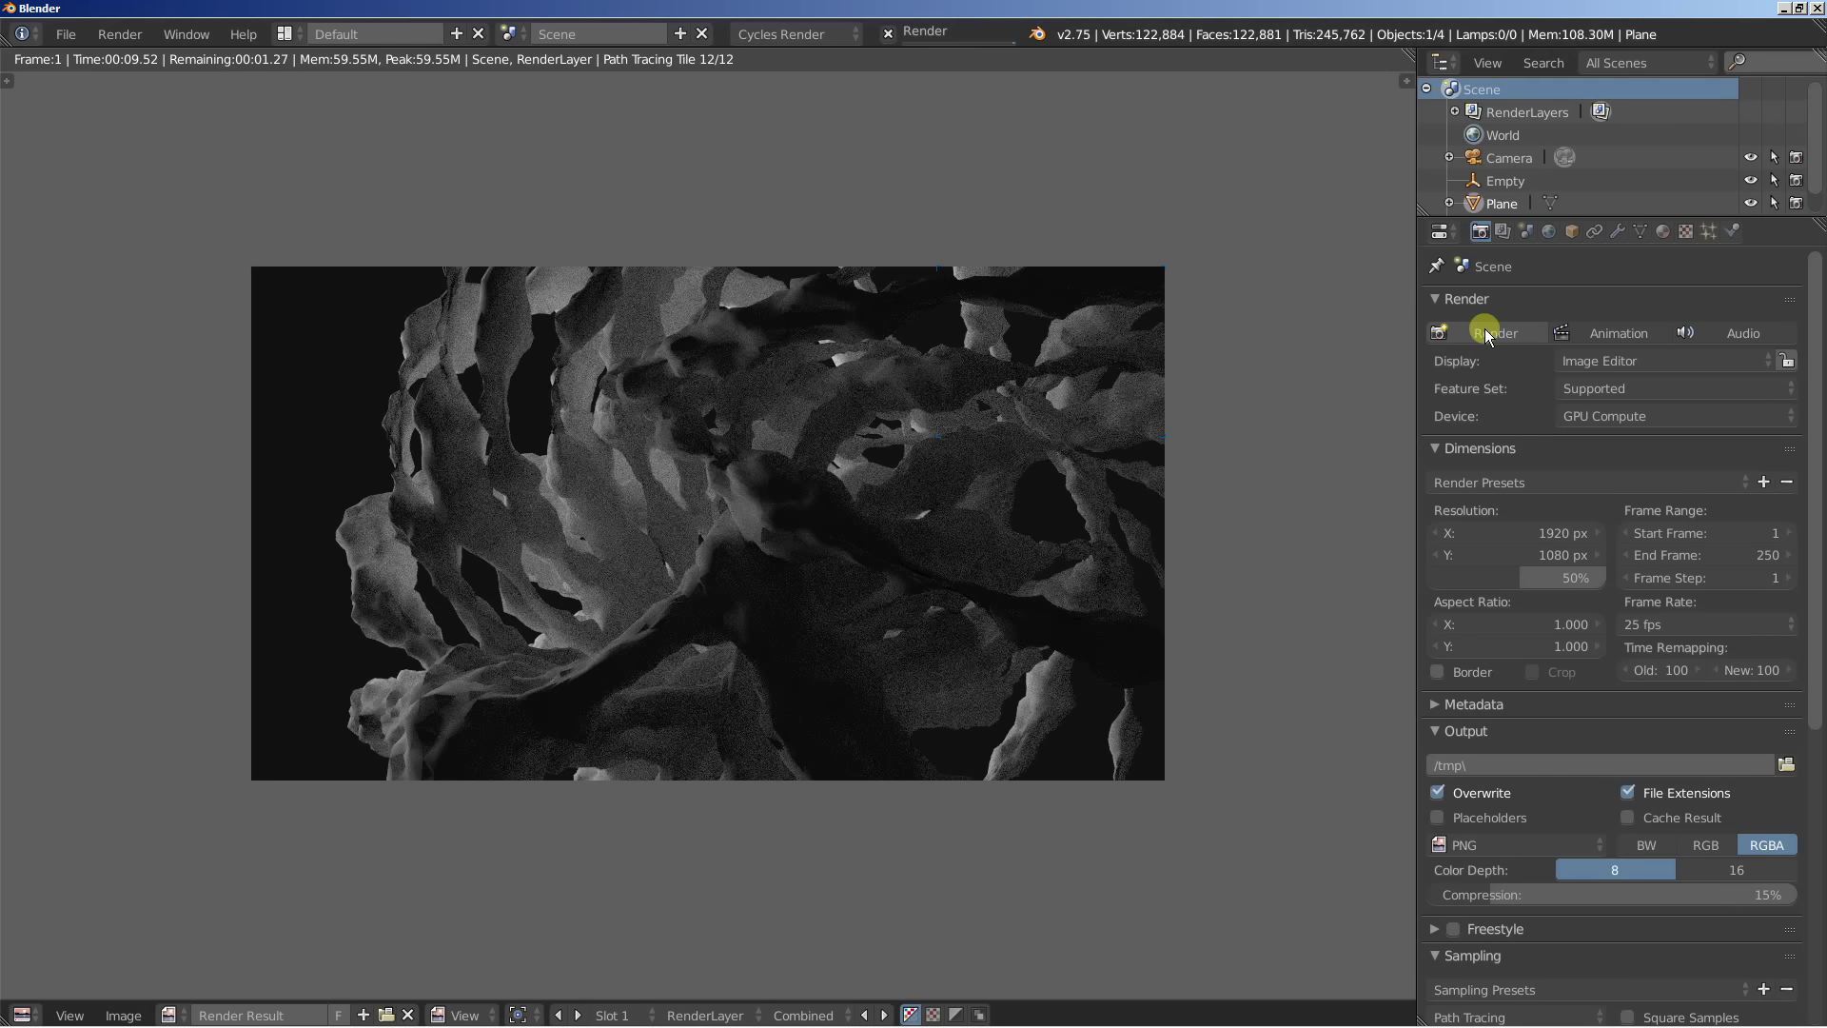
pyautogui.press('Escape')
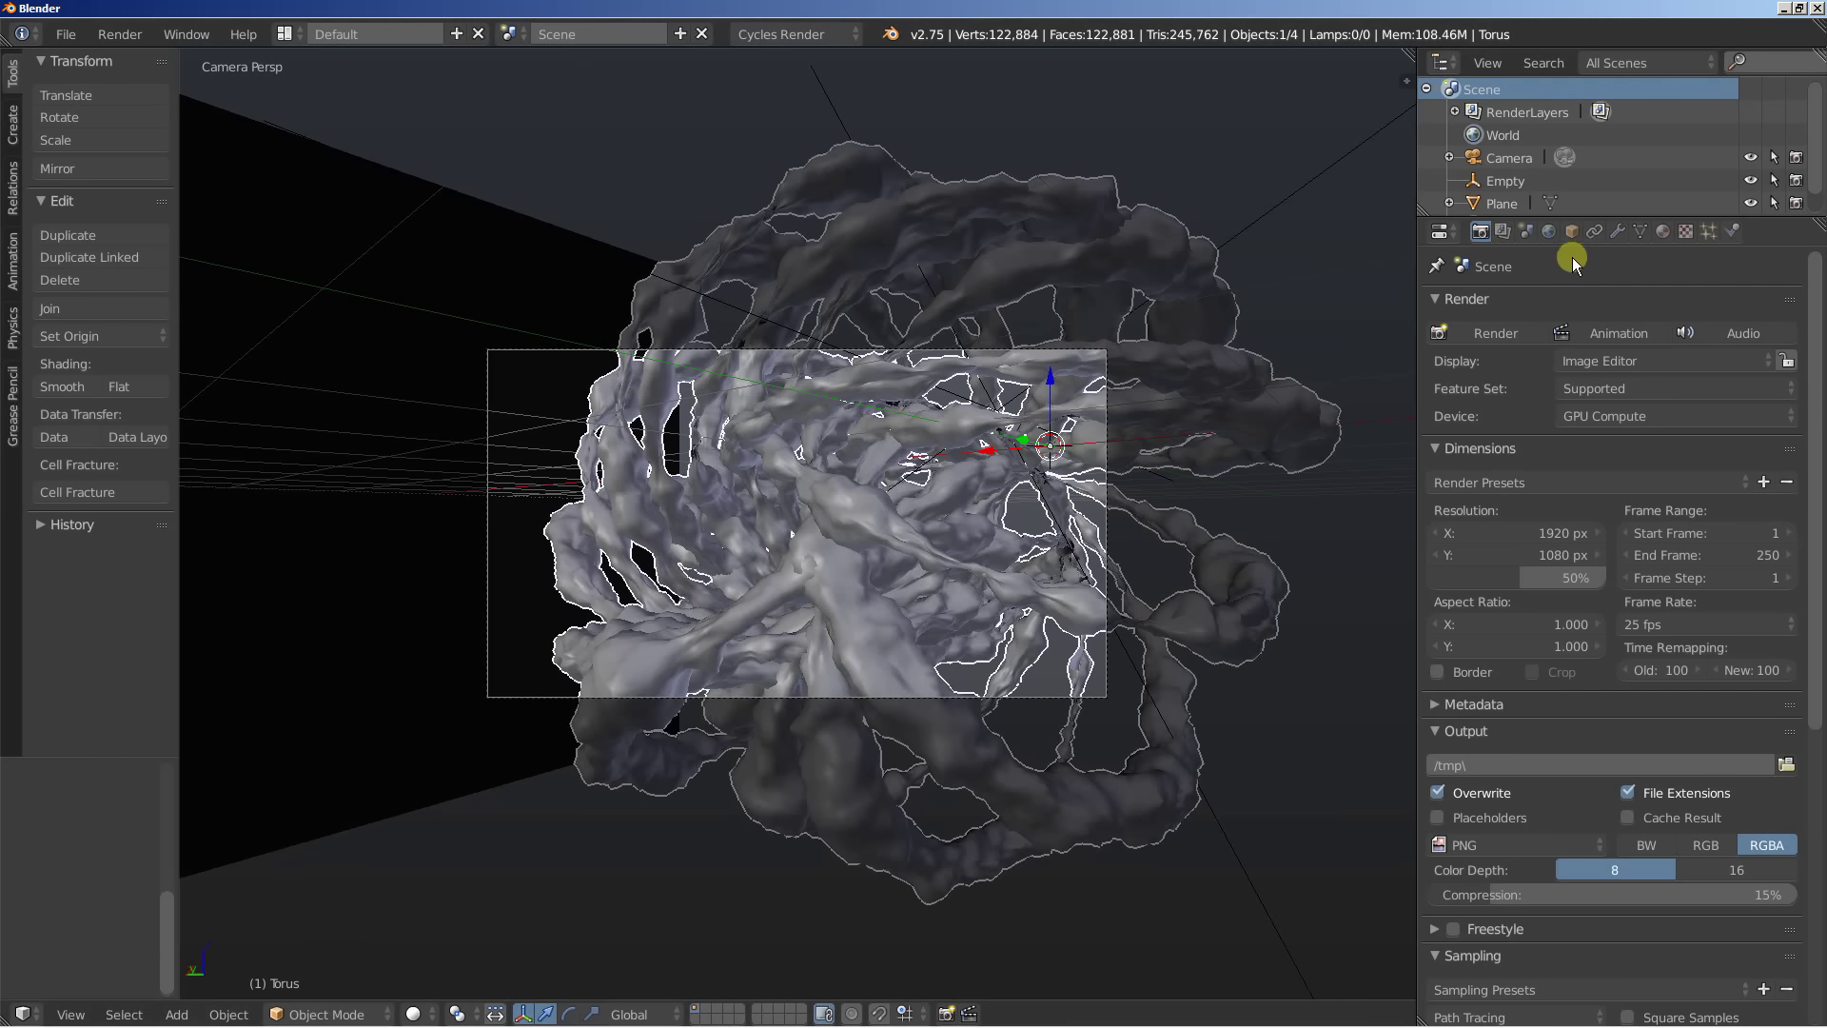
# Append a third Subdivision Surface modifier to the torus with render subdivisions set to 1
pyautogui.click(1618, 232)
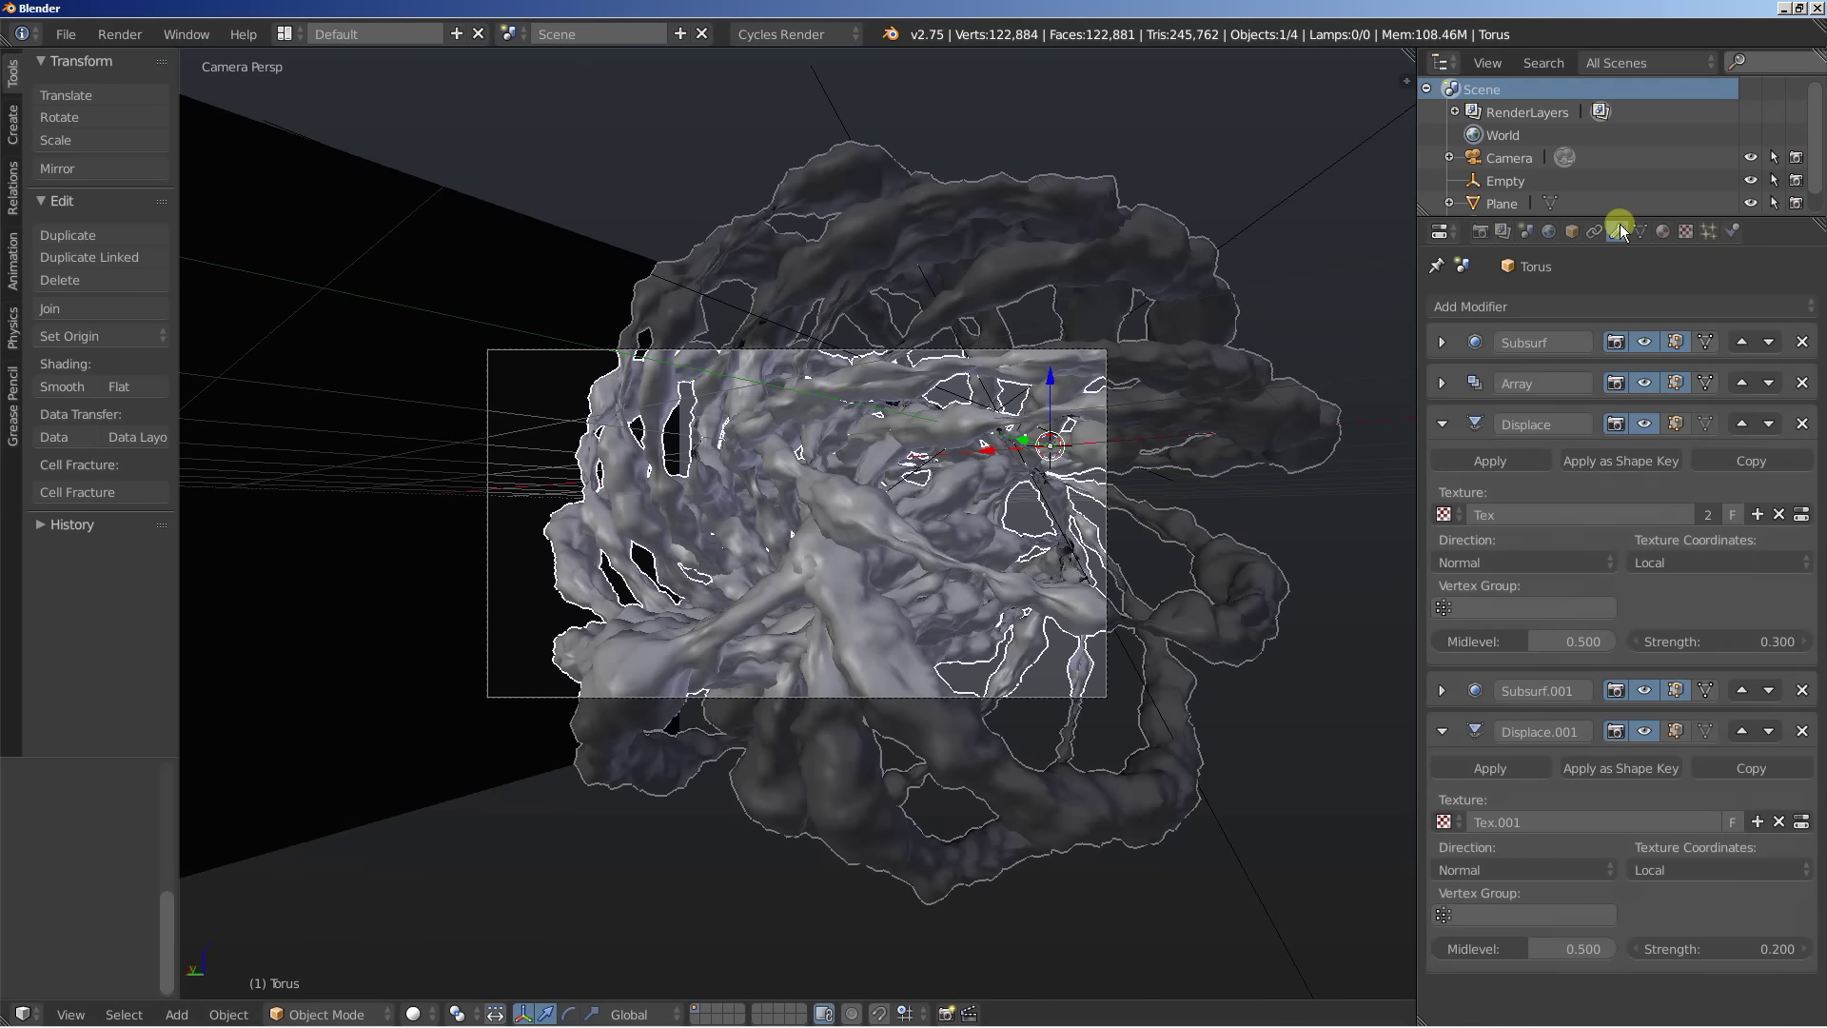
pyautogui.click(1557, 308)
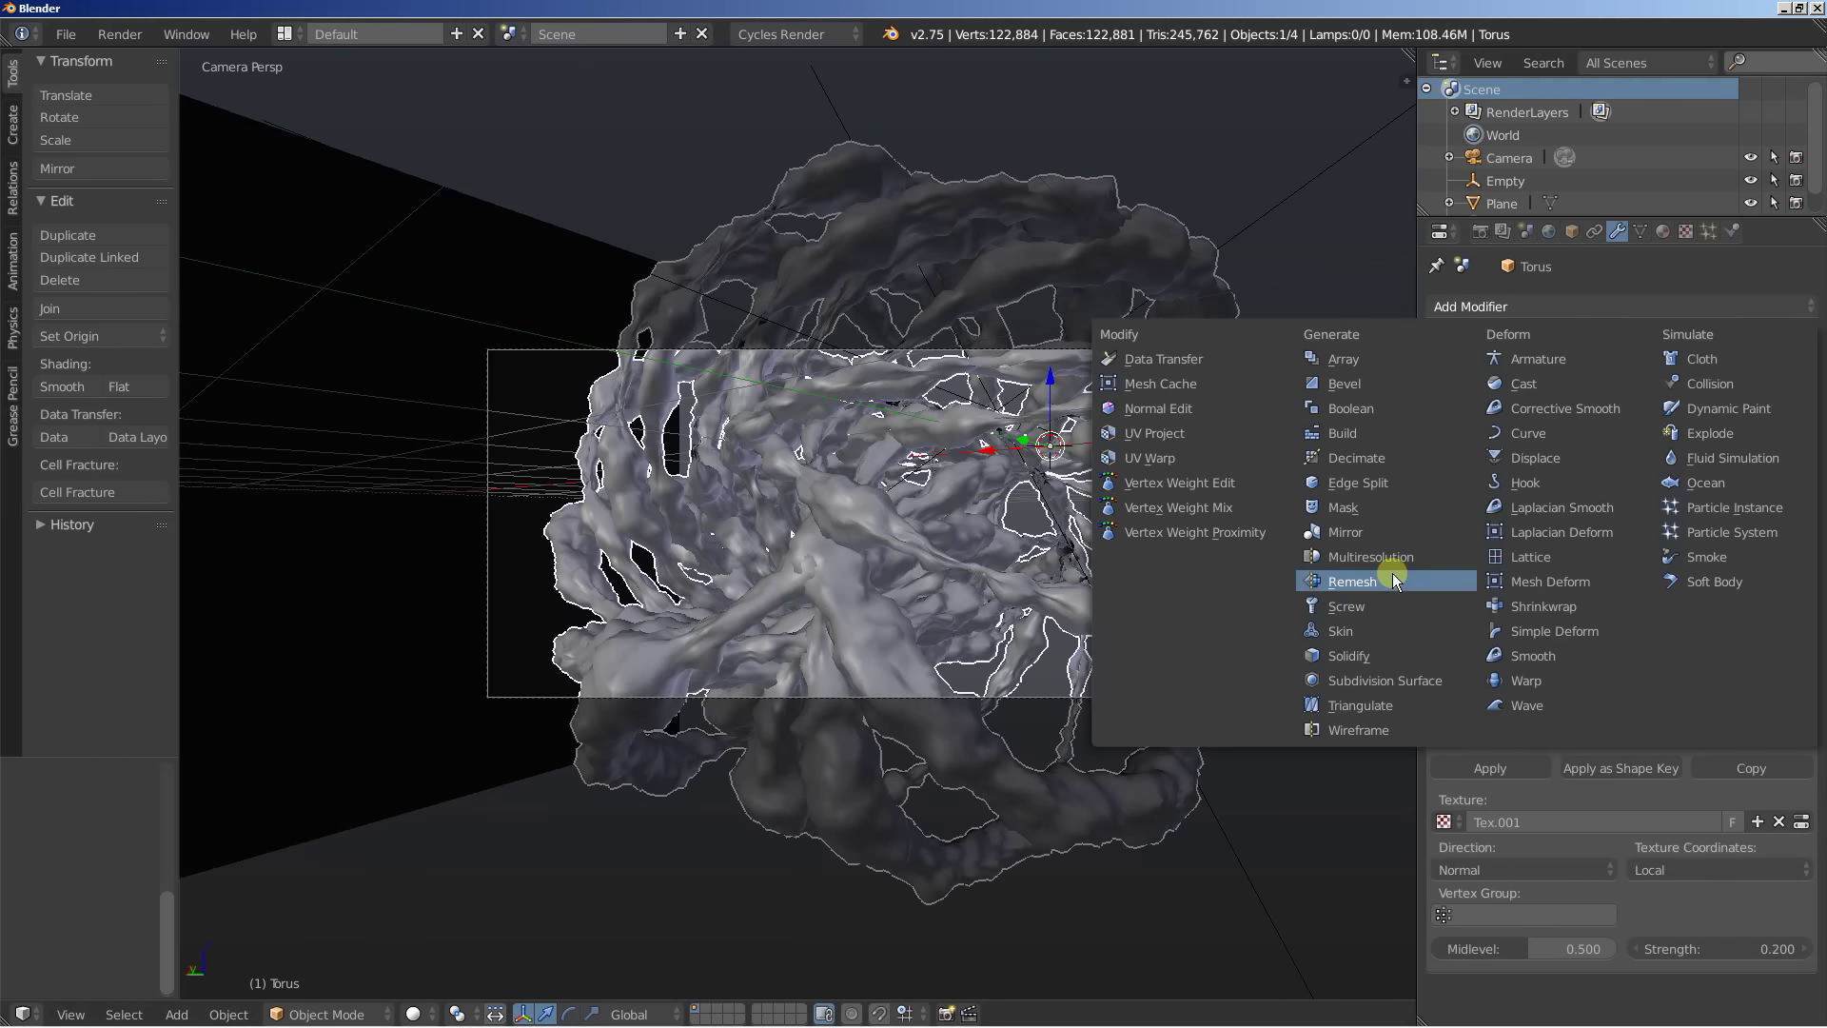
pyautogui.click(1411, 681)
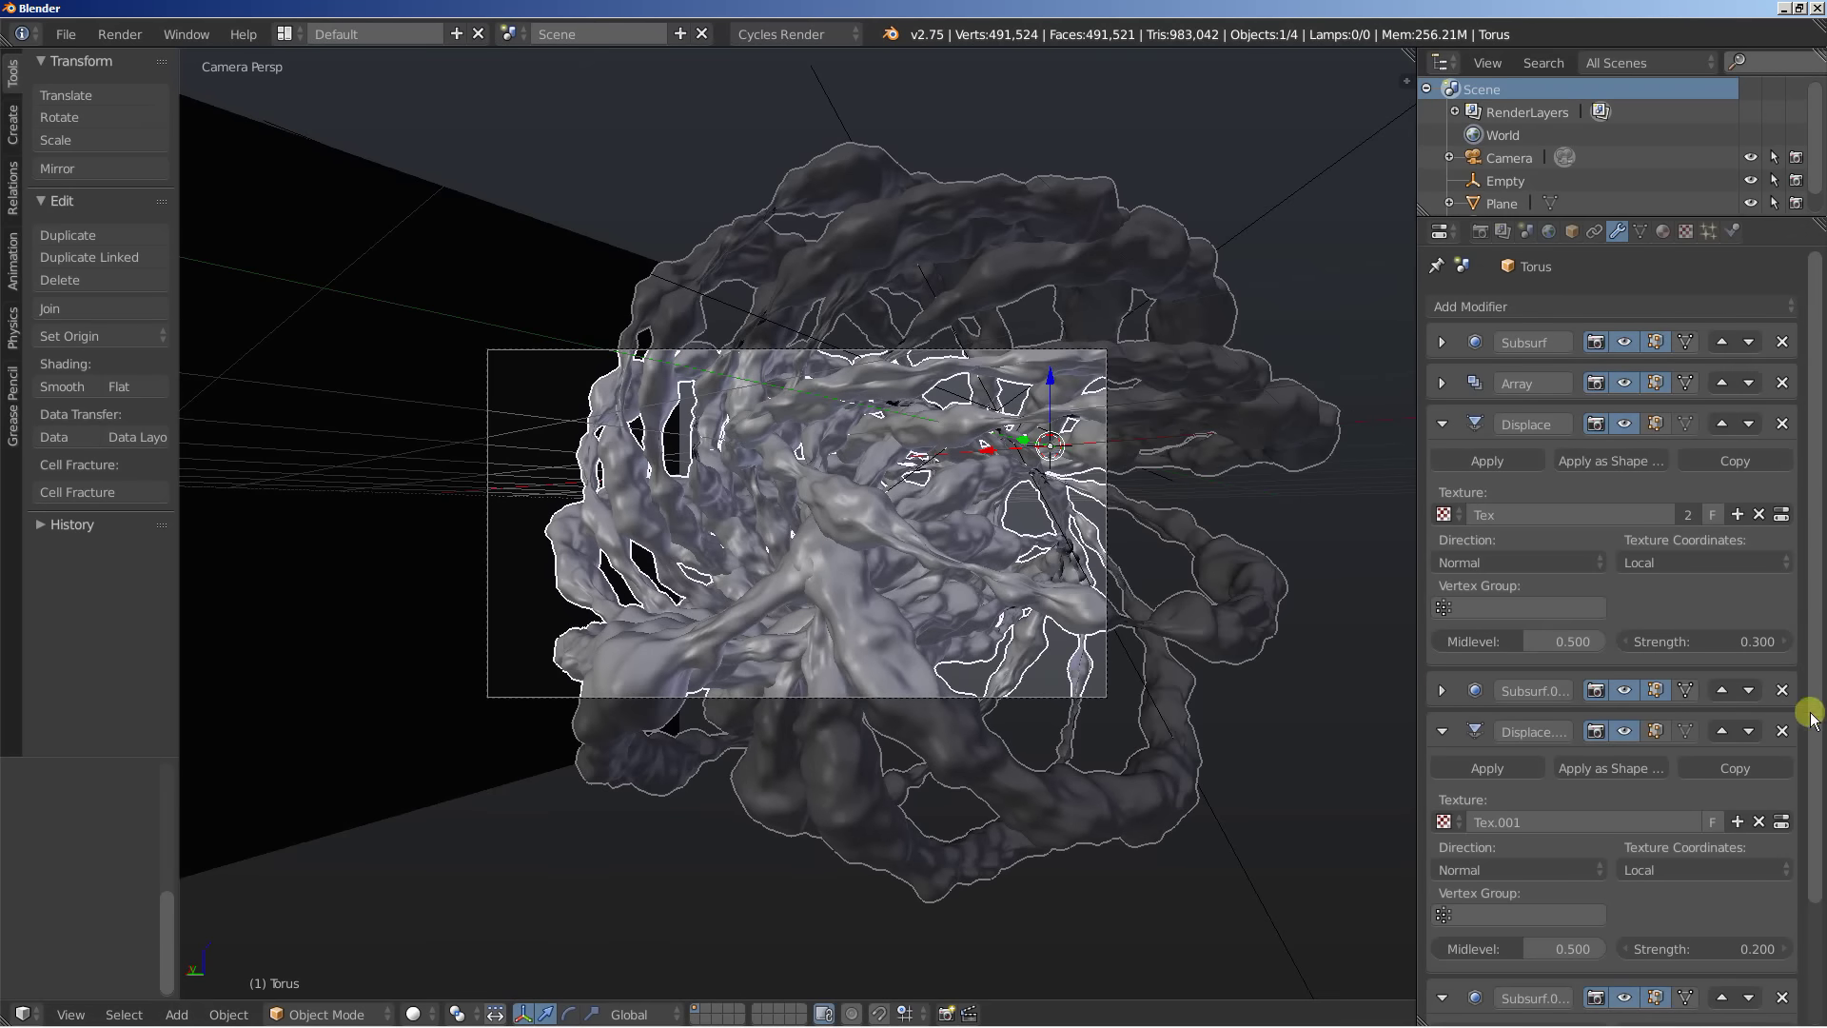
pyautogui.moveTo(1813, 723); pyautogui.dragTo(1808, 844)
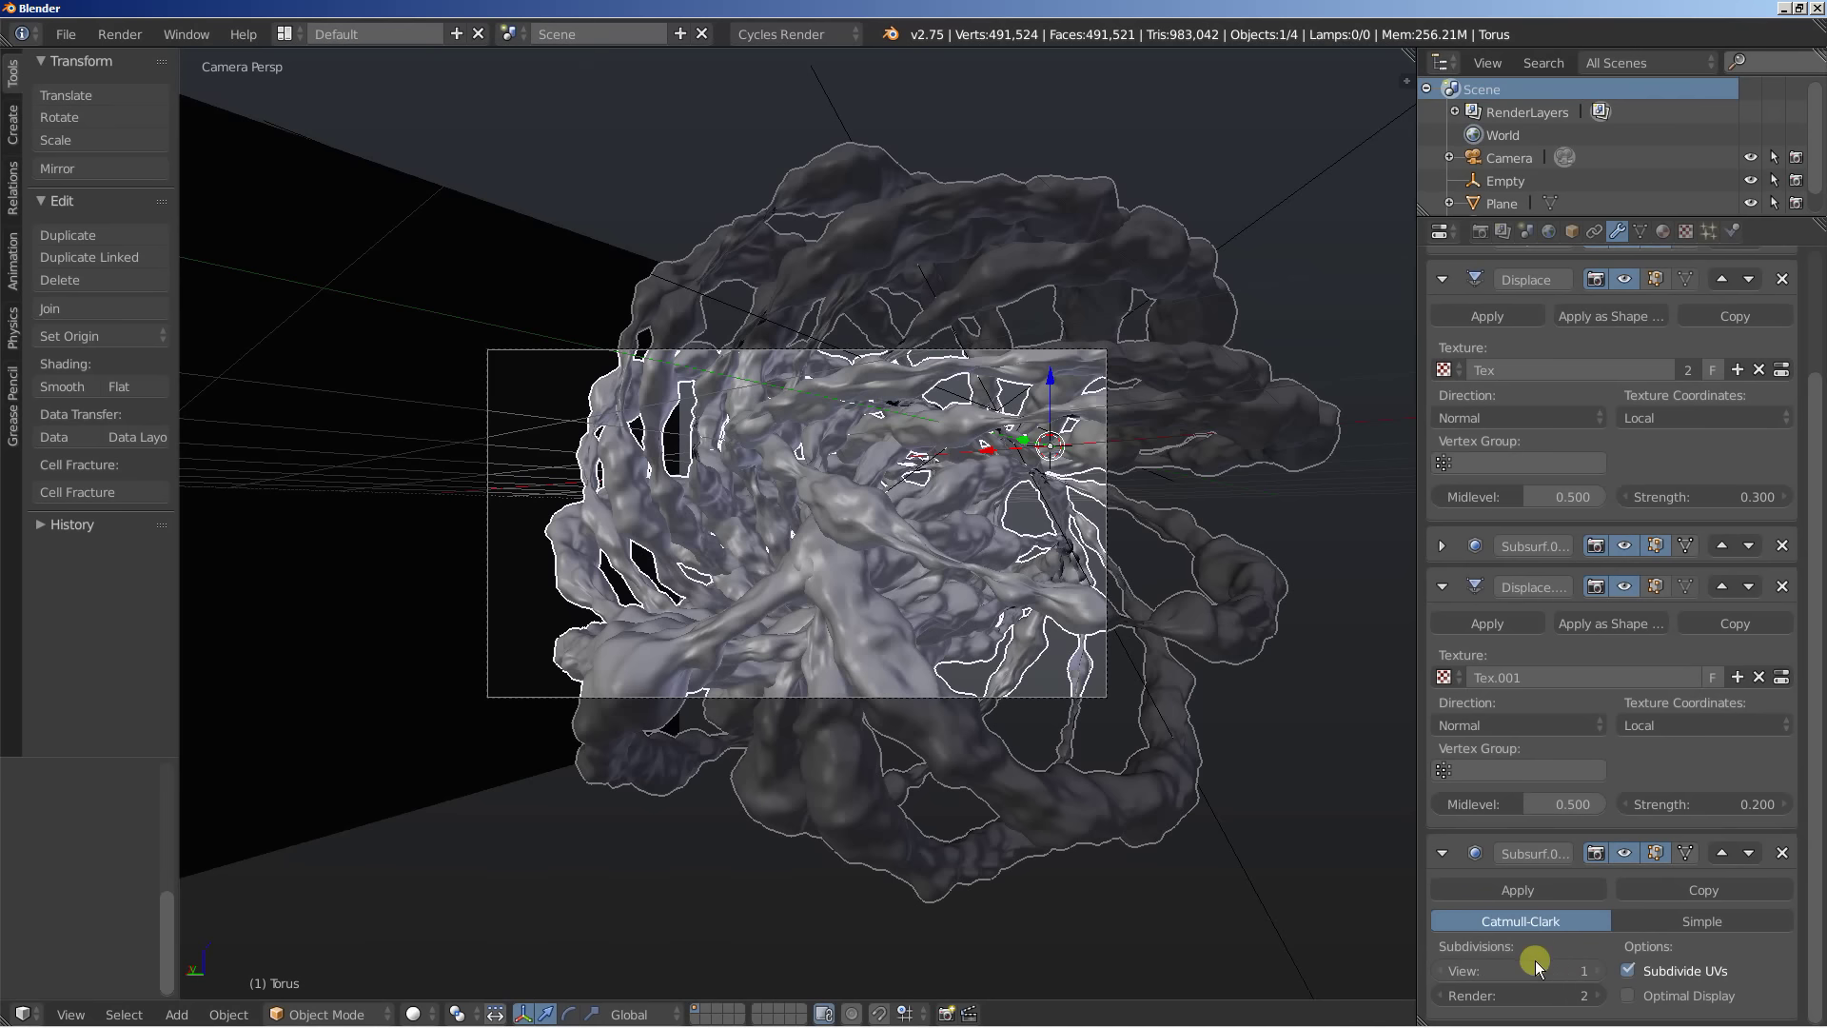
pyautogui.click(1442, 996)
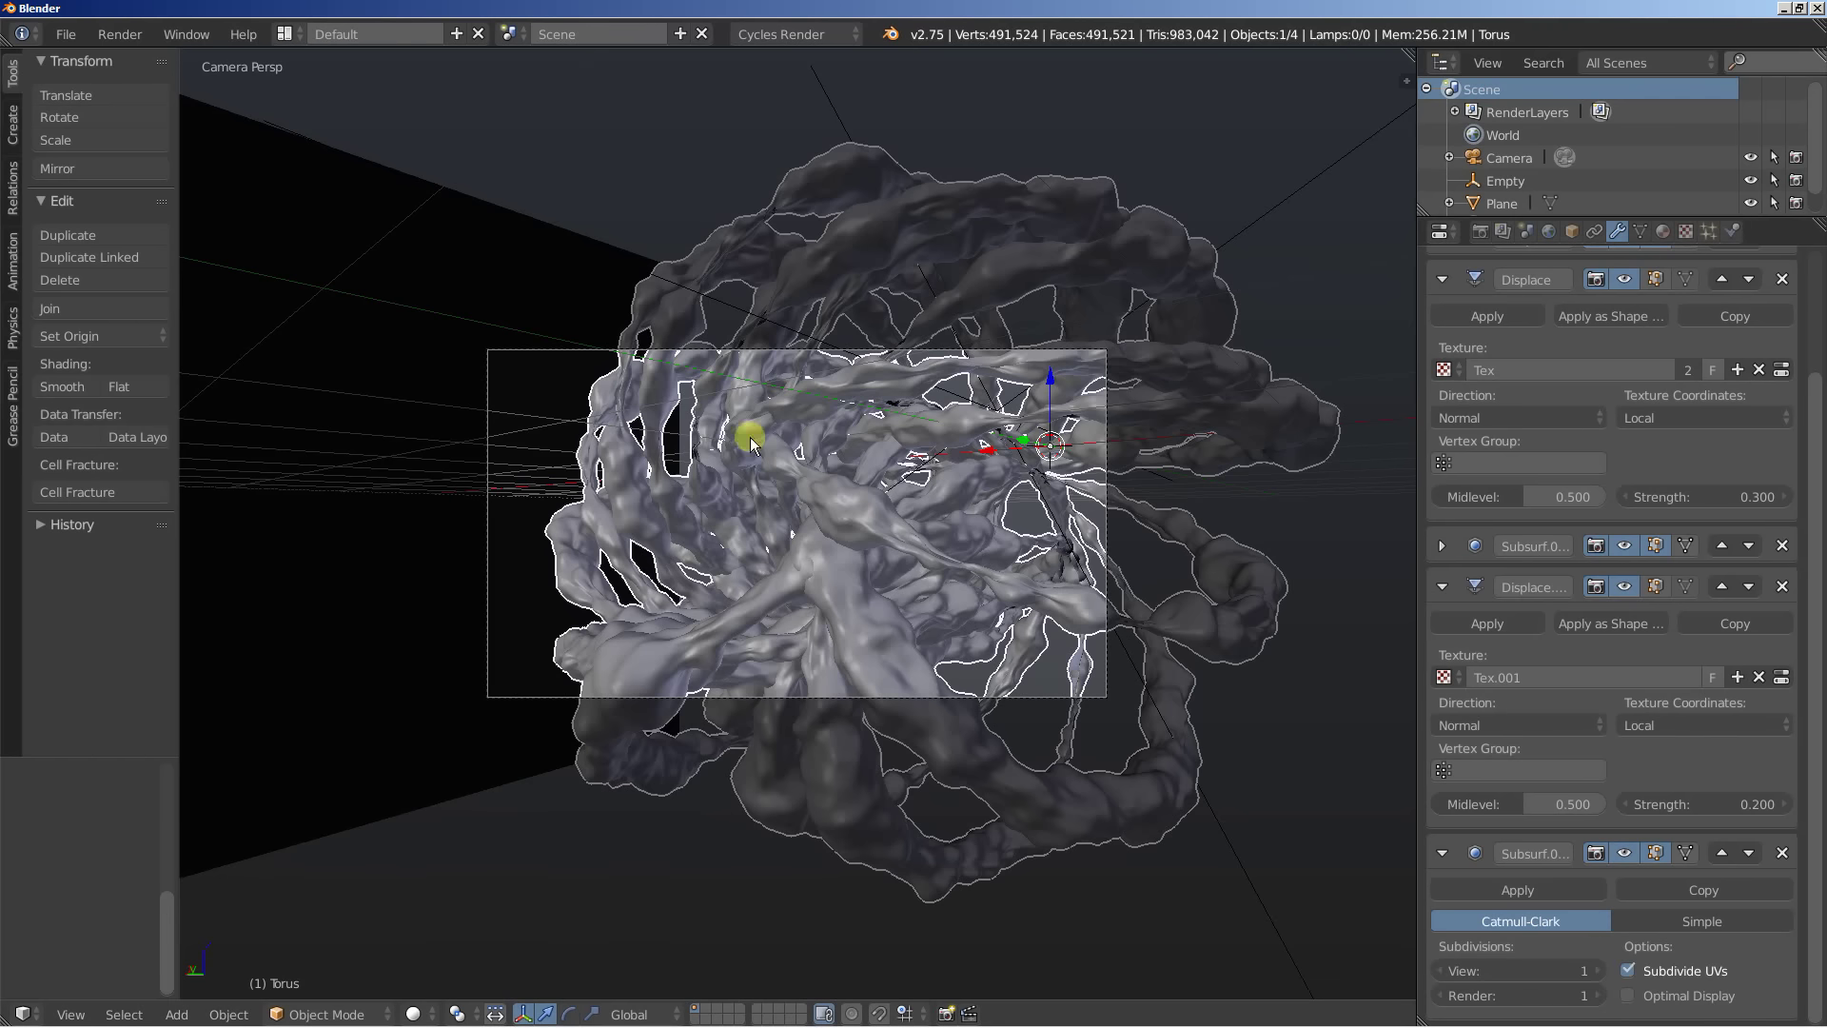
# Raise the backdrop plane's emission strength from 4 to 6, then render the sculpture with F12
pyautogui.rightClick(504, 268)
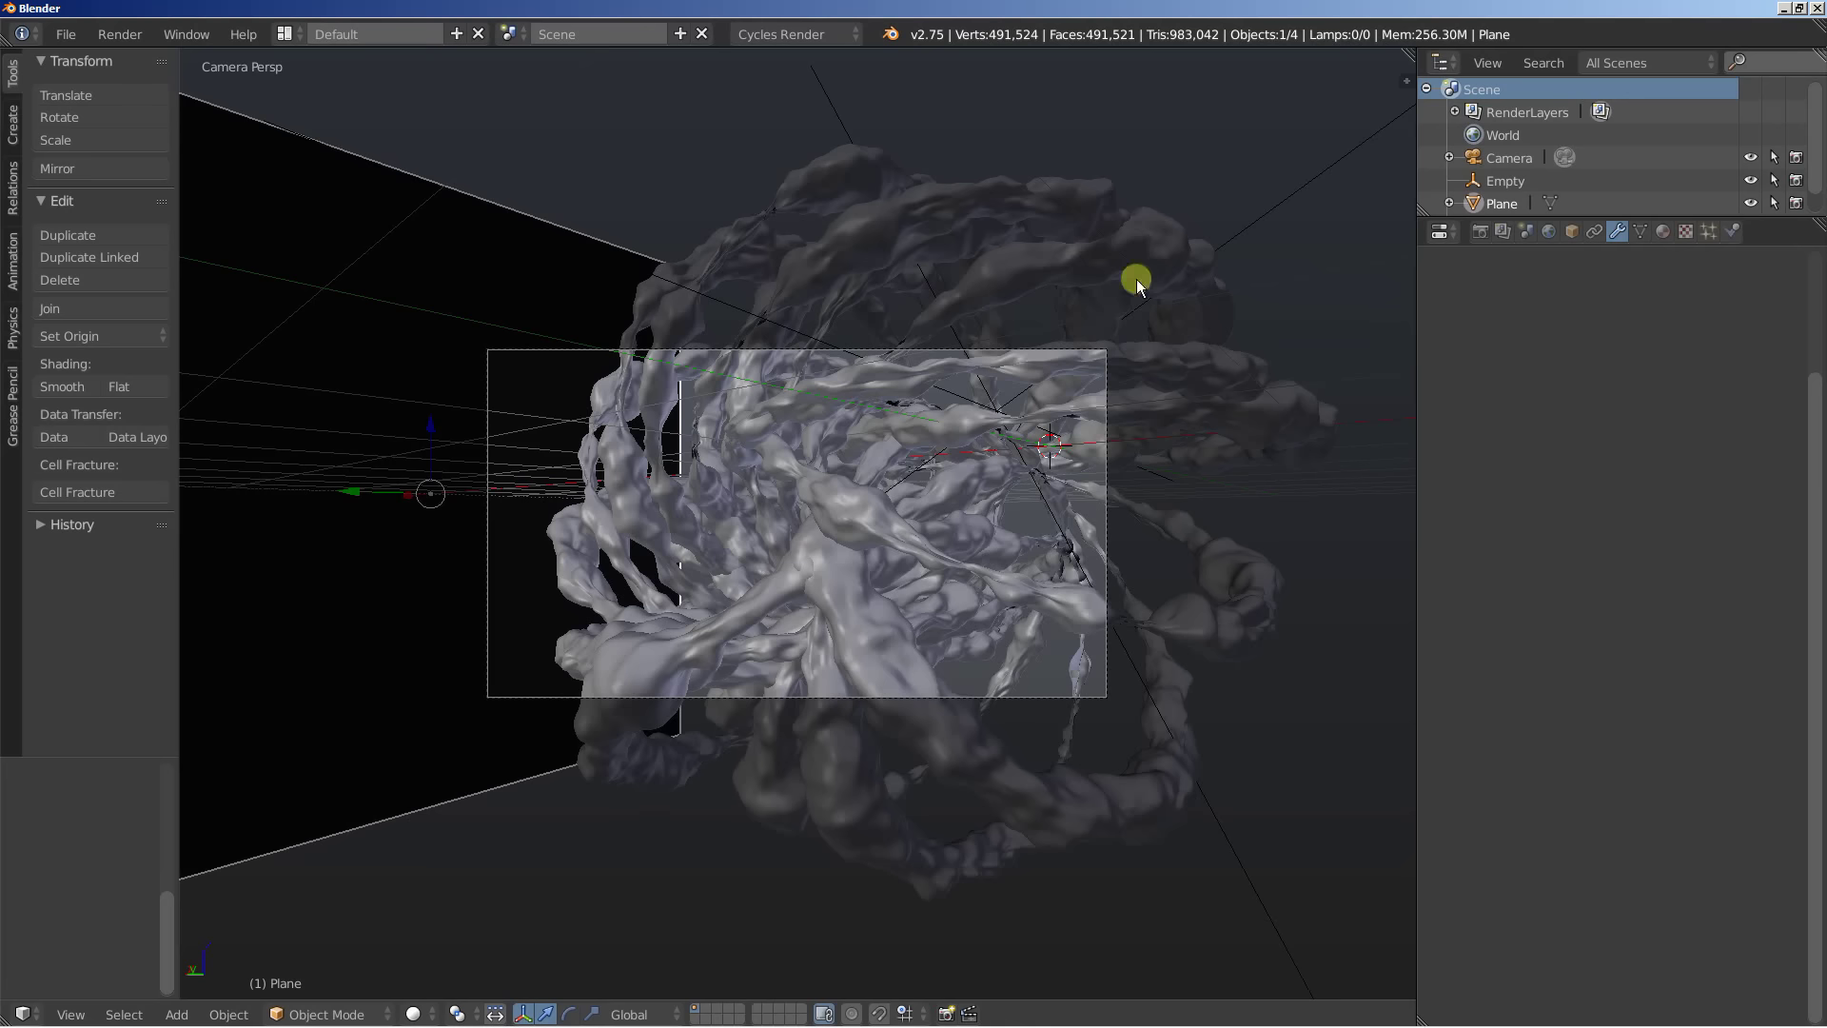
pyautogui.click(1662, 233)
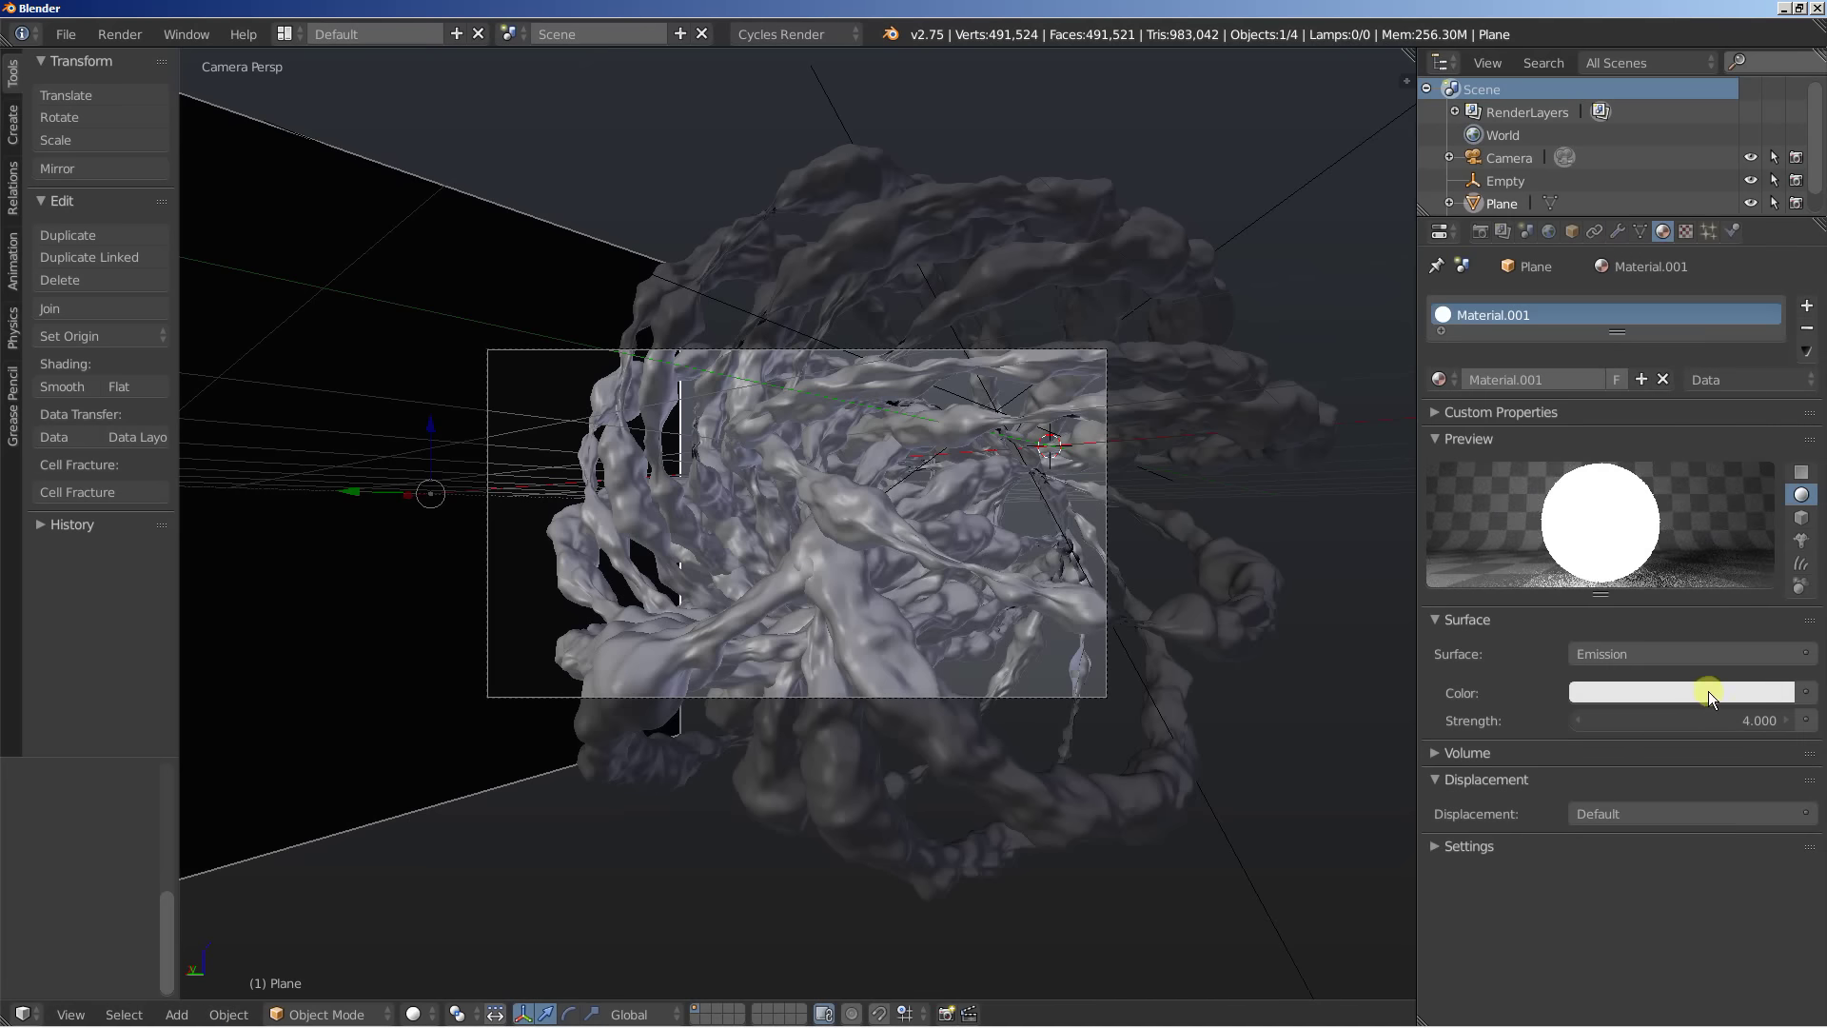
pyautogui.click(1718, 720)
pyautogui.write('6')
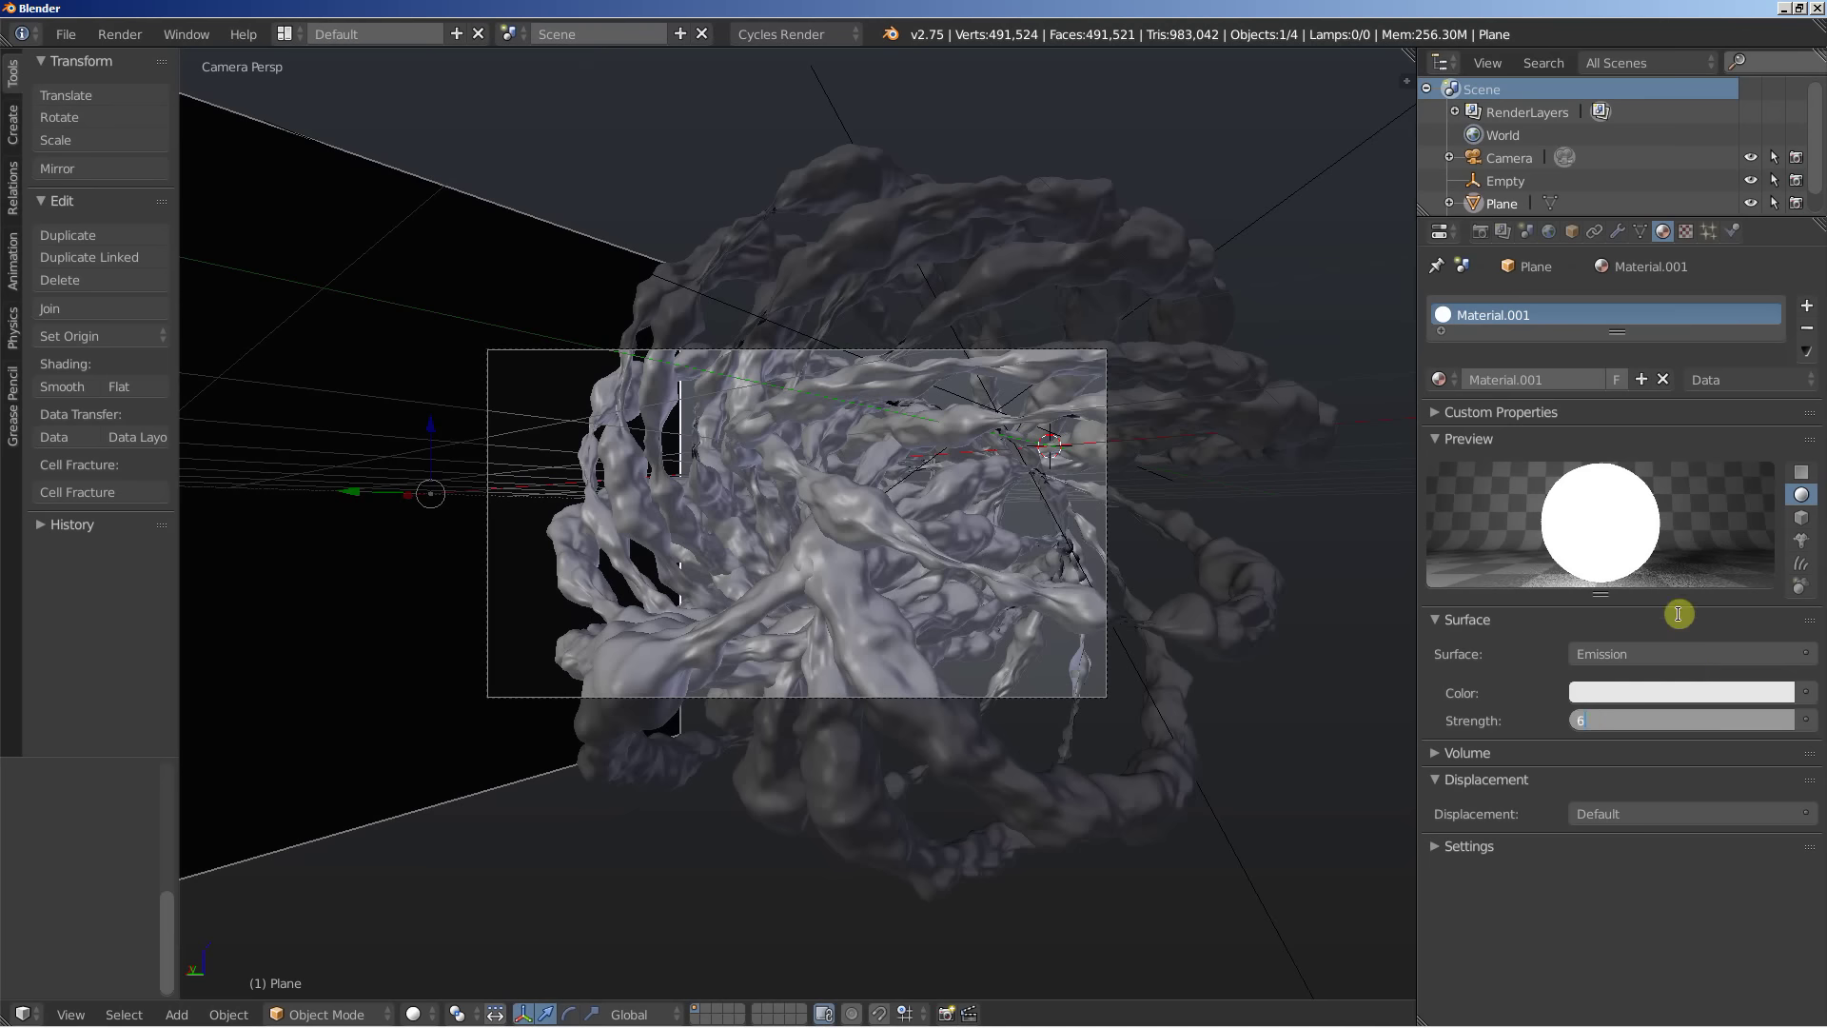
pyautogui.press('Return')
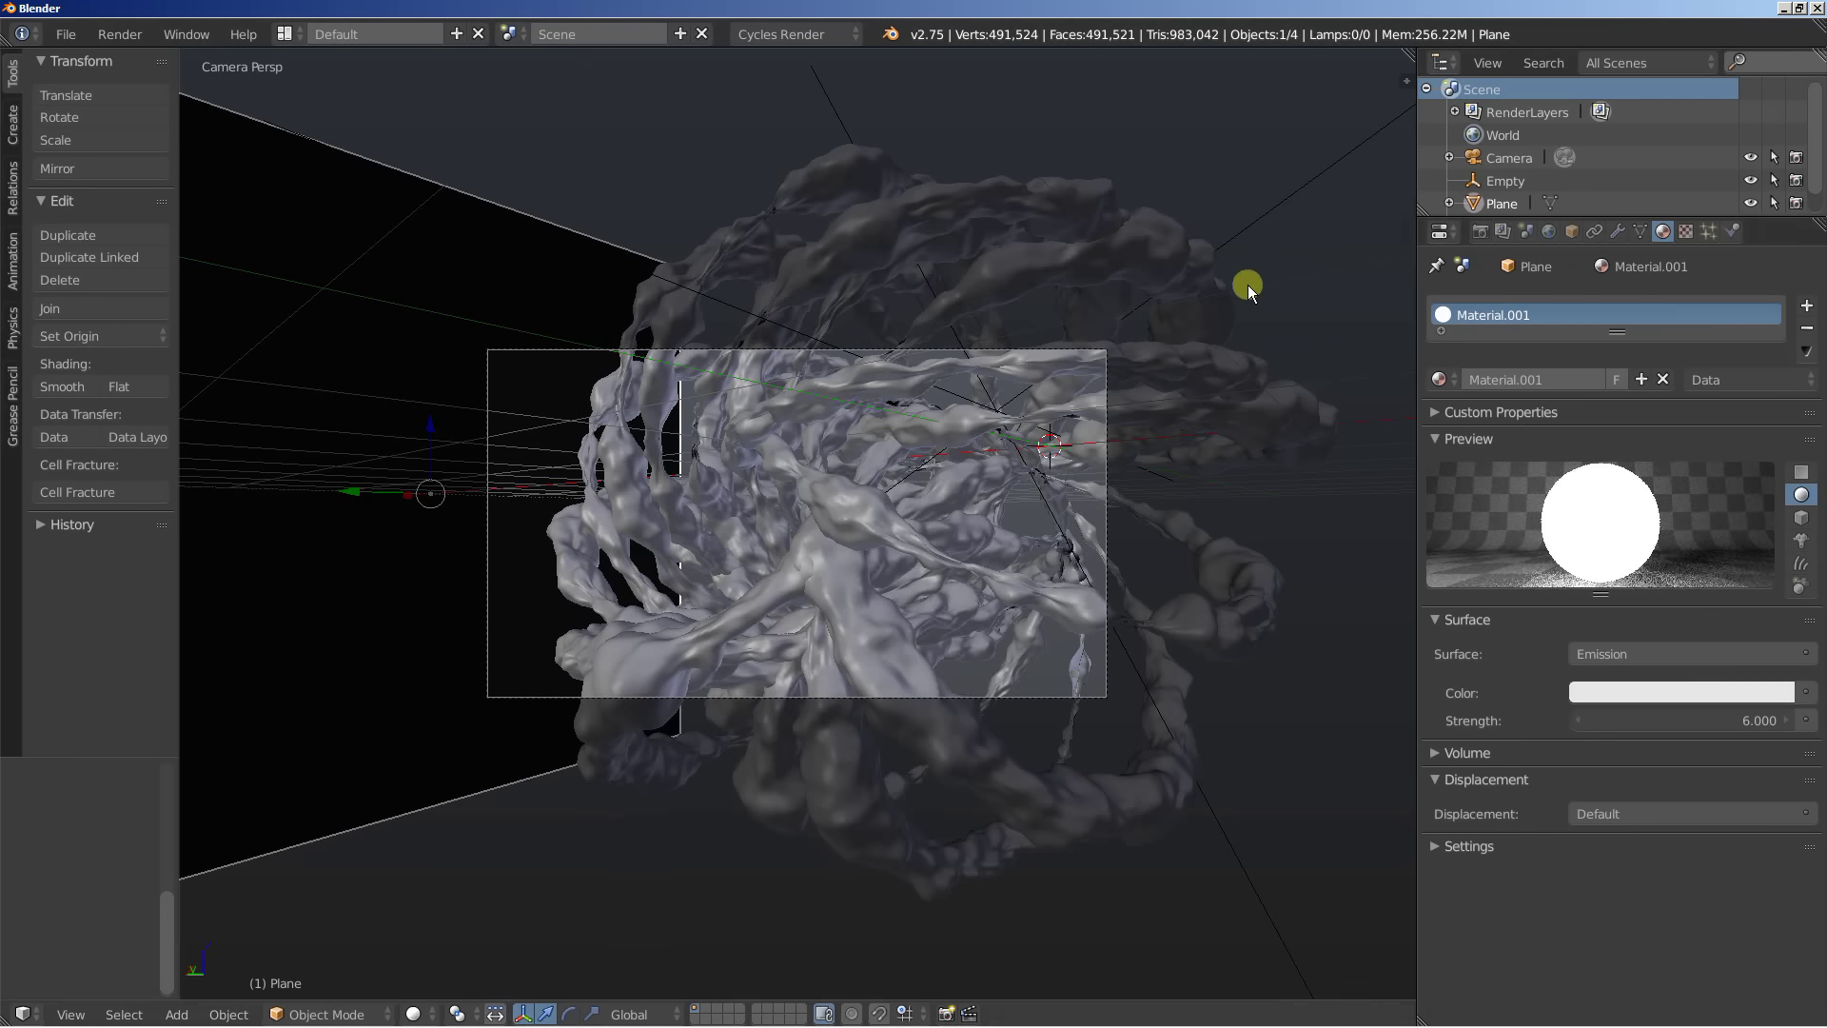
pyautogui.press('F12')
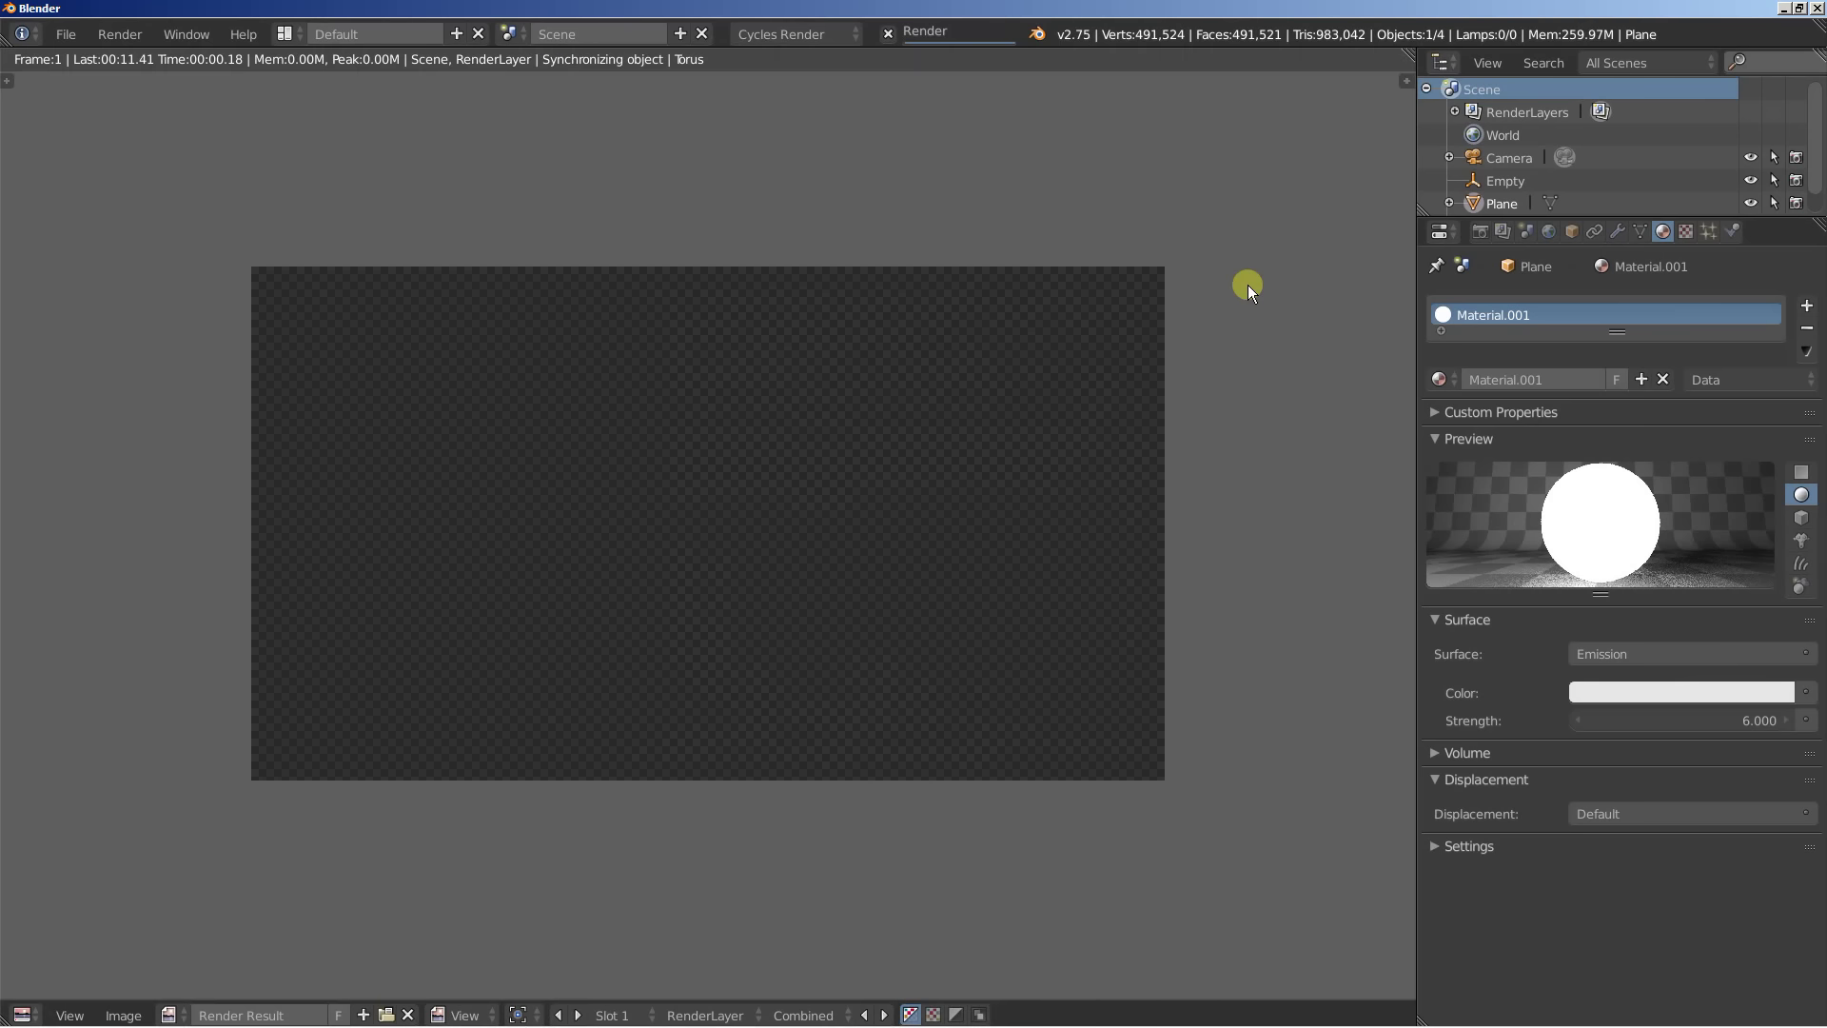